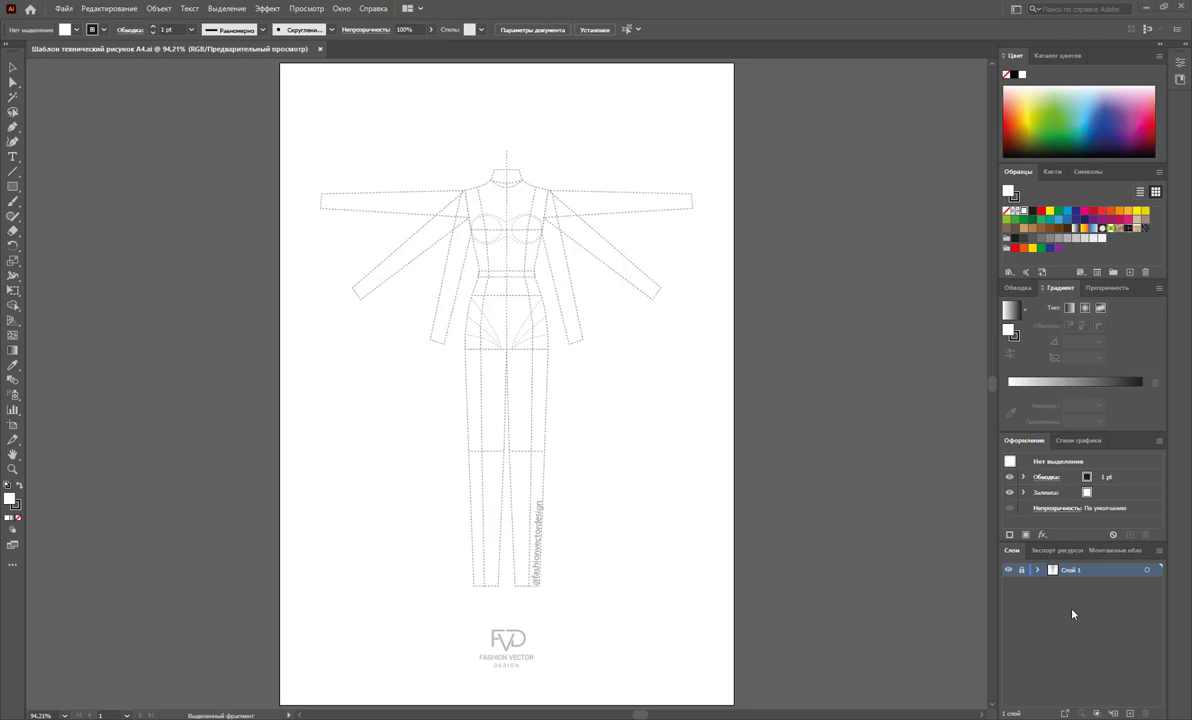
- Unlock Слой 1 and delete the croquis leg paths
click(13, 84)
click(1021, 569)
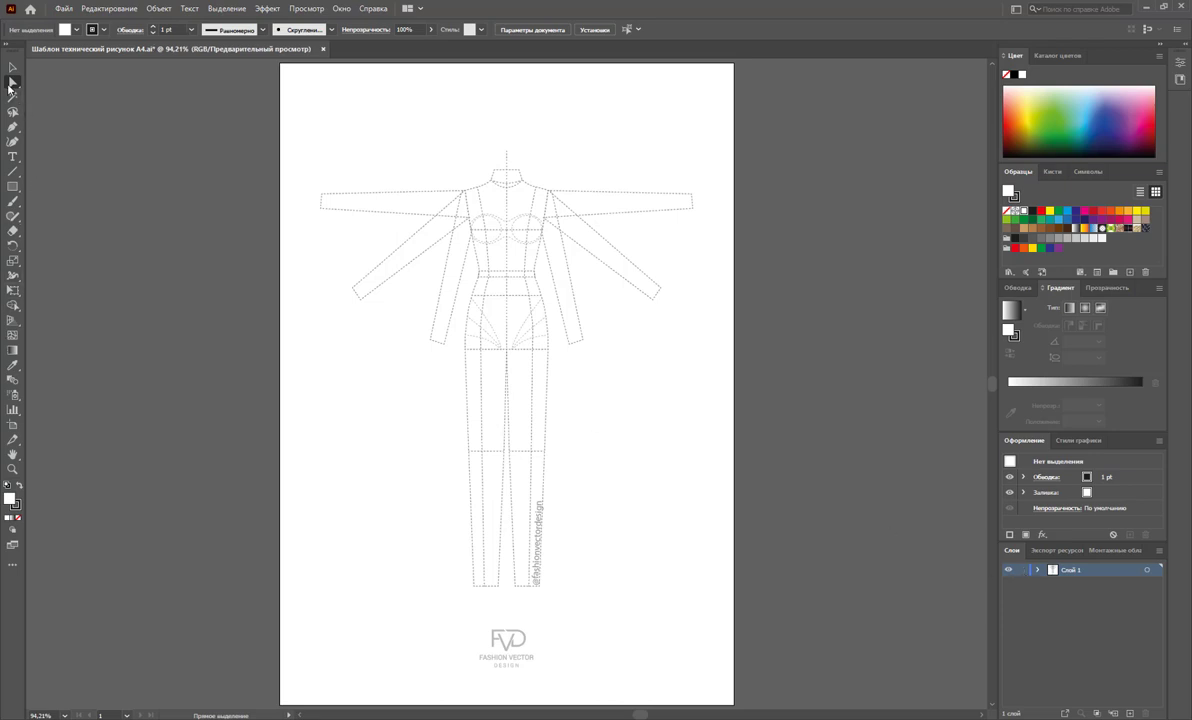
click(11, 84)
mouse_move(601, 602)
mouse_down()
mouse_move(399, 401)
mouse_move(409, 407)
mouse_up()
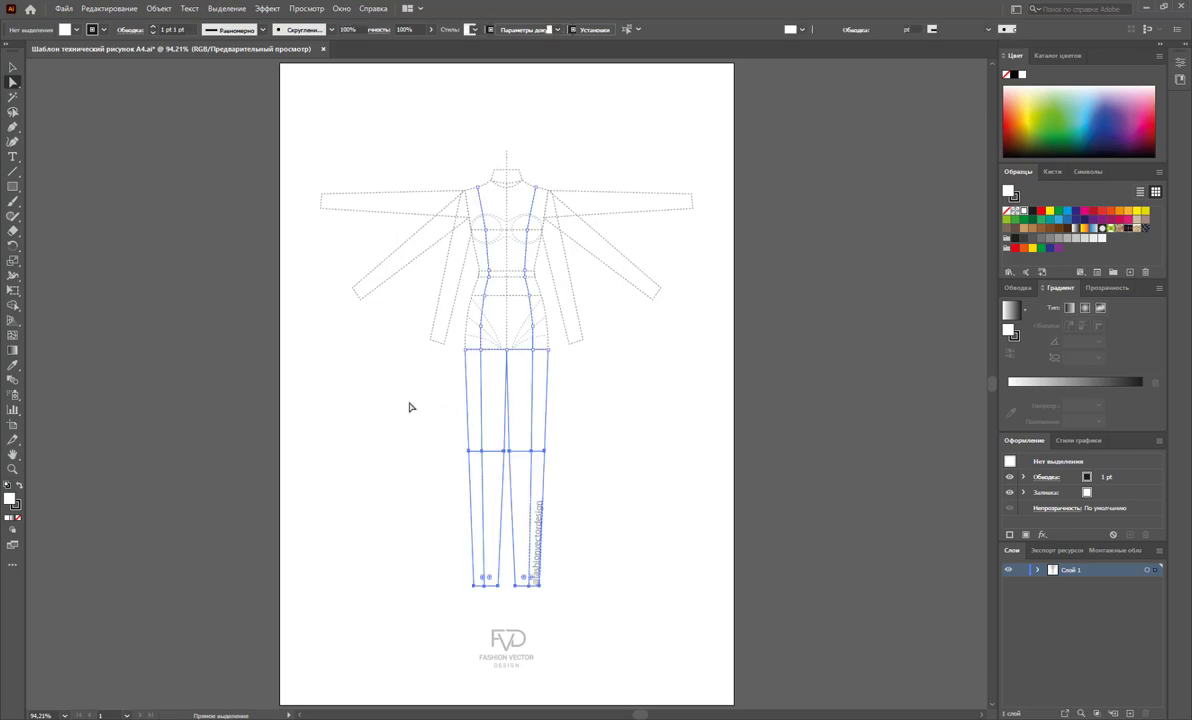
key(Delete)
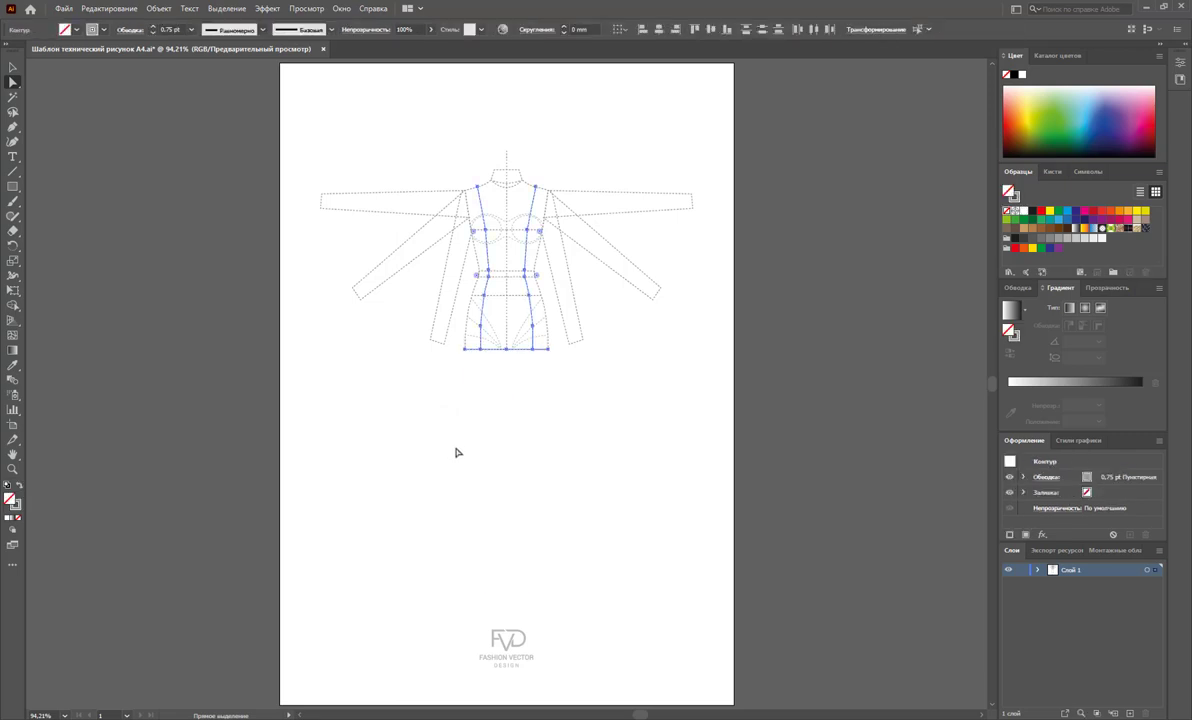
- Delete both outstretched sleeve paths, leaving the torso with hanging sleeves
click(697, 351)
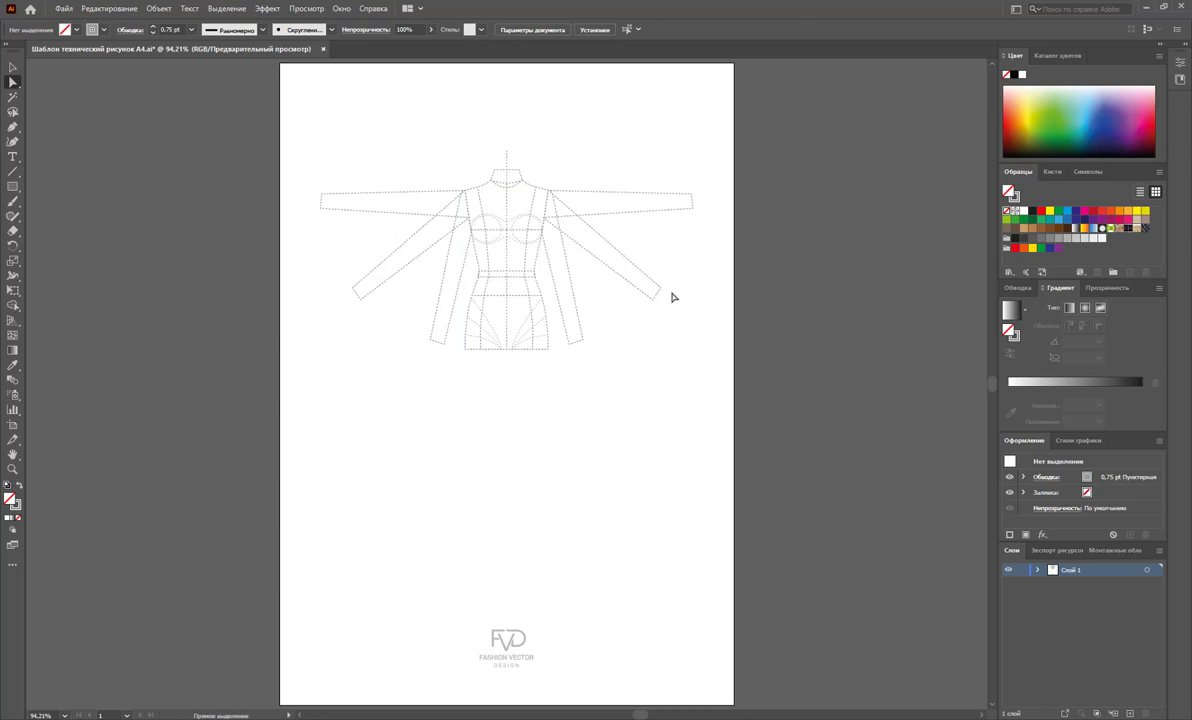
drag(662, 332, 613, 172)
click(625, 191)
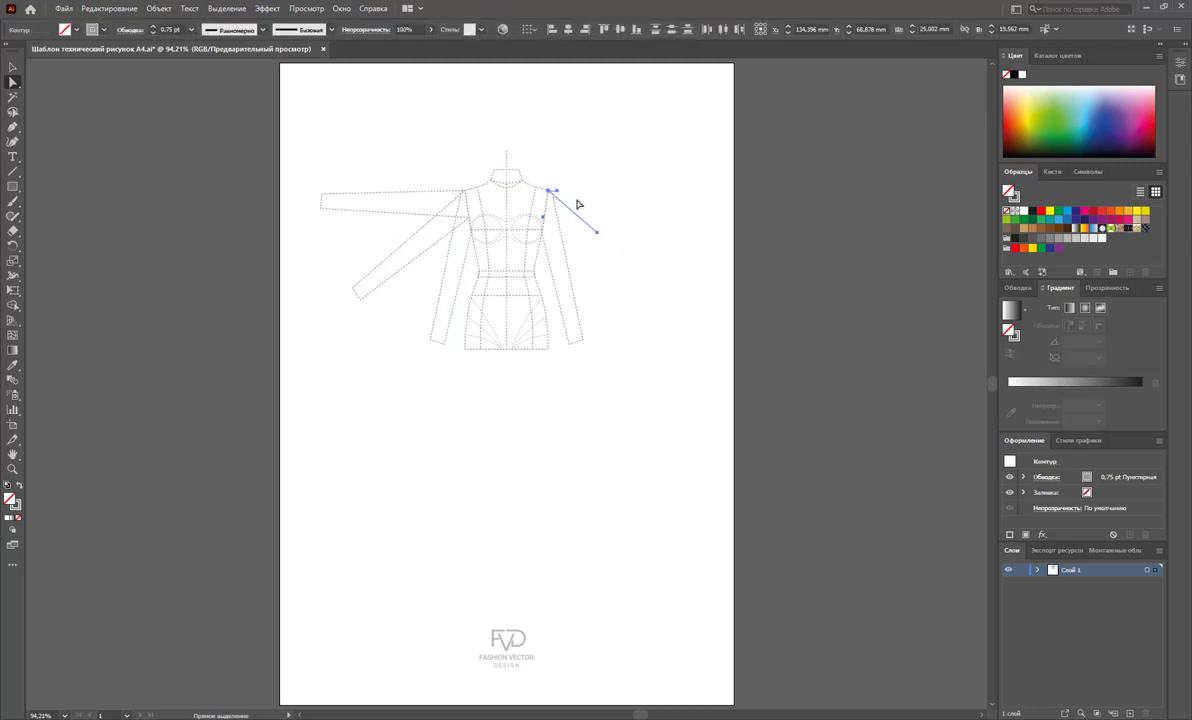
drag(325, 140, 397, 302)
key(Delete)
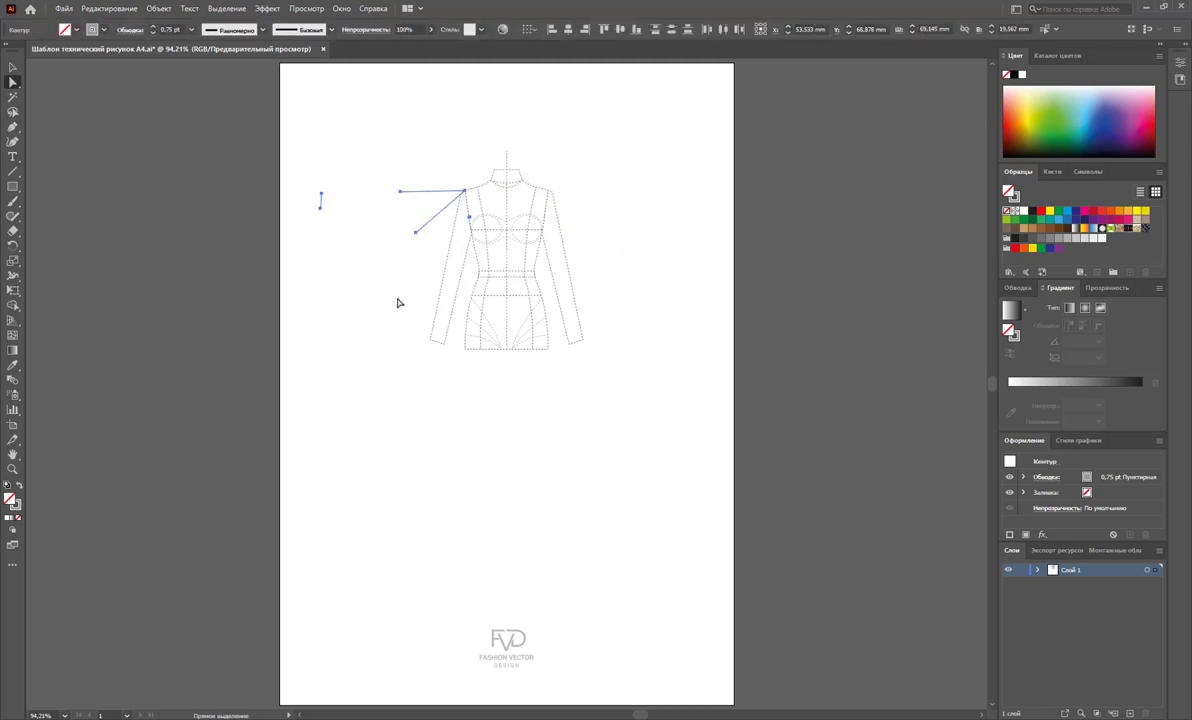
key(Delete)
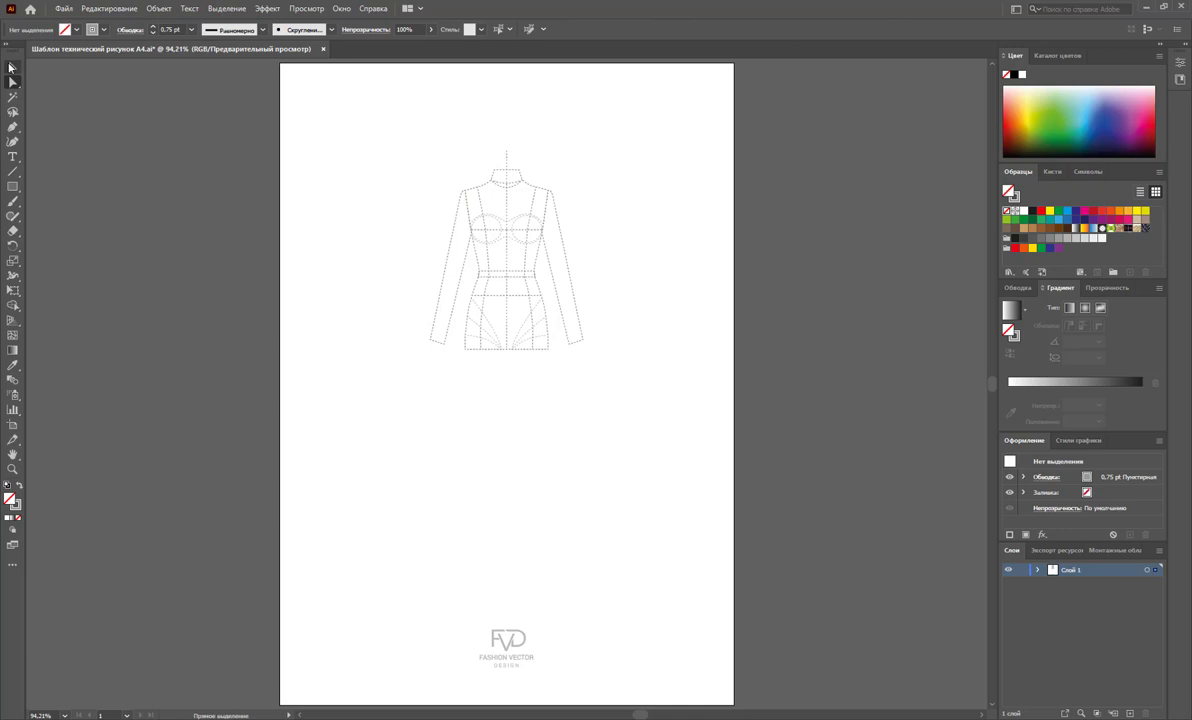
click(12, 66)
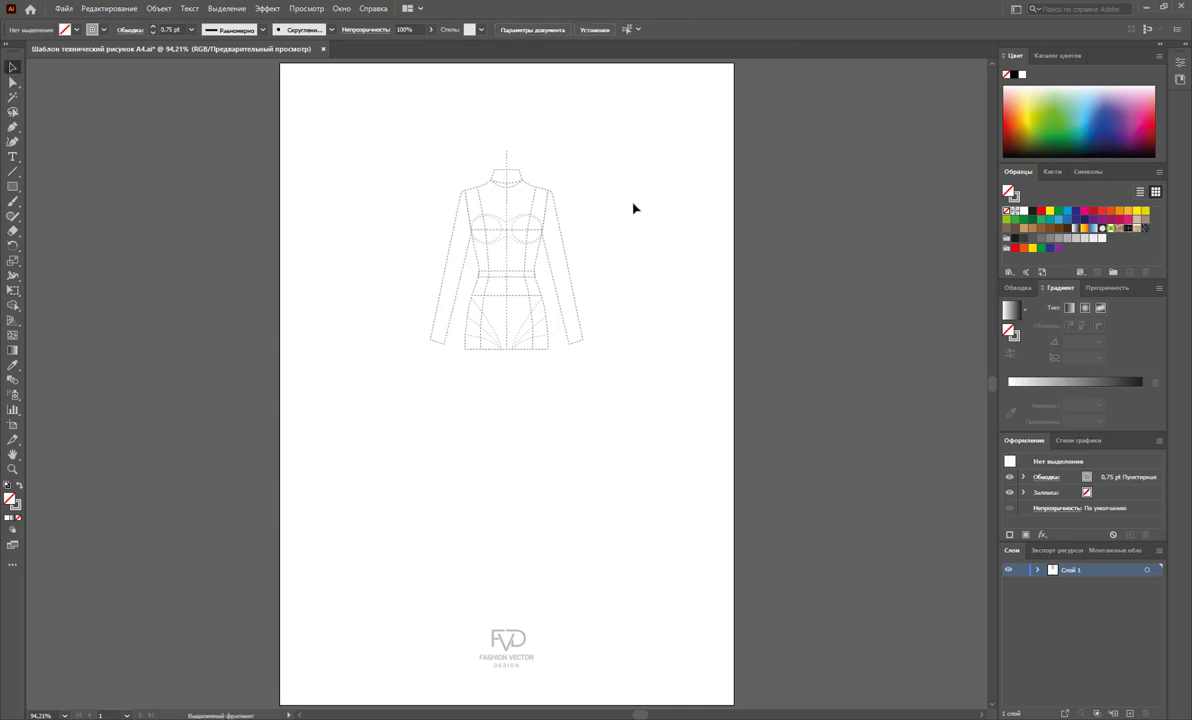
- Isolate the croquis group and duplicate the figure to the right
click(528, 230)
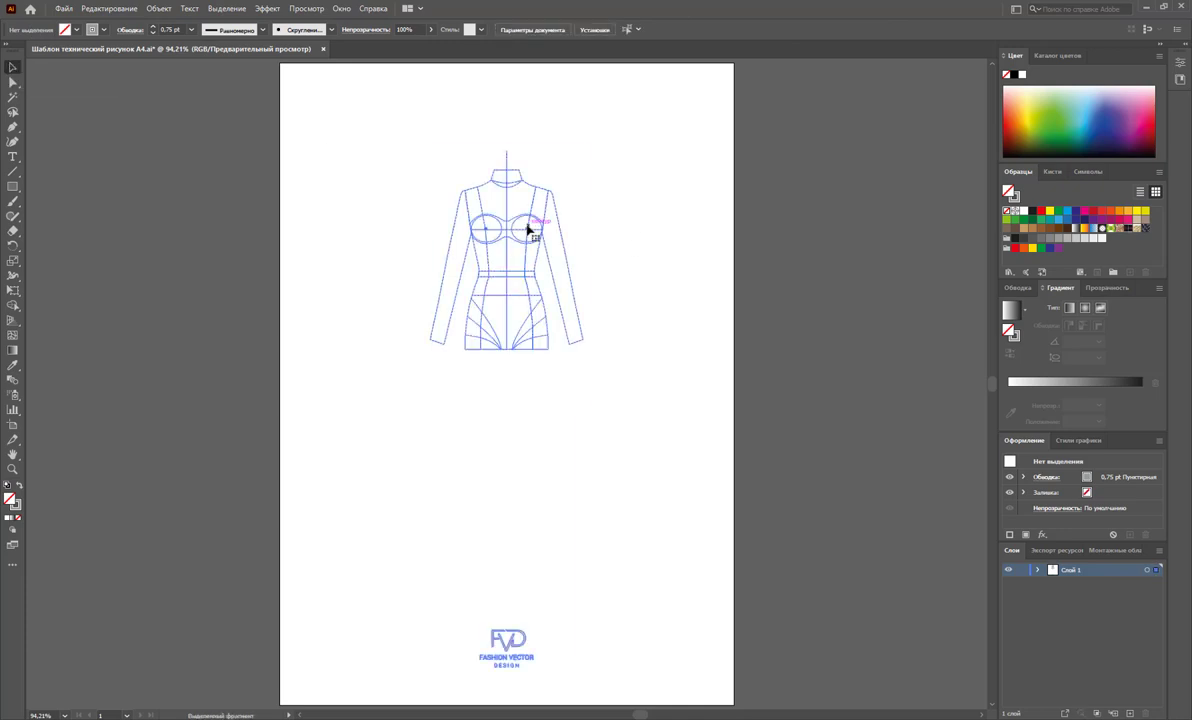
double_click(637, 213)
drag(660, 138, 362, 372)
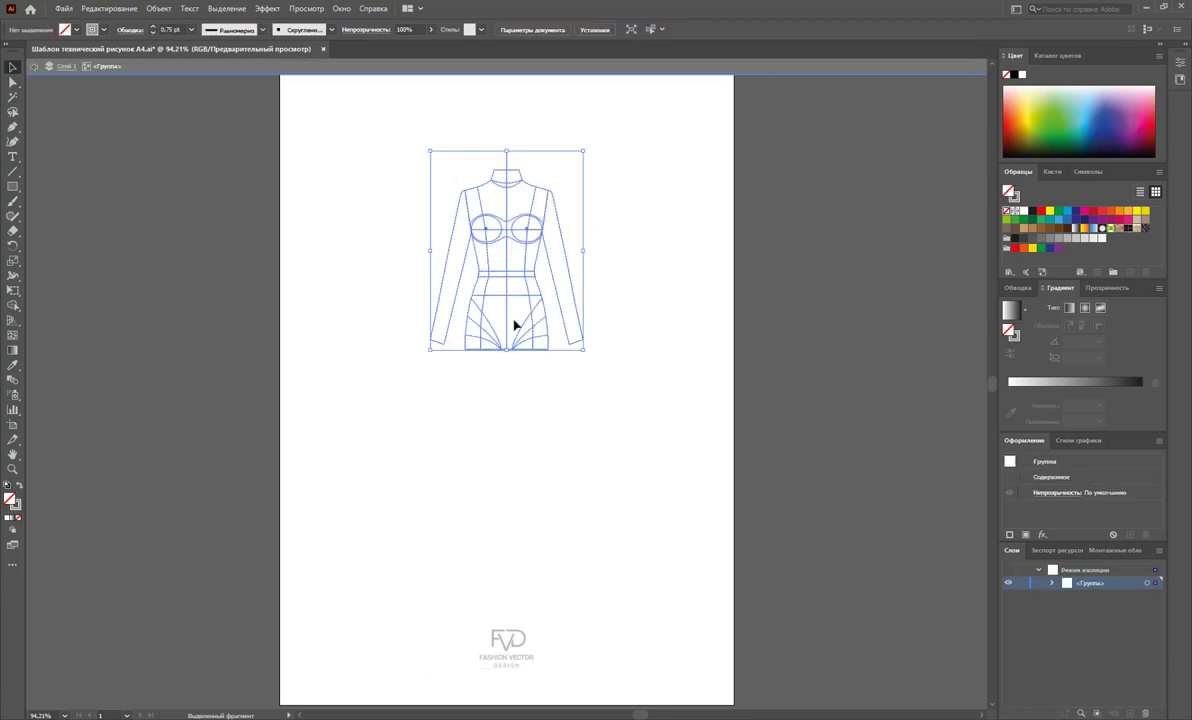
mouse_move(508, 283)
mouse_down()
mouse_move(390, 272)
mouse_move(390, 235)
mouse_move(601, 243)
mouse_up()
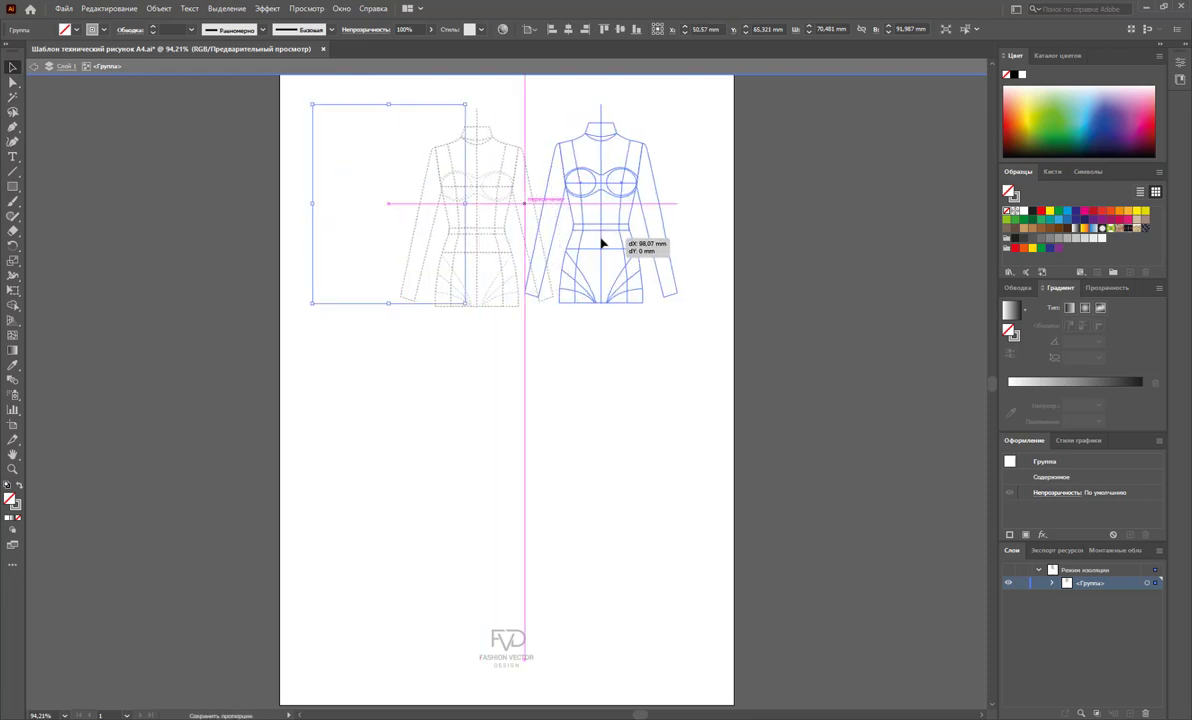
drag(601, 243, 600, 241)
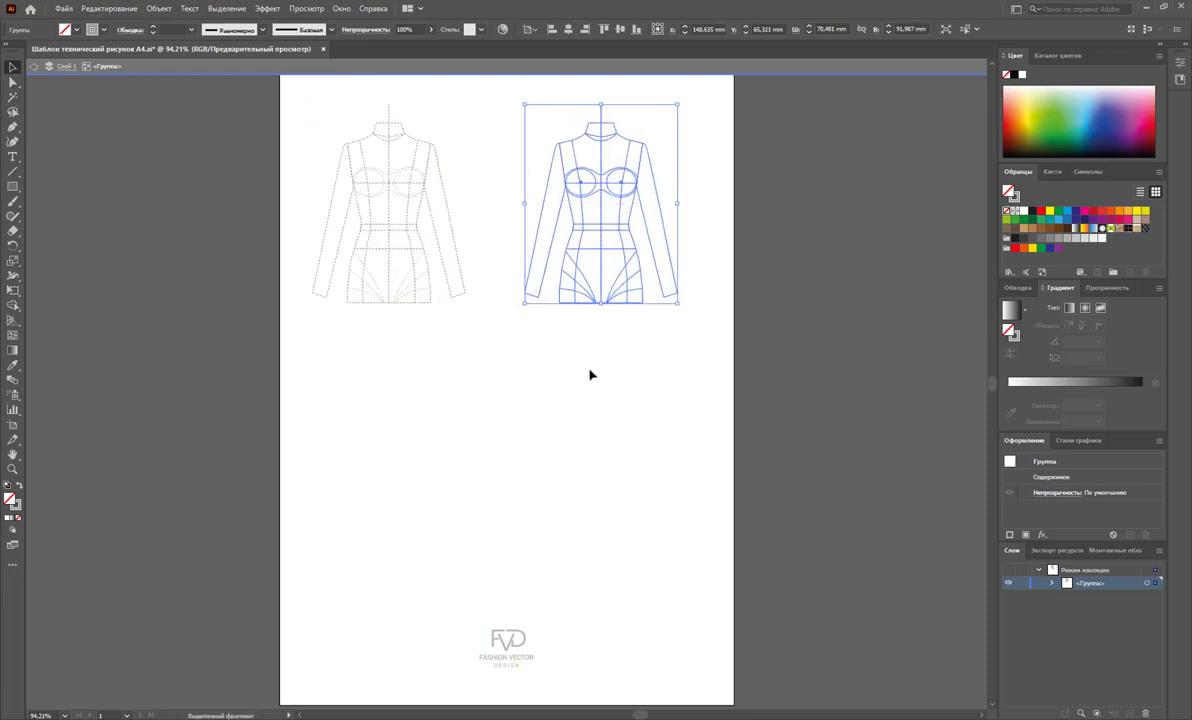
- Nudge the left figure, then move both figures lower together
drag(496, 346, 295, 114)
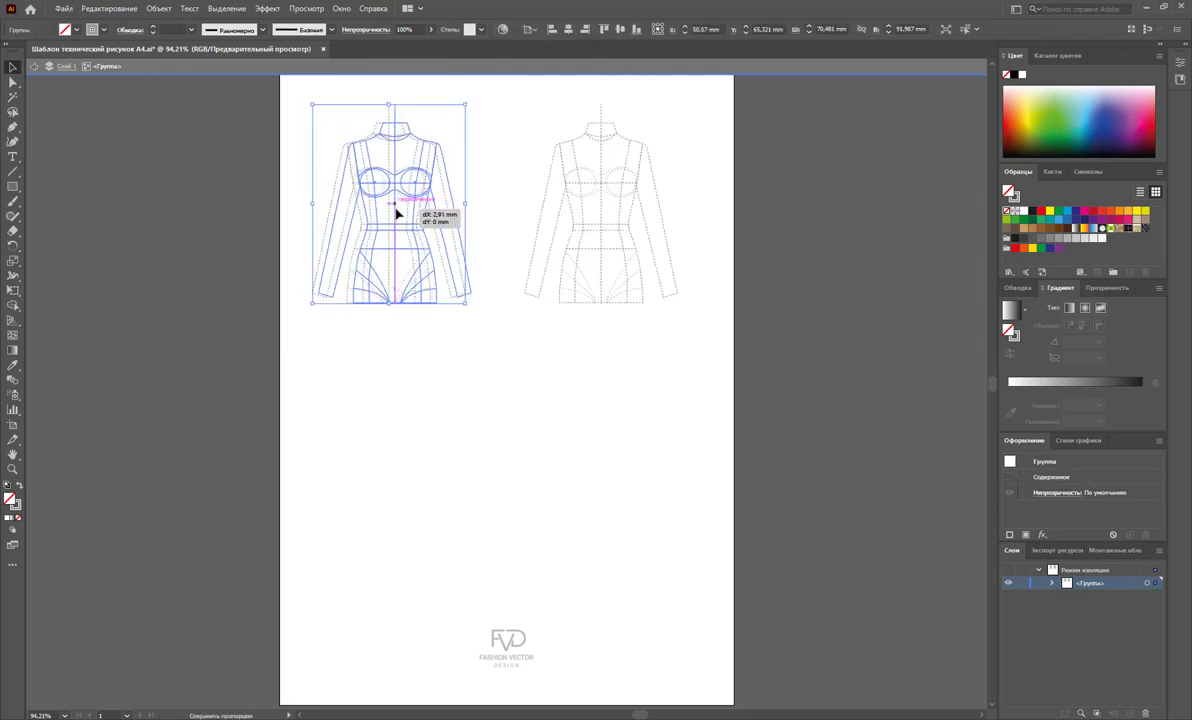
drag(390, 212, 389, 257)
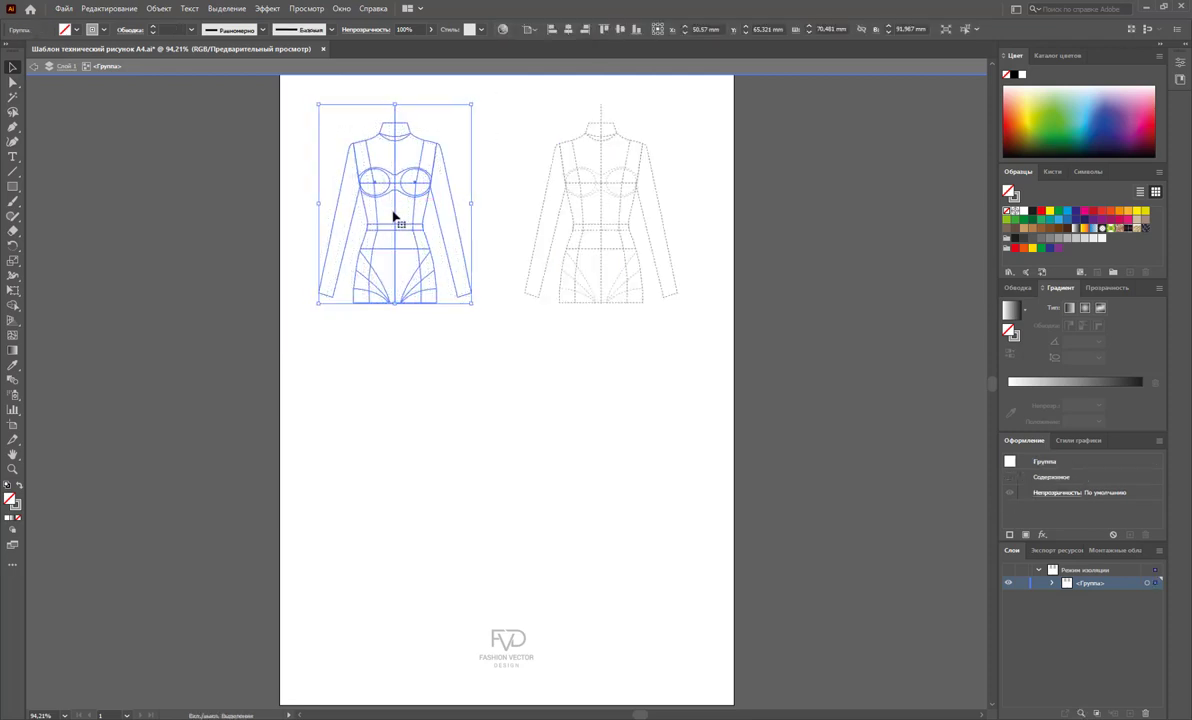
click(545, 414)
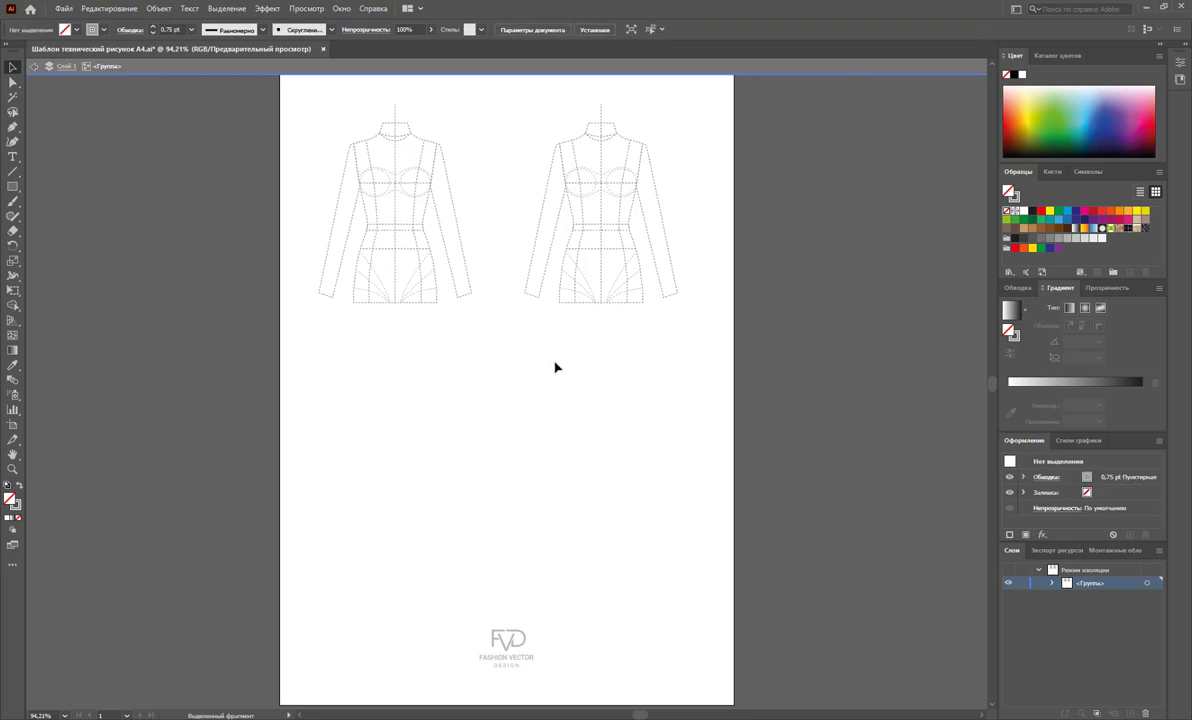
drag(701, 388, 320, 115)
drag(394, 205, 535, 365)
- Line up the right figure beside the left, shift both slightly right, and exit isolation
drag(740, 385, 500, 138)
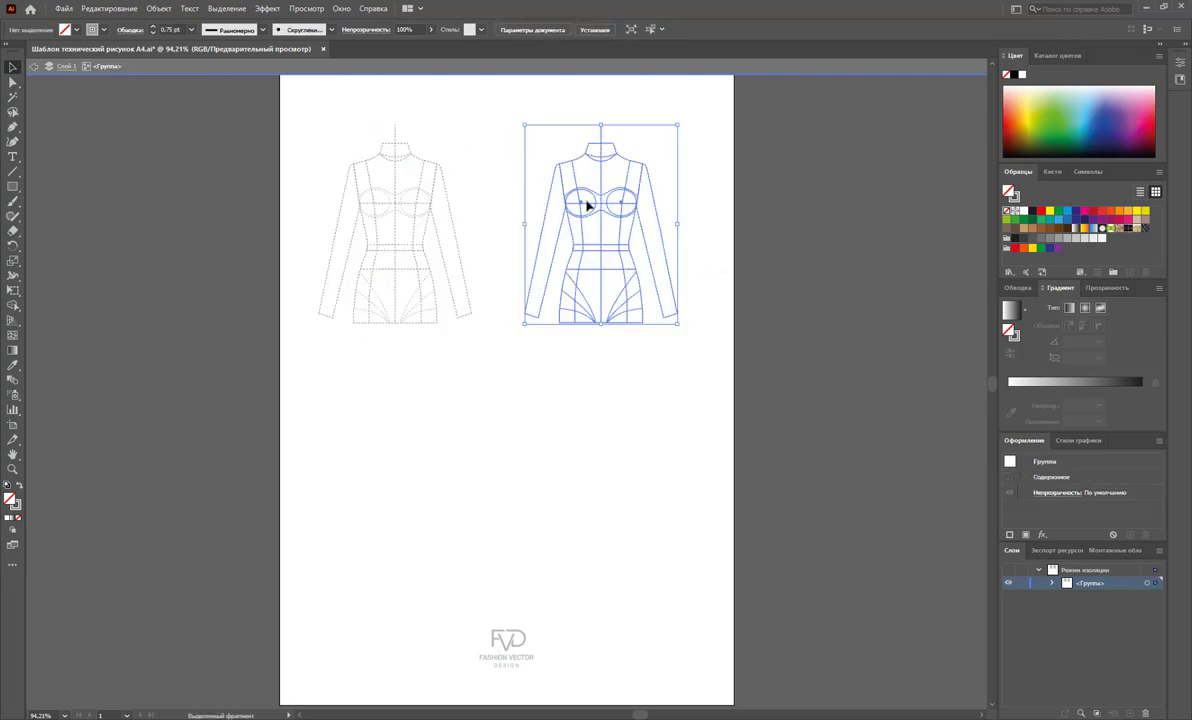
drag(600, 213, 577, 213)
click(660, 374)
drag(705, 366, 308, 108)
drag(388, 222, 412, 224)
click(457, 411)
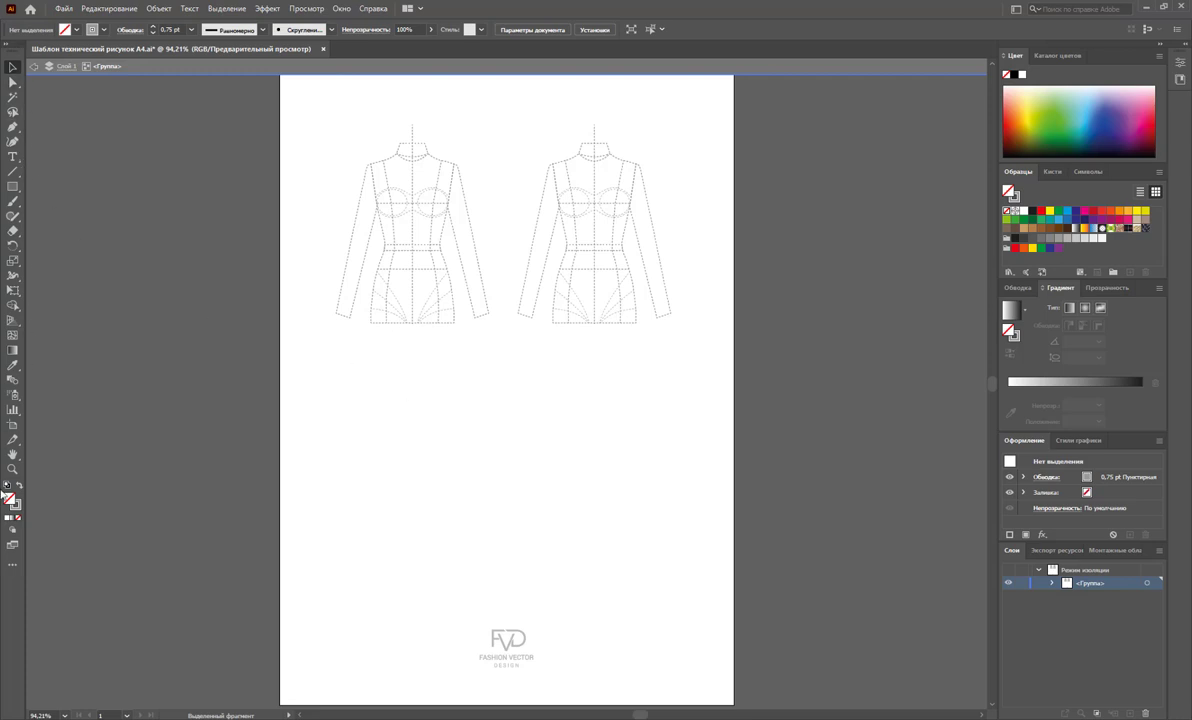
double_click(458, 453)
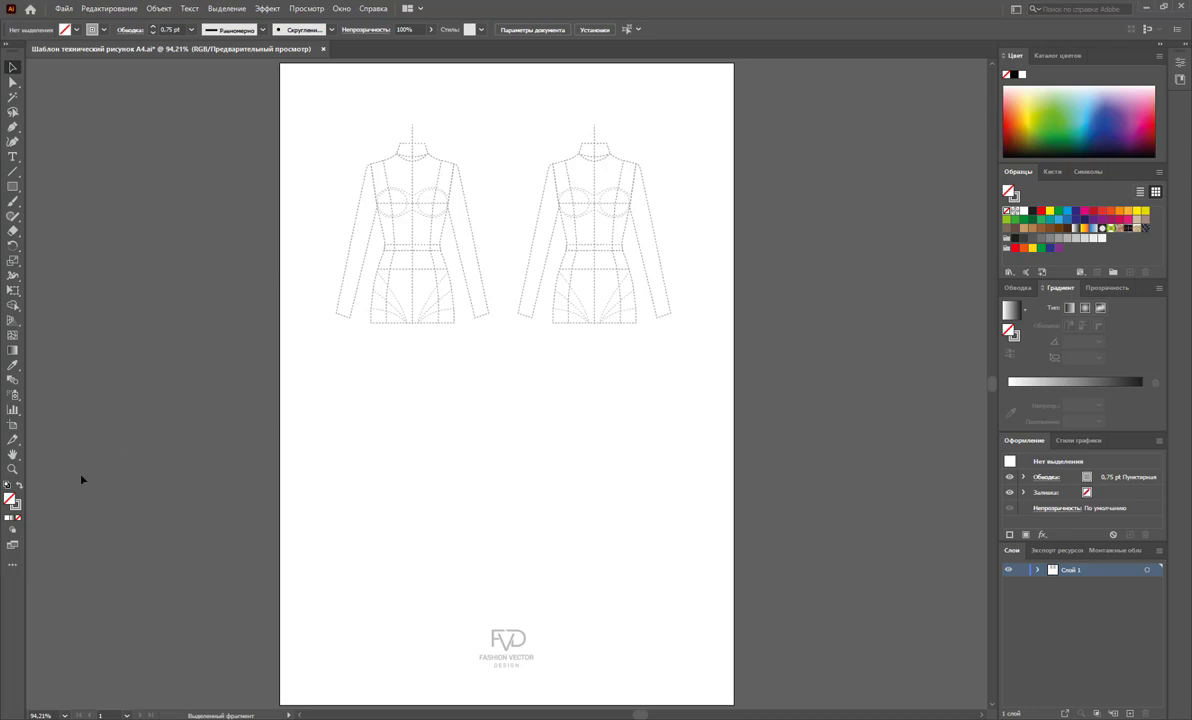
- Zoom in on the two torsos, lock Слой 1 and add Слой 2 above it
click(12, 469)
drag(492, 234, 558, 329)
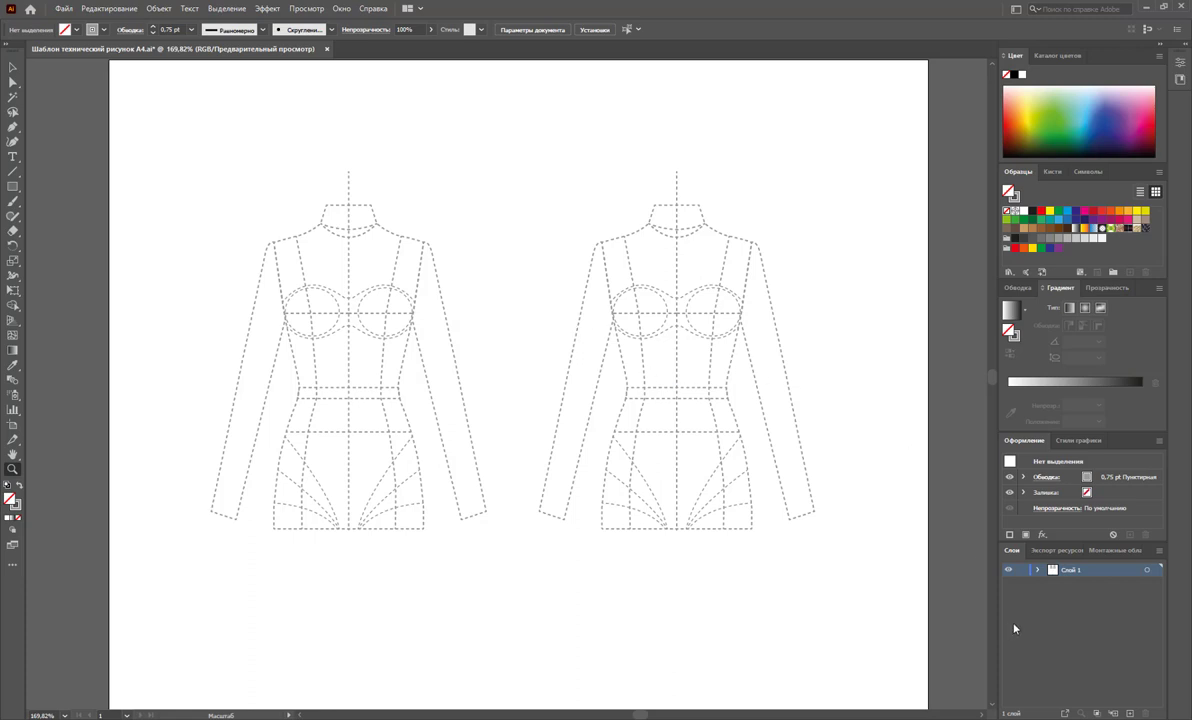
click(1021, 570)
key(ctrl+l)
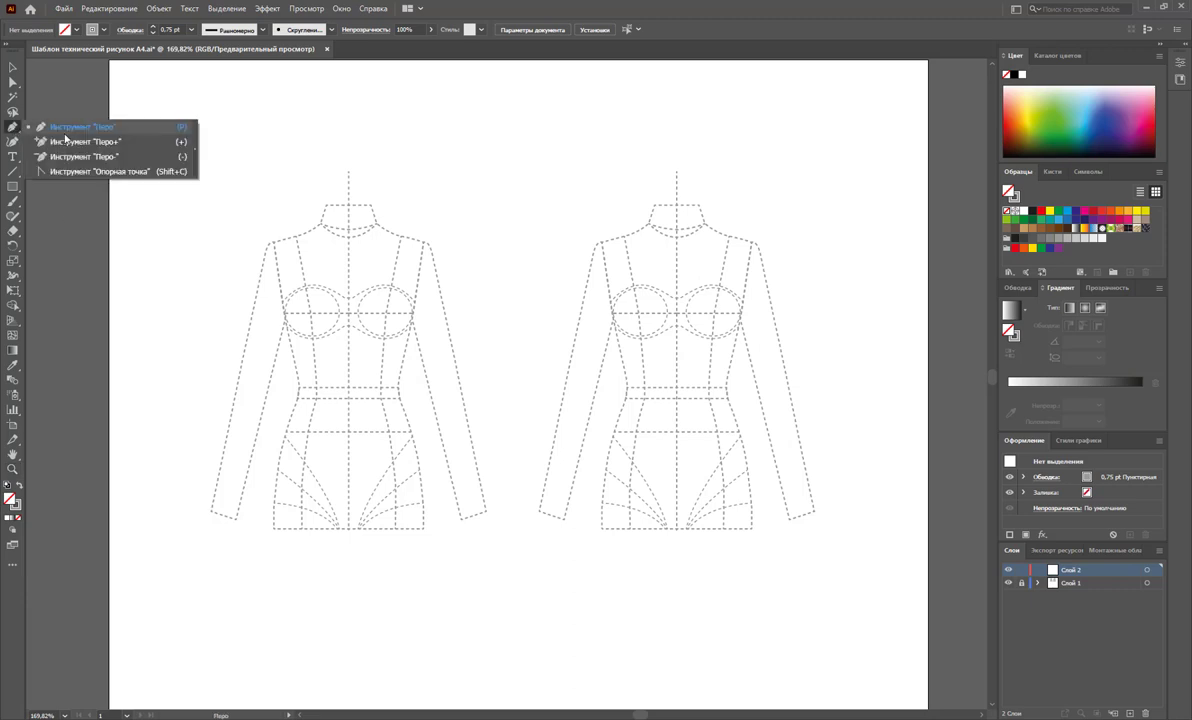
- Give the Pen a black 1 pt stroke with Dashed Line unchecked
drag(13, 130, 63, 125)
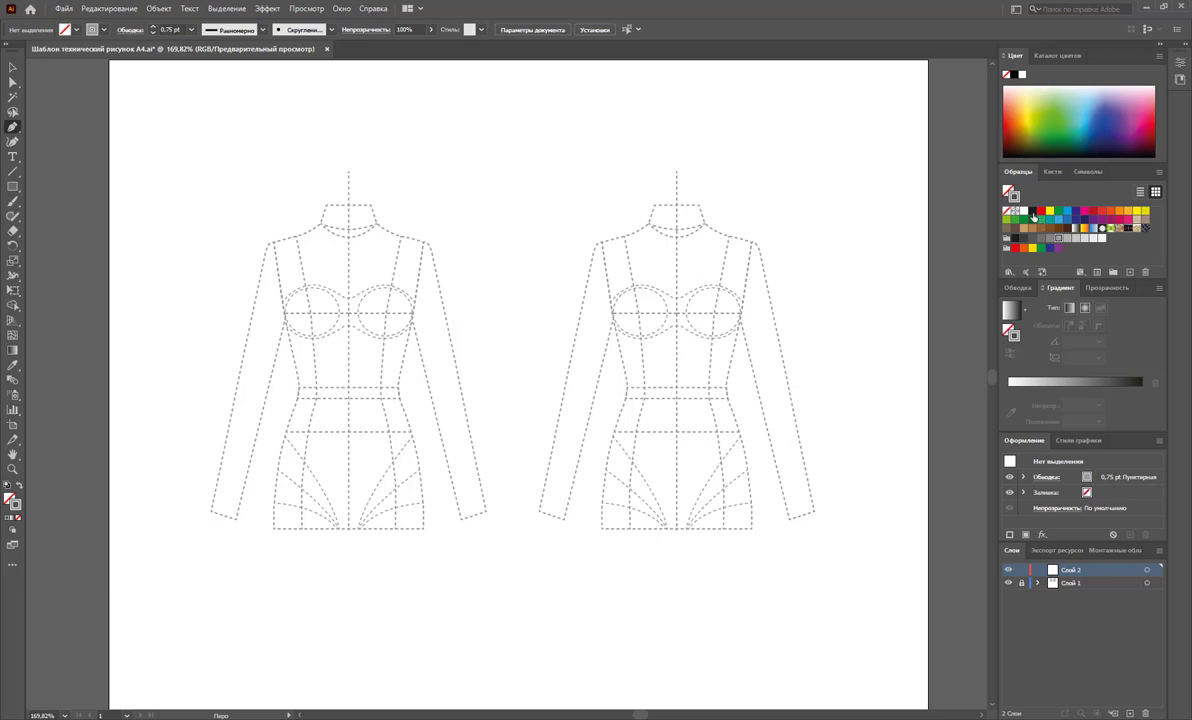
click(1032, 210)
click(1017, 289)
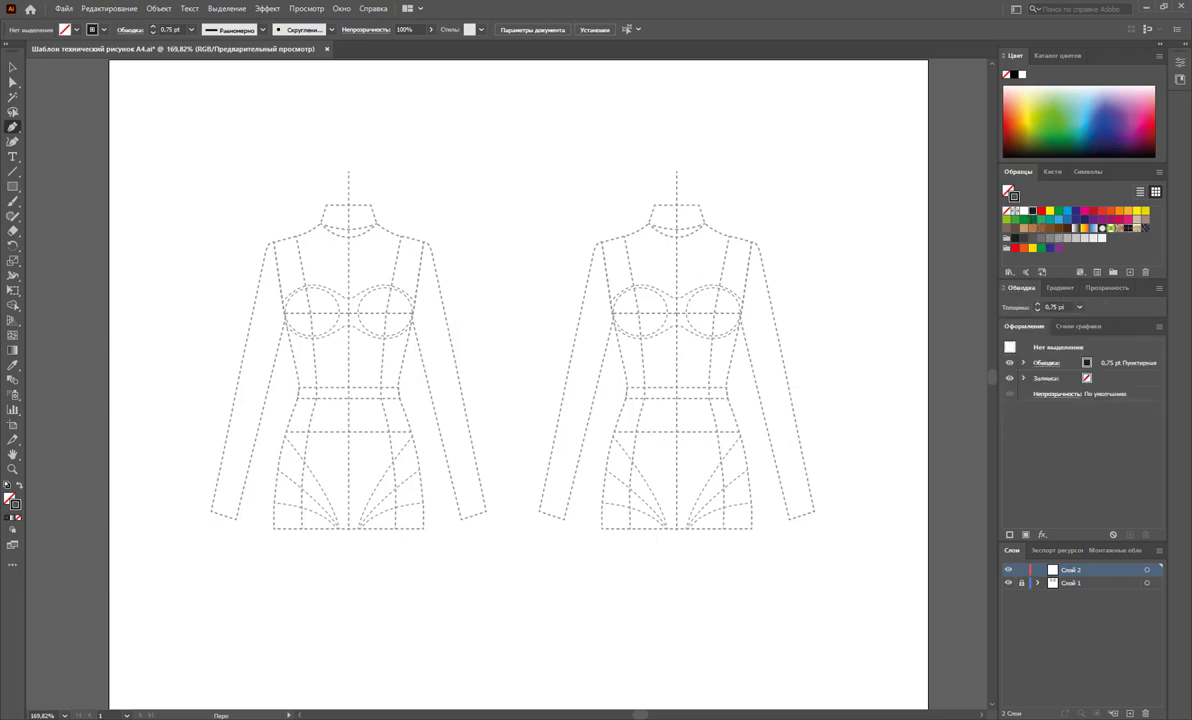
right_click(1025, 288)
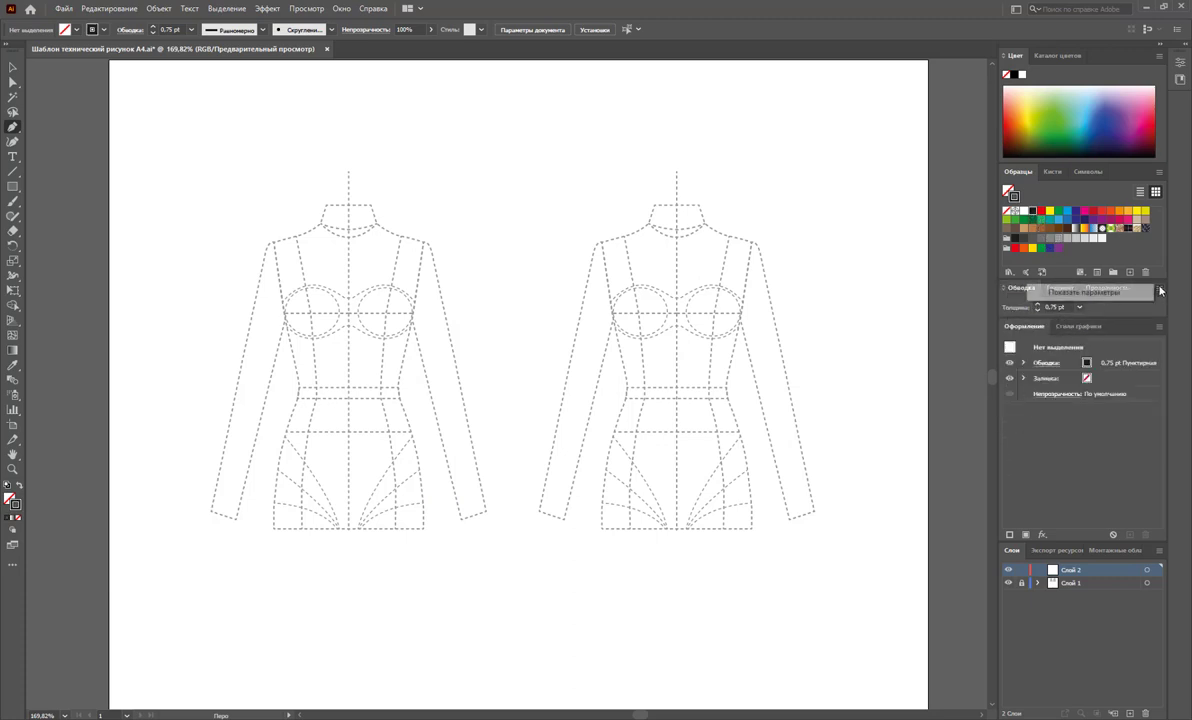
click(1085, 292)
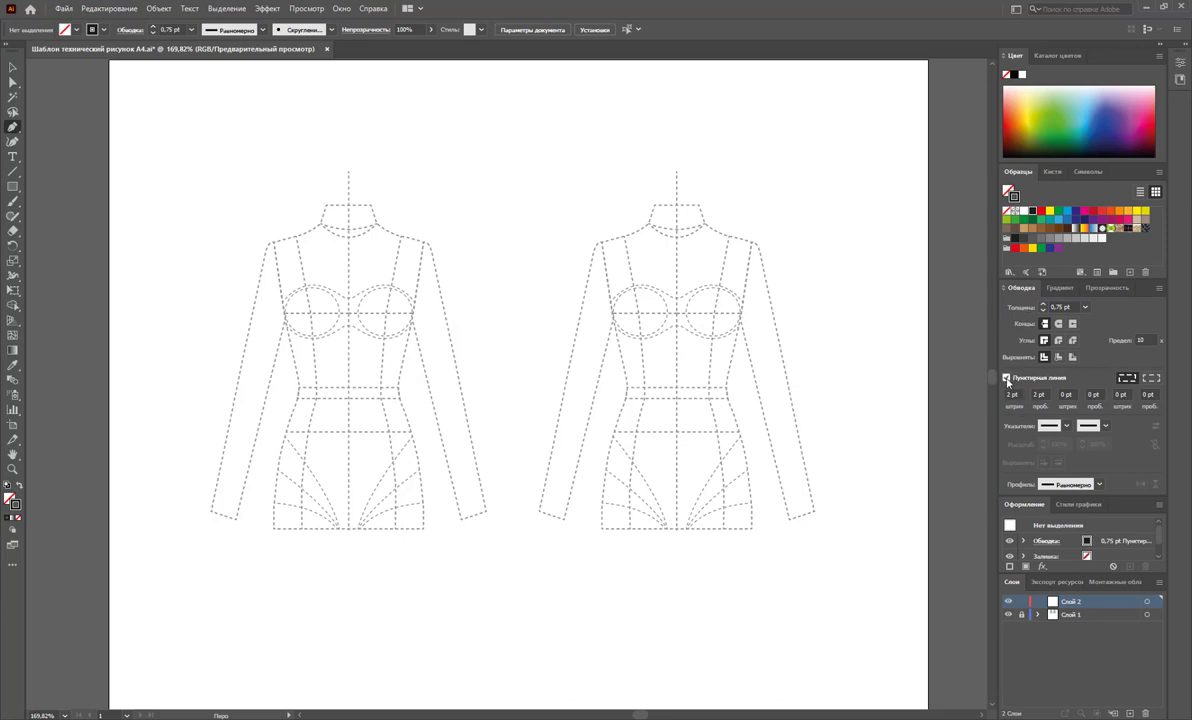
click(1007, 379)
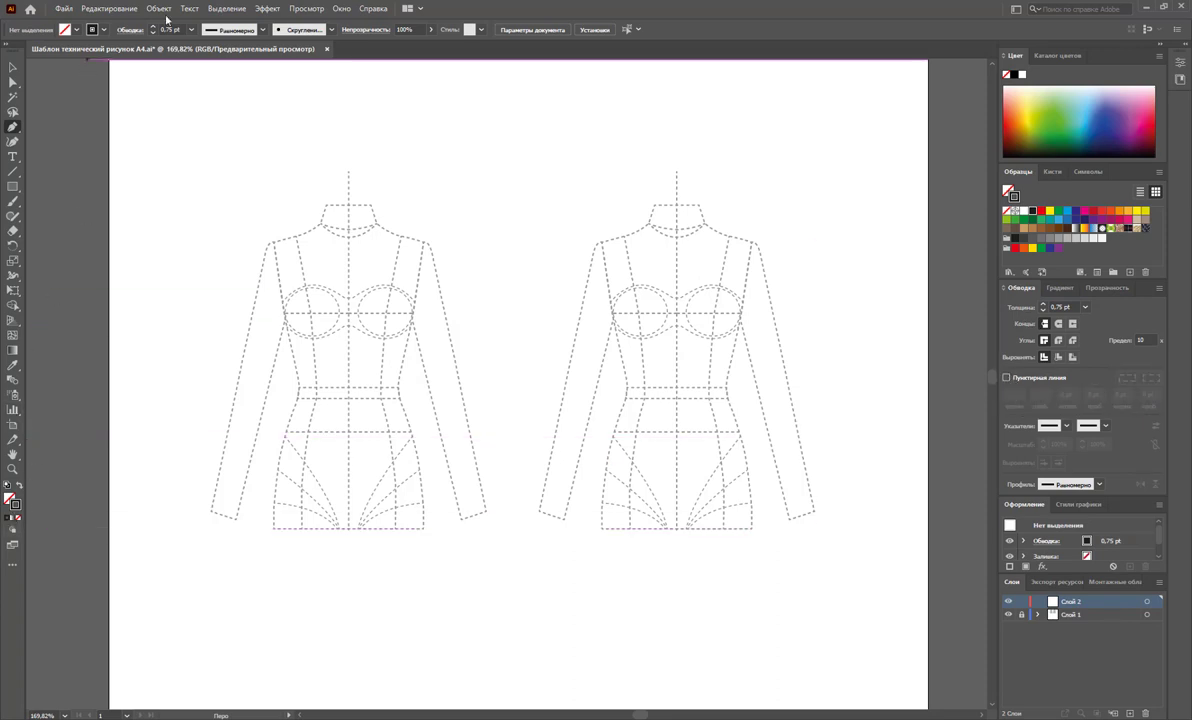
click(190, 29)
click(199, 86)
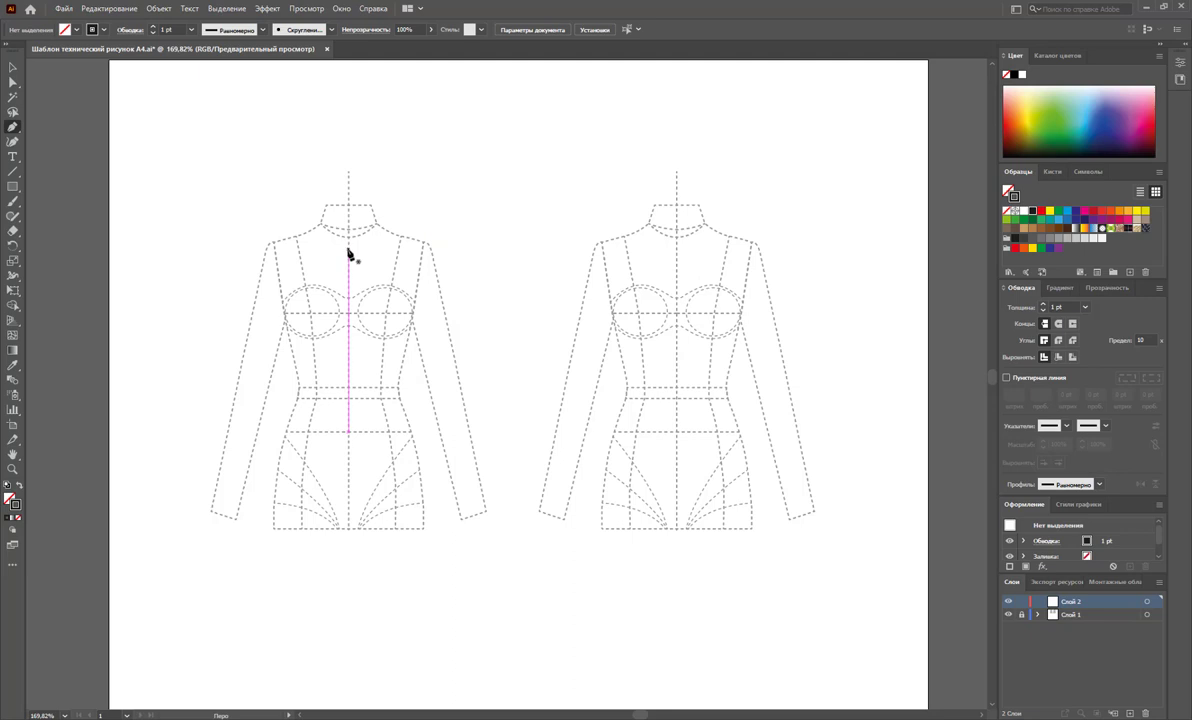
- Trace the half-bodice from neckline and shoulder down the side seam, across the hem, and up the centre front
click(348, 249)
mouse_move(386, 235)
mouse_down()
mouse_move(397, 226)
mouse_move(436, 254)
mouse_up()
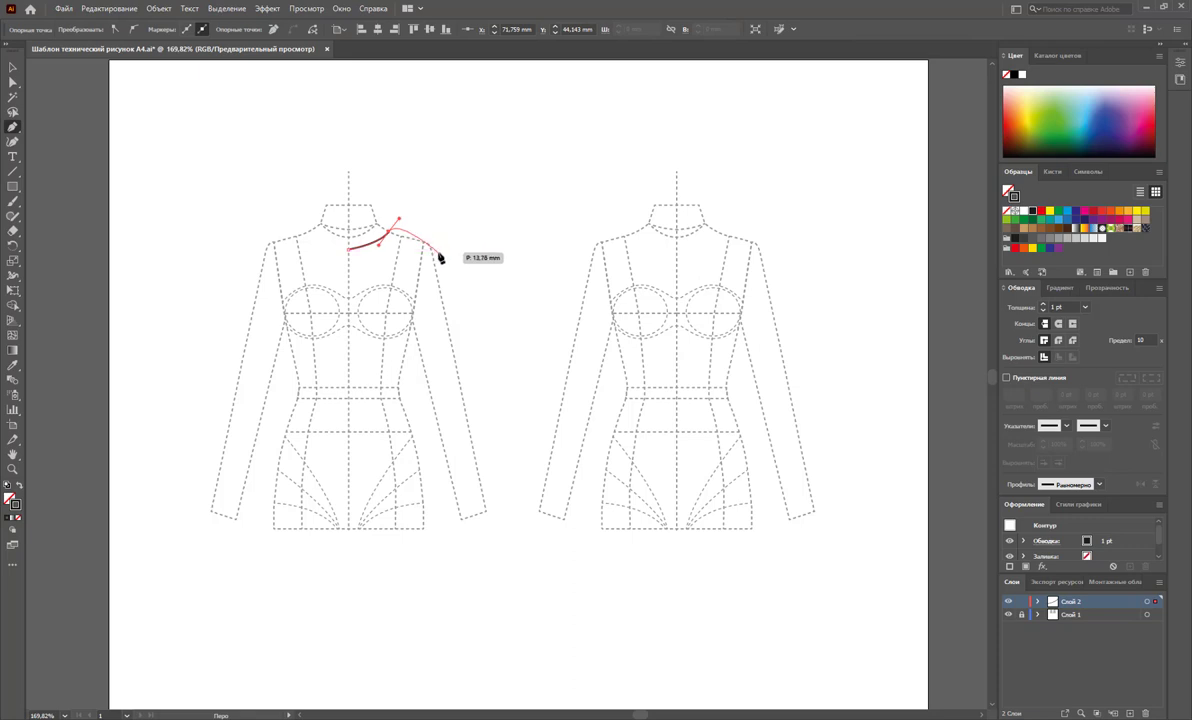
drag(438, 257, 442, 262)
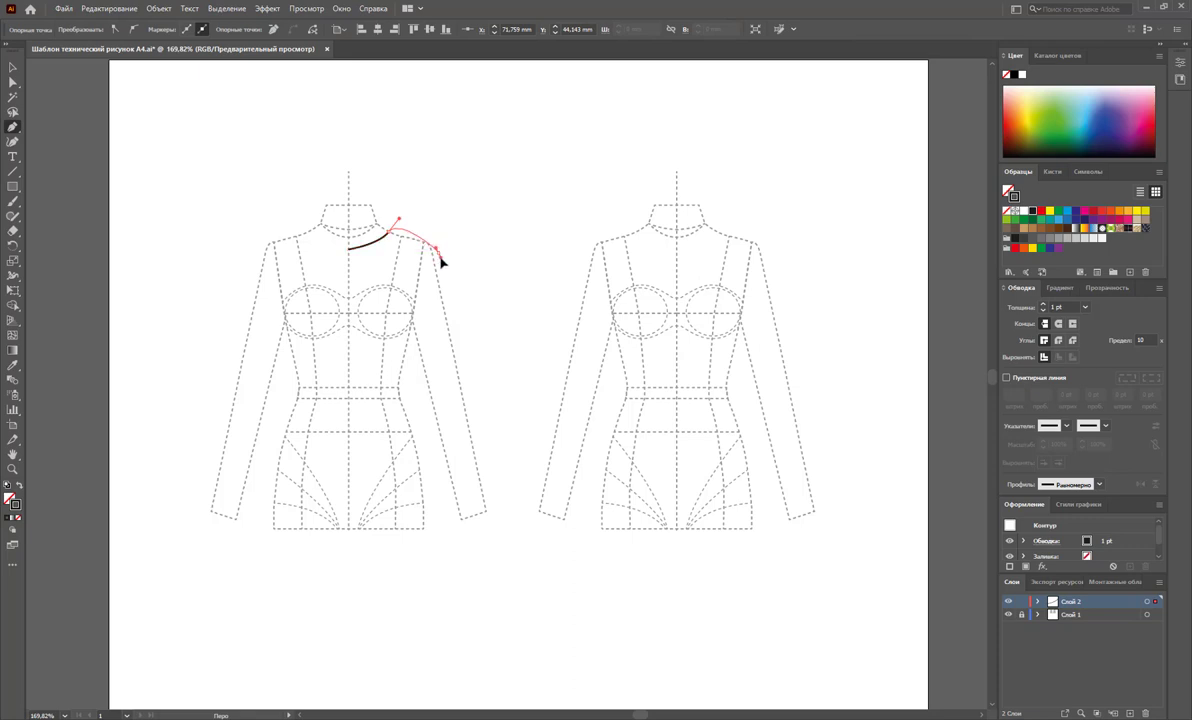
click(414, 321)
click(412, 381)
click(431, 481)
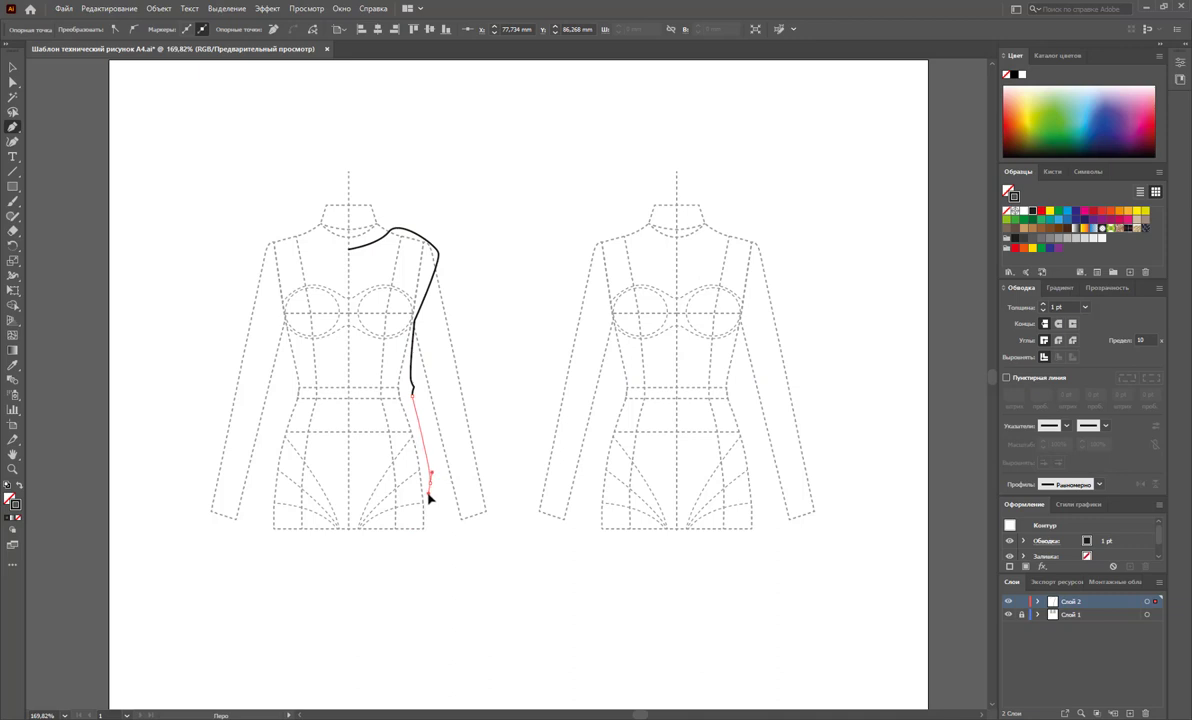
click(427, 491)
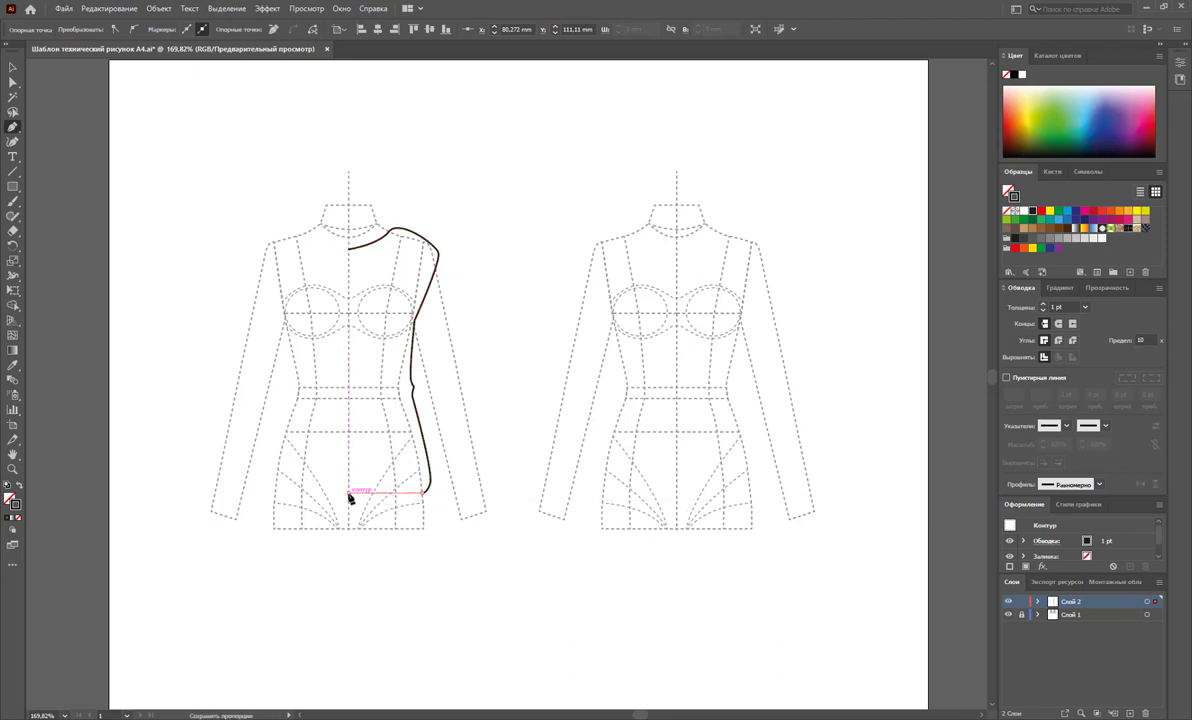
click(348, 491)
click(348, 247)
click(385, 234)
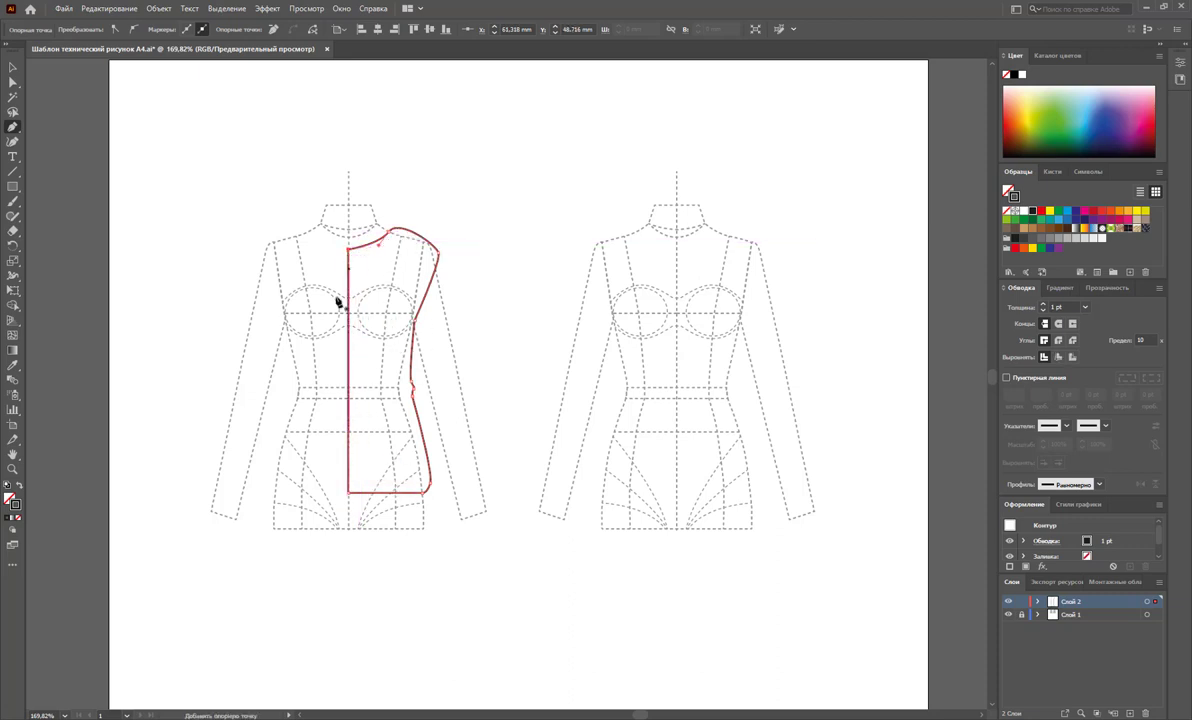
- Reshape the shoulder segment's curve at the neckline anchor
key(a)
click(390, 232)
drag(12, 127, 197, 155)
drag(47, 135, 67, 100)
click(104, 123)
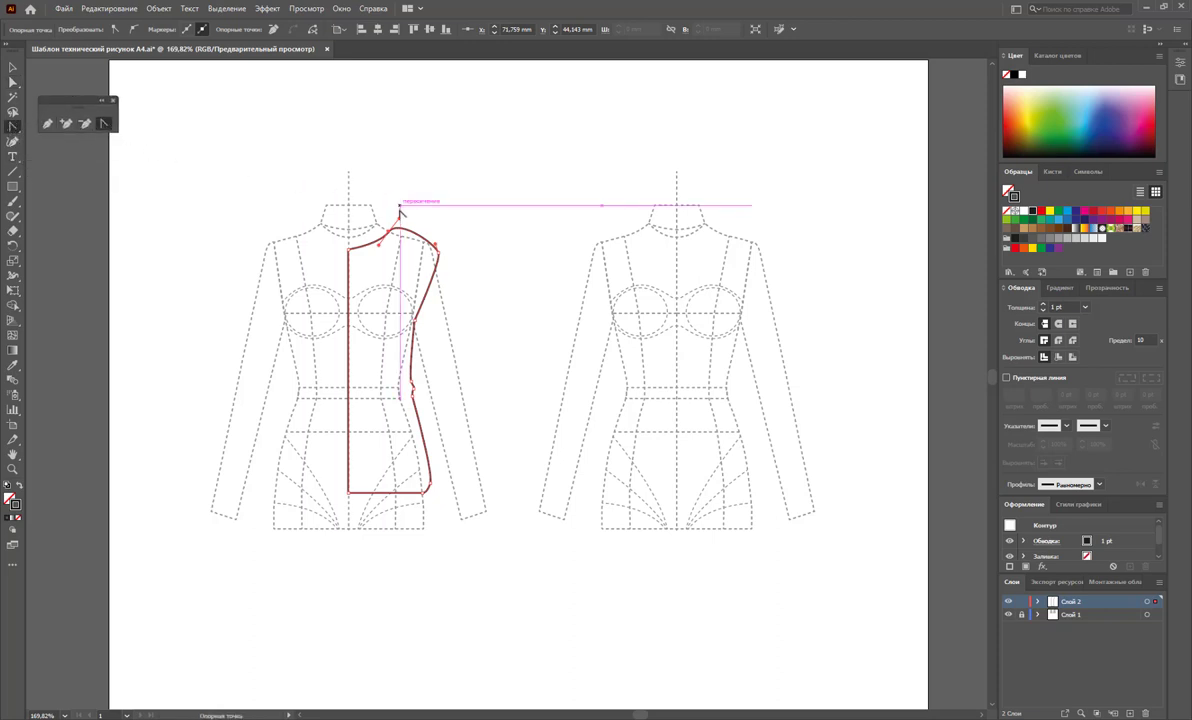
drag(399, 229, 425, 238)
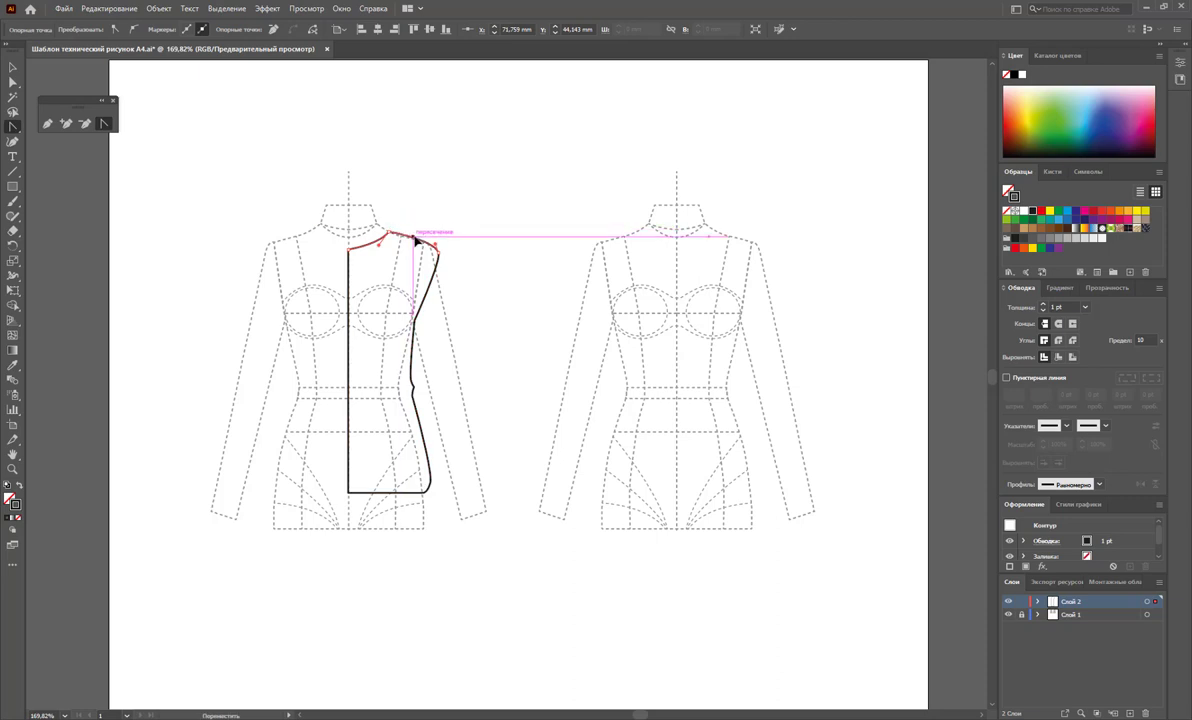
- Adjust the shoulder and neckline anchors and handles into a smooth curve following the croquis
click(12, 82)
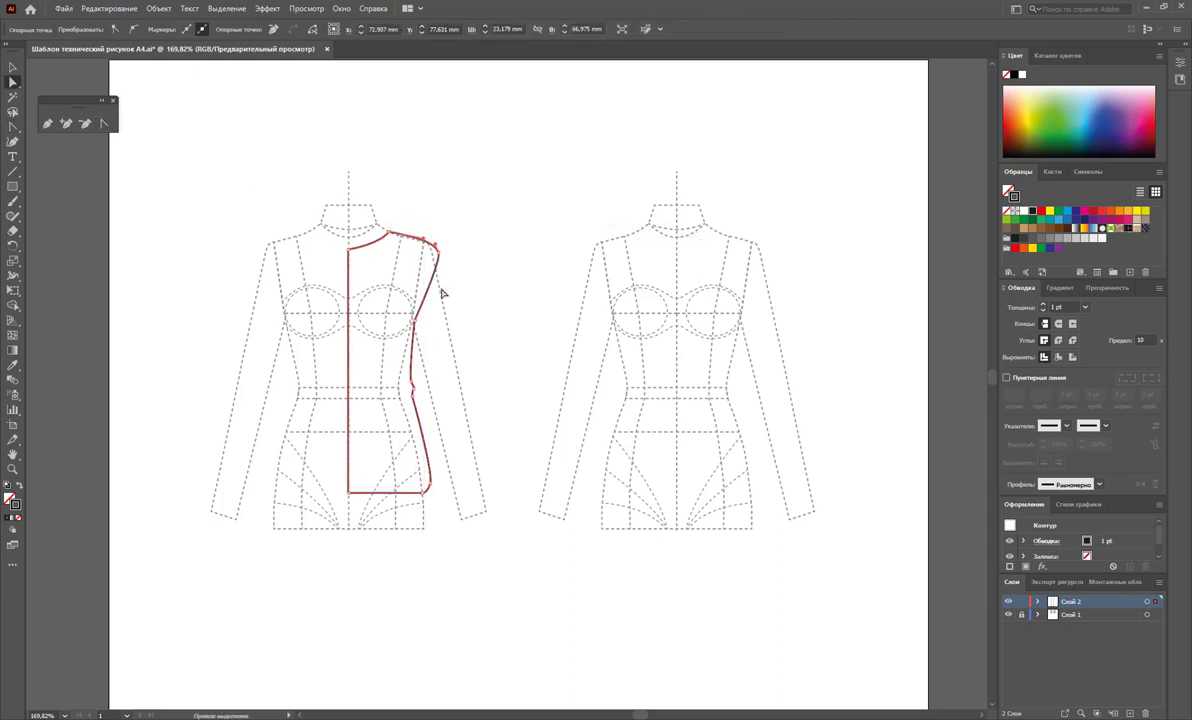
drag(439, 258, 440, 272)
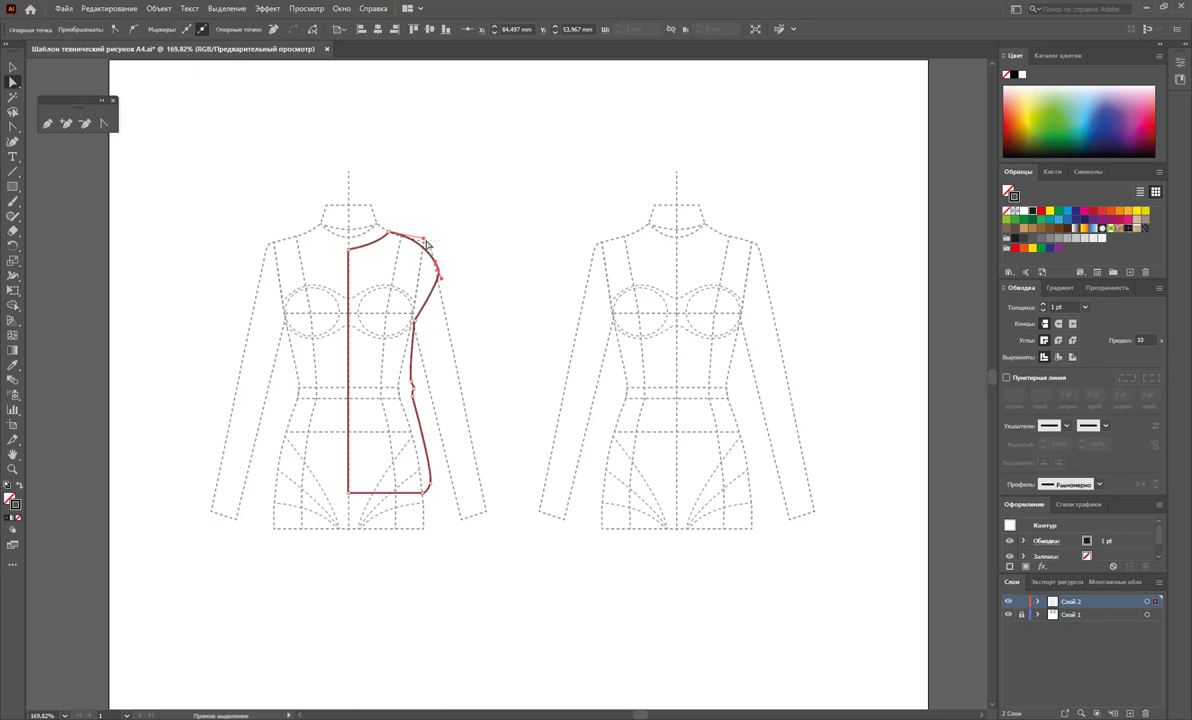
click(427, 244)
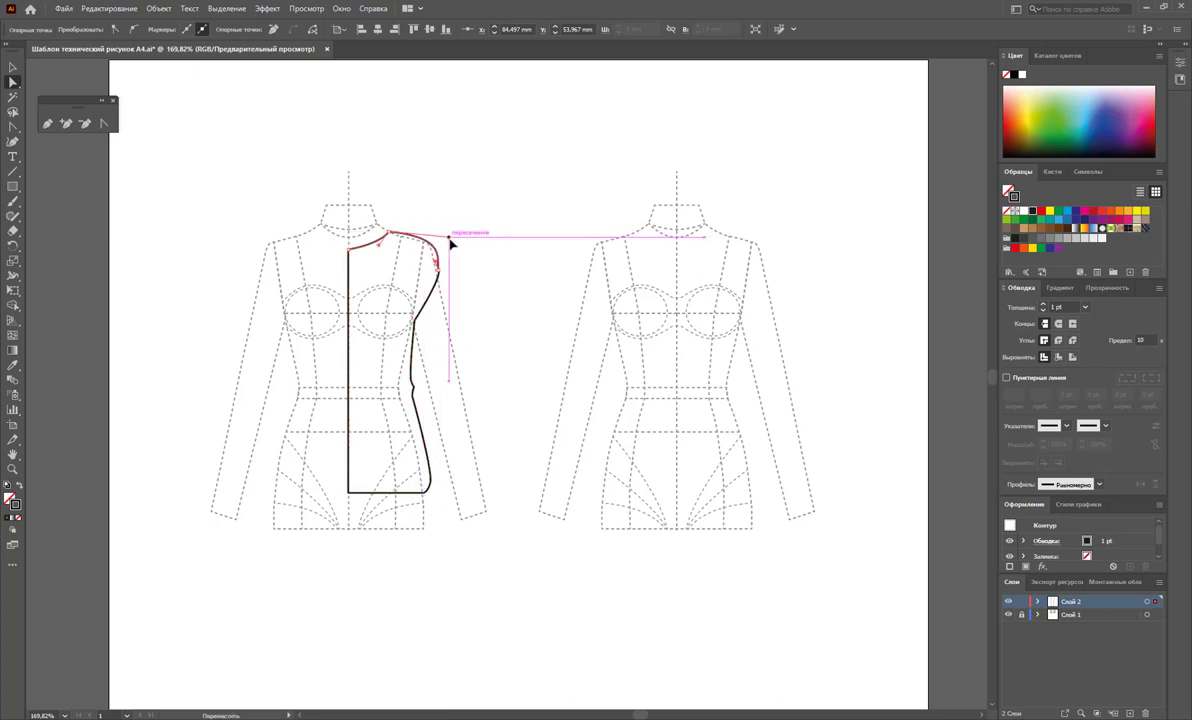
drag(449, 239, 449, 240)
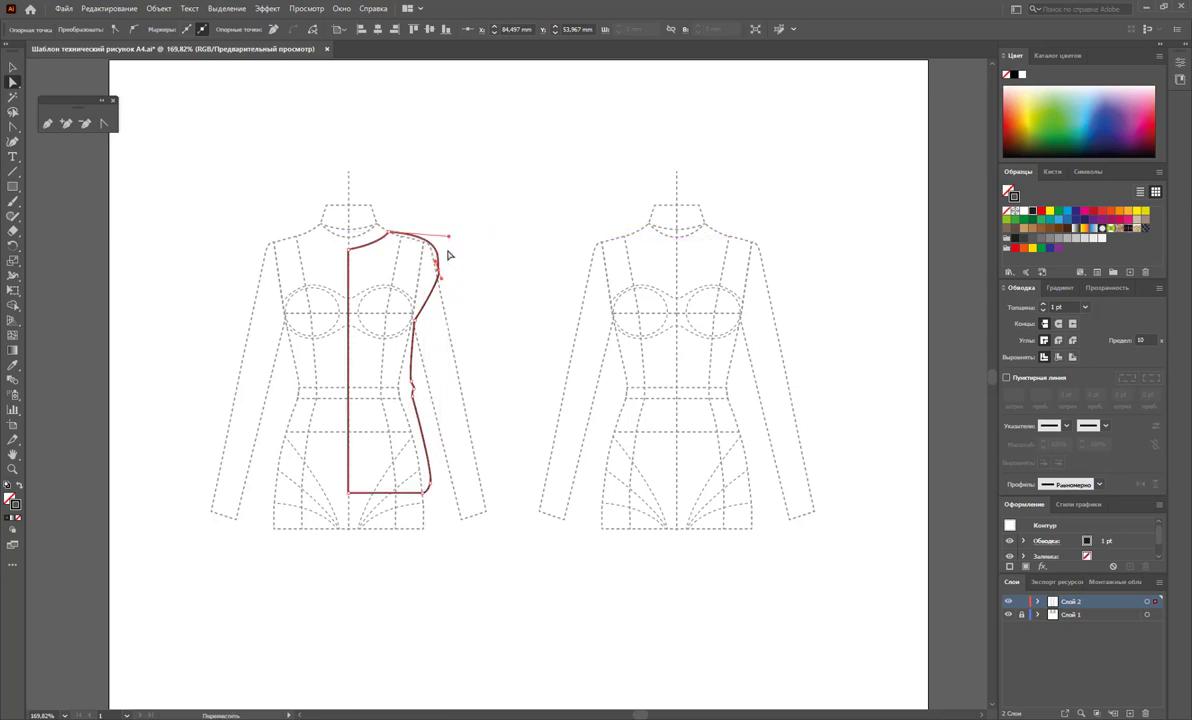
click(449, 240)
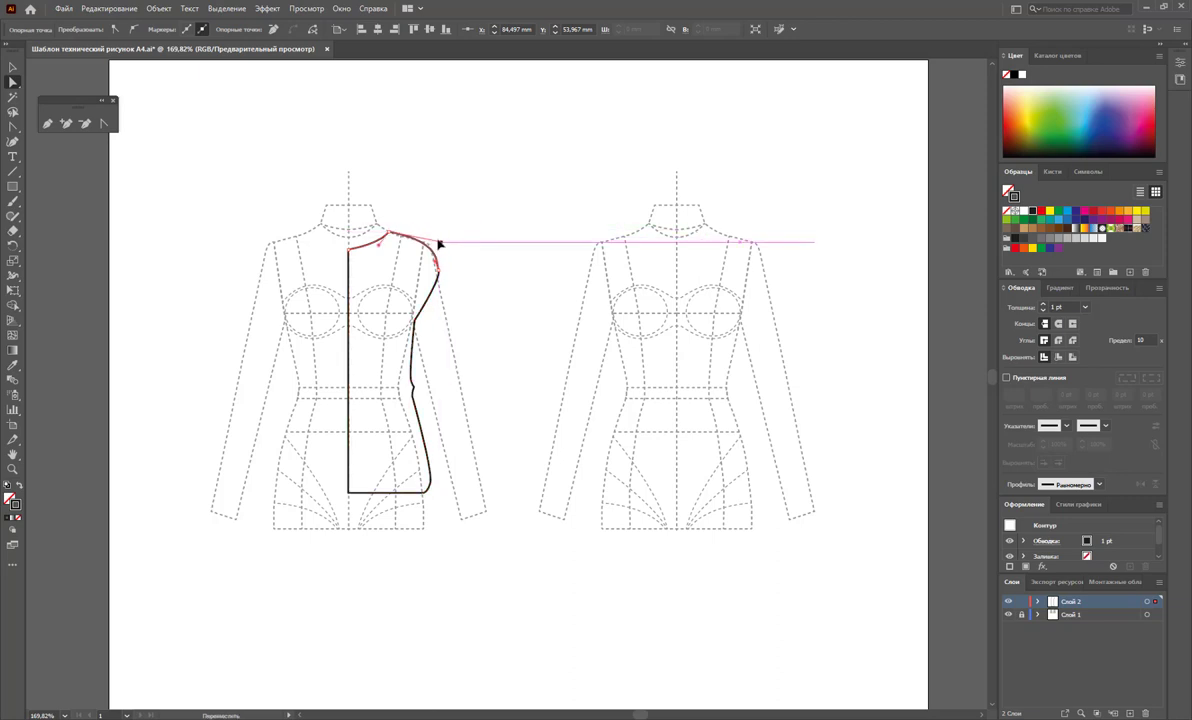
drag(430, 240, 433, 276)
click(104, 122)
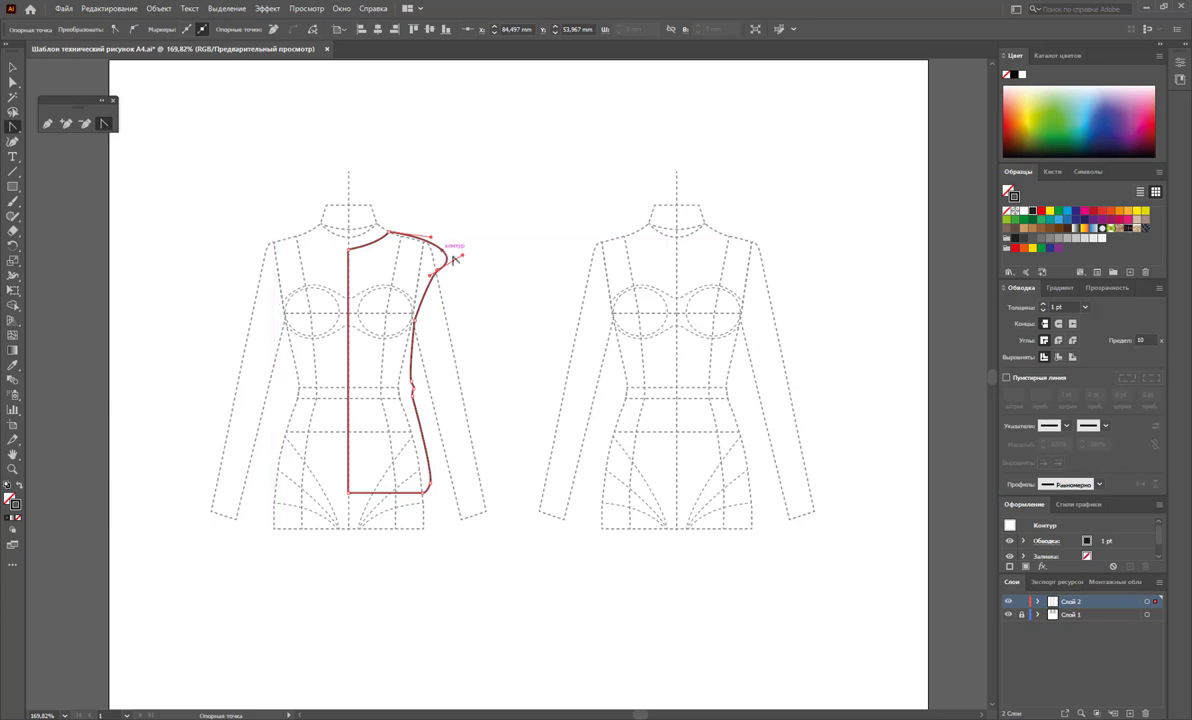
drag(462, 258, 433, 240)
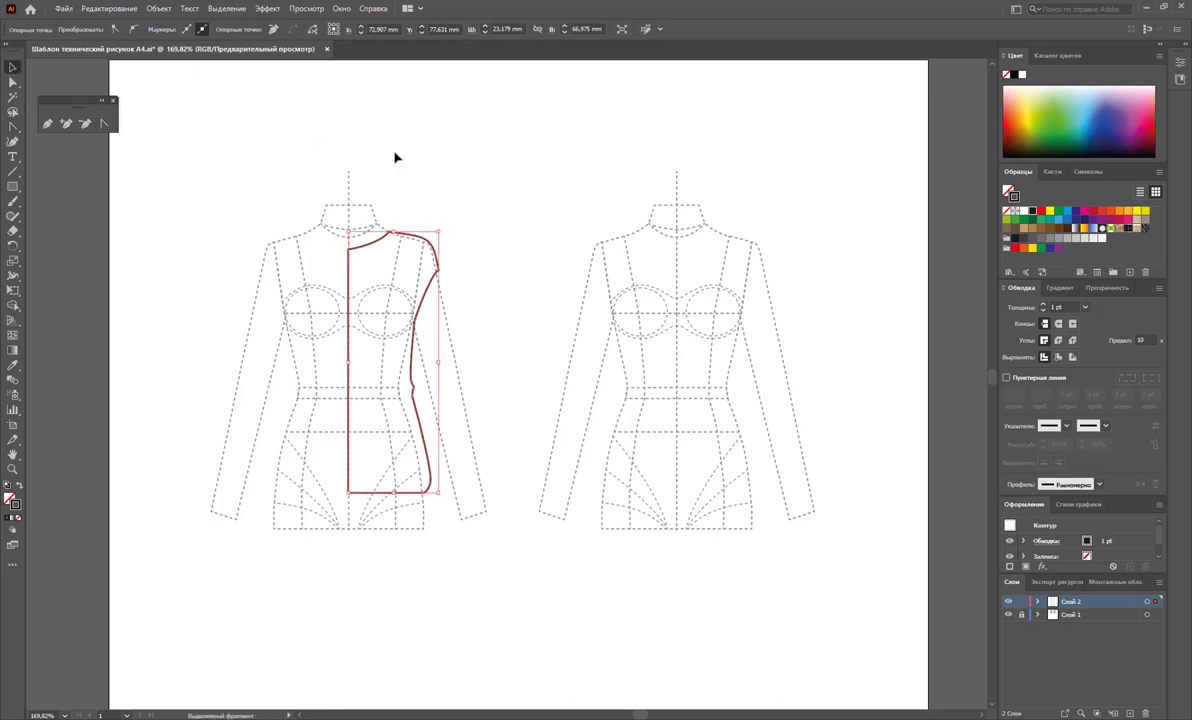
click(360, 145)
key(a)
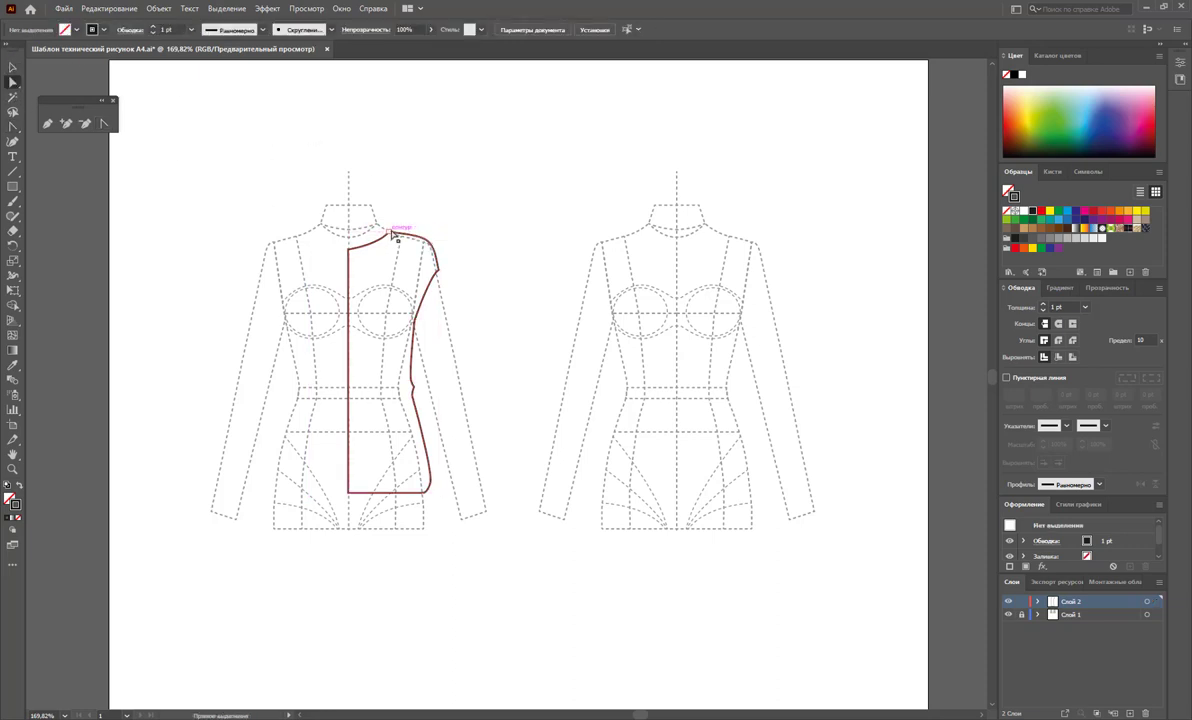
mouse_move(393, 240)
mouse_down()
mouse_move(387, 230)
mouse_move(444, 250)
mouse_up()
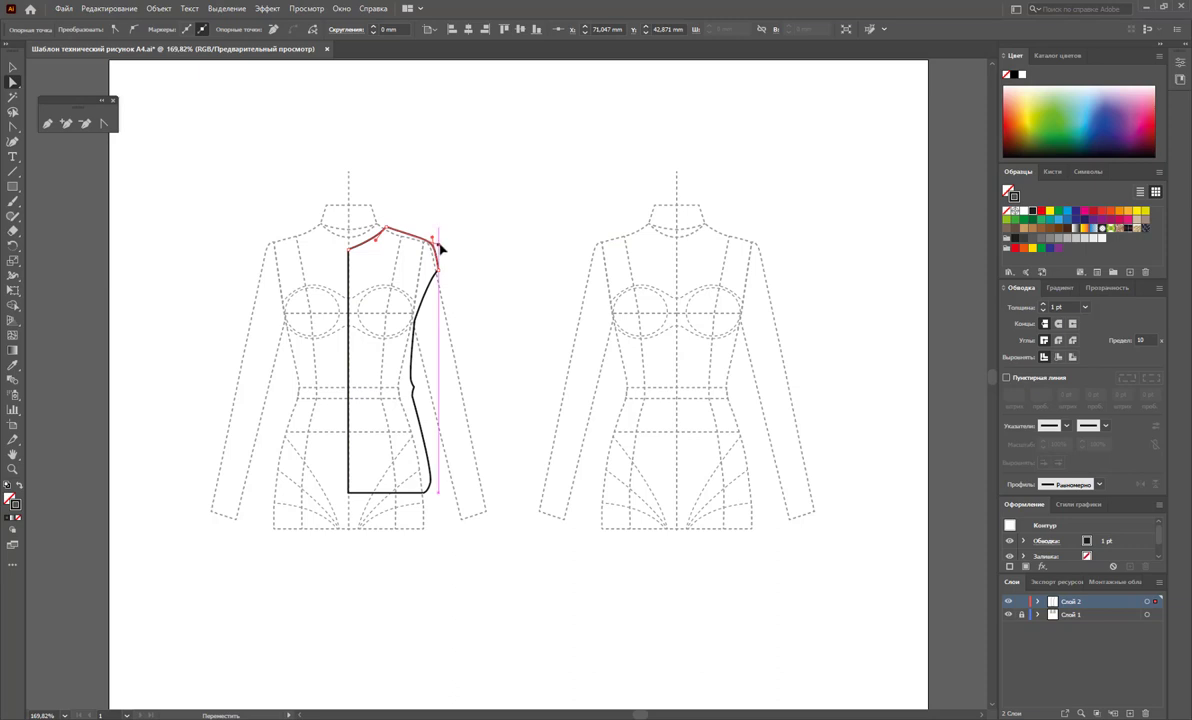
click(442, 423)
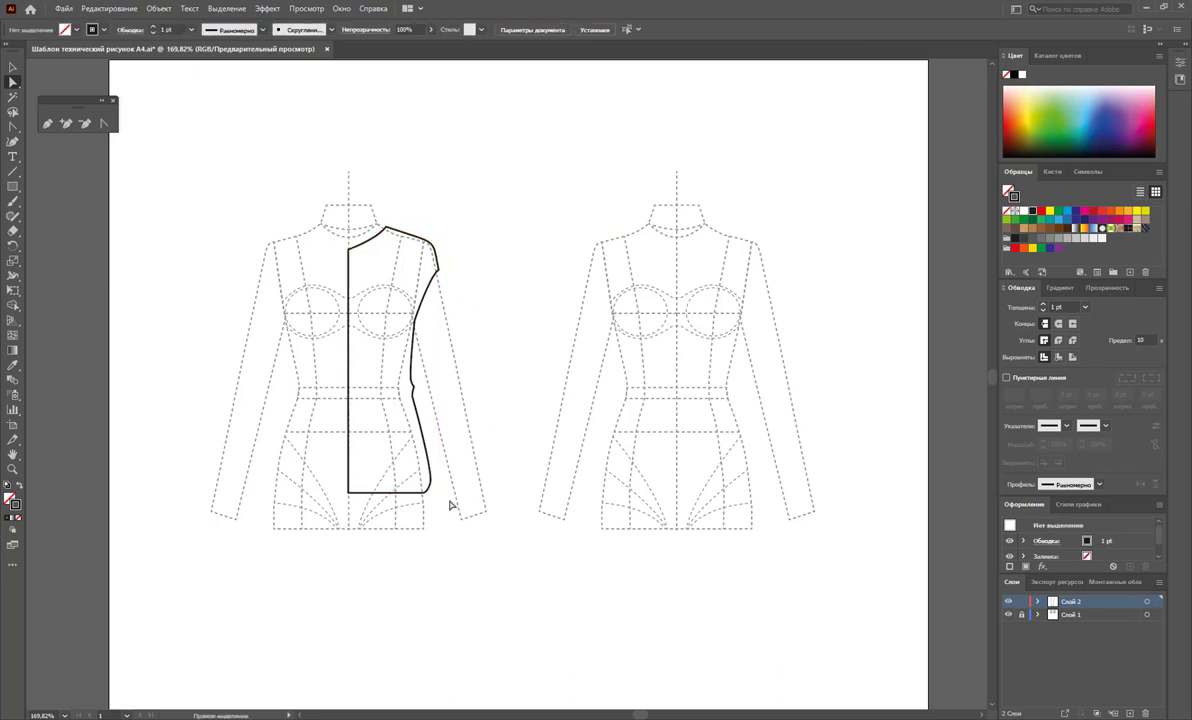
- Draw a narrow closed hem band beneath the half-bodice outline
click(48, 124)
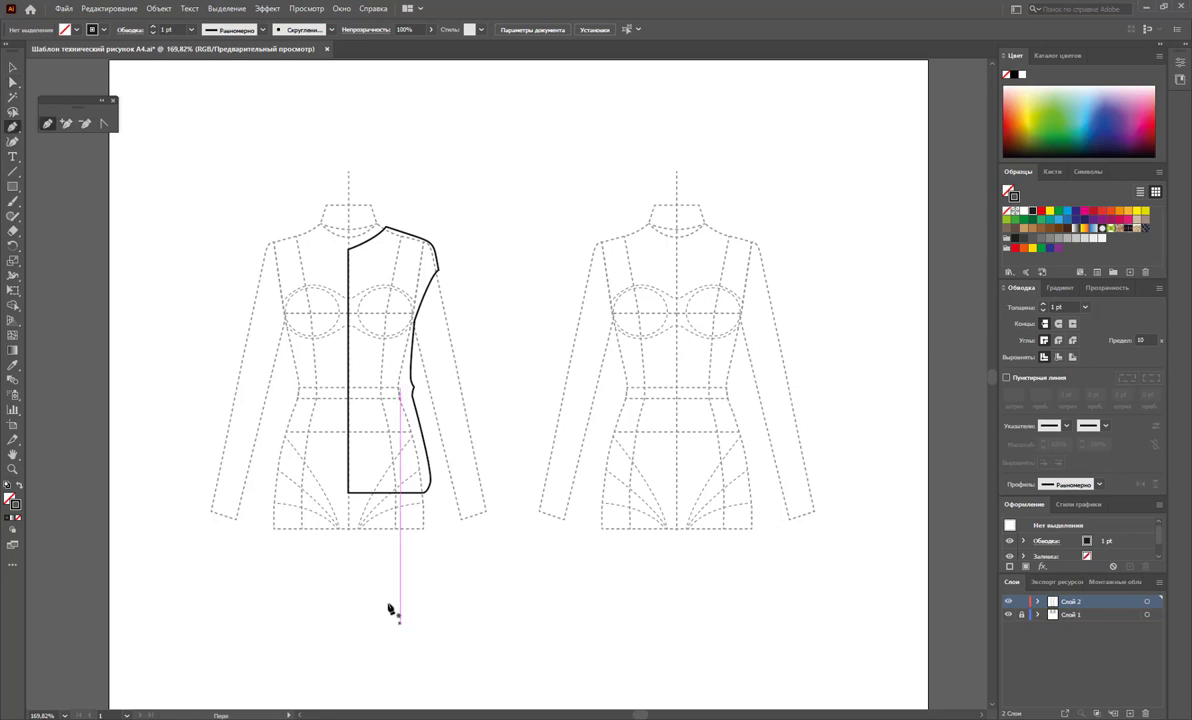
click(349, 494)
drag(424, 493, 423, 514)
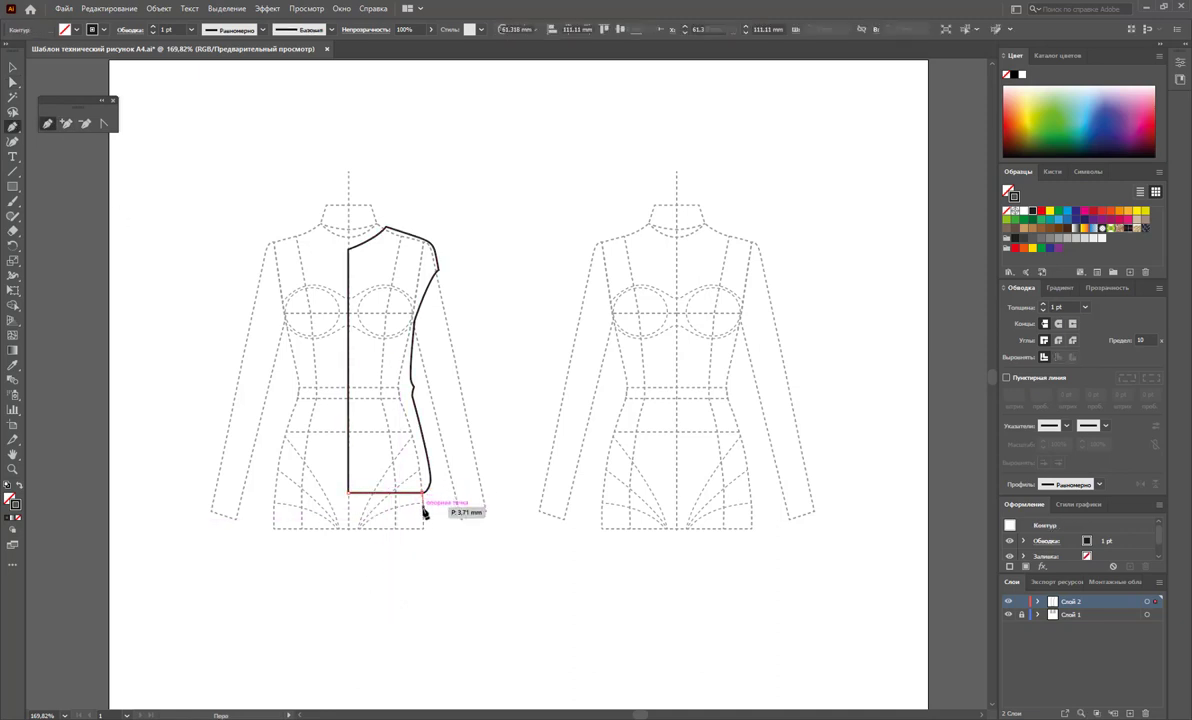
click(350, 511)
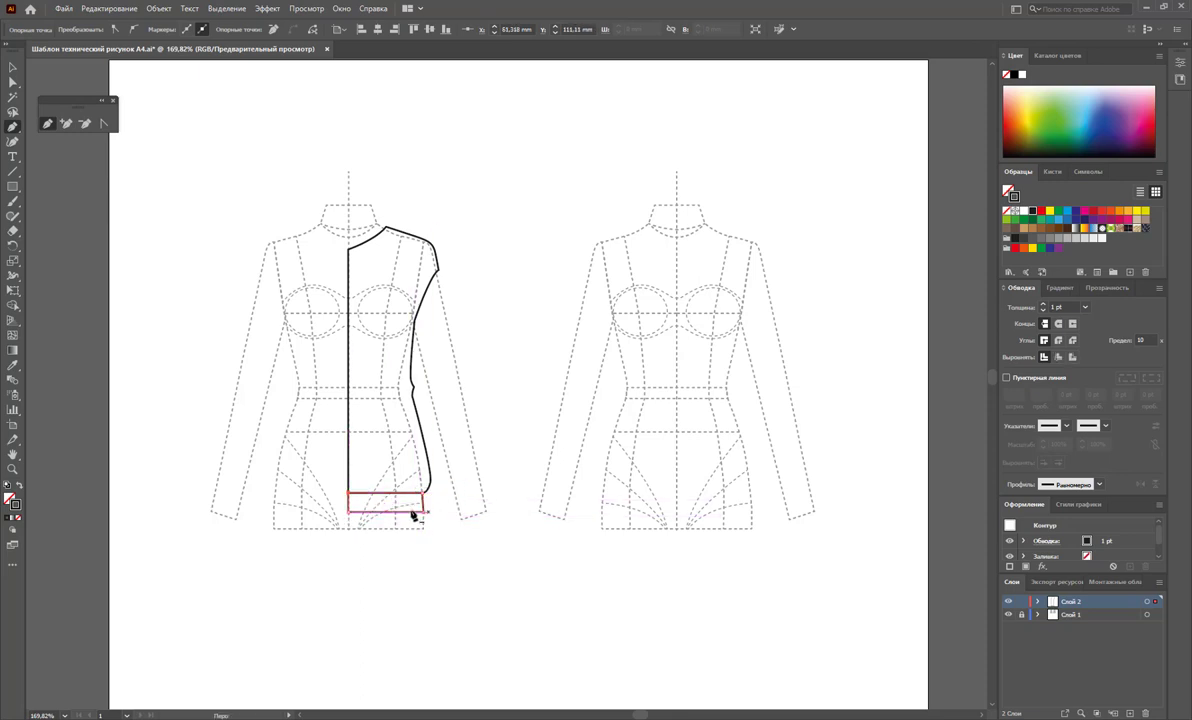
key(Escape)
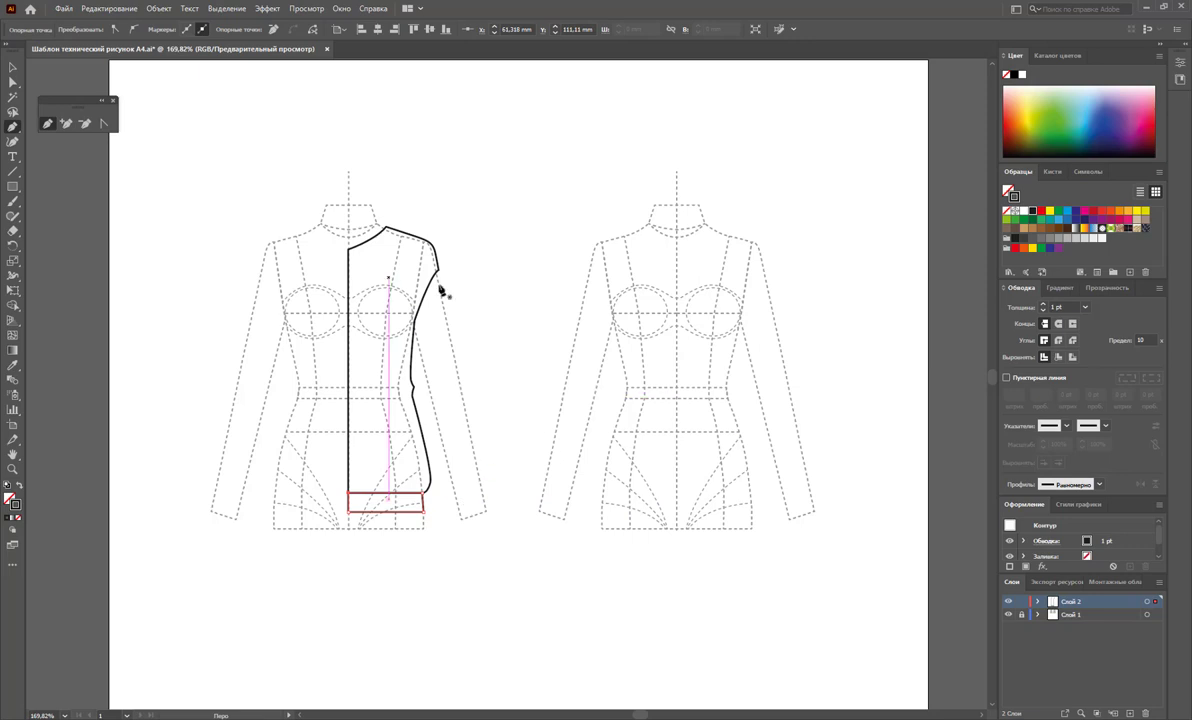
- Draw the sleeve outline from shoulder past the elbow to the cuff and back to the armhole
click(437, 268)
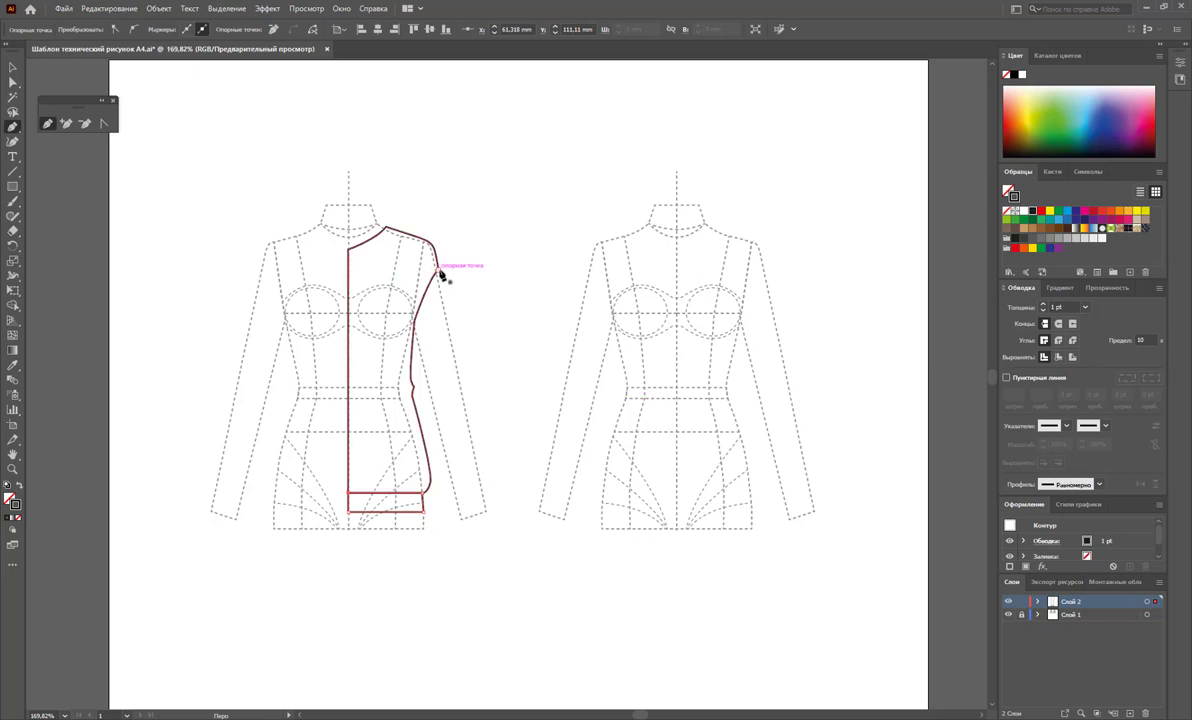
click(462, 374)
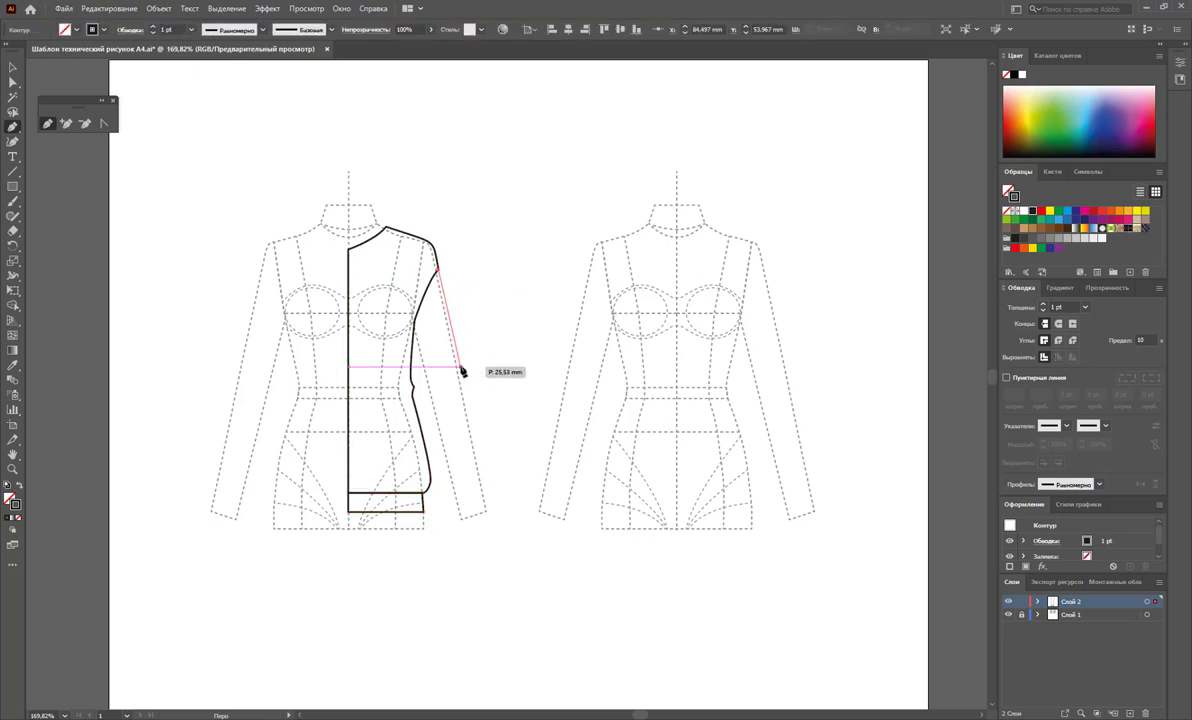
click(482, 480)
click(482, 481)
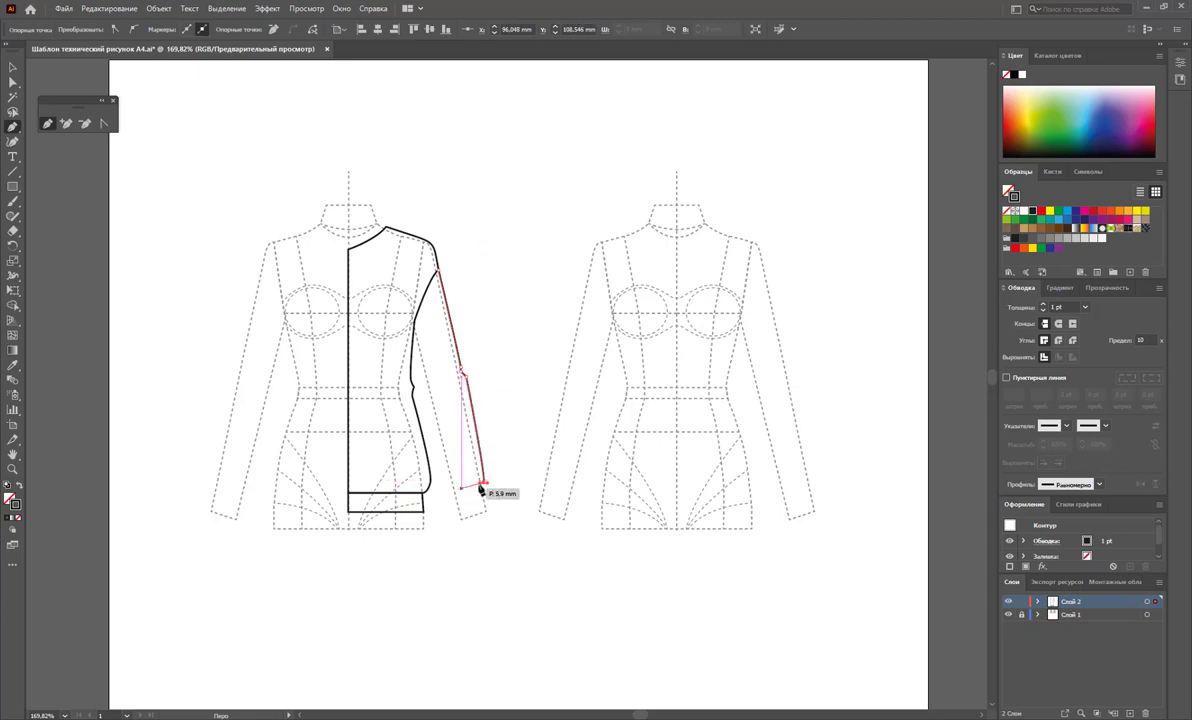
key(ctrl+z)
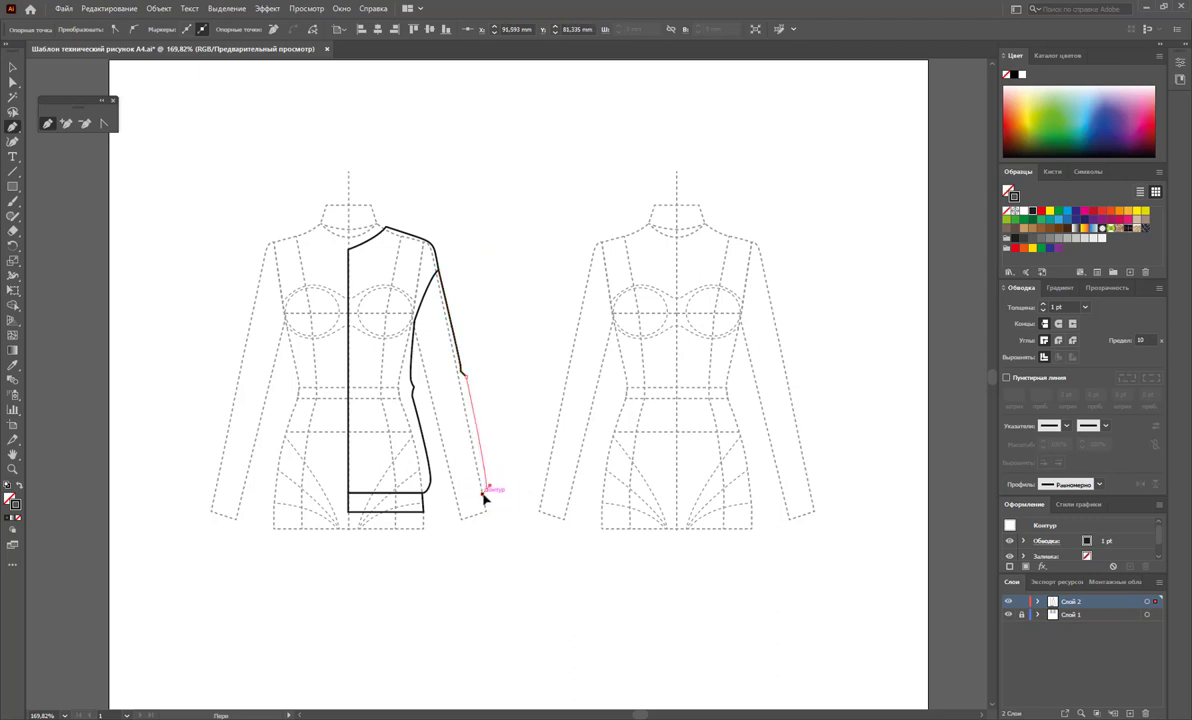
click(486, 488)
click(455, 501)
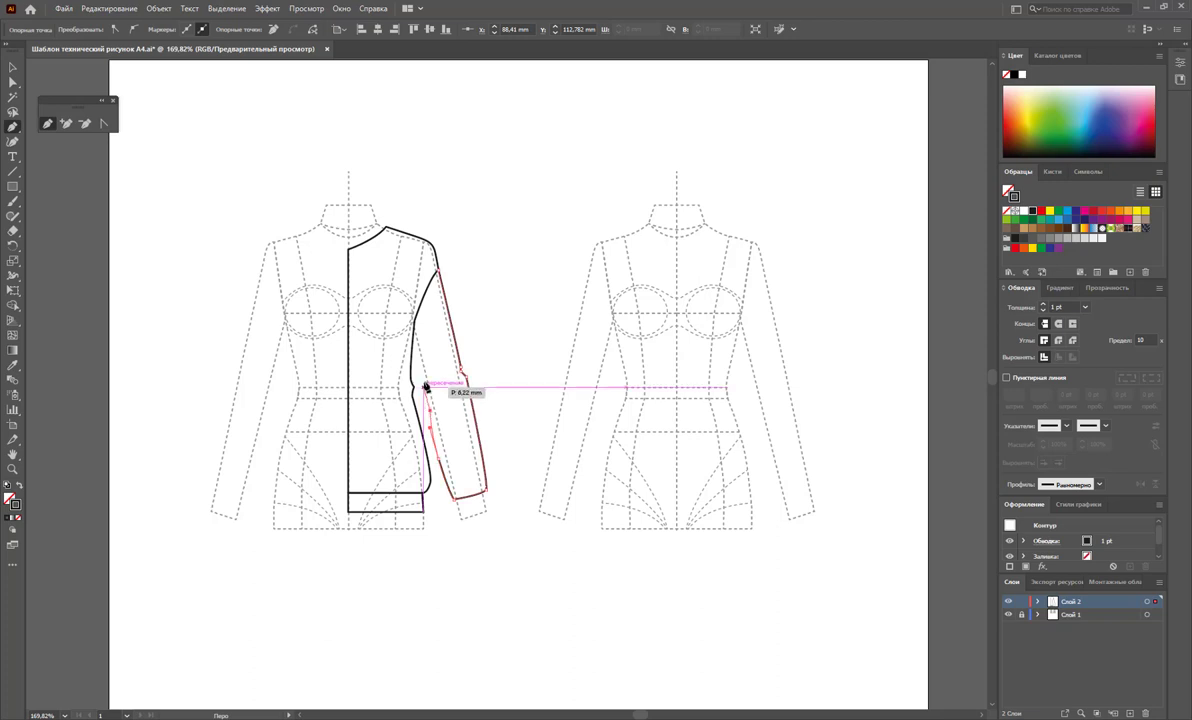
click(413, 322)
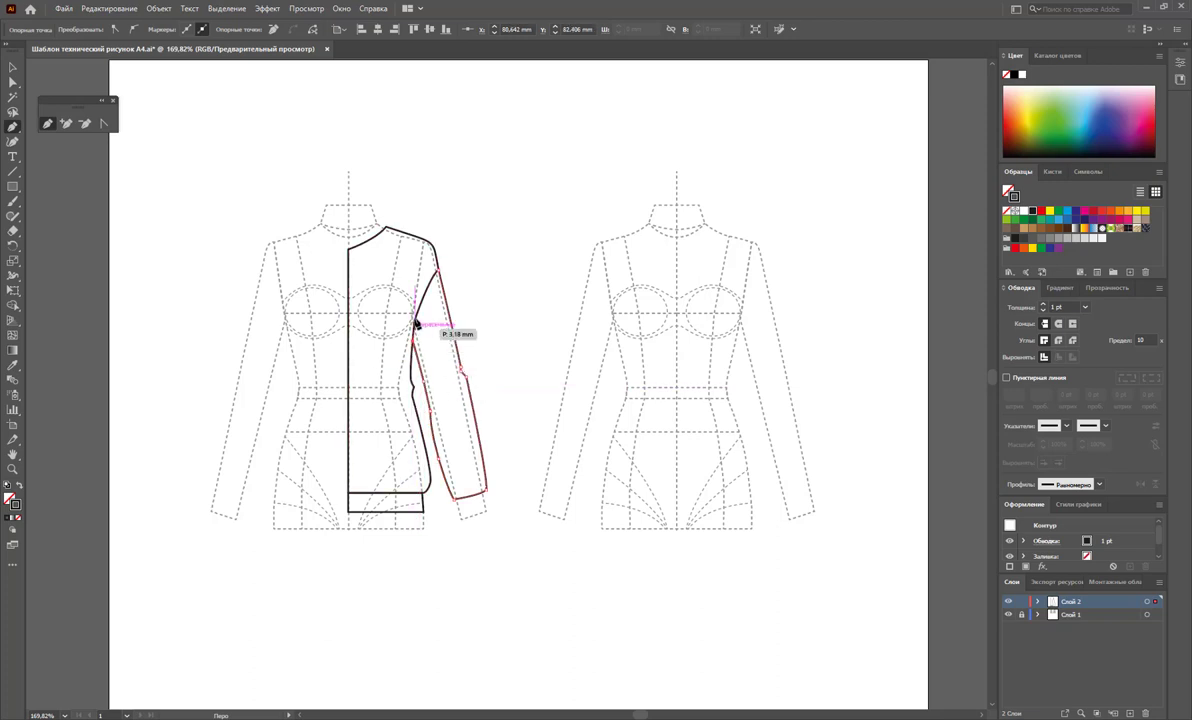
click(416, 322)
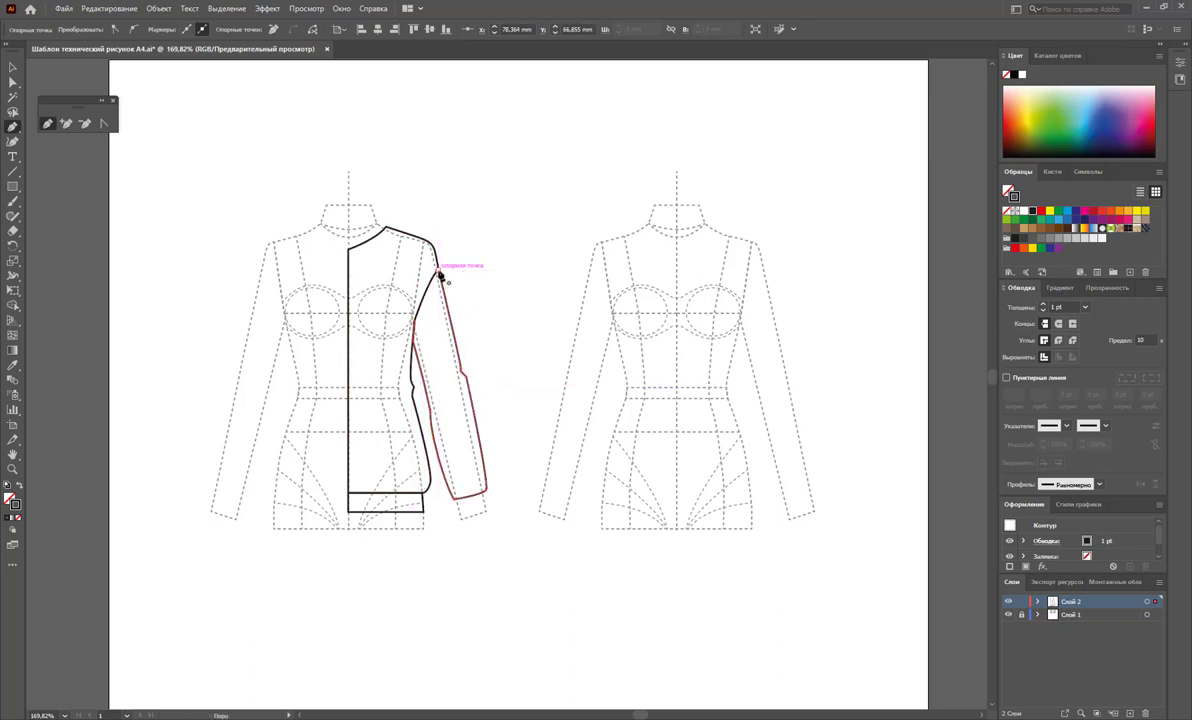
click(436, 268)
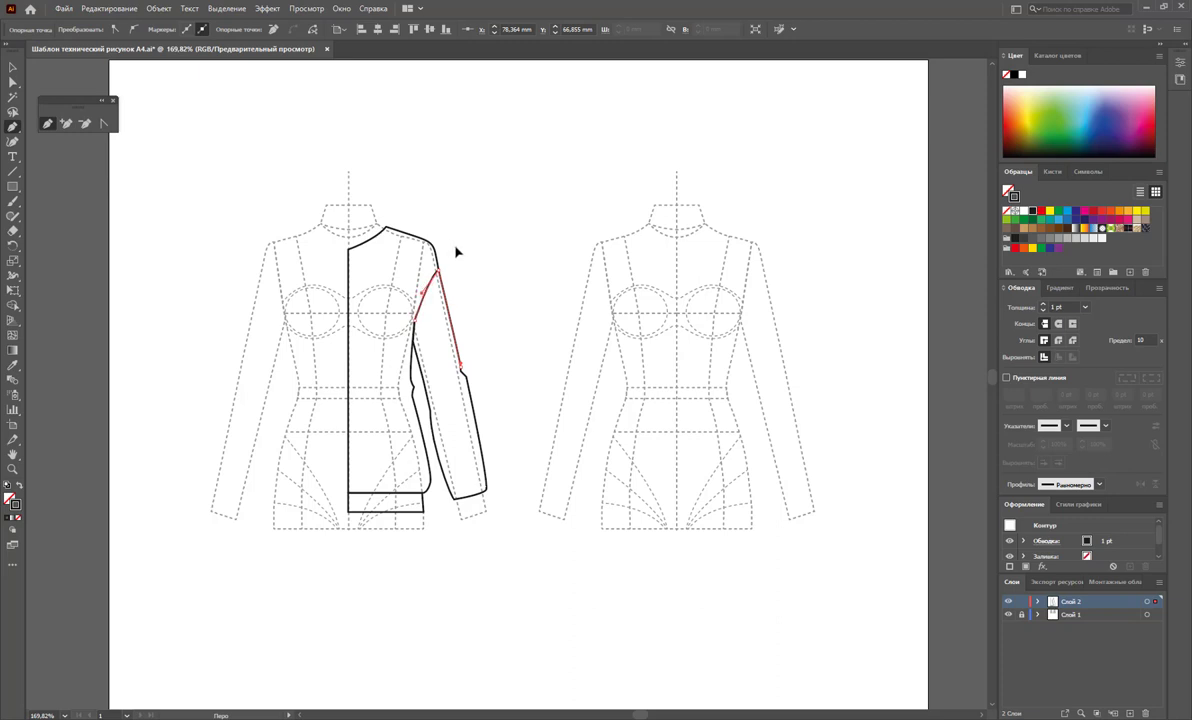
click(437, 268)
- Drag the inner sleeve anchor lower toward the sleeve hem
click(12, 83)
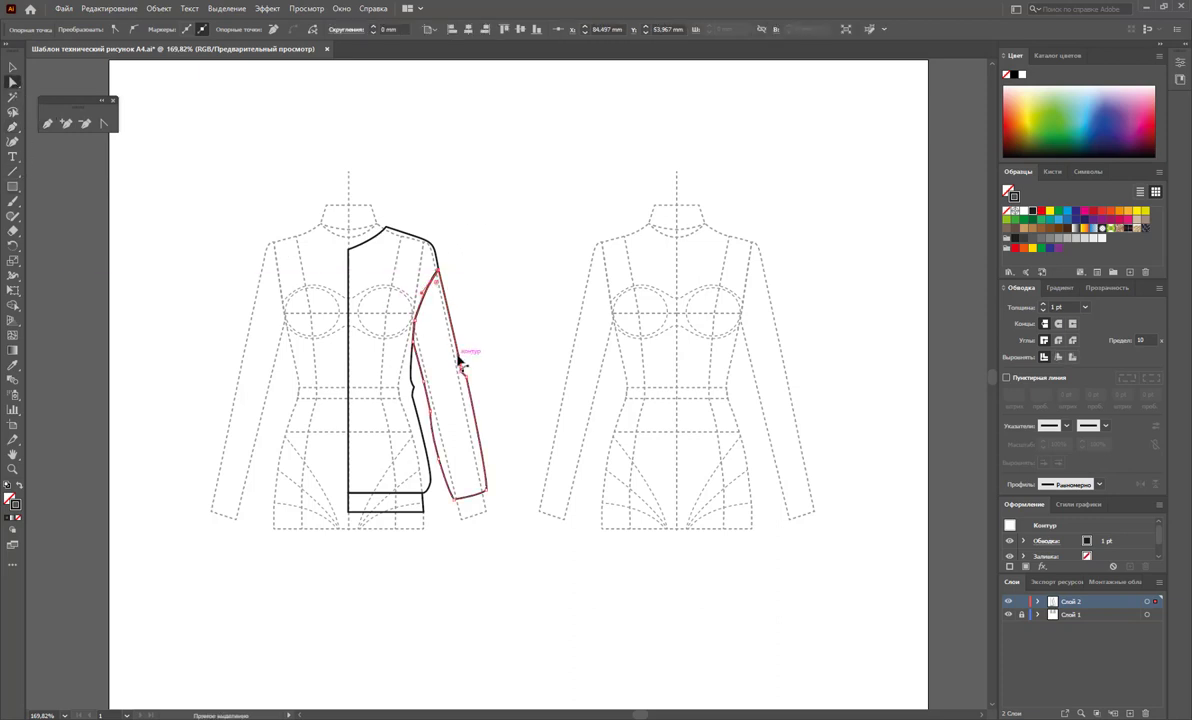
drag(412, 345, 422, 401)
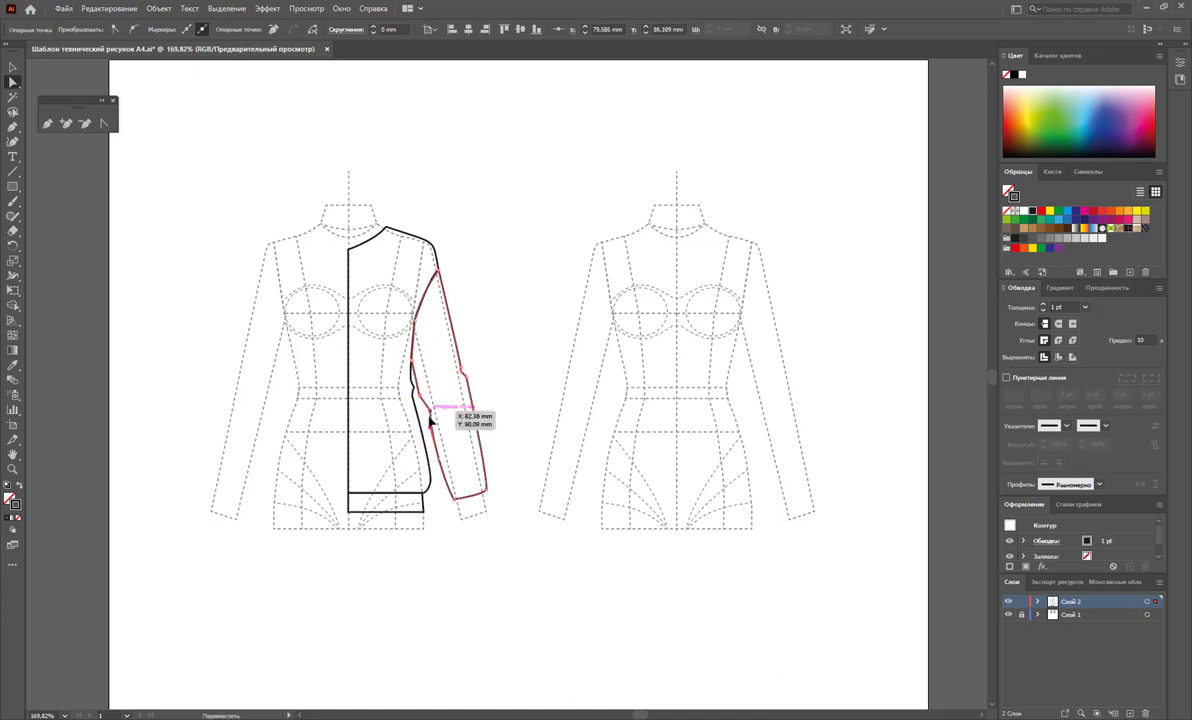
drag(421, 401, 429, 426)
click(509, 416)
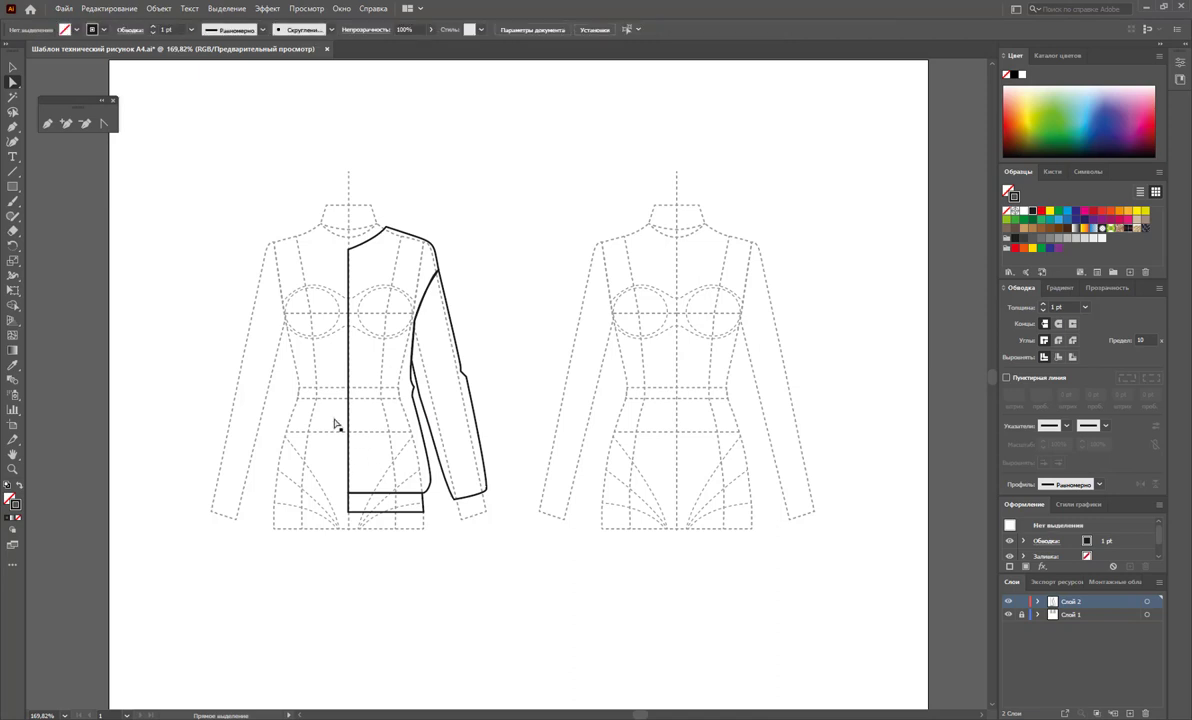
click(47, 123)
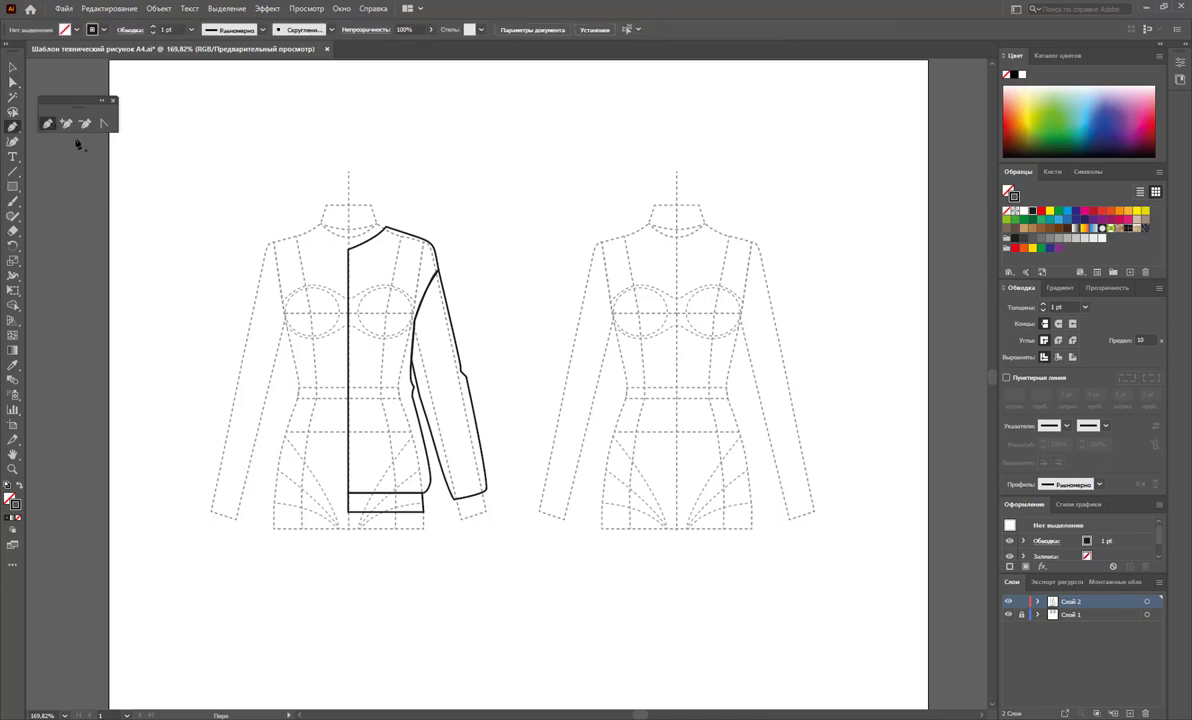
- Draw a closed four-sided cuff across the sleeve end
click(460, 518)
click(490, 512)
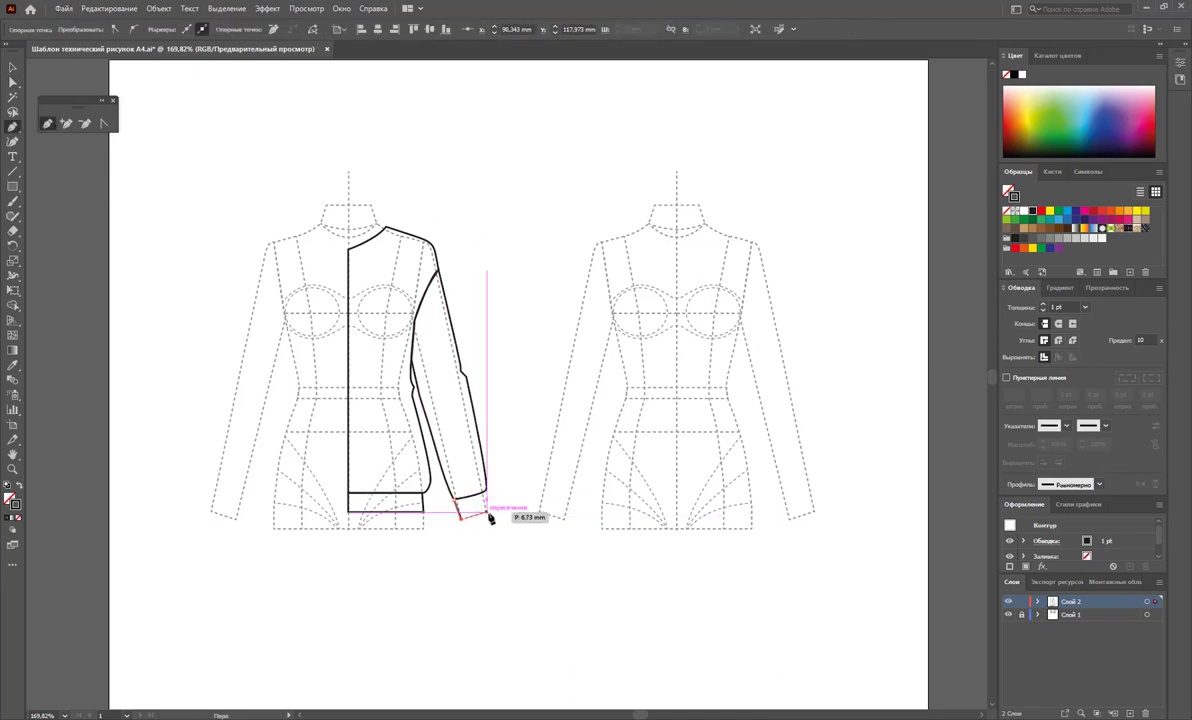
click(487, 496)
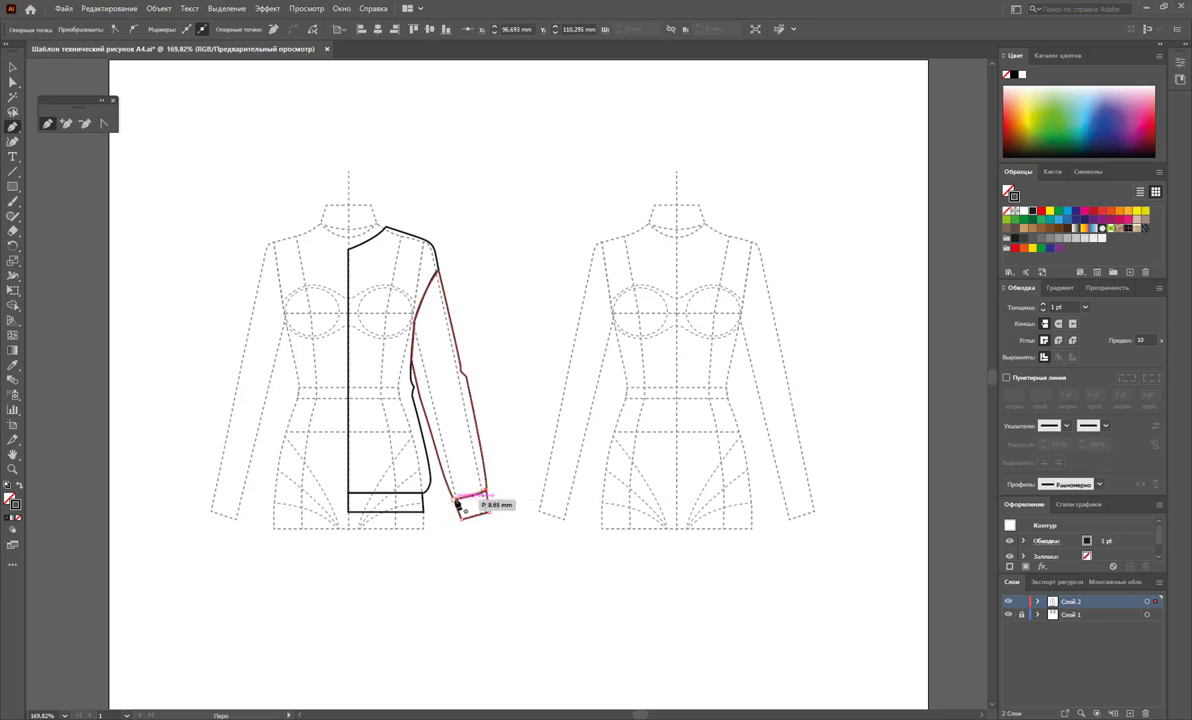
ctrl+click(525, 555)
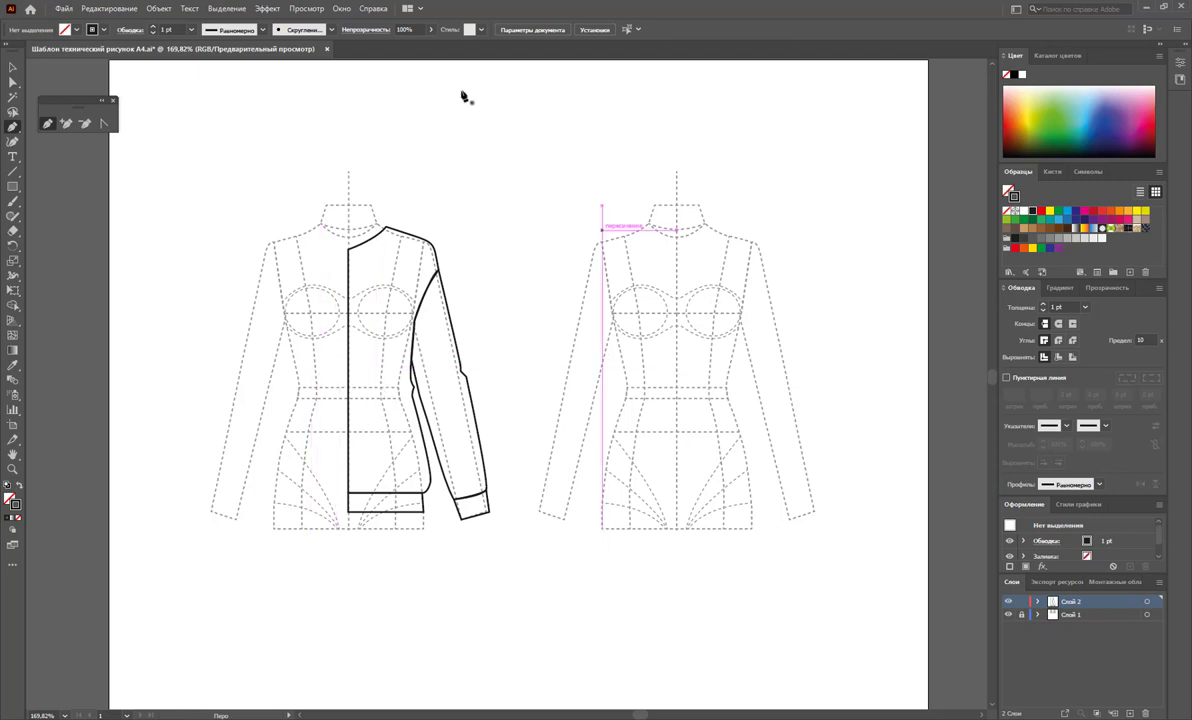
- Select all right-half jacket paths and show the Pathfinder panel
click(10, 66)
drag(541, 161, 288, 510)
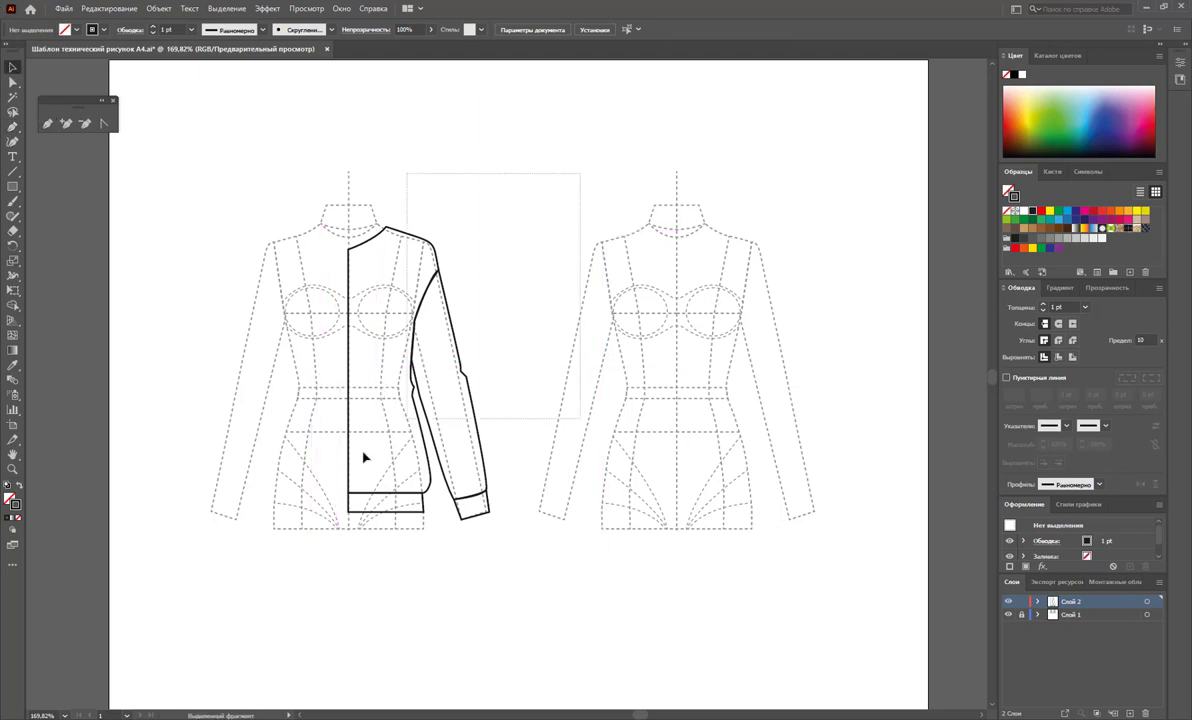
click(341, 8)
click(479, 325)
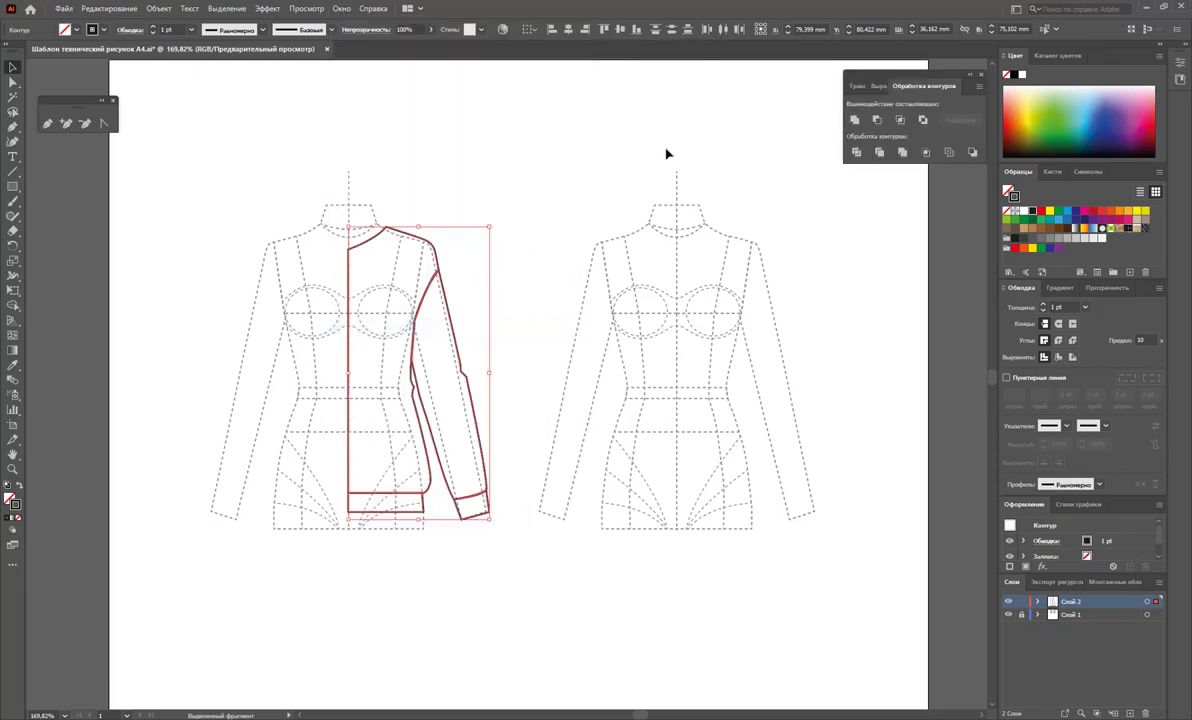
drag(868, 78, 751, 82)
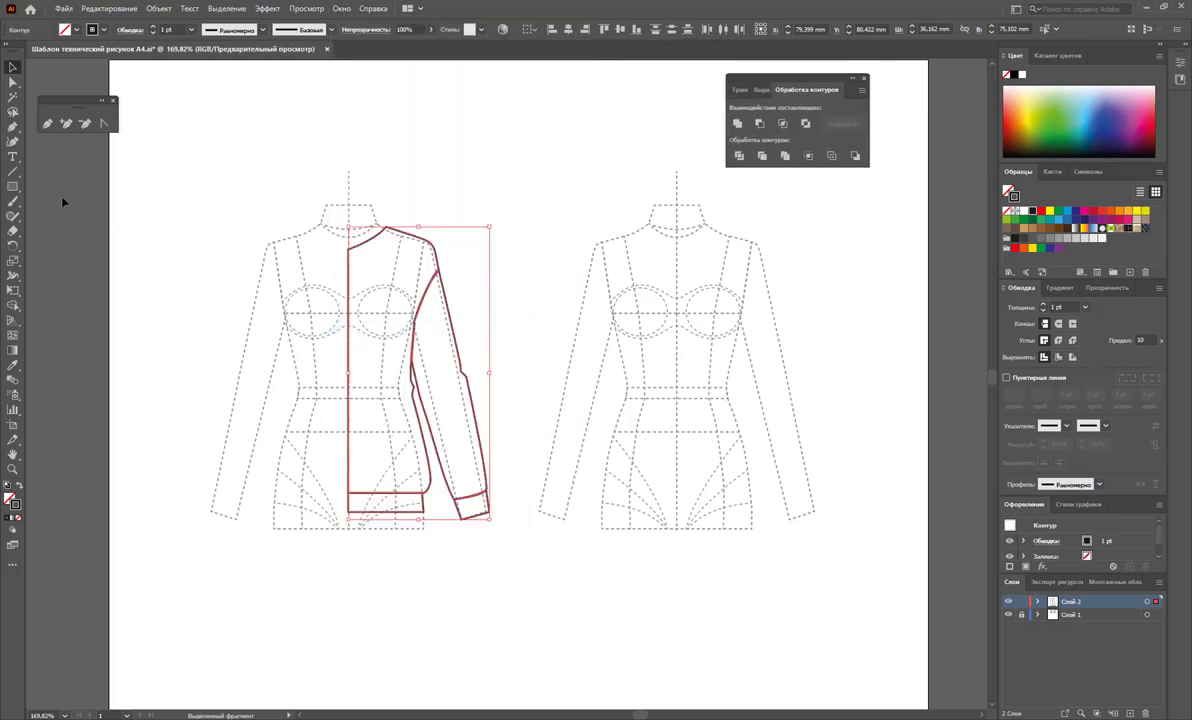
- Reflect a copy across the centre line to complete the full front, then select everything
drag(13, 248, 95, 258)
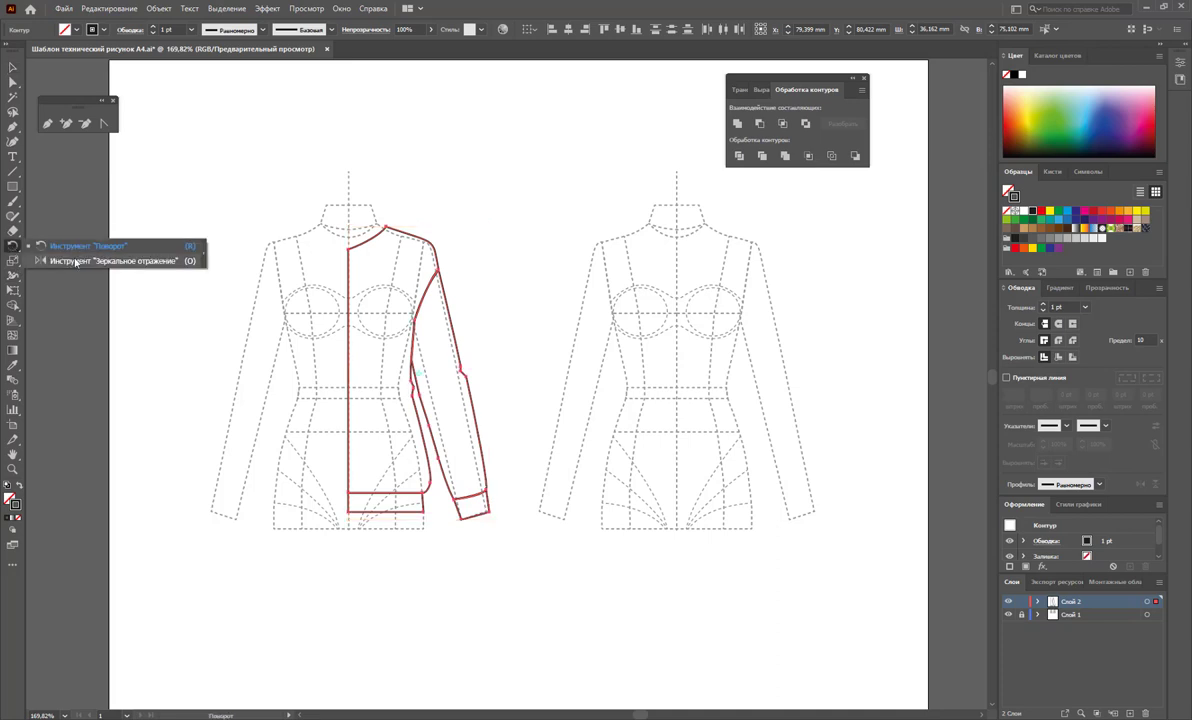
drag(349, 270, 236, 270)
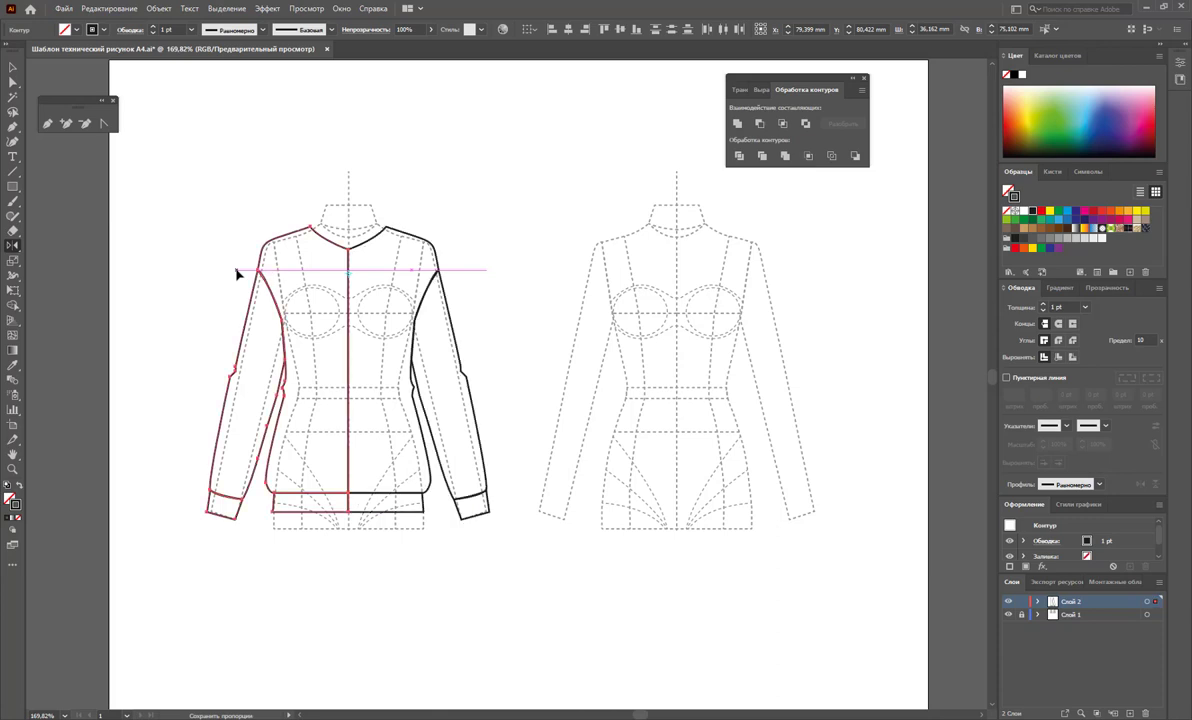
click(13, 66)
click(481, 181)
key(ctrl+a)
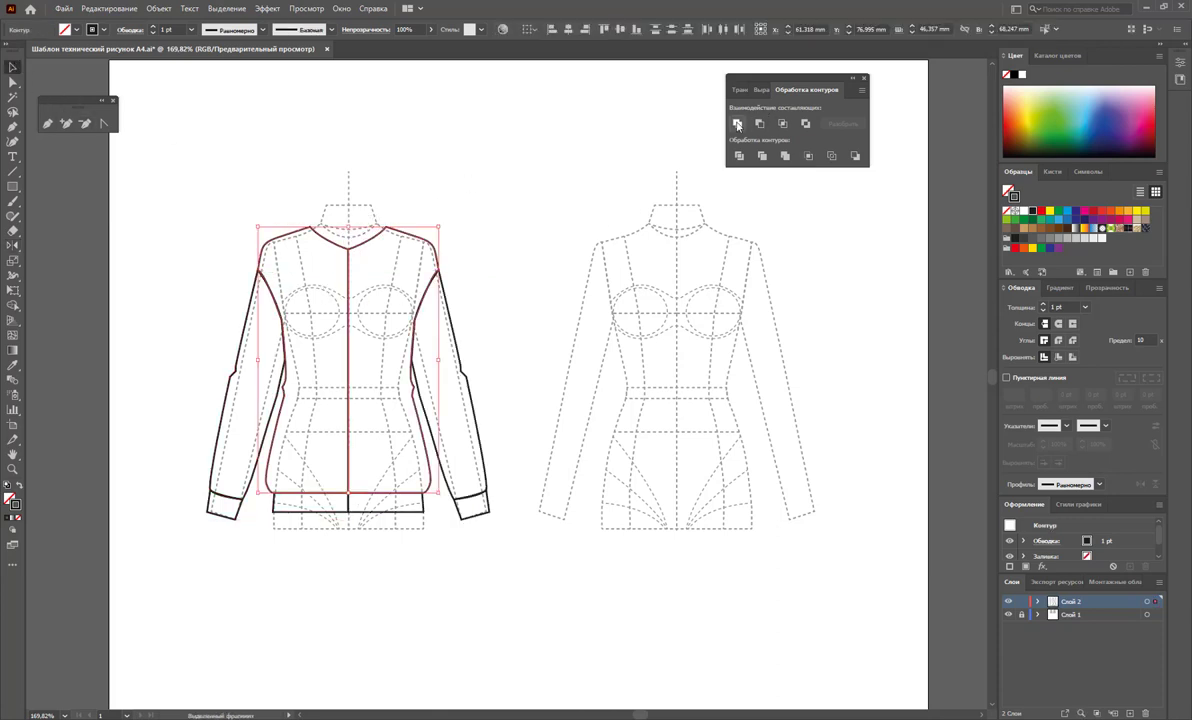
- Unite the two jacket halves into one outline and the two waistband rectangles into one band
click(737, 124)
click(527, 274)
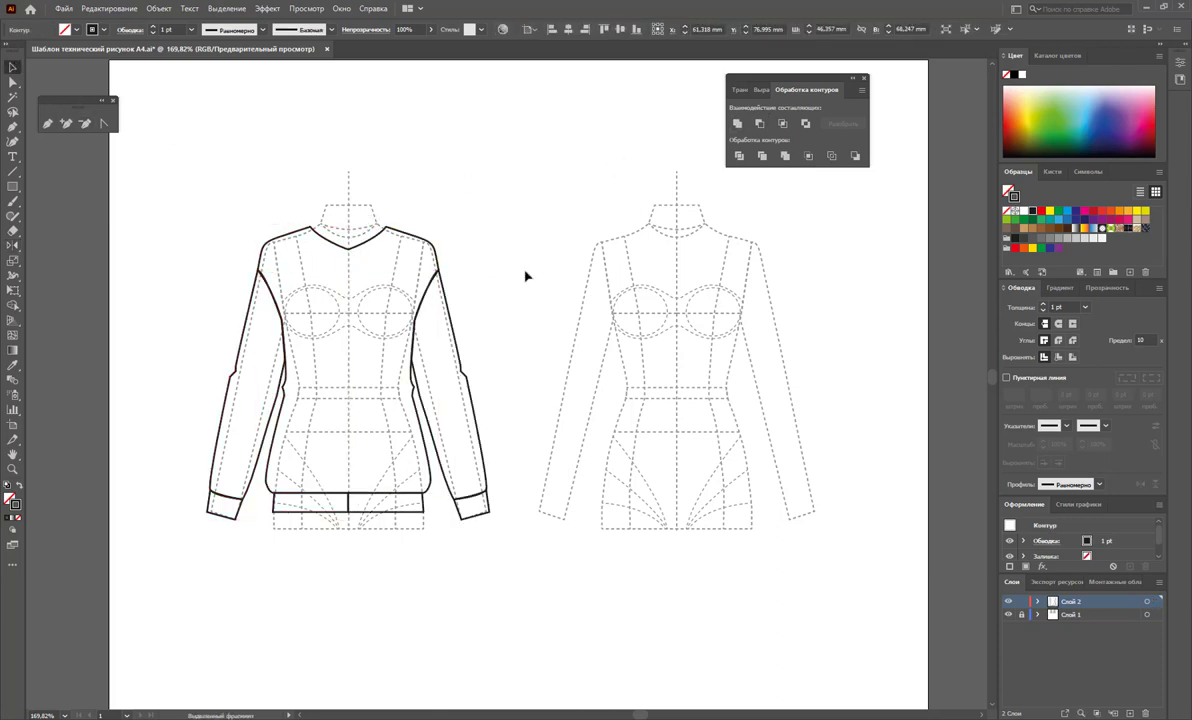
click(336, 516)
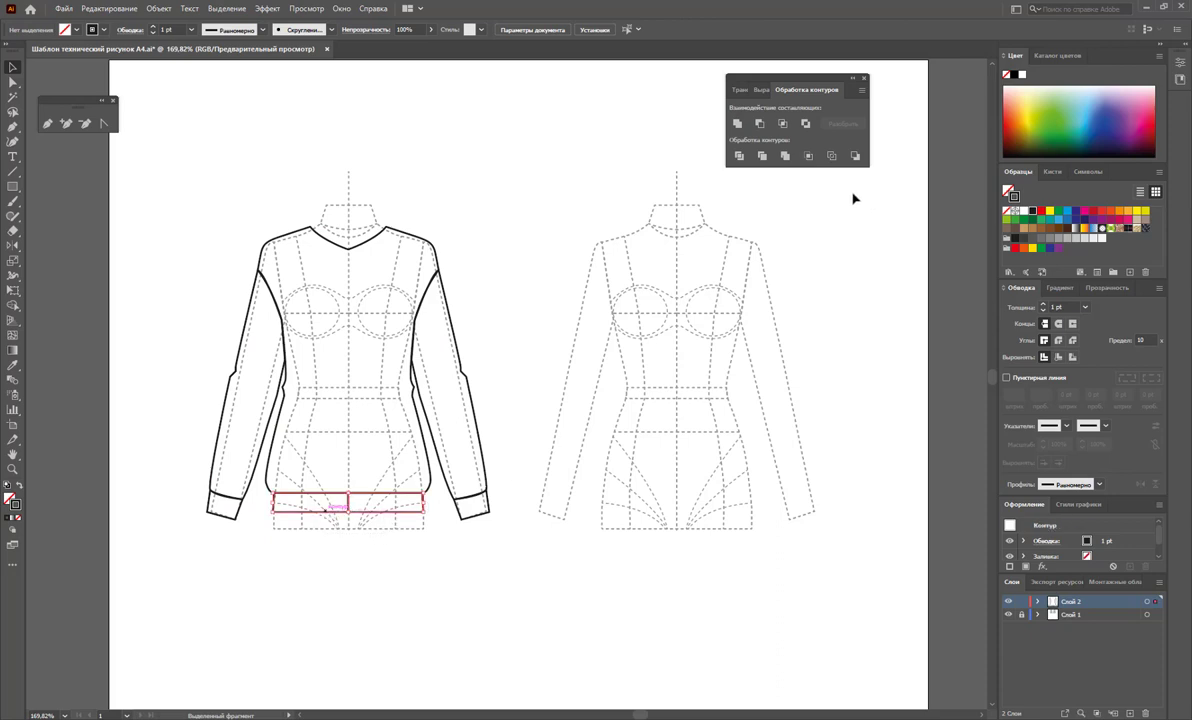
click(742, 127)
click(555, 312)
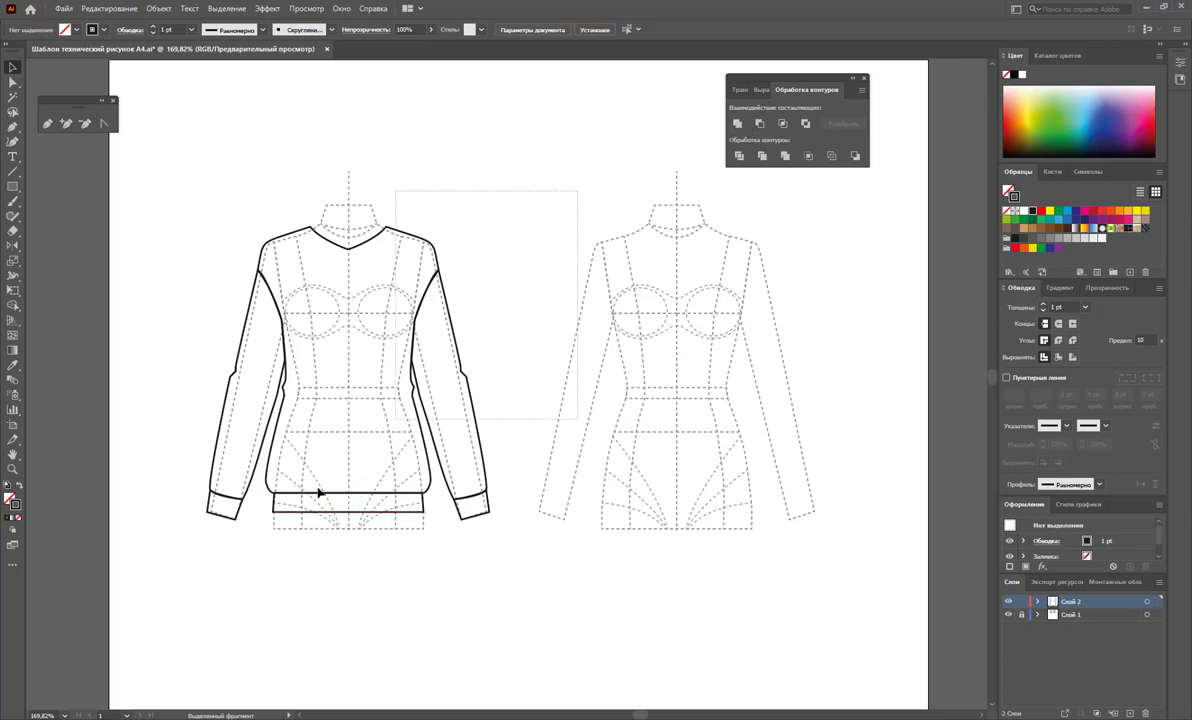
- Select the merged body outline with the V-neck for anchor editing
drag(320, 492, 186, 548)
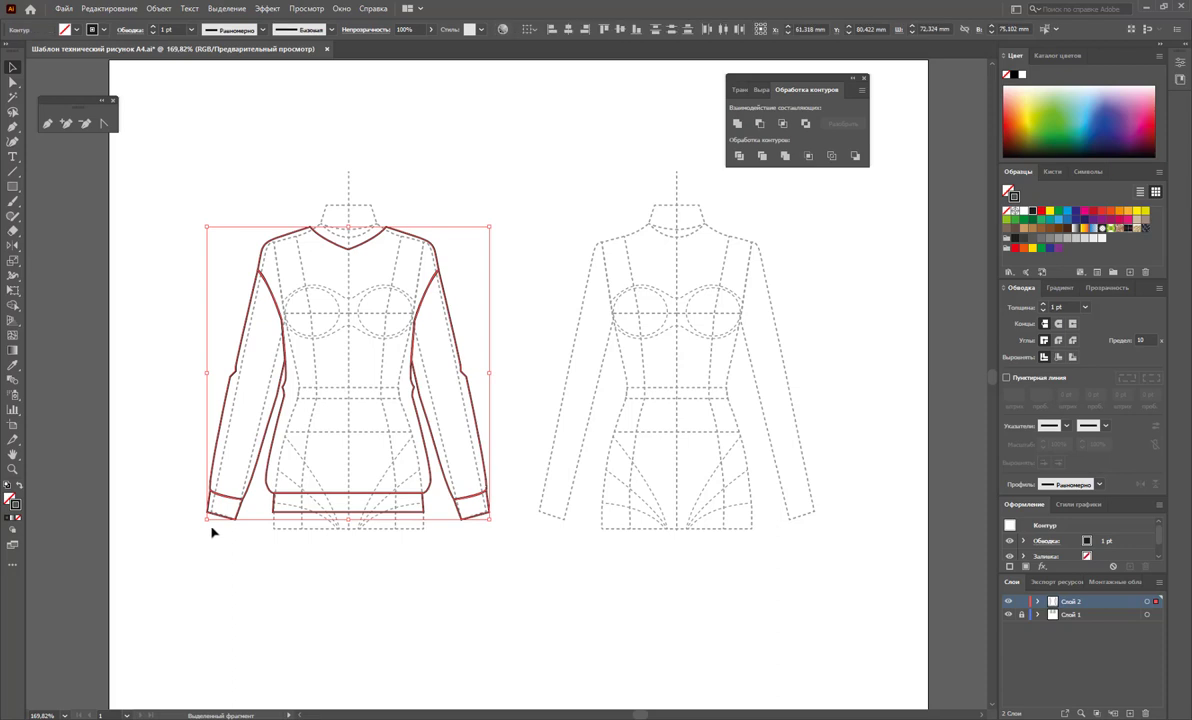
click(567, 298)
click(357, 245)
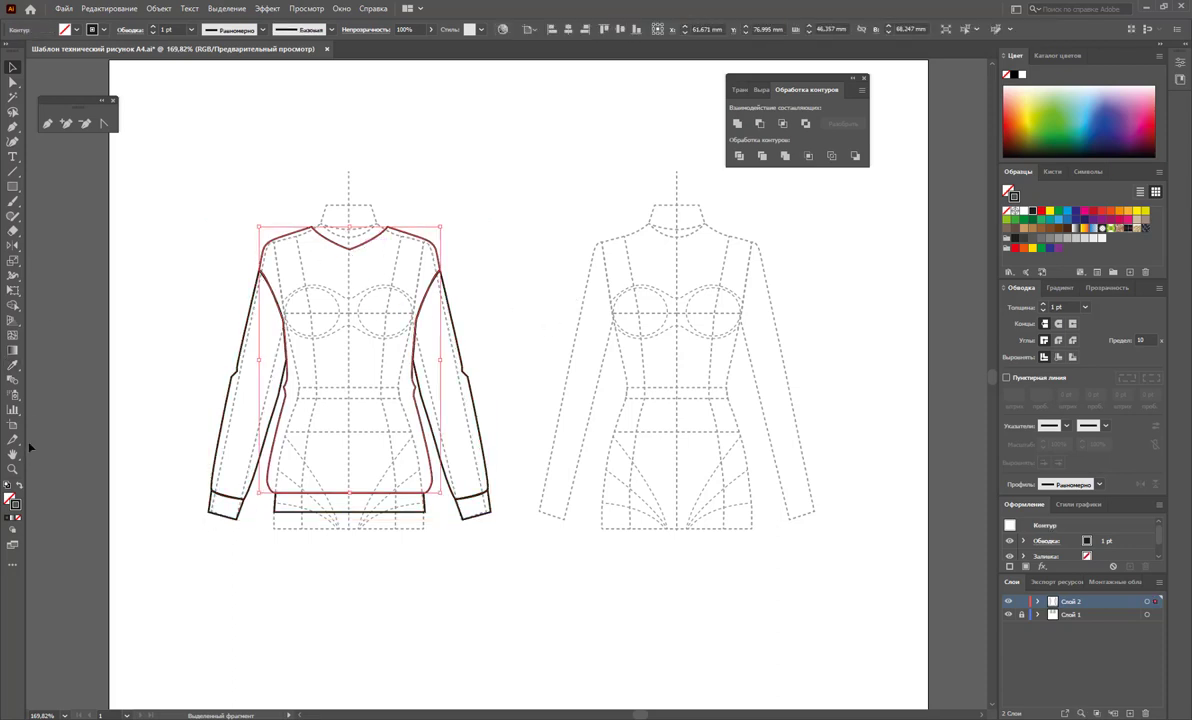
click(86, 124)
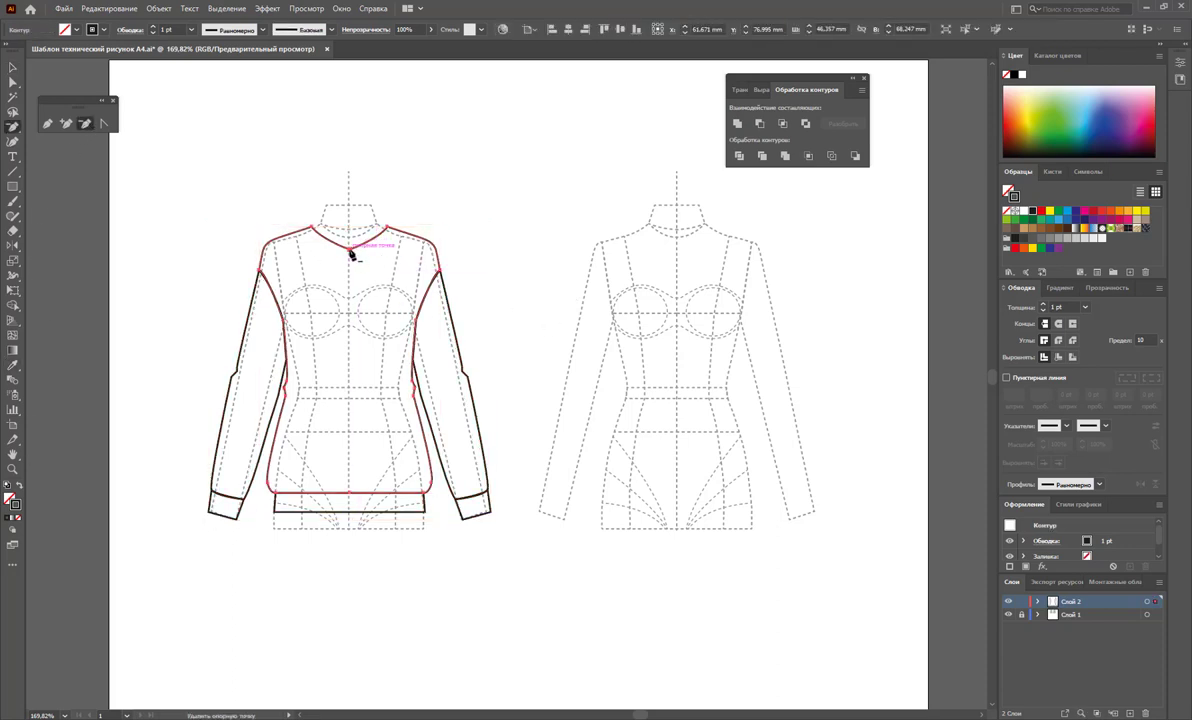
- Delete the V-neck centre point and curve both neck corners into a rounded neckline
click(349, 246)
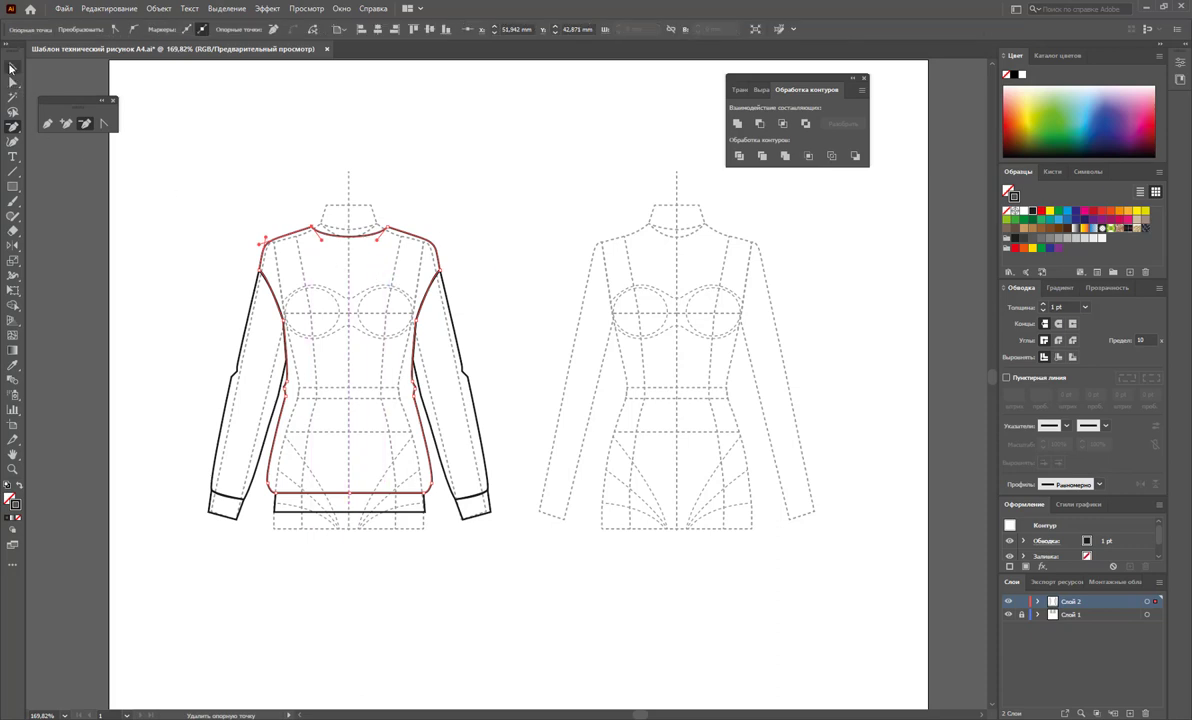
click(103, 123)
drag(316, 240, 326, 253)
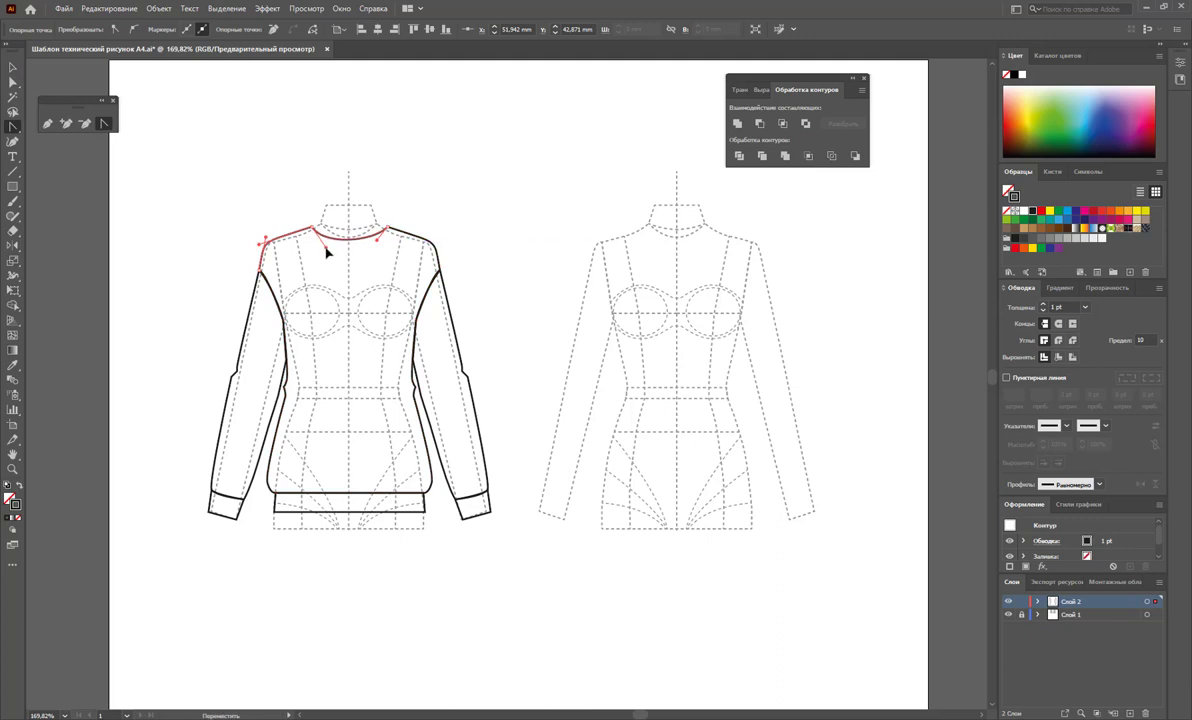
click(380, 252)
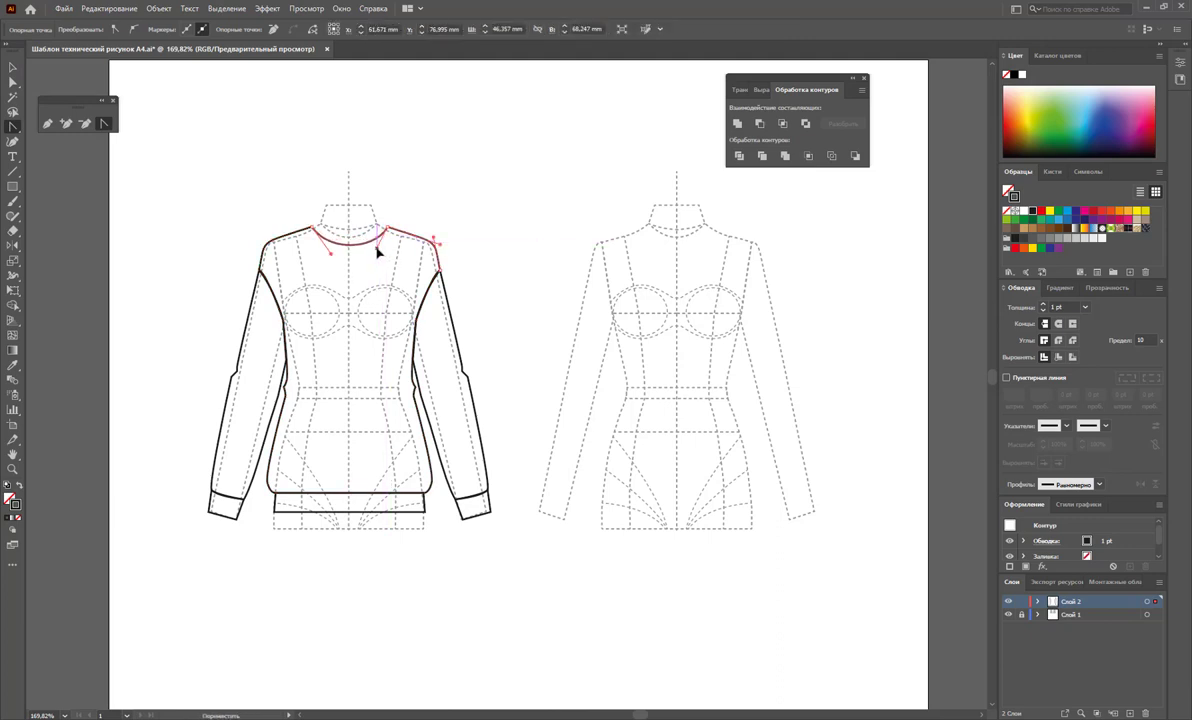
key(ctrl+a)
key(v)
click(460, 215)
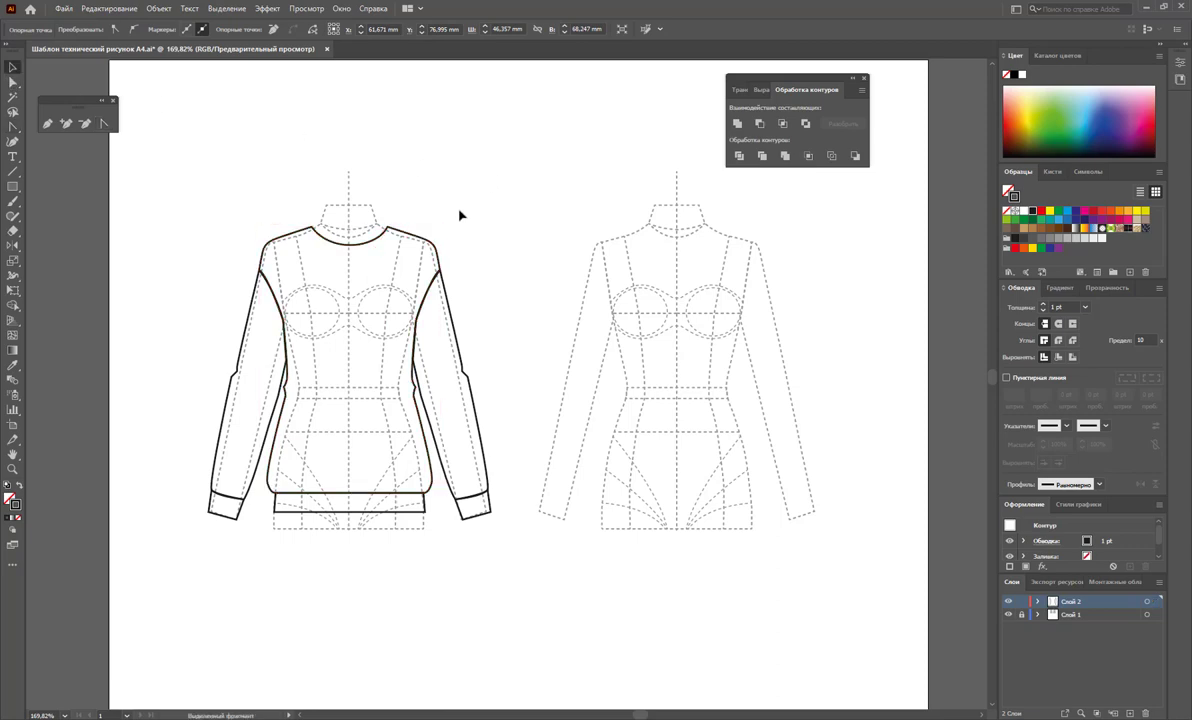
- Zoom in on the neck, shift the neckline anchor left and deepen its left curve
click(12, 469)
drag(354, 221, 230, 239)
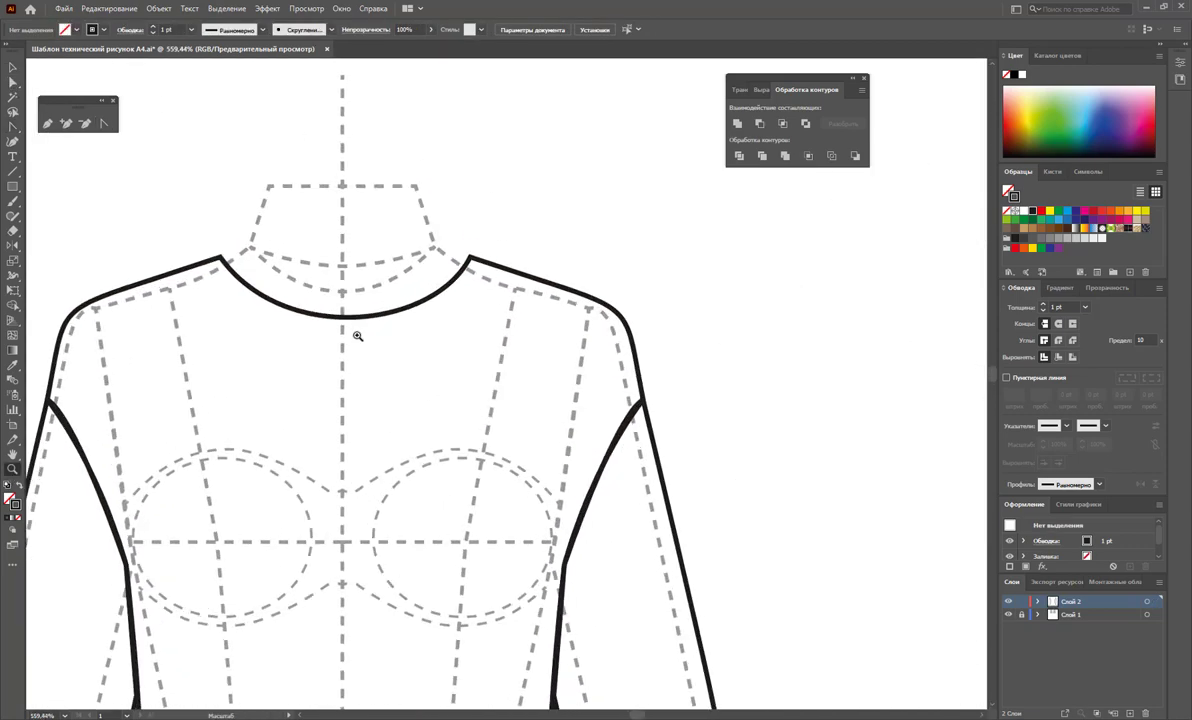
click(12, 83)
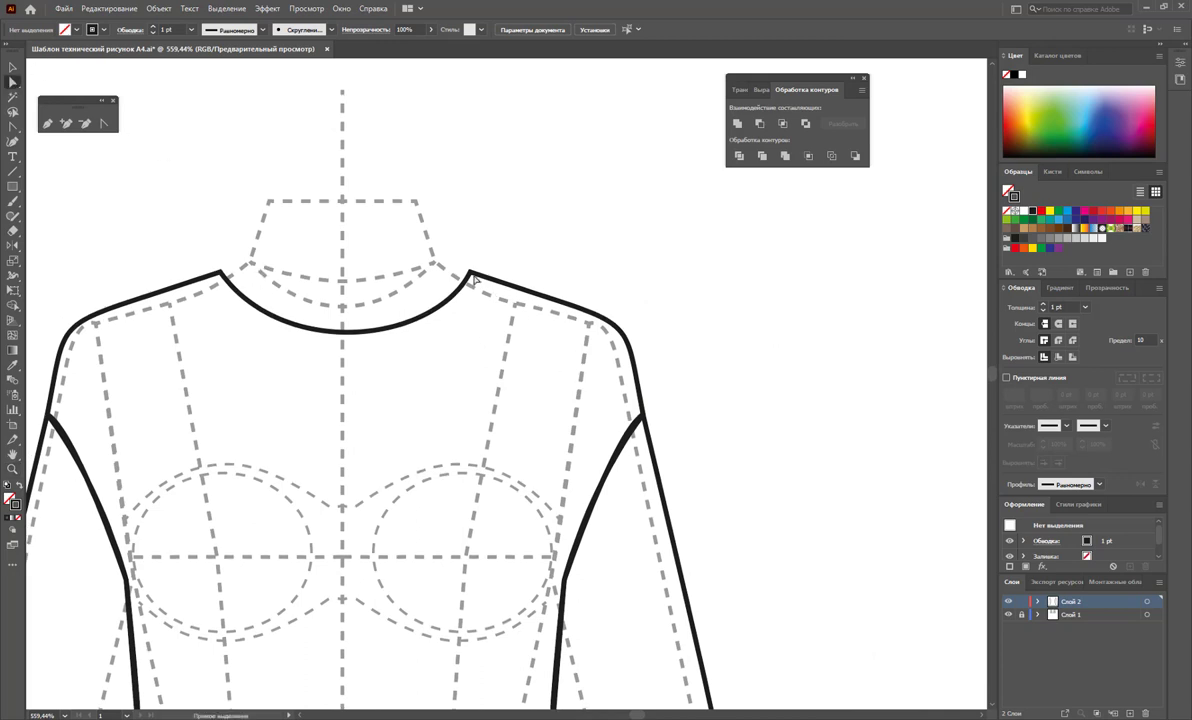
drag(475, 280, 482, 287)
drag(222, 271, 207, 274)
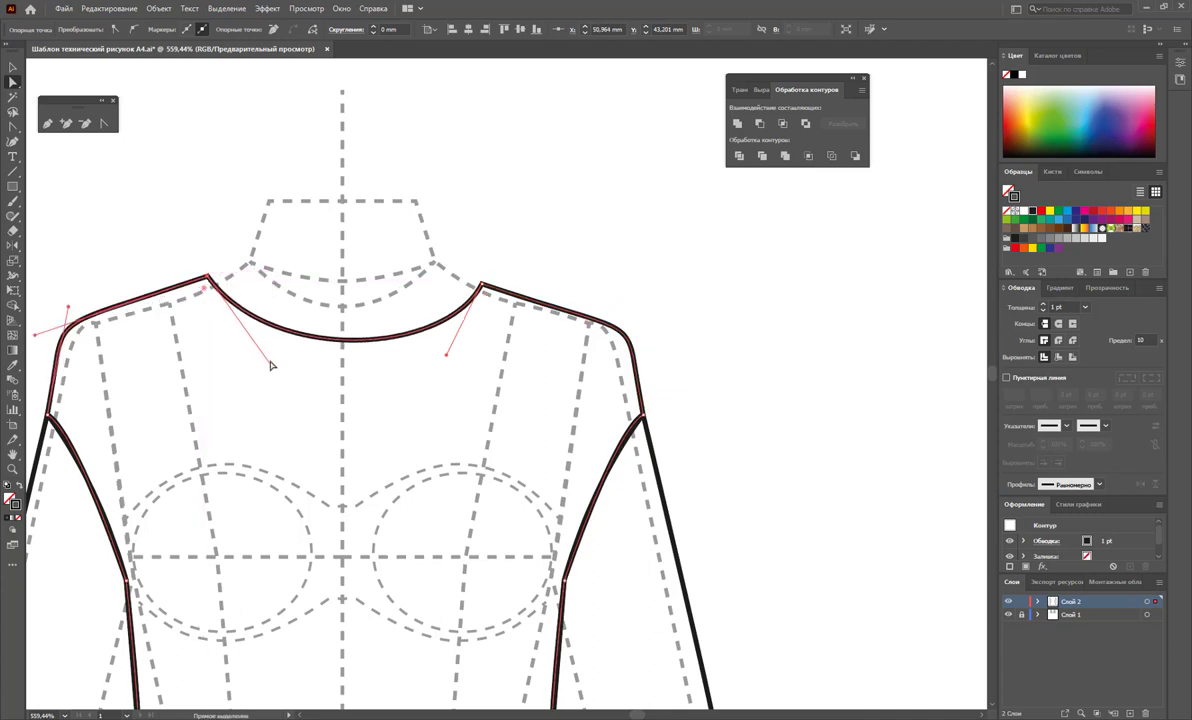
drag(268, 370, 253, 391)
click(567, 218)
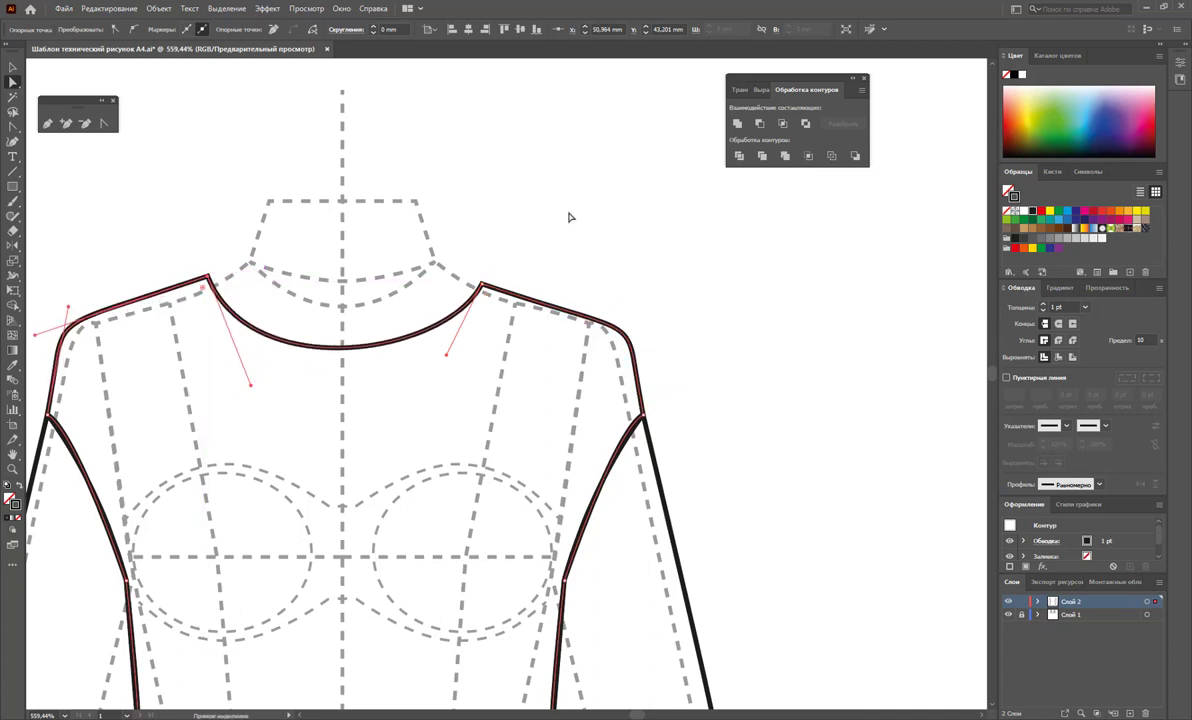
- Pull the right neckline handle down-left and fine-tune the anchors to finish the curve
click(482, 286)
drag(472, 302, 451, 360)
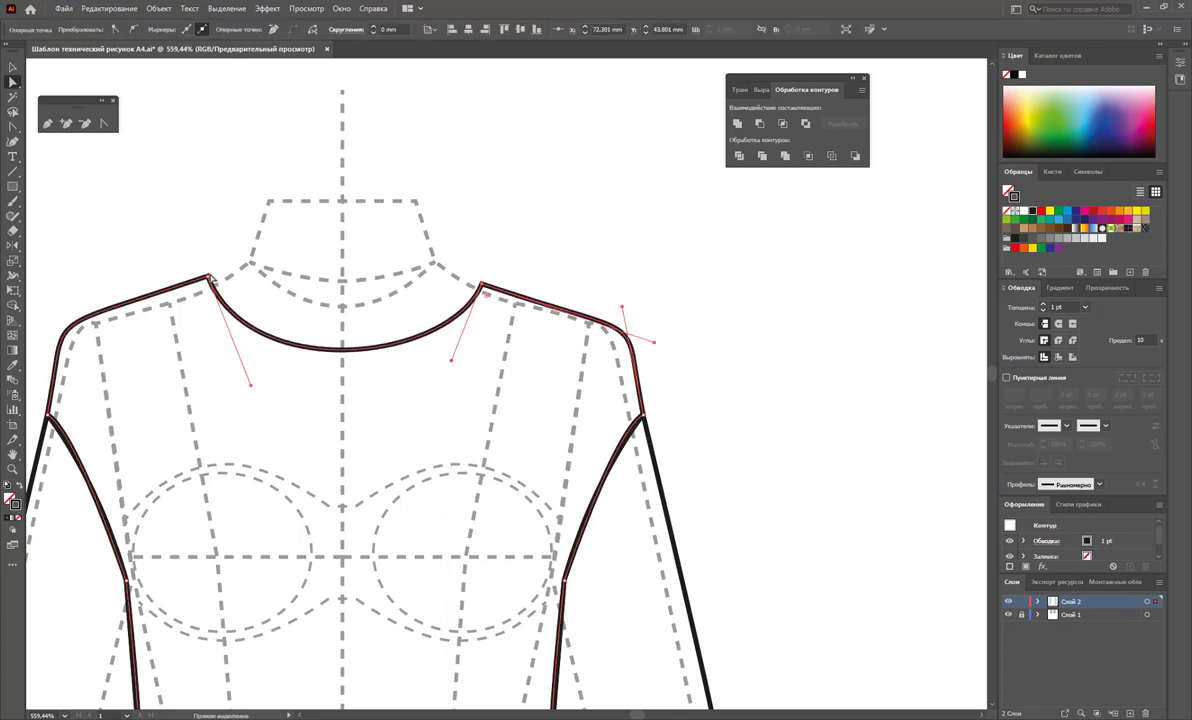
drag(212, 280, 220, 278)
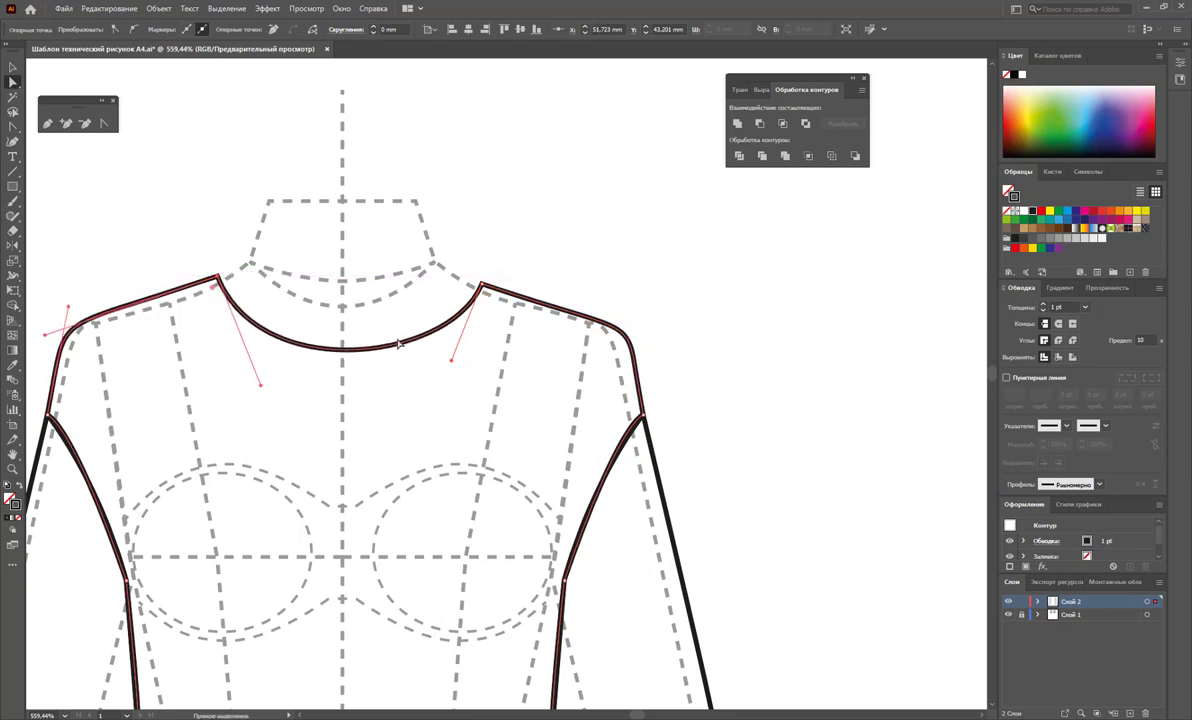
click(548, 216)
scroll(566, 279, up, 3)
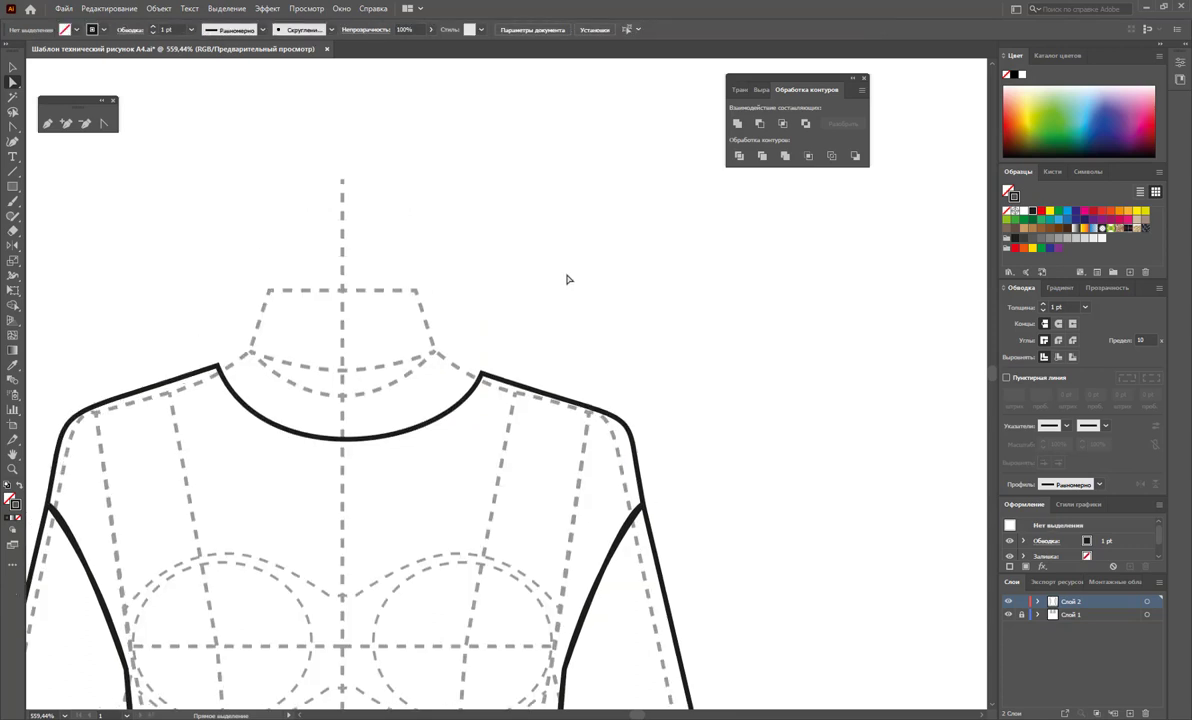
drag(480, 376, 477, 377)
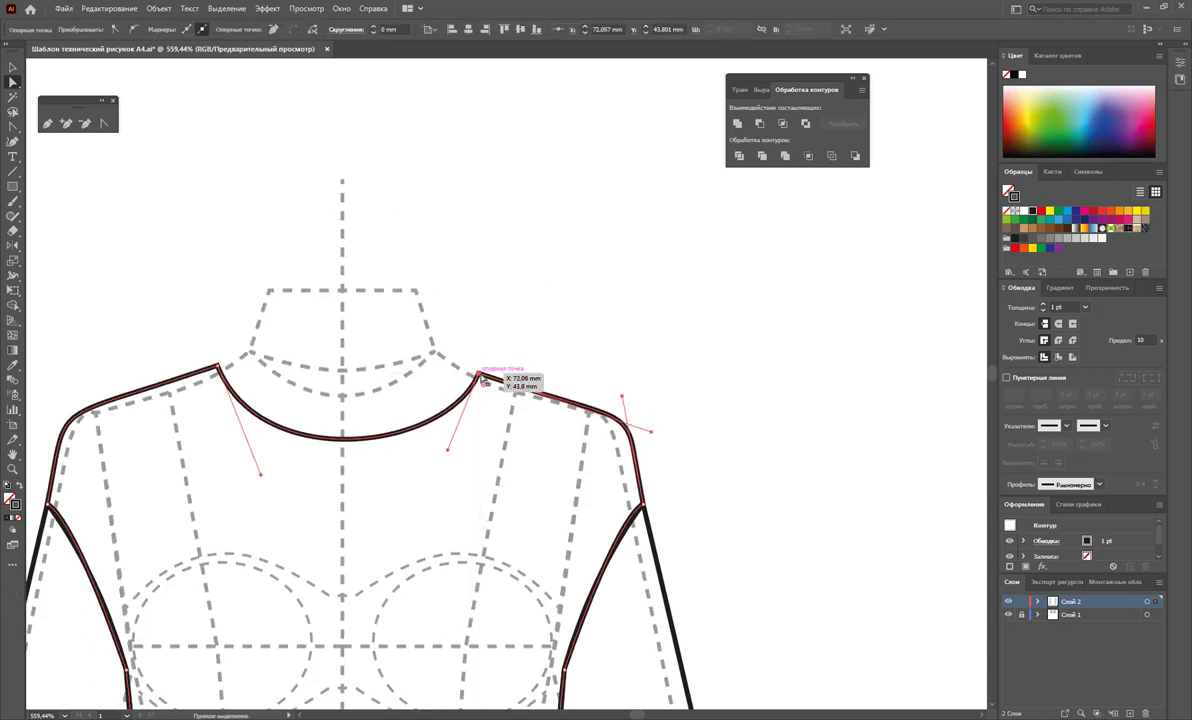
click(426, 266)
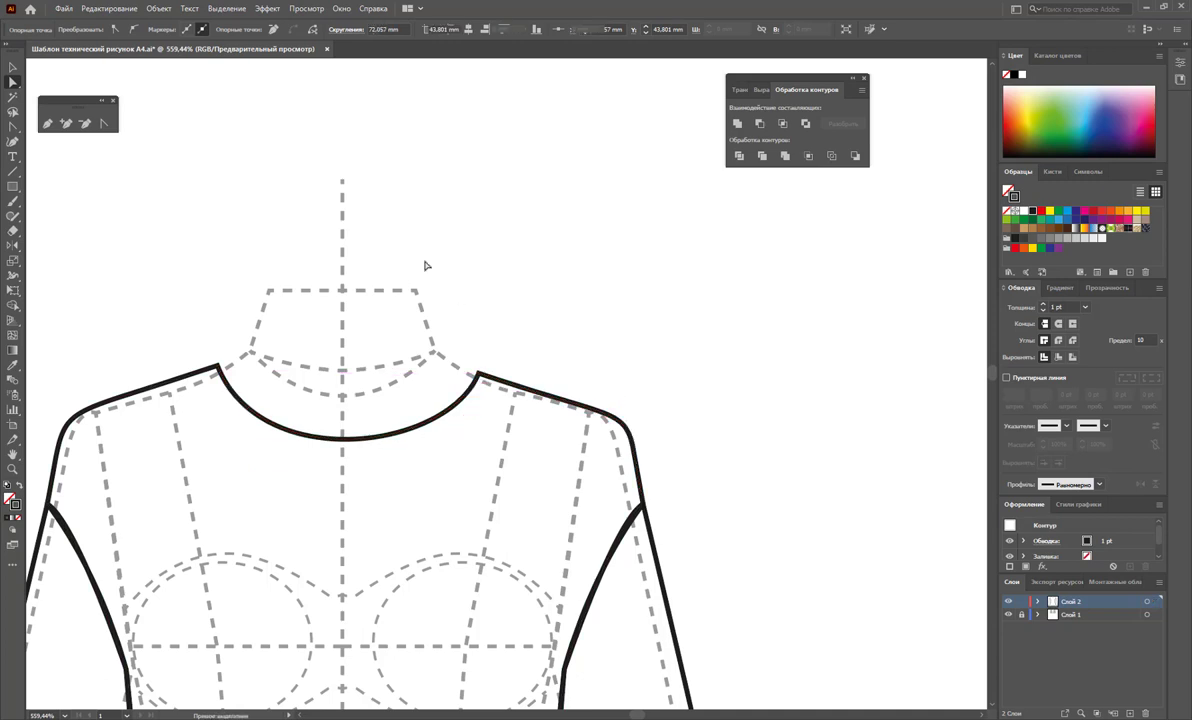
- Pen-draw the hood edge curving from the neckline centre up to the top of the centre guide
key(p)
click(342, 437)
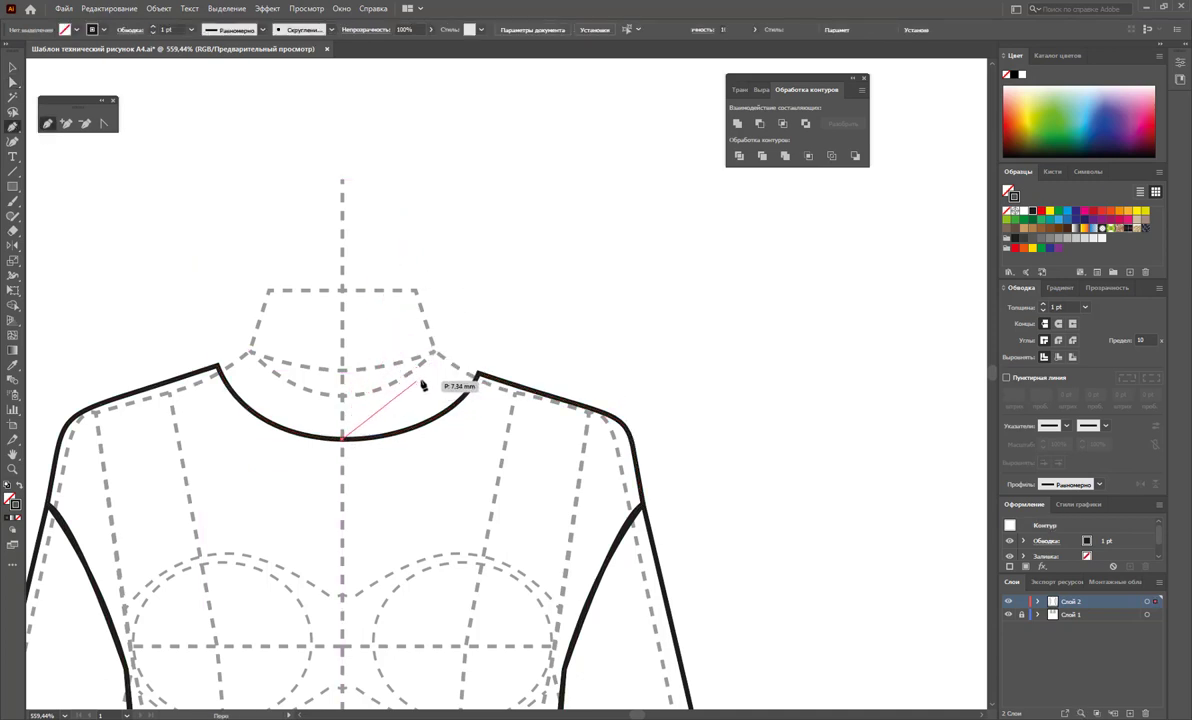
drag(421, 373, 431, 320)
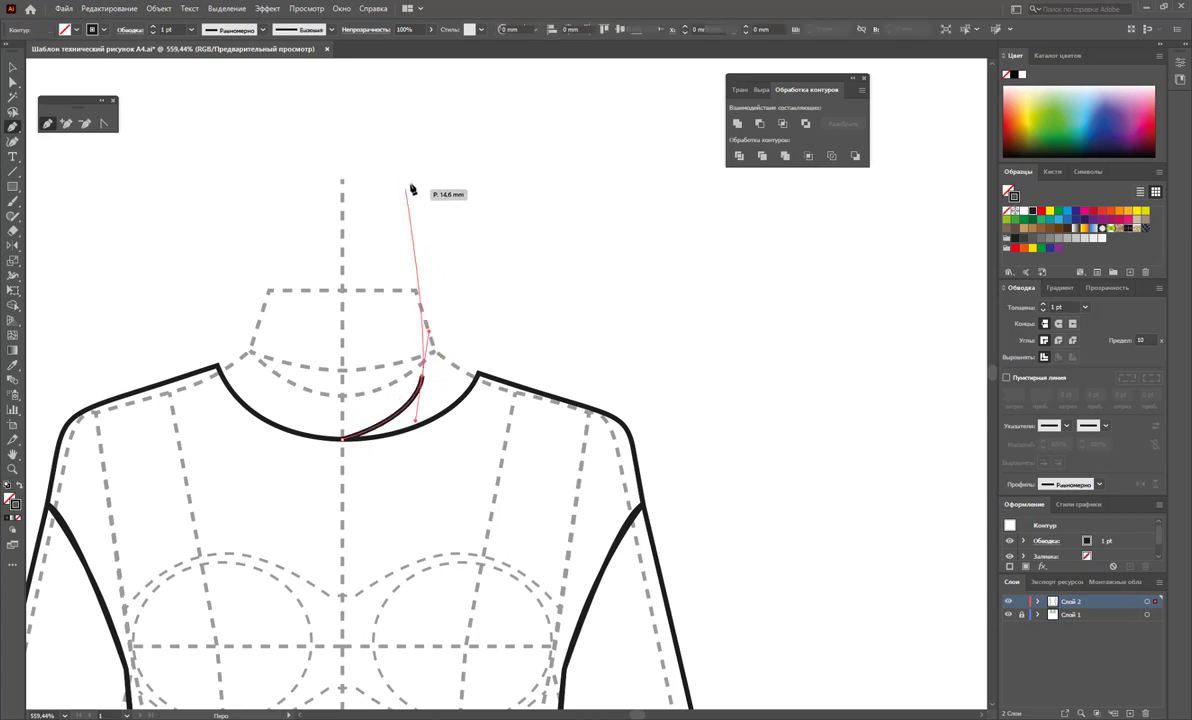
scroll(425, 145, up, 1)
scroll(423, 170, up, 2)
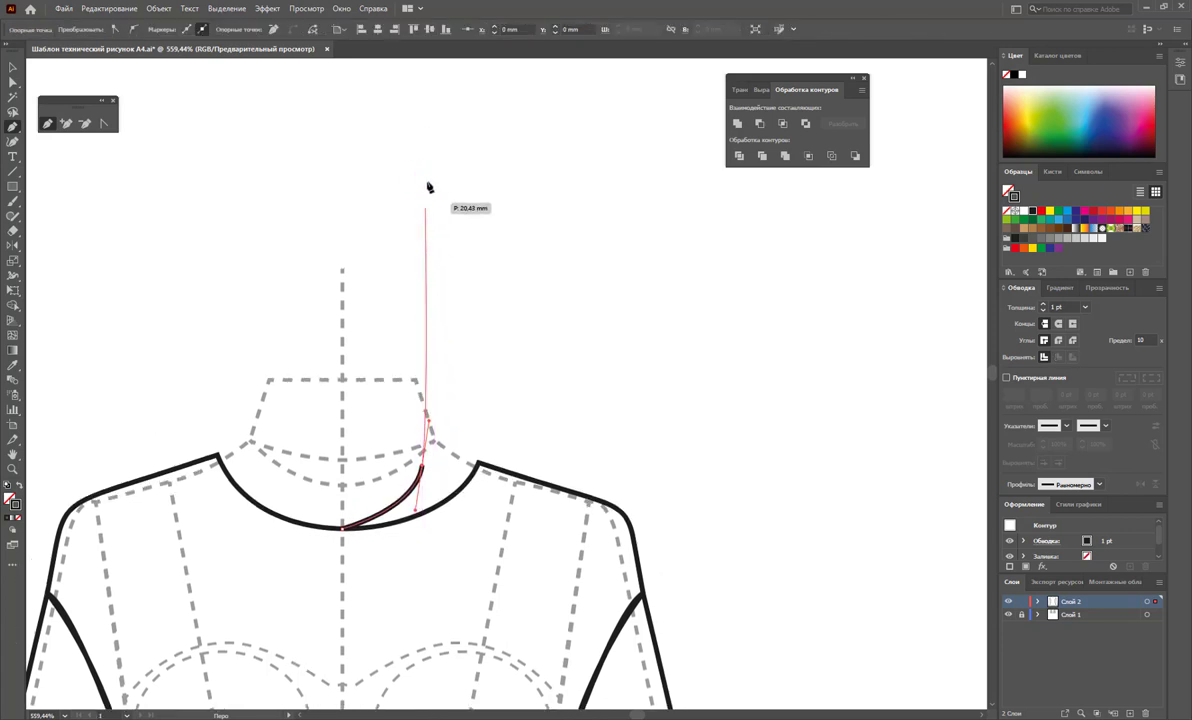
drag(421, 196, 381, 160)
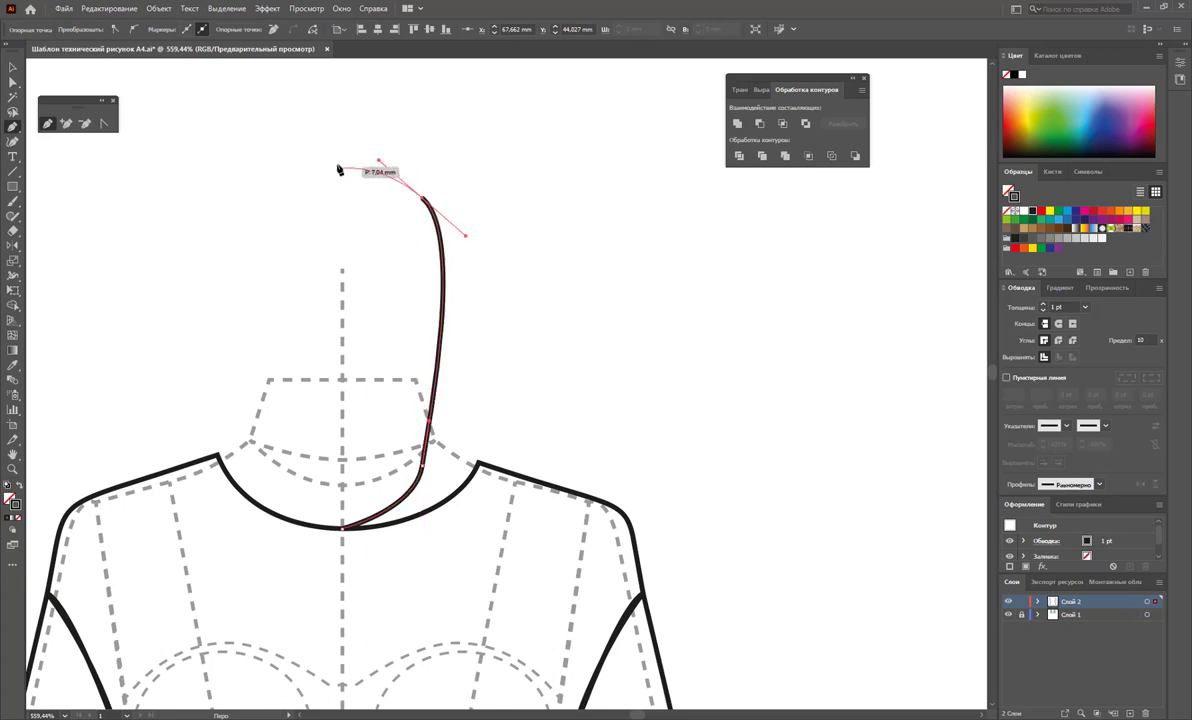
click(343, 159)
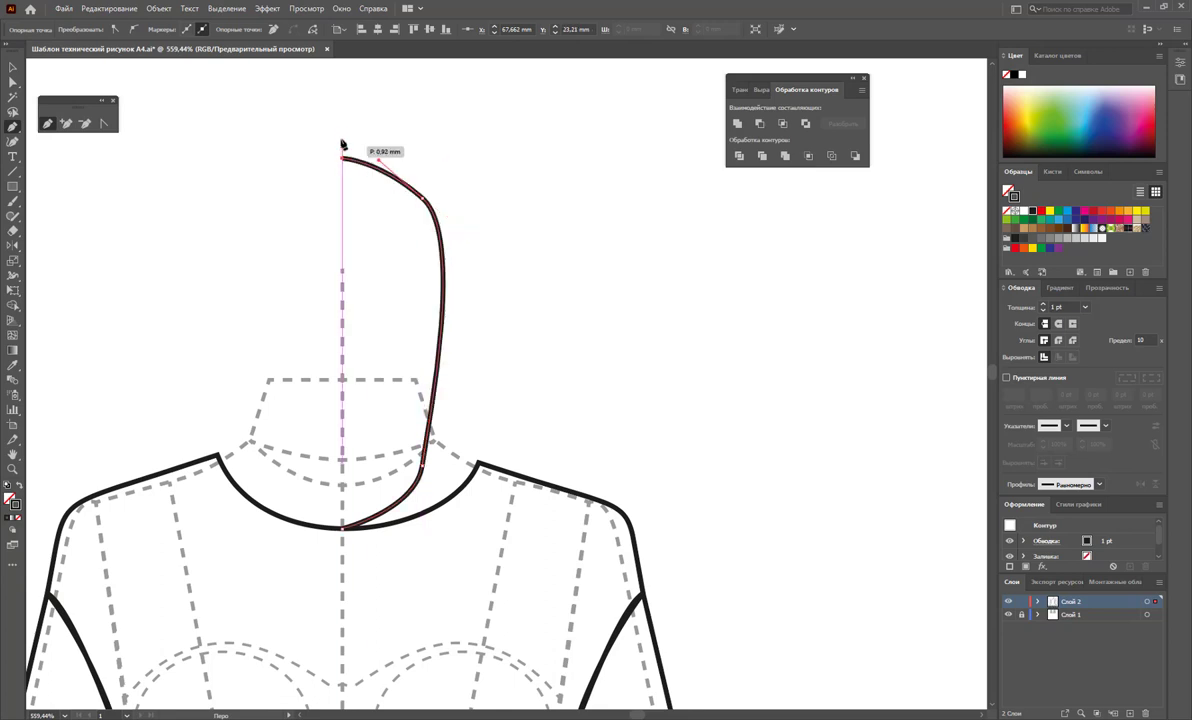
- Continue the hood across the top, down the back to the shoulder, and close it at the neck centre
click(342, 112)
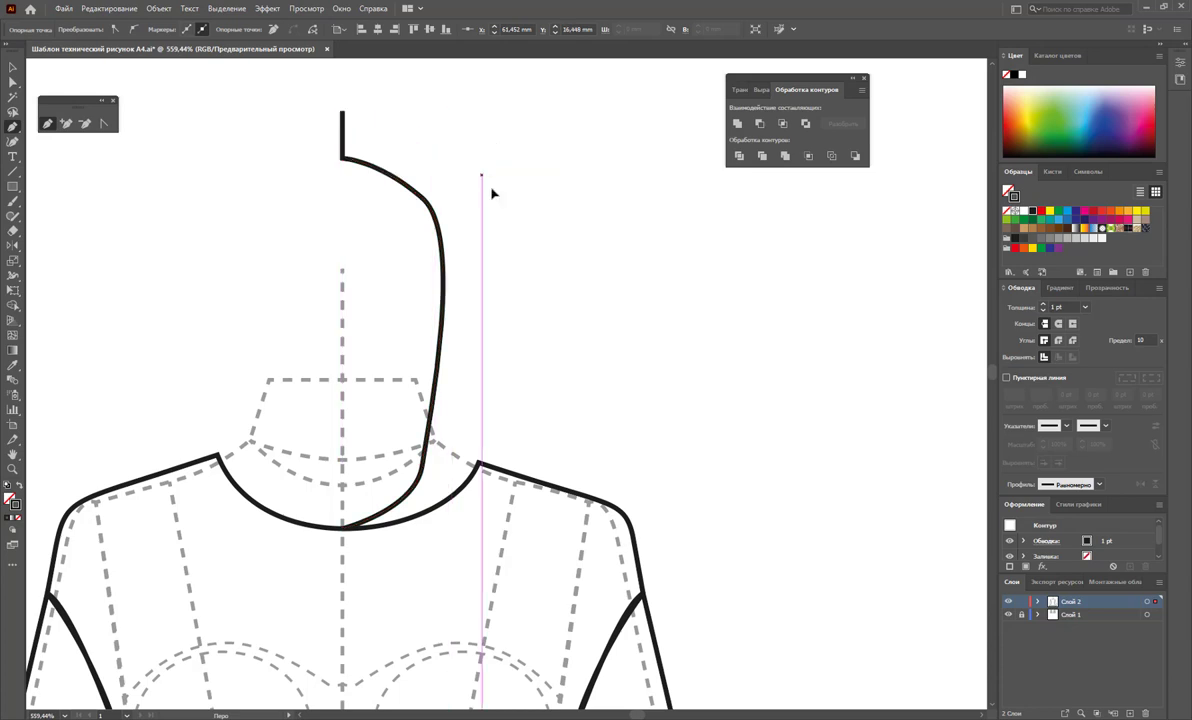
drag(481, 174, 534, 262)
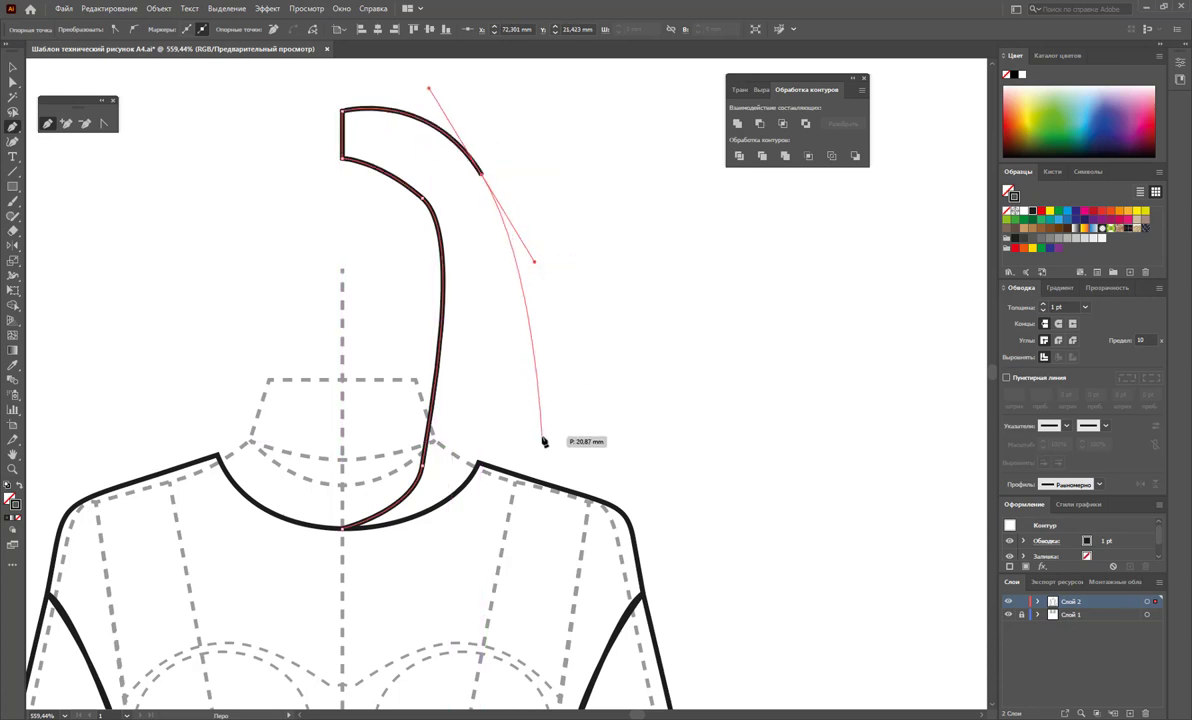
drag(535, 397, 532, 437)
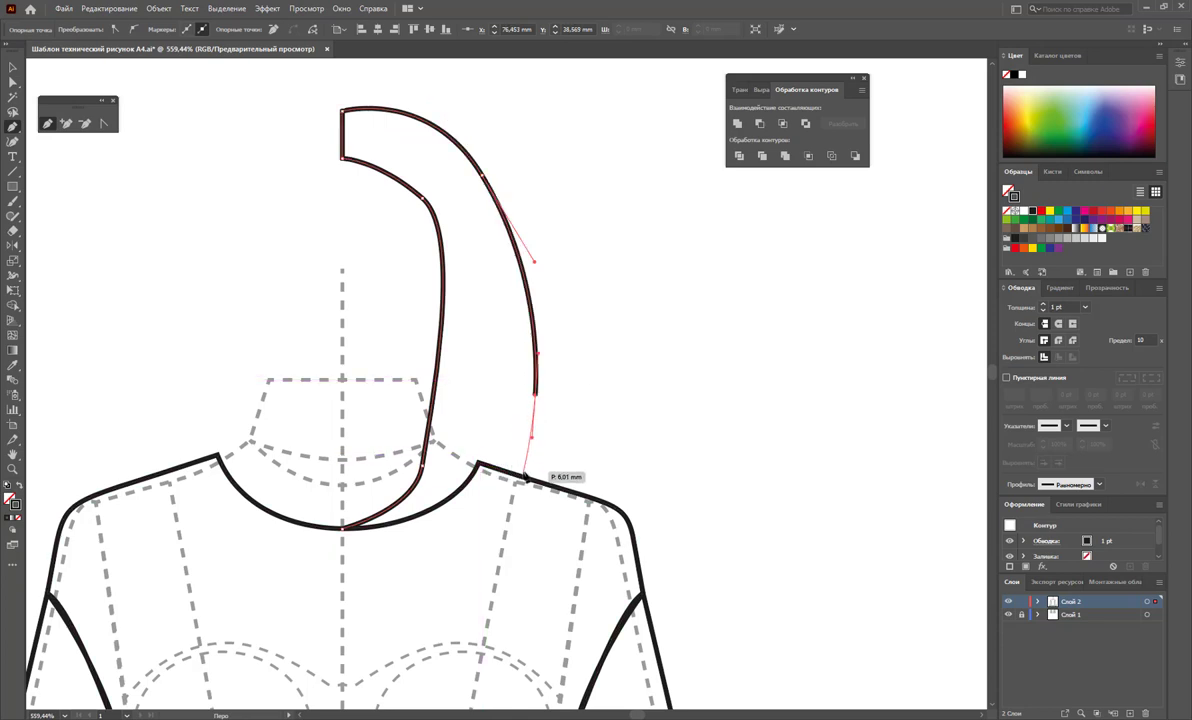
drag(479, 467, 480, 471)
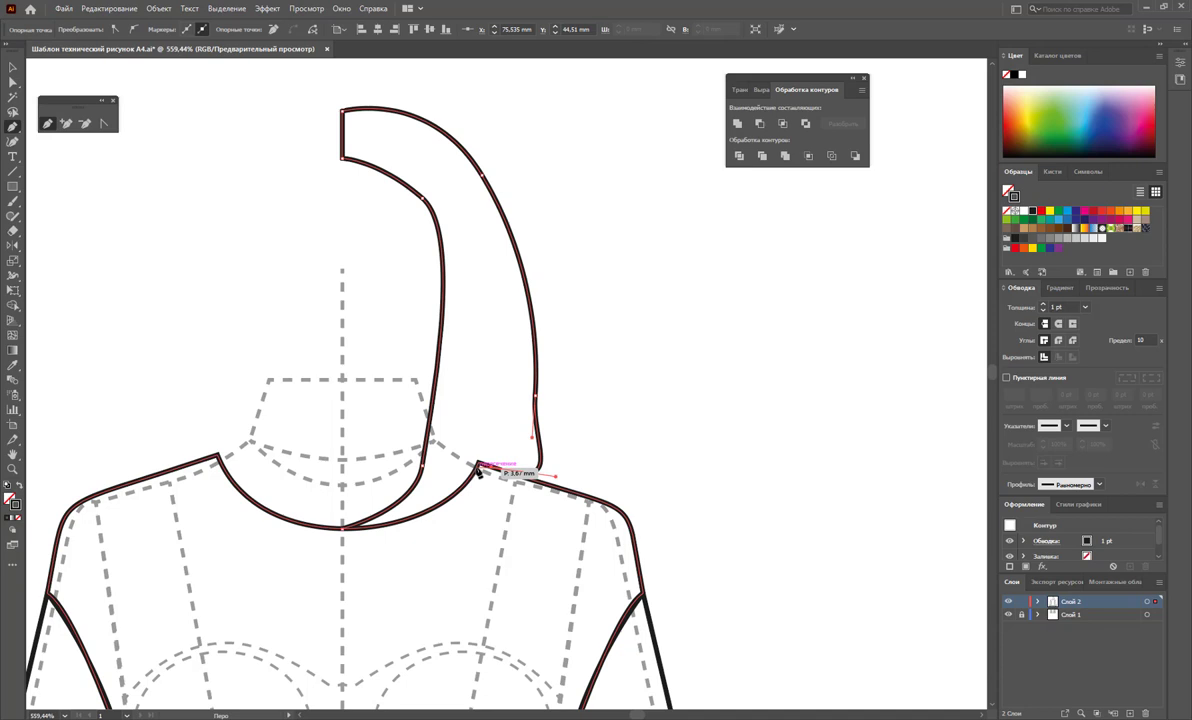
drag(345, 527, 230, 531)
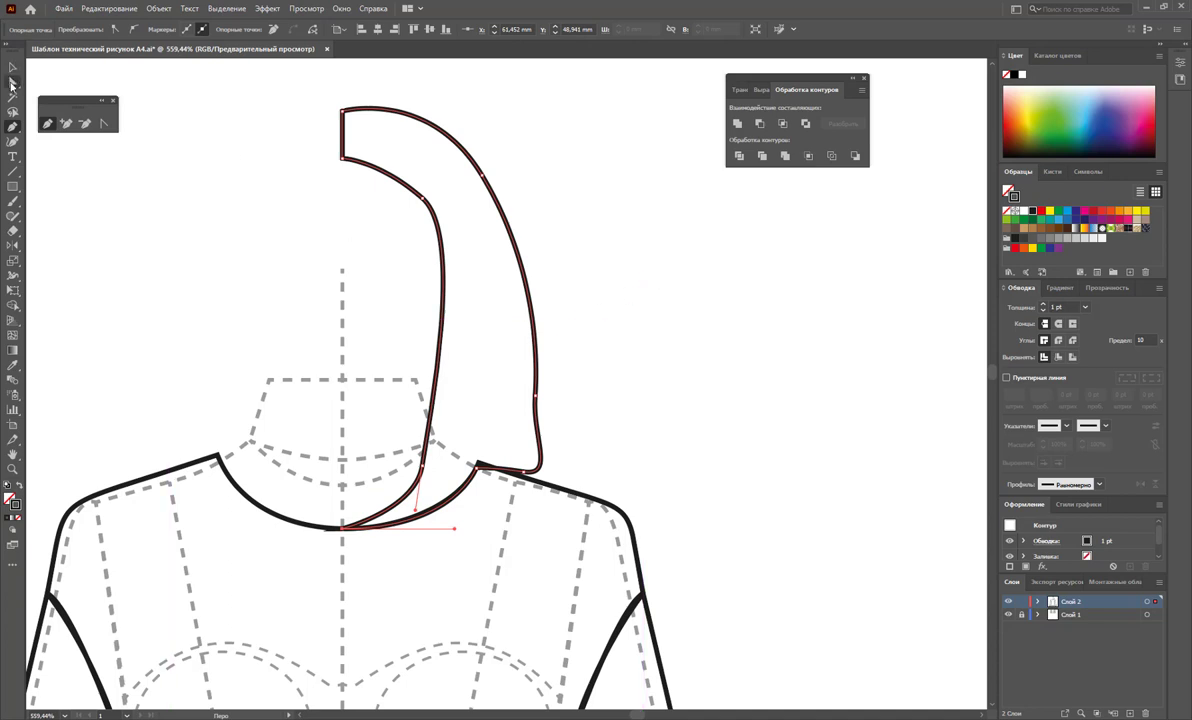
click(12, 84)
- Move the hood's shoulder anchor further right and reshape its outer curve
drag(479, 474, 482, 473)
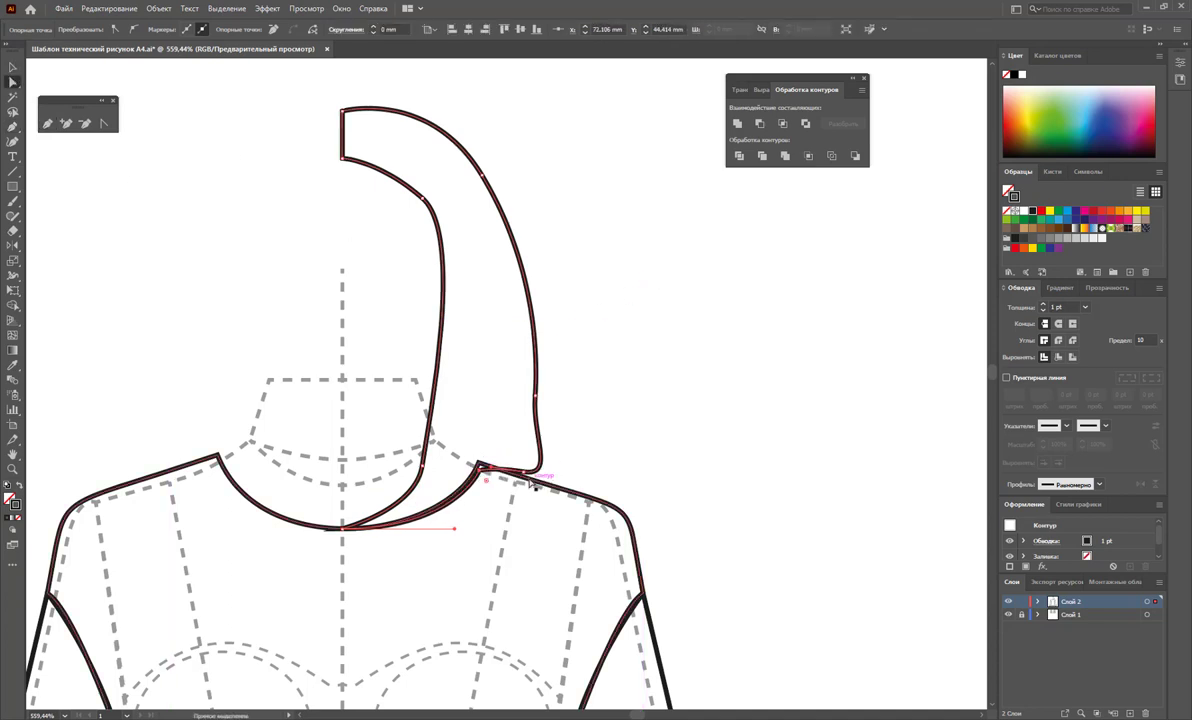
drag(481, 474, 521, 474)
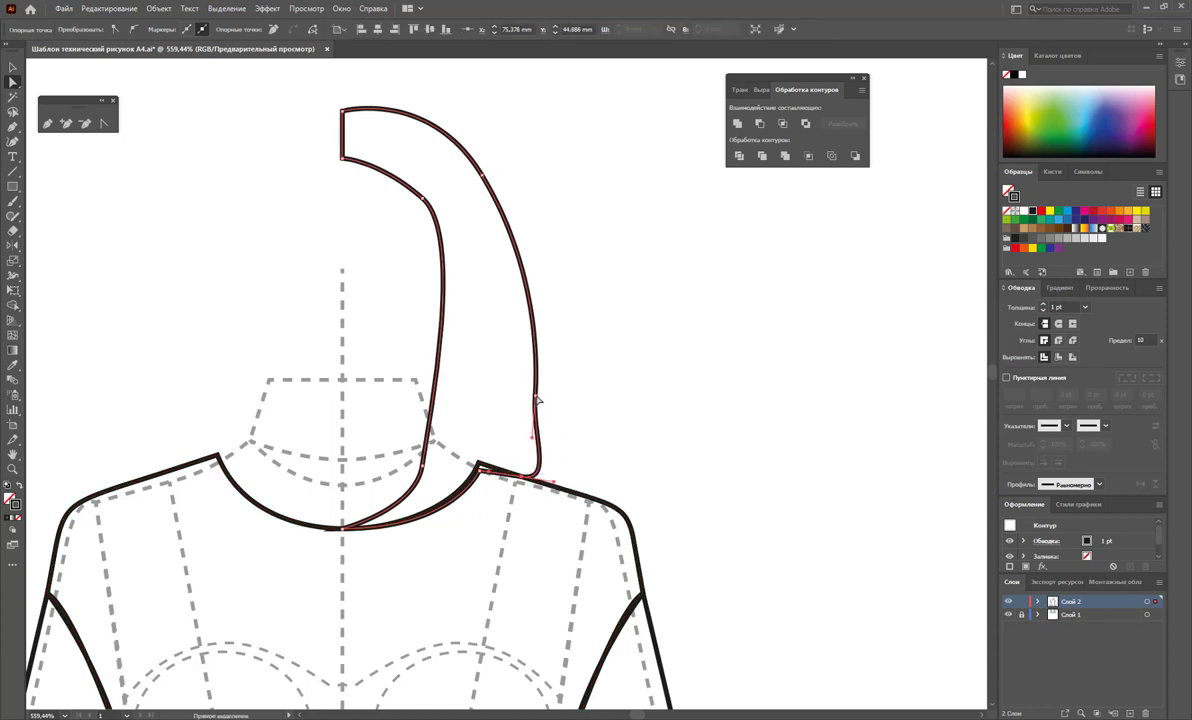
drag(537, 400, 546, 399)
- Select the hood's top corner anchors and nudge them up and left
scroll(540, 330, up, 2)
scroll(505, 175, up, 1)
drag(467, 181, 349, 353)
drag(596, 200, 312, 346)
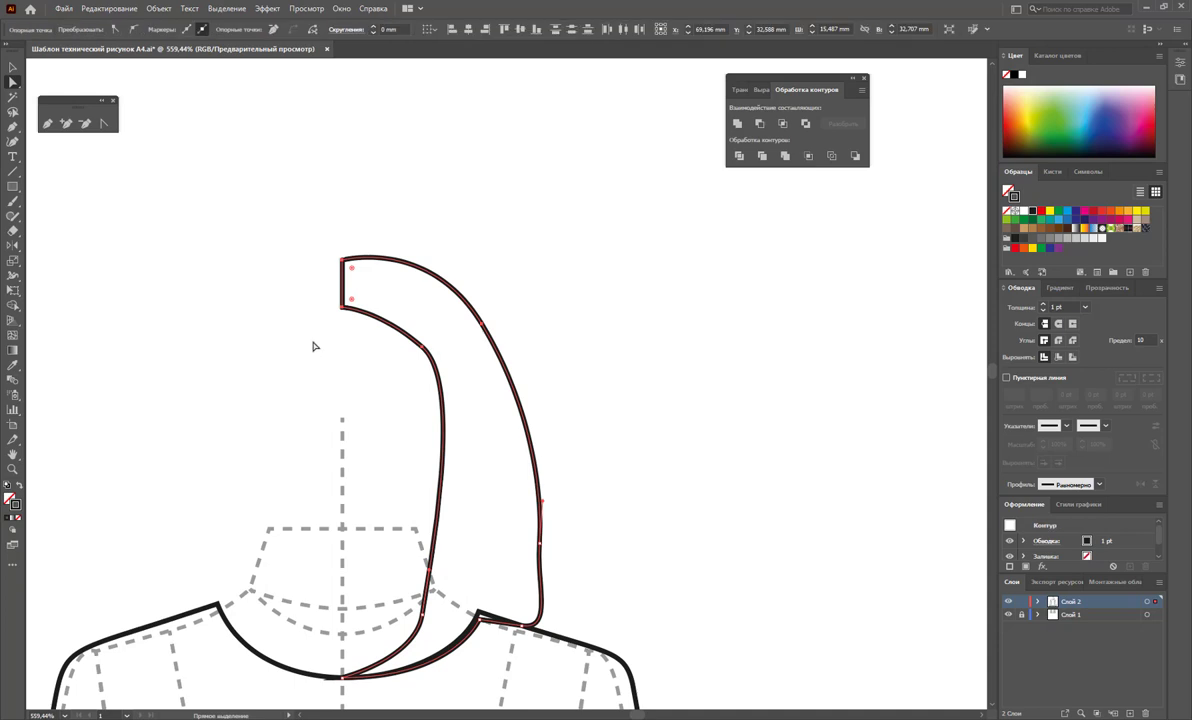
key(Up)
key(Up)
key(Up)
key(Left)
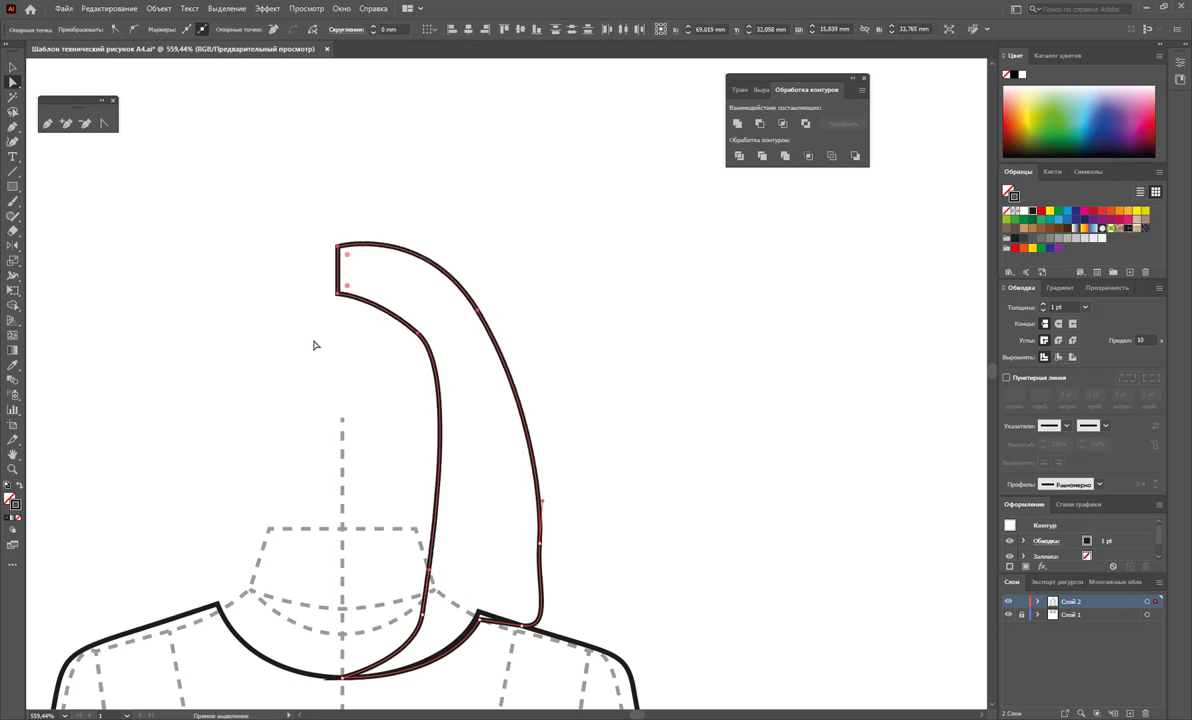
- Reshape the inner face-opening curve into a smooth sweep down to the neckline
click(575, 337)
click(420, 333)
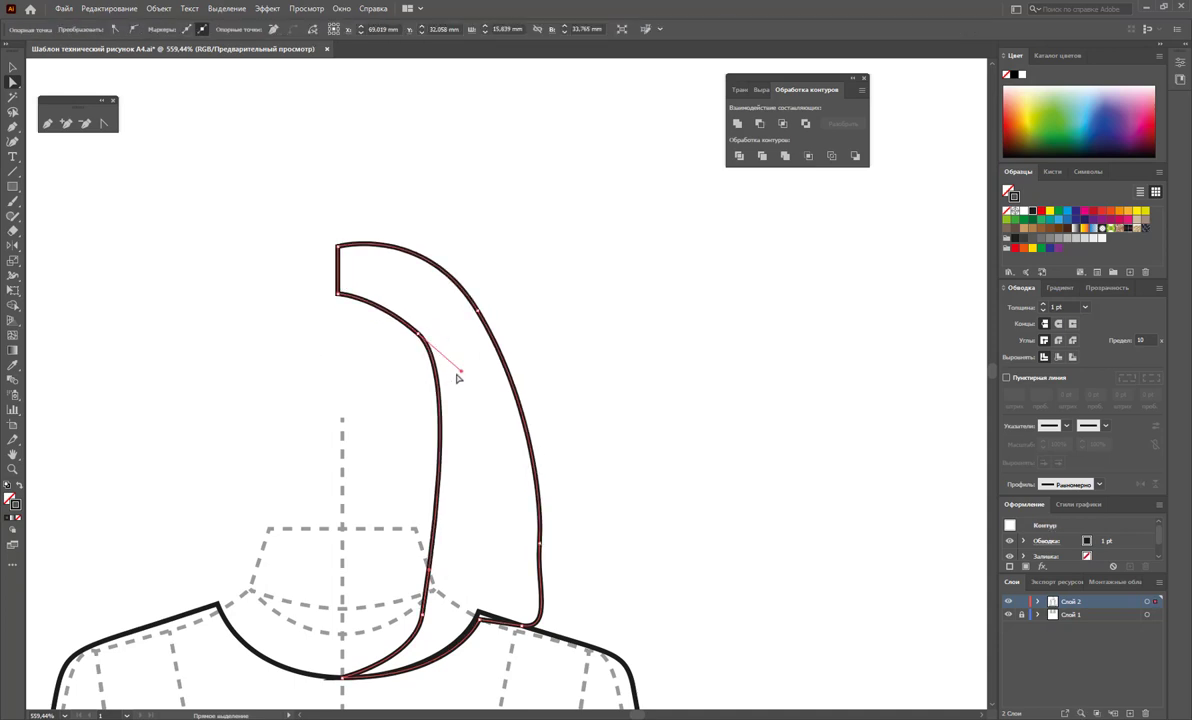
mouse_move(465, 376)
mouse_down()
mouse_move(445, 364)
mouse_move(458, 378)
mouse_up()
drag(420, 333, 410, 345)
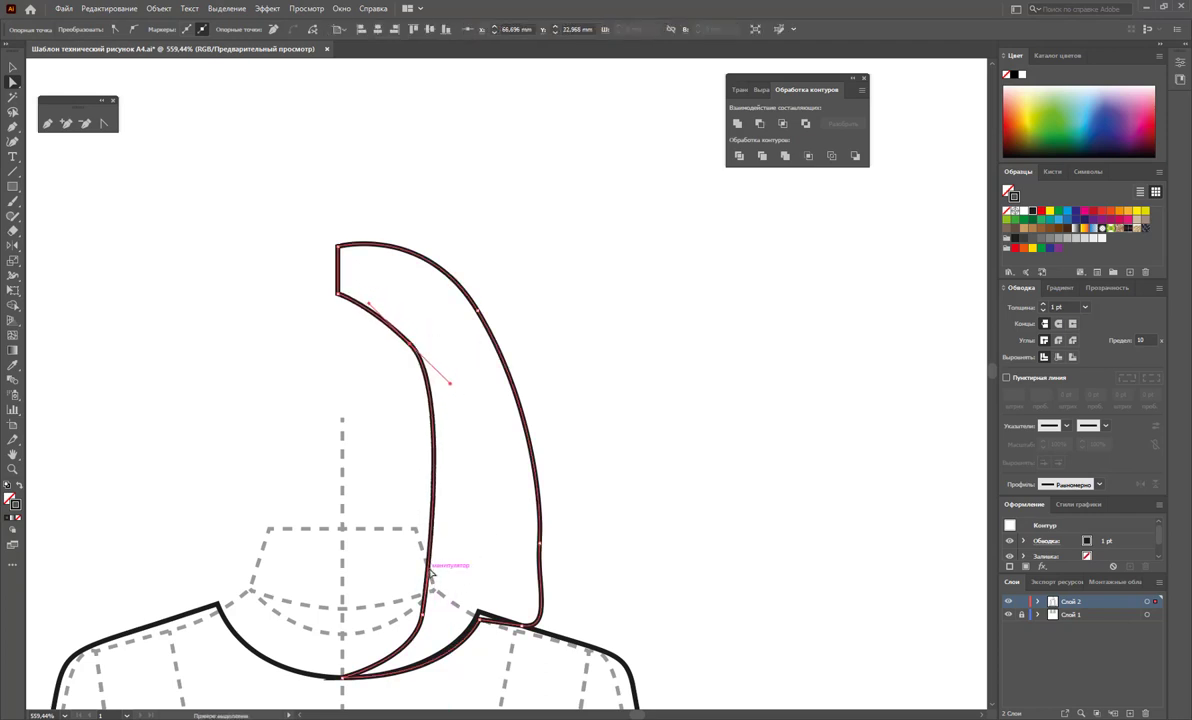
drag(432, 573, 455, 567)
mouse_move(426, 617)
mouse_down()
mouse_move(452, 592)
mouse_move(458, 601)
mouse_up()
key(ctrl+z)
click(580, 543)
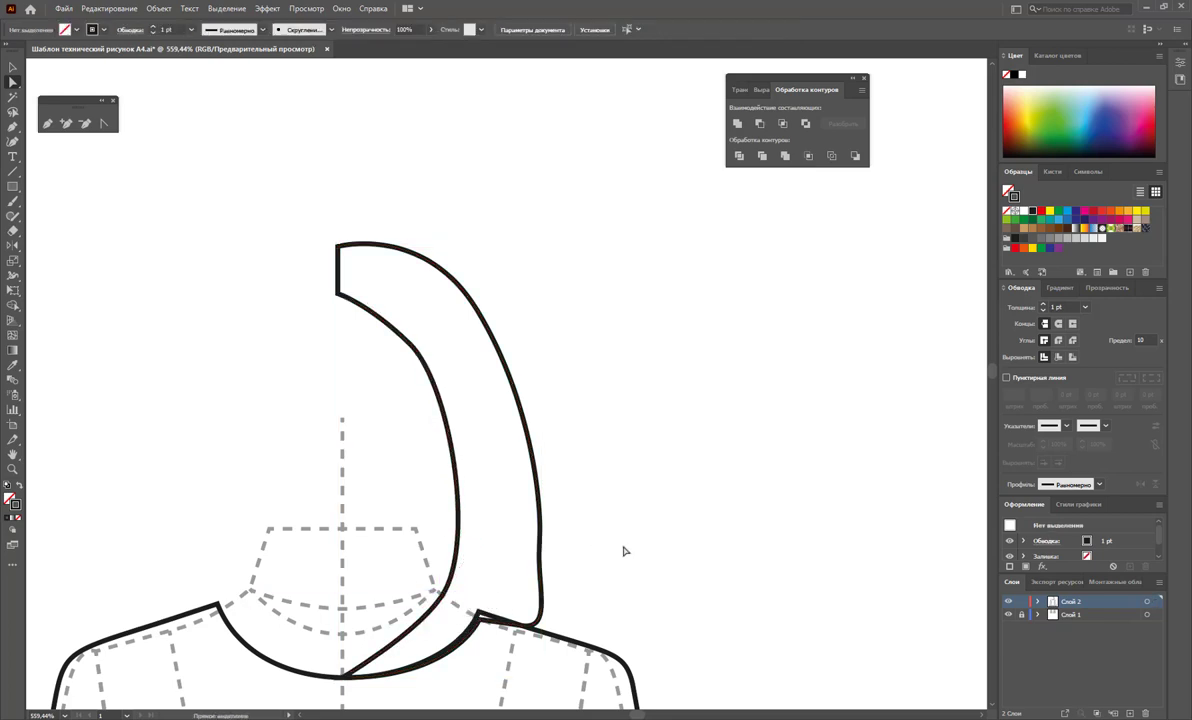
- Reflect a copy of the hood half about its top-left anchor and nudge it into place on the left
drag(542, 252, 364, 390)
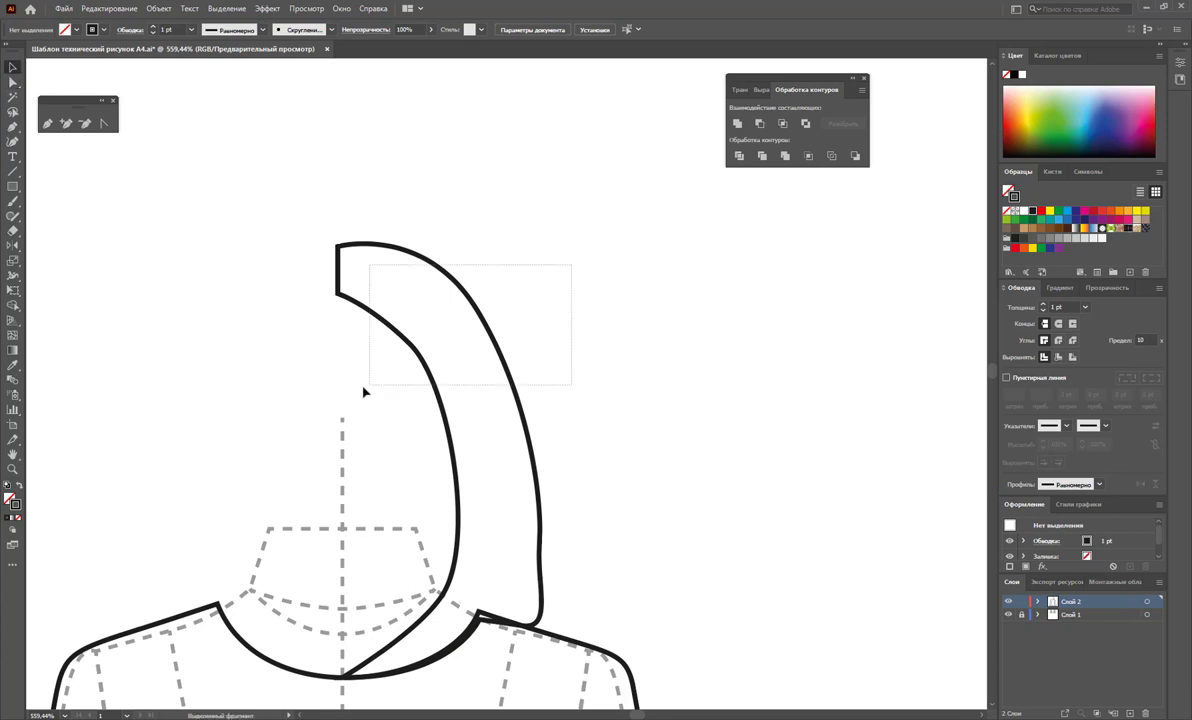
click(15, 248)
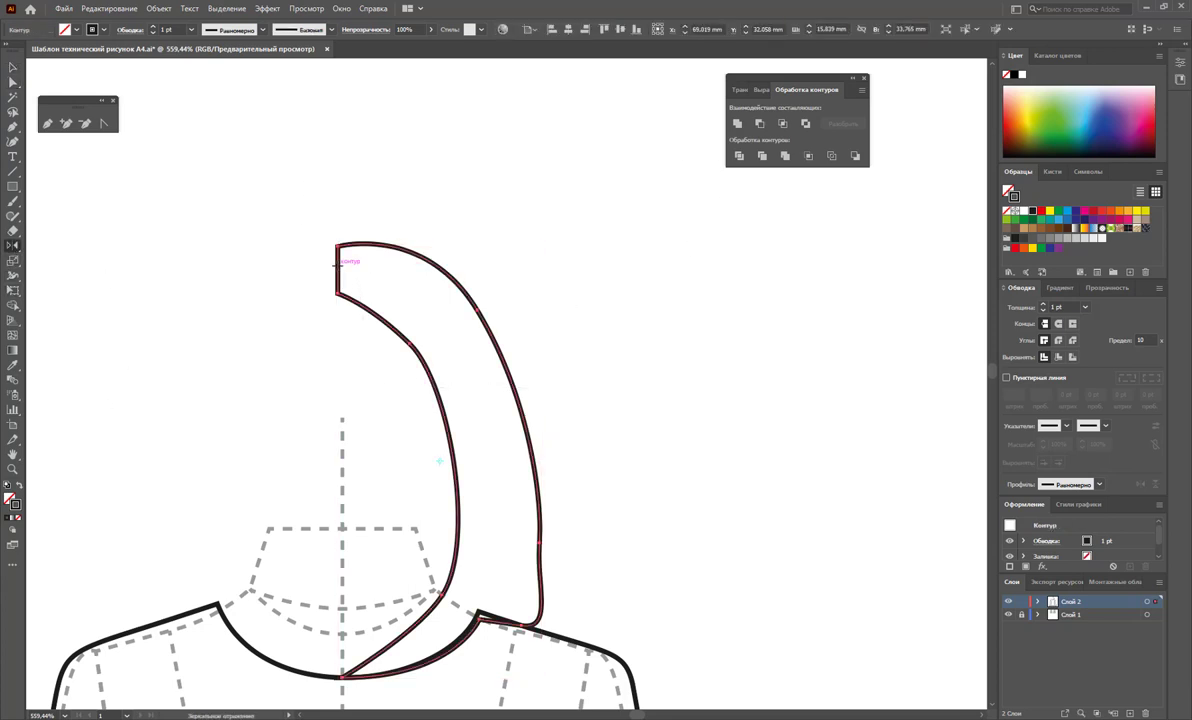
click(337, 262)
drag(380, 258, 226, 291)
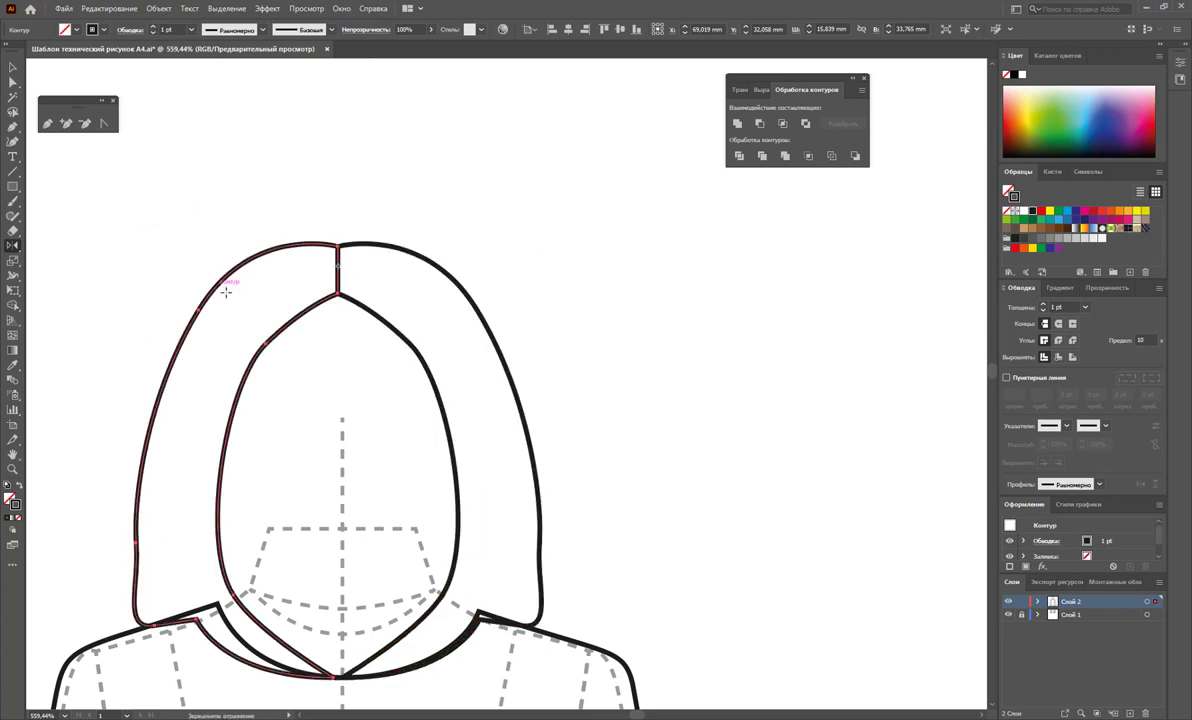
key(Right)
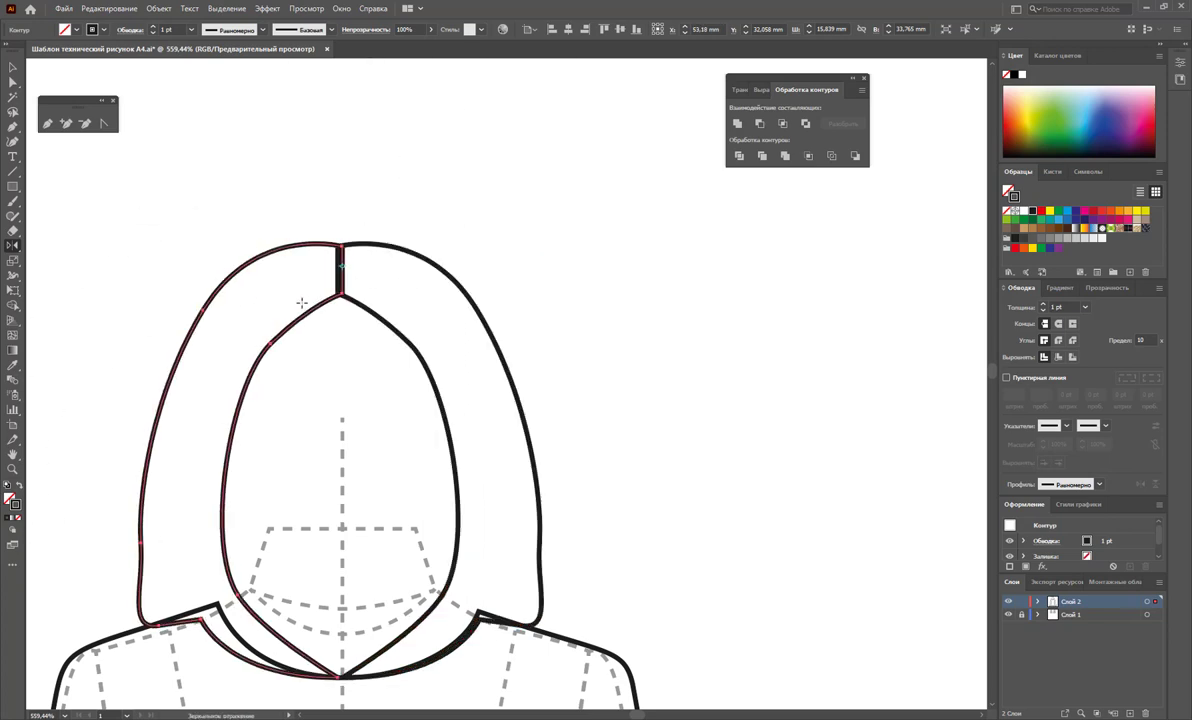
key(Right)
key(Right)
key(Right)
key(Left)
key(Left)
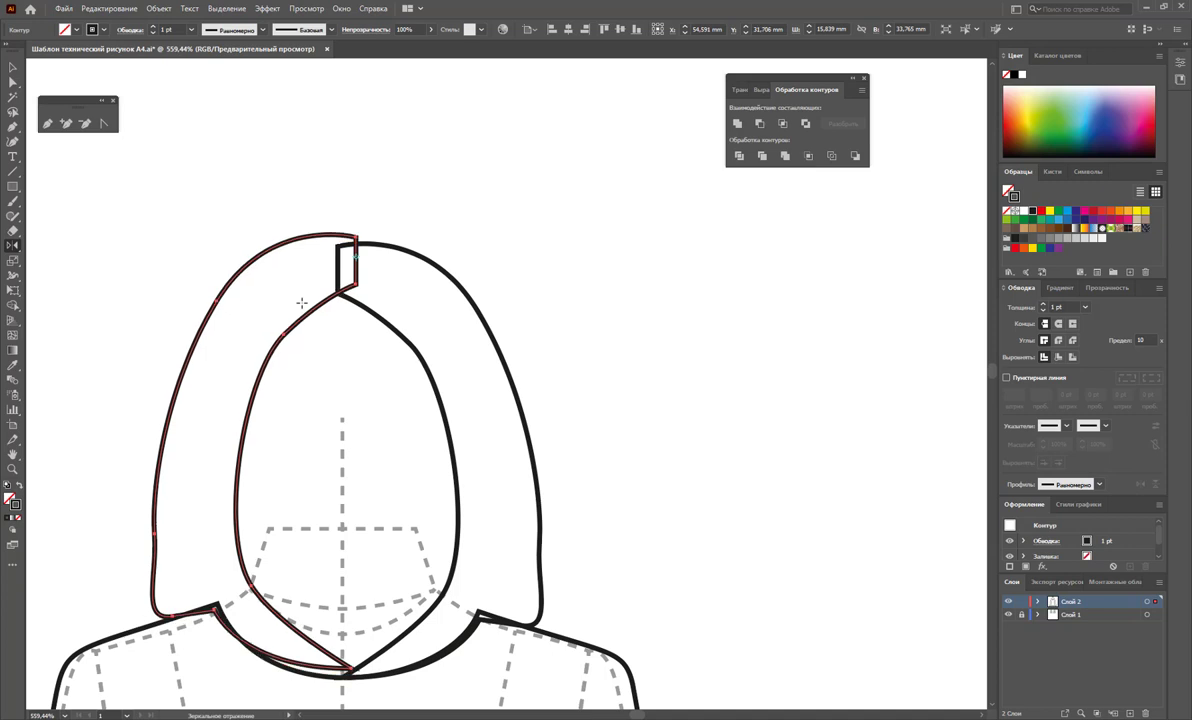
key(Left)
key(Left)
key(Right)
key(Right)
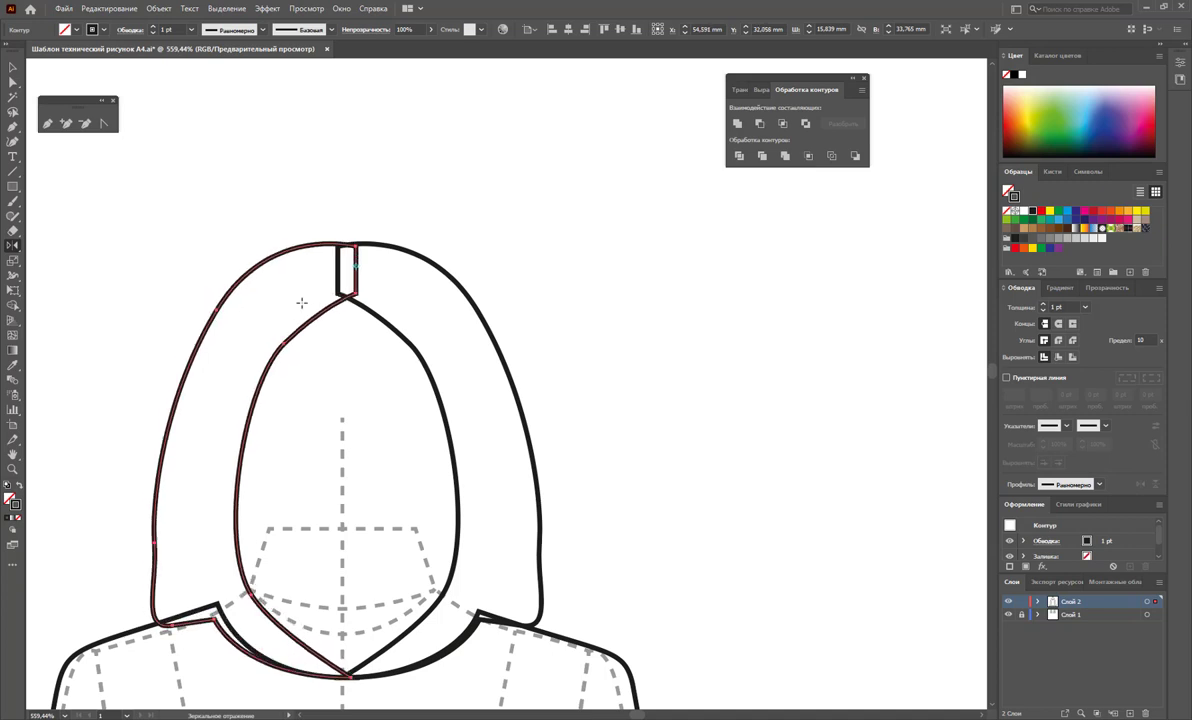
key(Left)
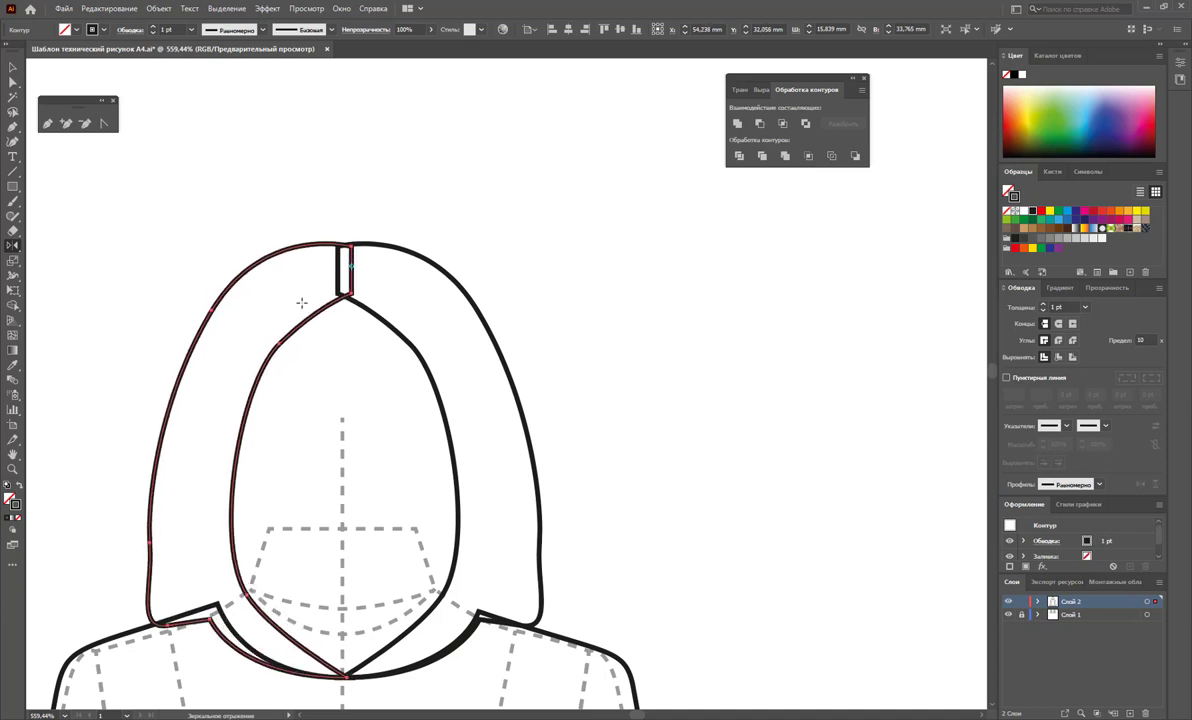
key(Right)
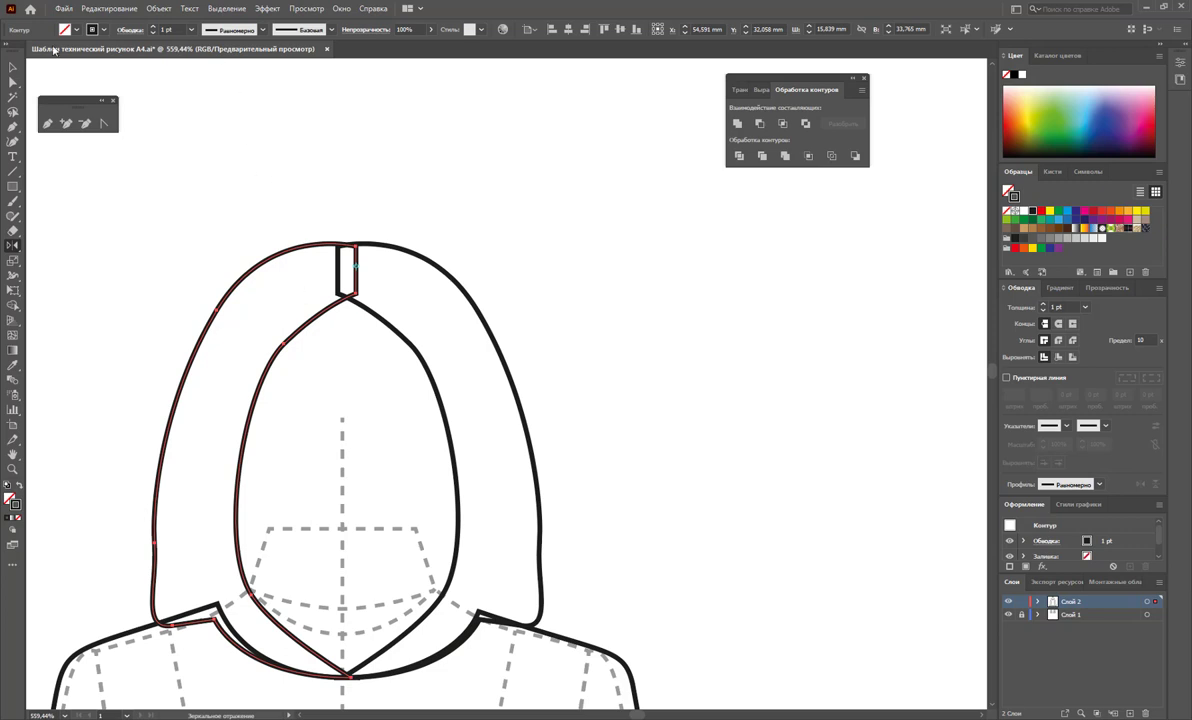
- Unite both hood halves, then undo it to keep separate halves with the crown strip
click(20, 69)
drag(432, 170, 280, 262)
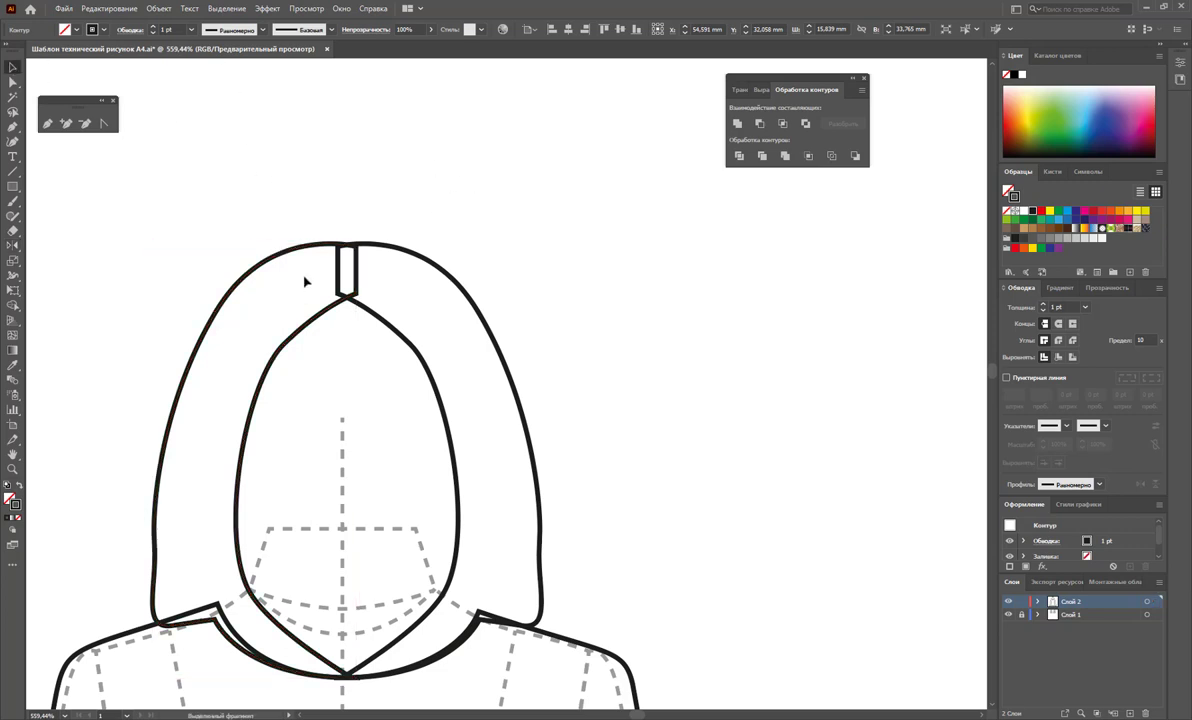
click(737, 123)
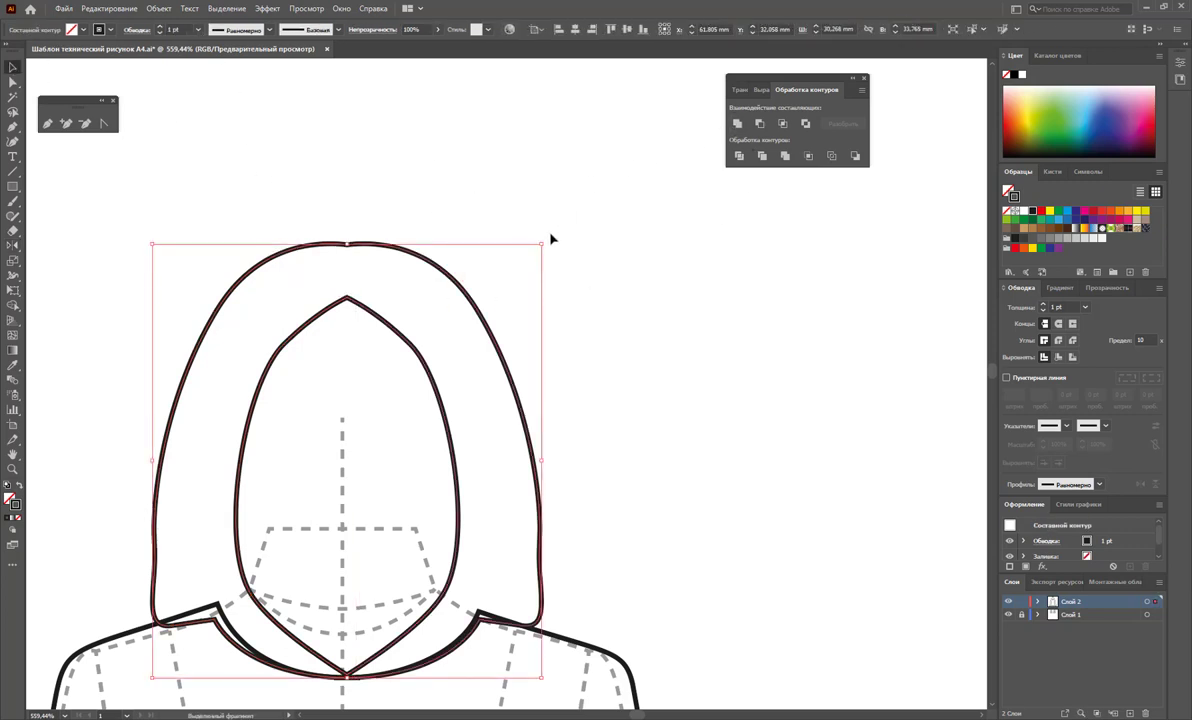
key(ctrl+z)
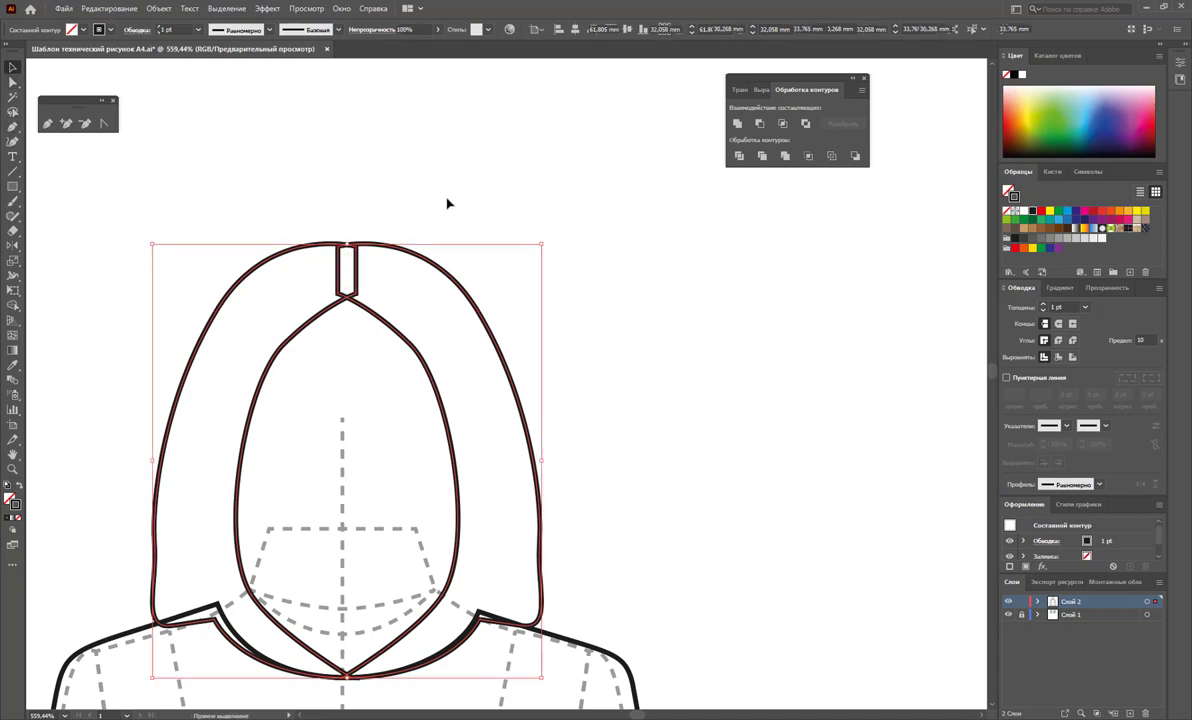
click(430, 210)
click(372, 246)
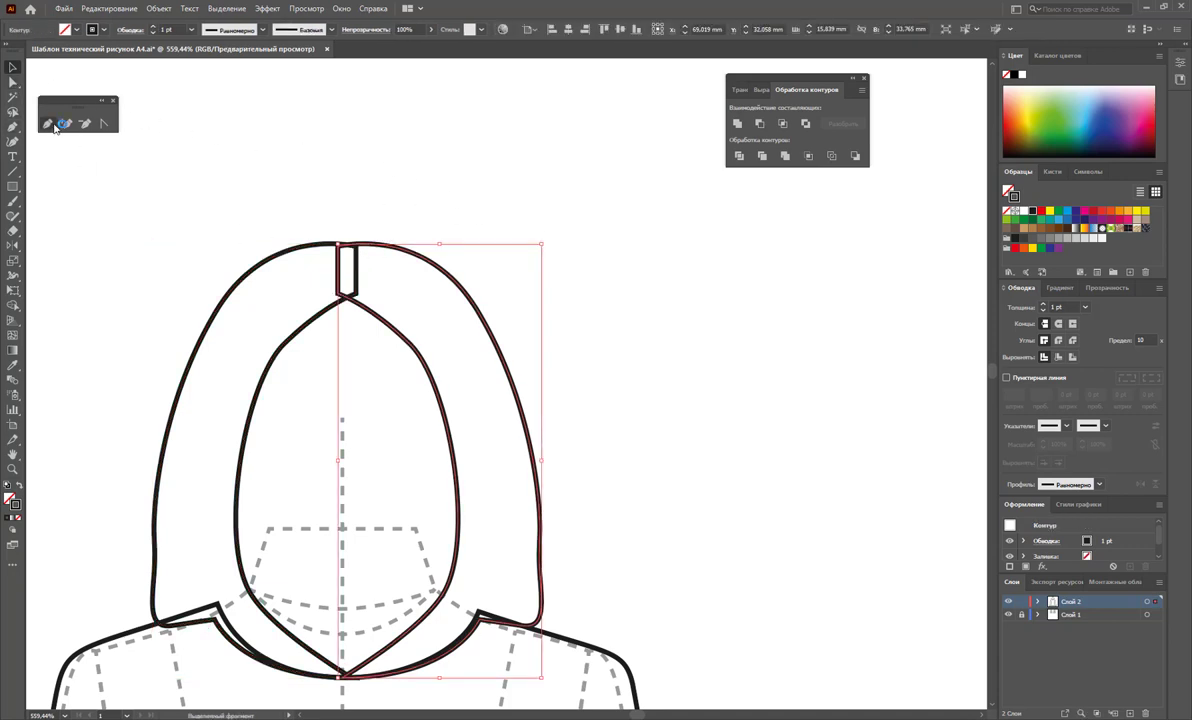
click(12, 84)
click(320, 234)
- Drag the right hood half's top anchors onto the centre line, undoing a trial anchor conversion
drag(340, 243, 345, 248)
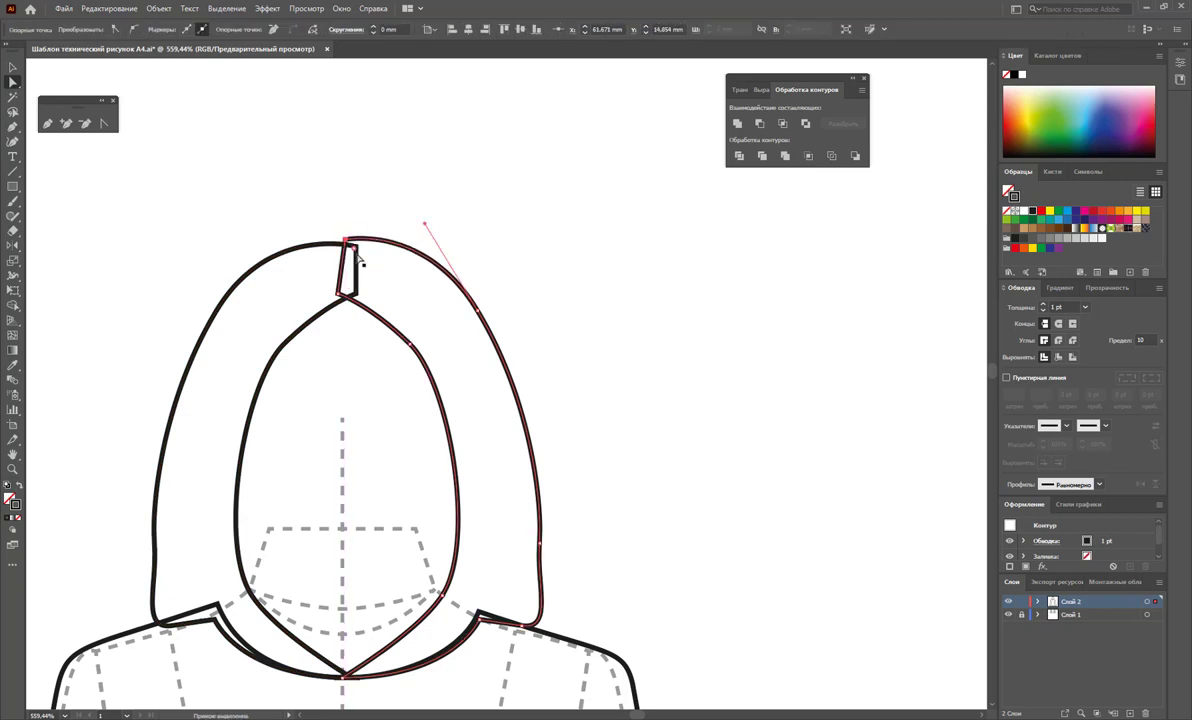
click(360, 278)
drag(349, 240, 354, 249)
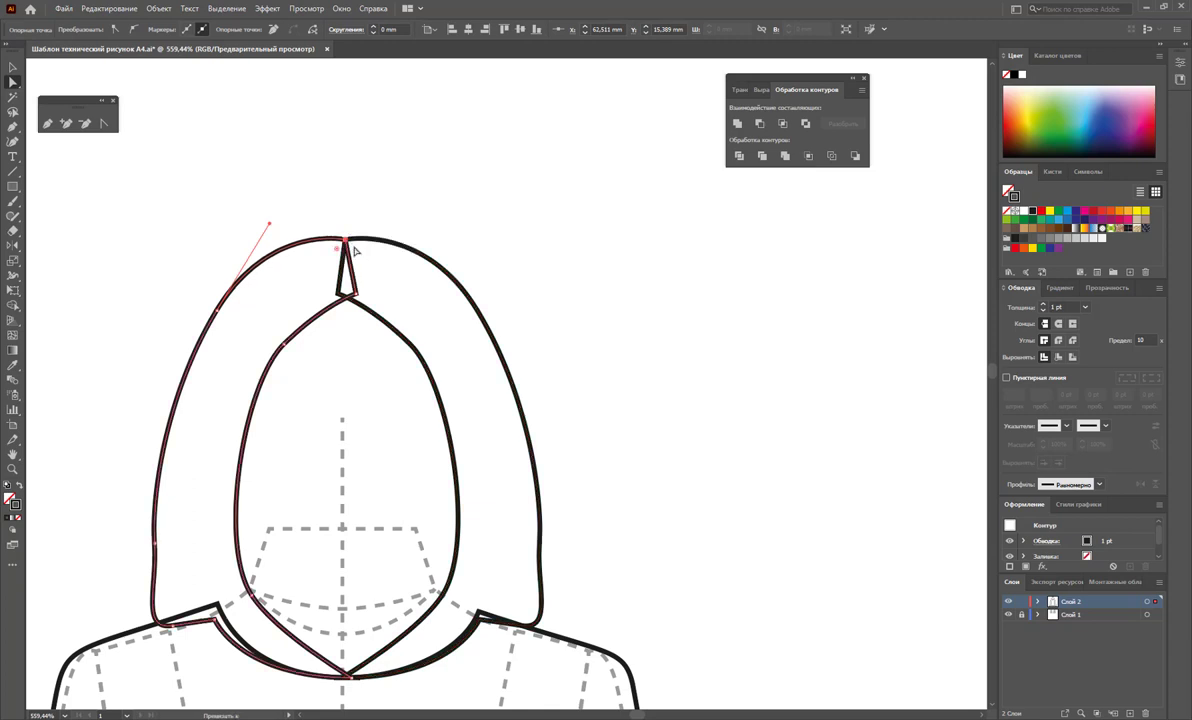
click(358, 304)
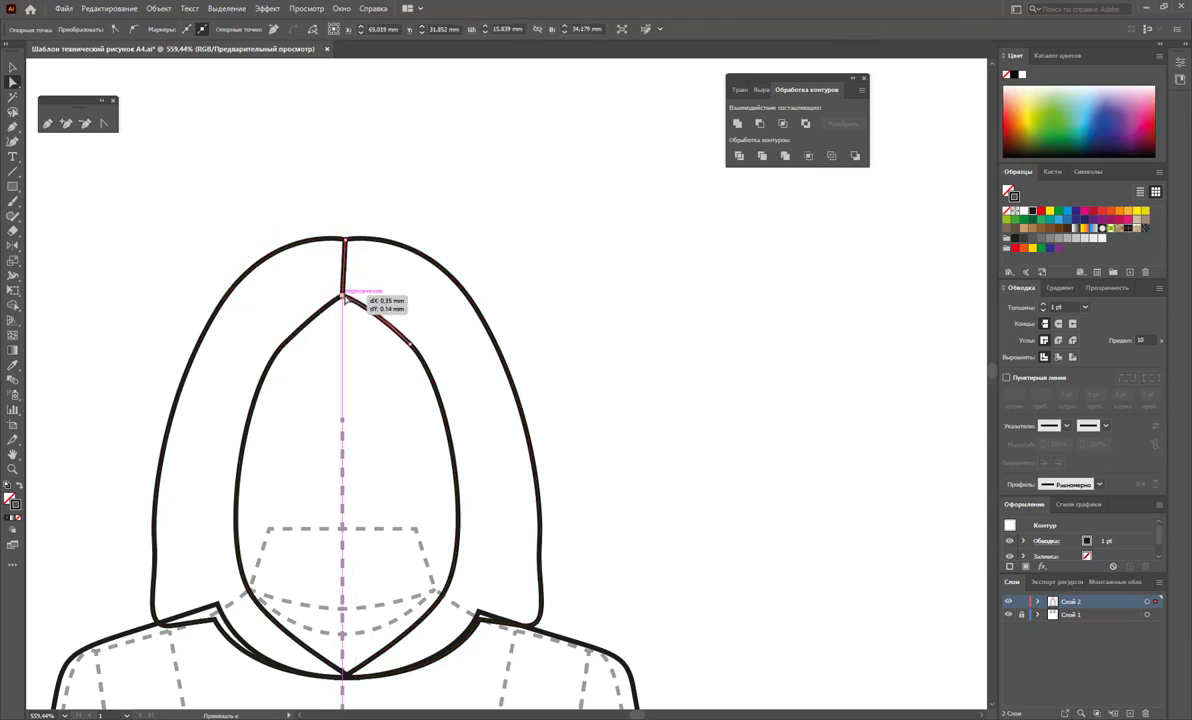
drag(341, 296, 343, 297)
click(100, 122)
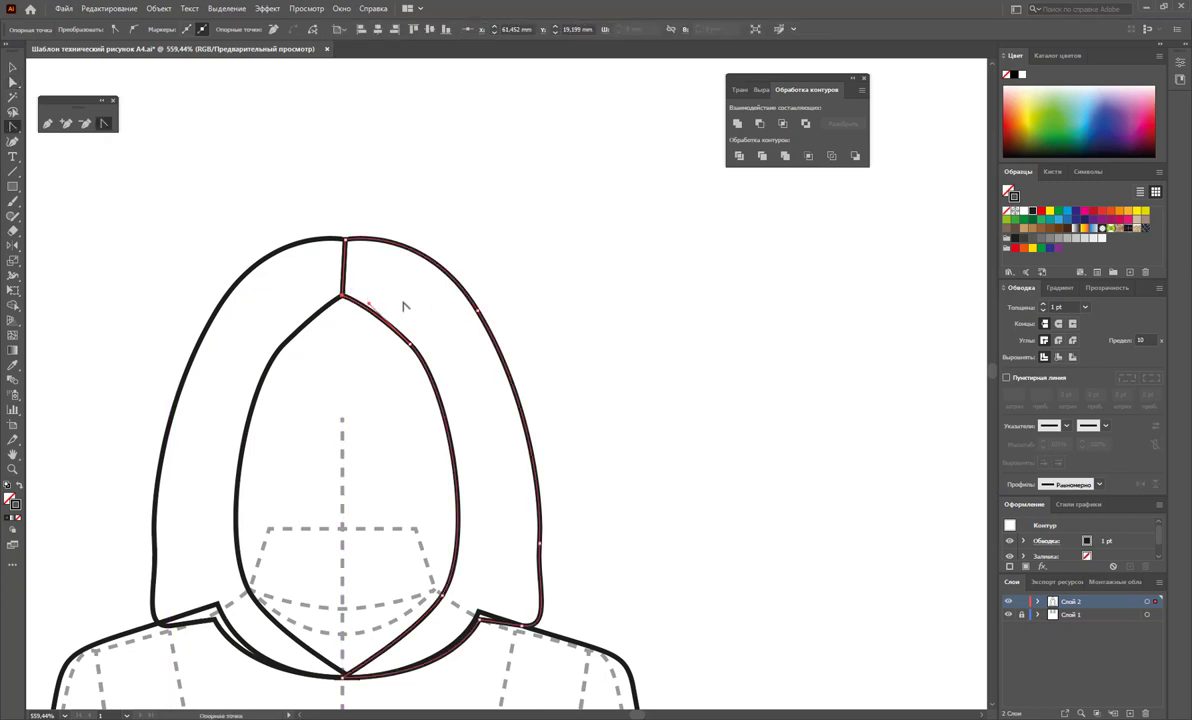
drag(348, 293, 316, 293)
key(ctrl+z)
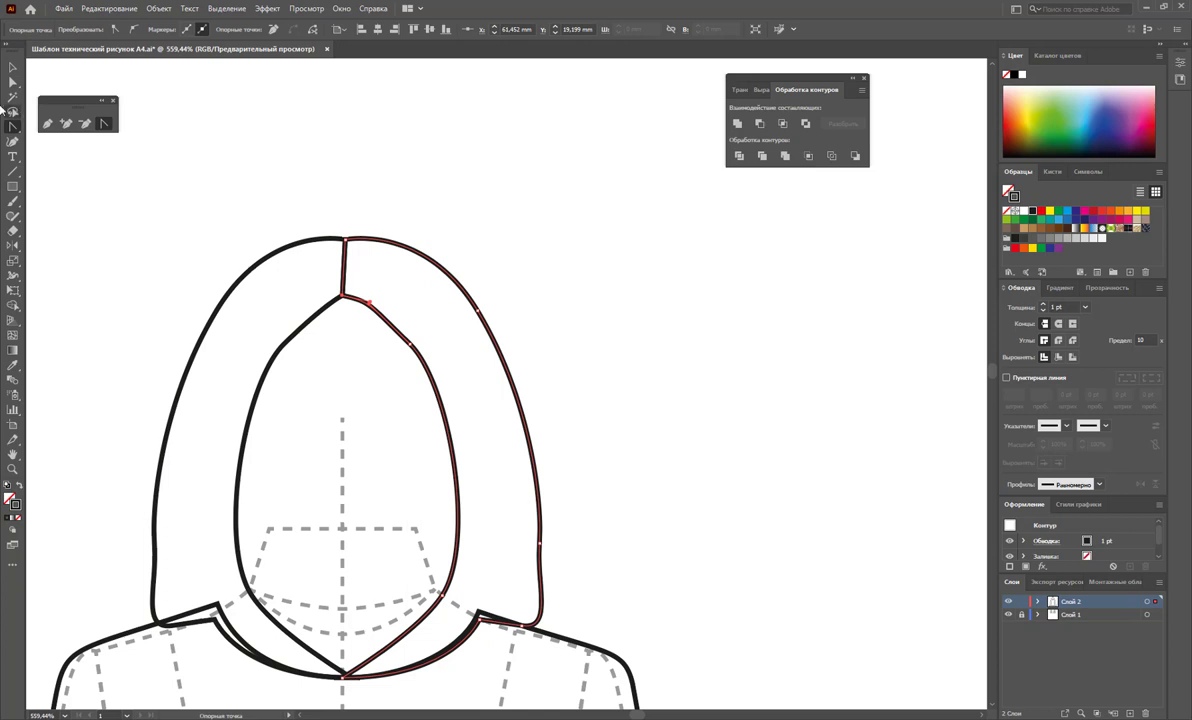
- Move the left hood half's top segment onto the centre seam and select the top junction anchors
click(15, 84)
click(320, 313)
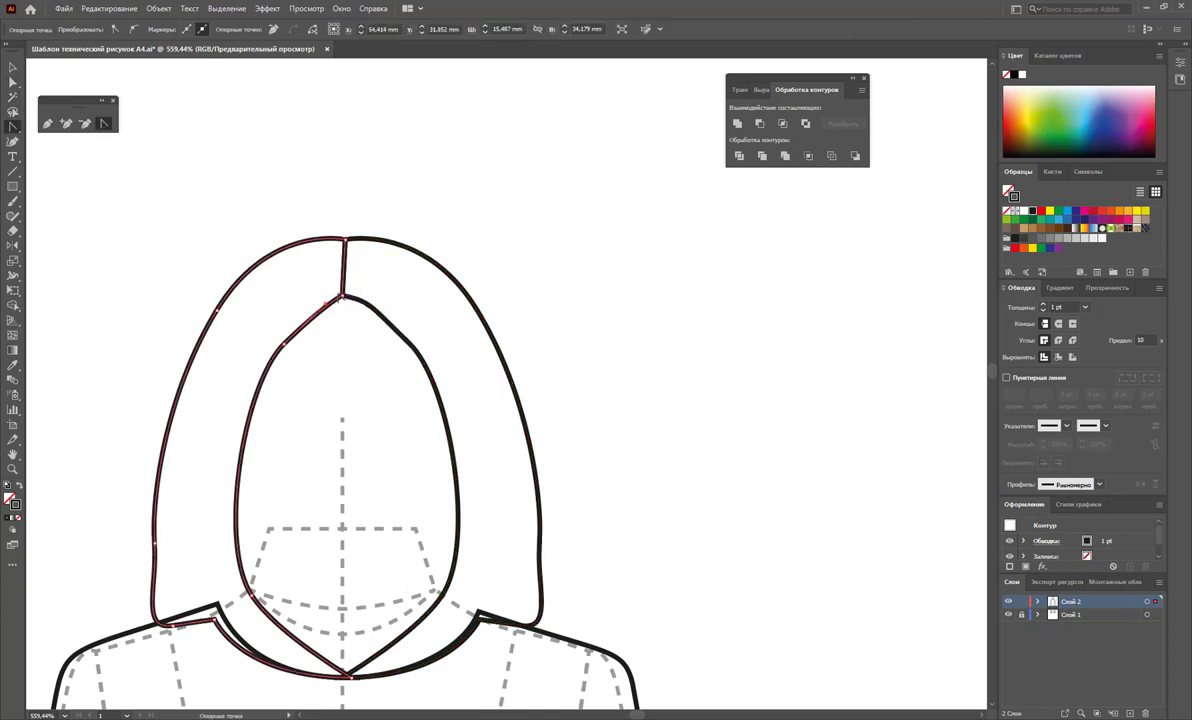
drag(343, 297, 364, 288)
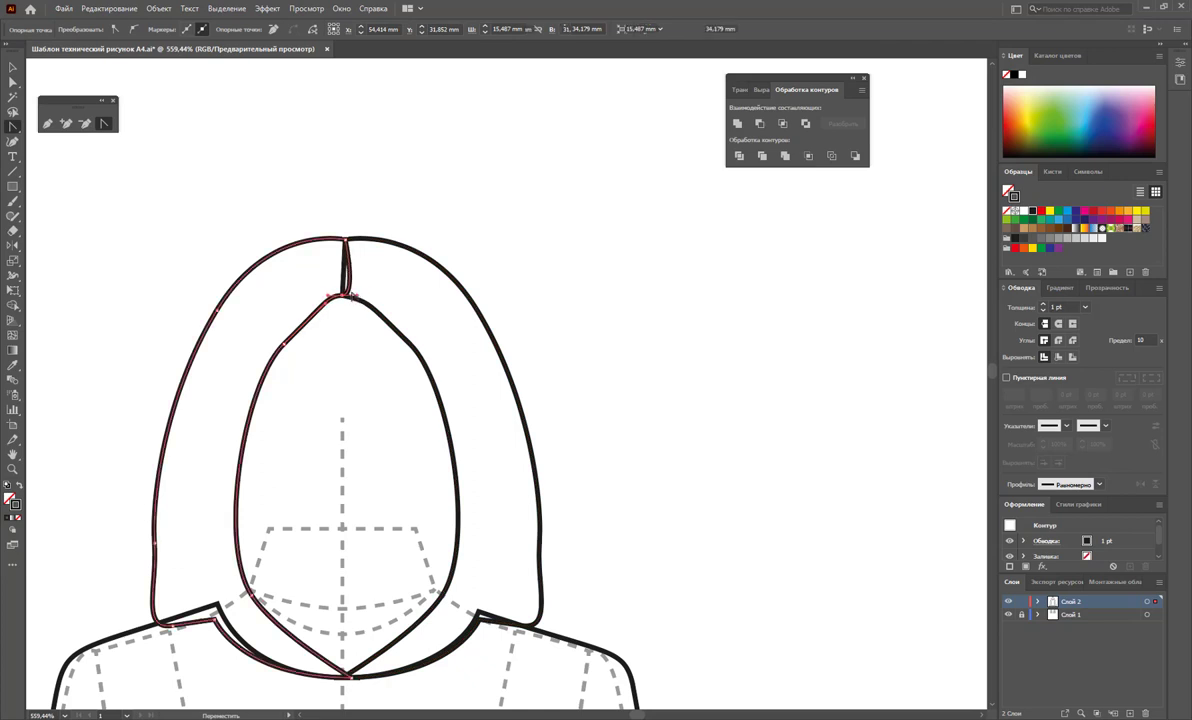
click(251, 250)
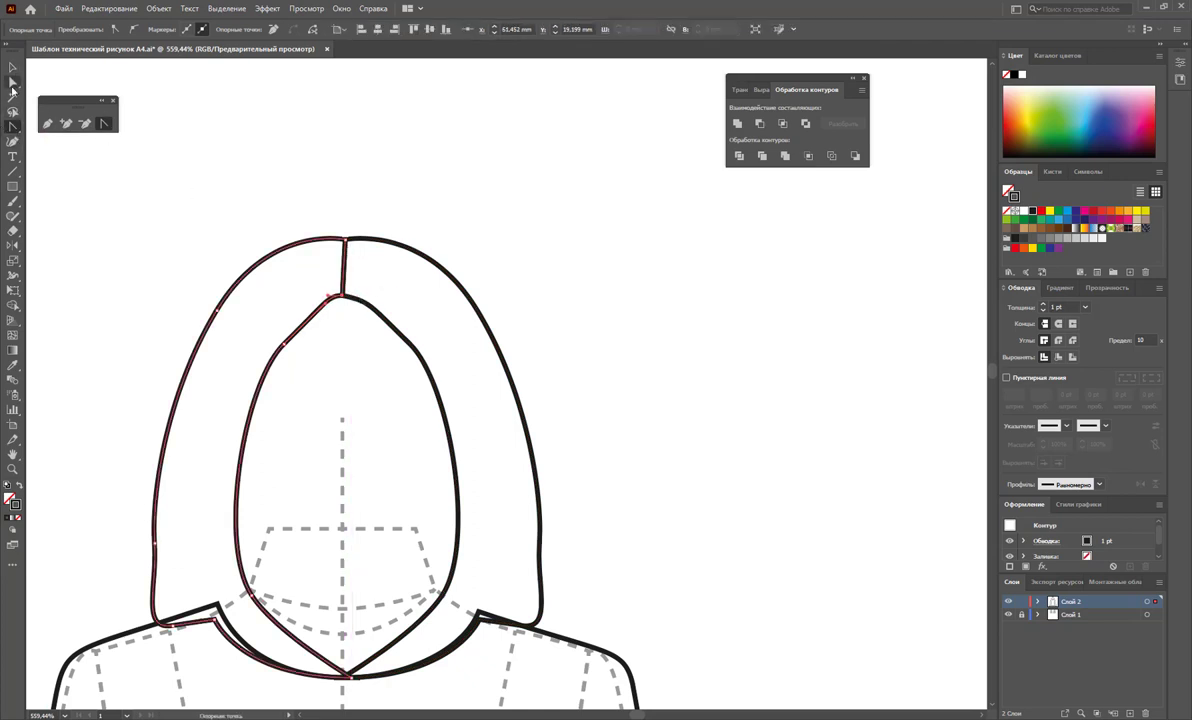
click(12, 84)
shift+click(330, 291)
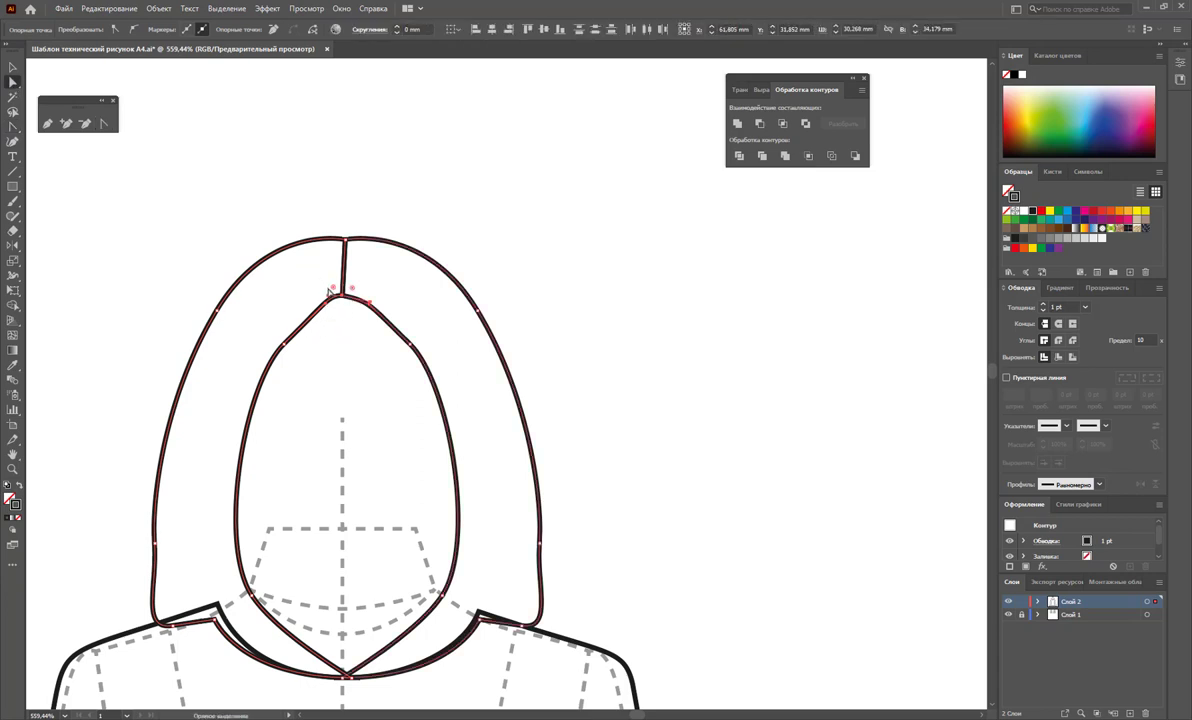
click(324, 287)
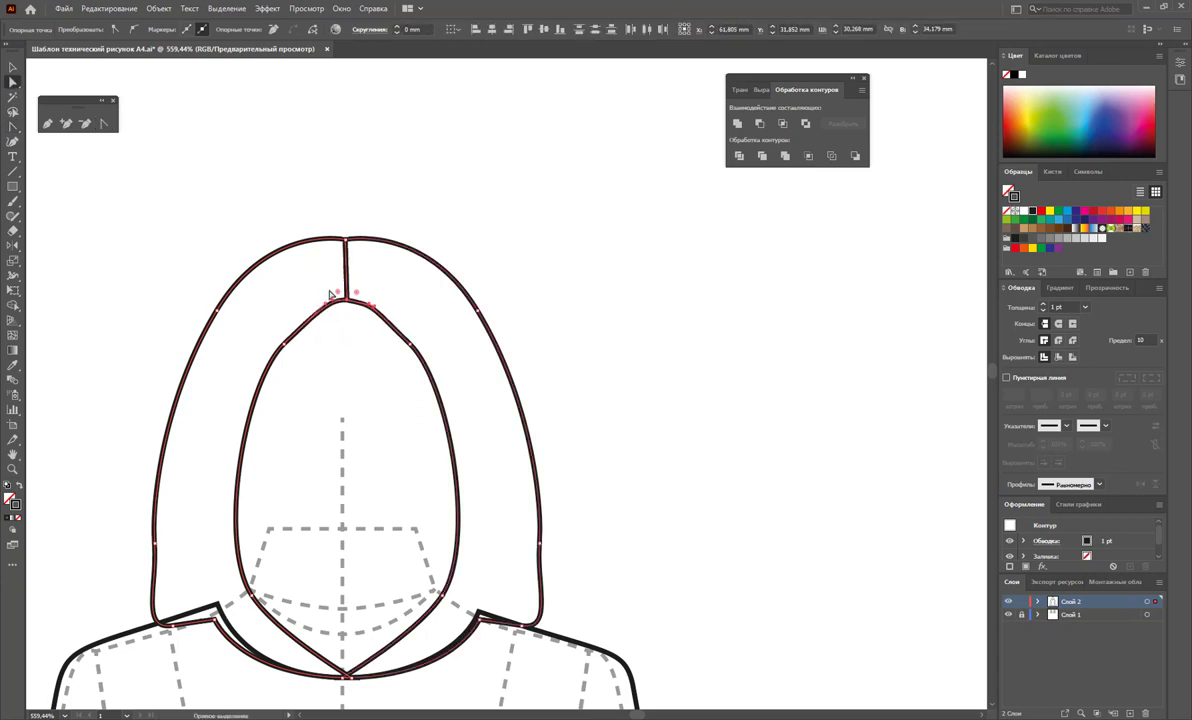
- Raise the hood's crown curve and adjust the left outer curve's handle for a smooth arc
drag(349, 226, 338, 253)
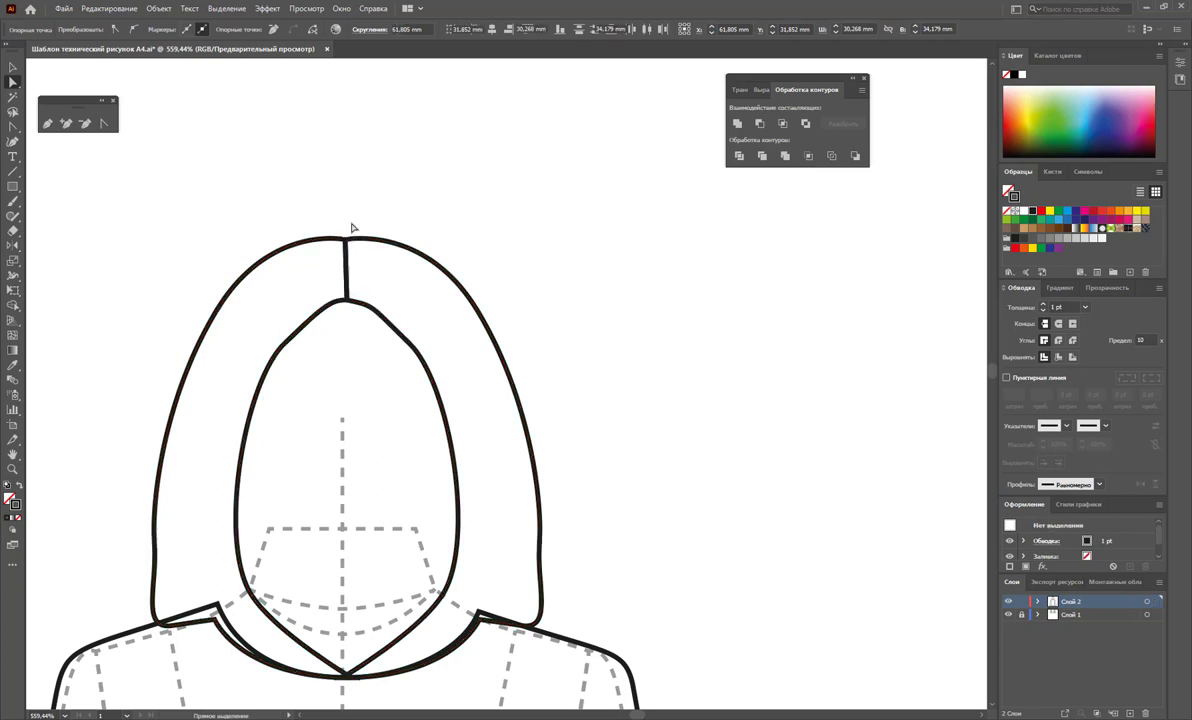
drag(409, 243, 429, 230)
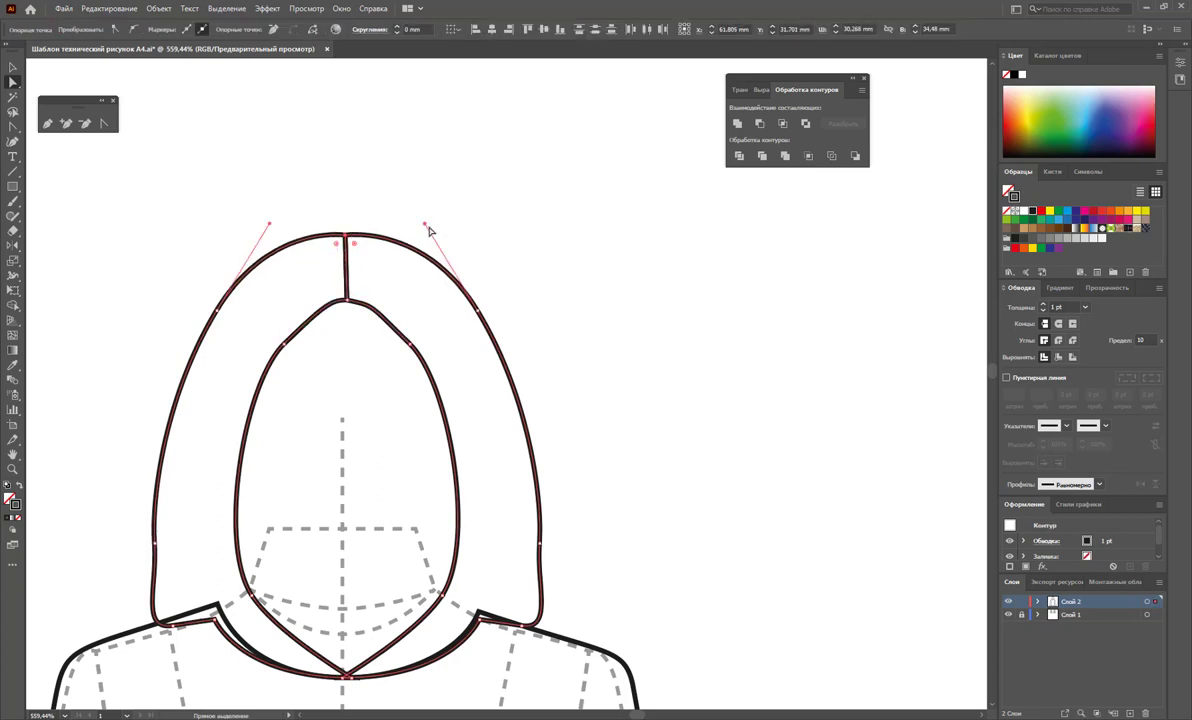
click(425, 228)
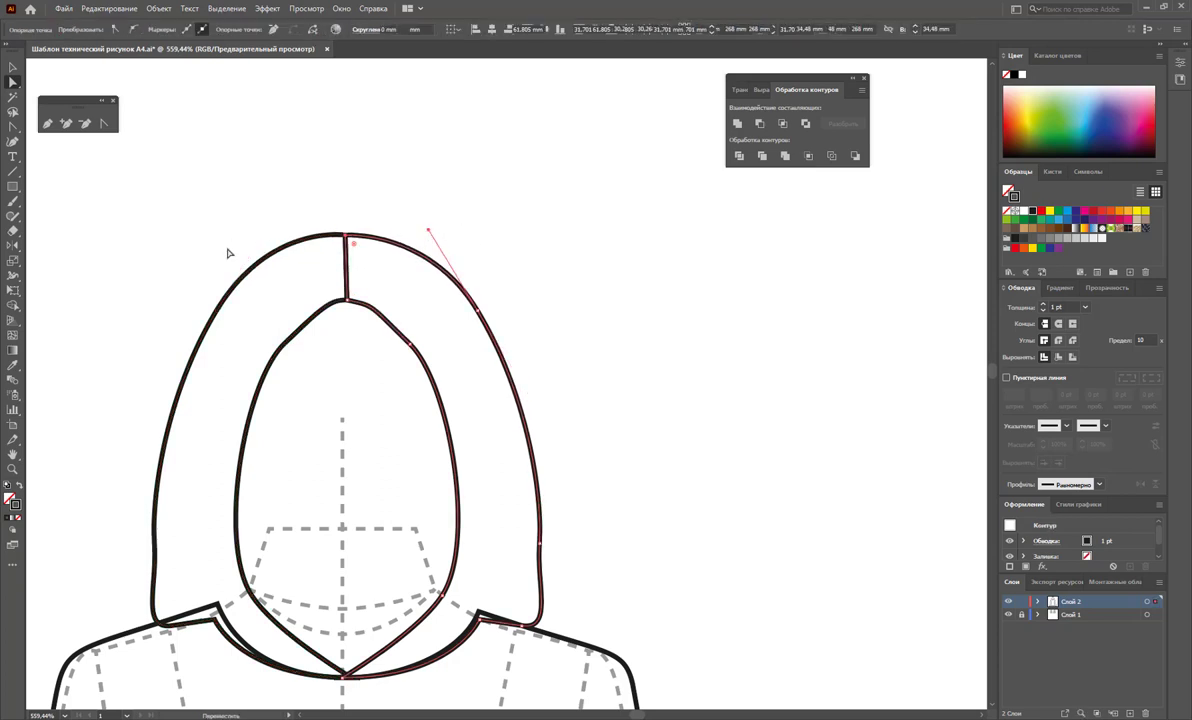
click(213, 310)
click(214, 309)
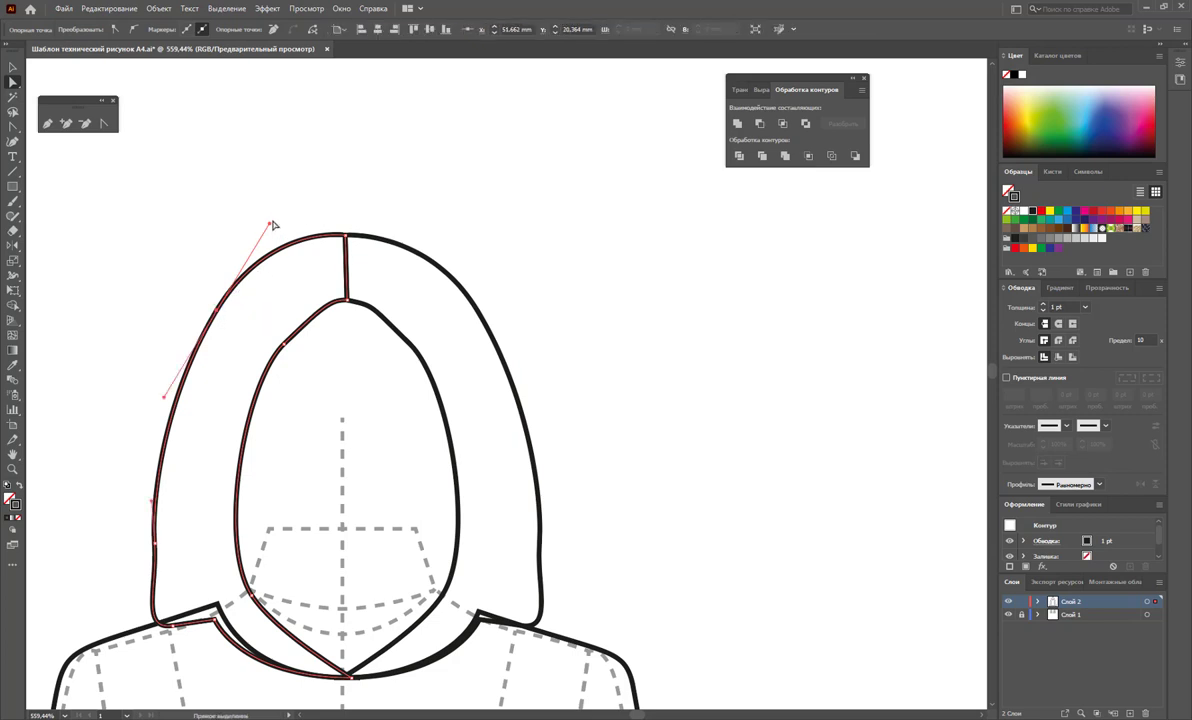
drag(270, 224, 258, 236)
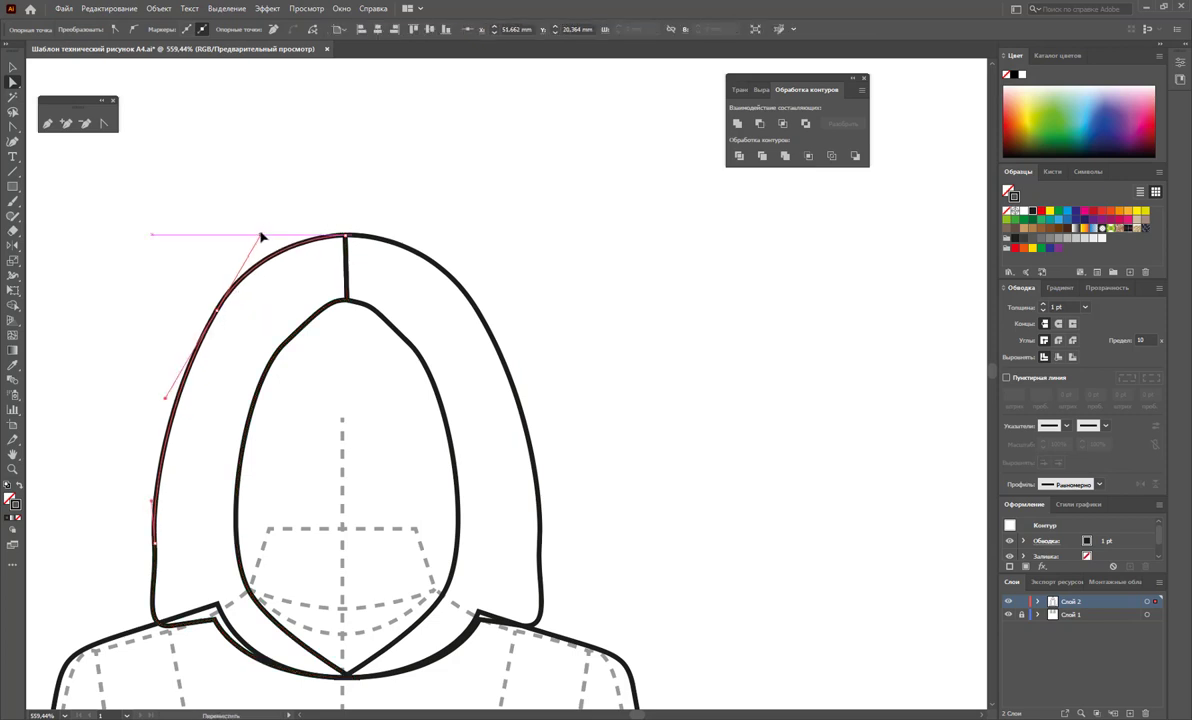
click(307, 208)
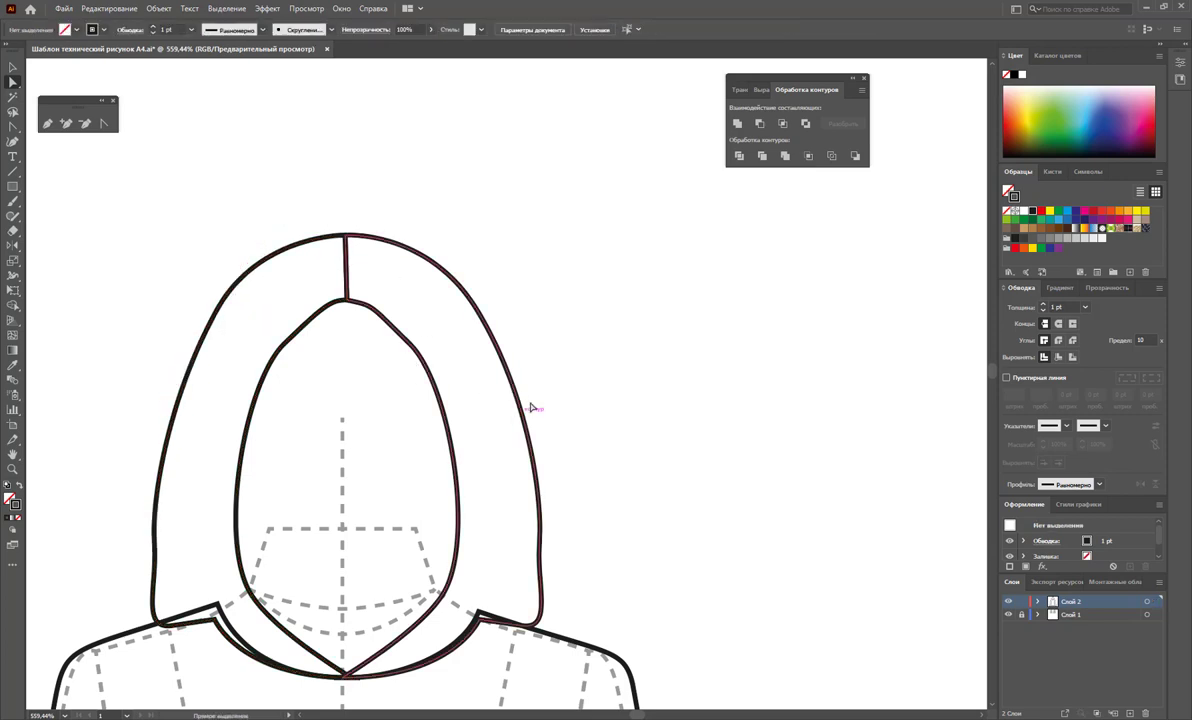
click(370, 305)
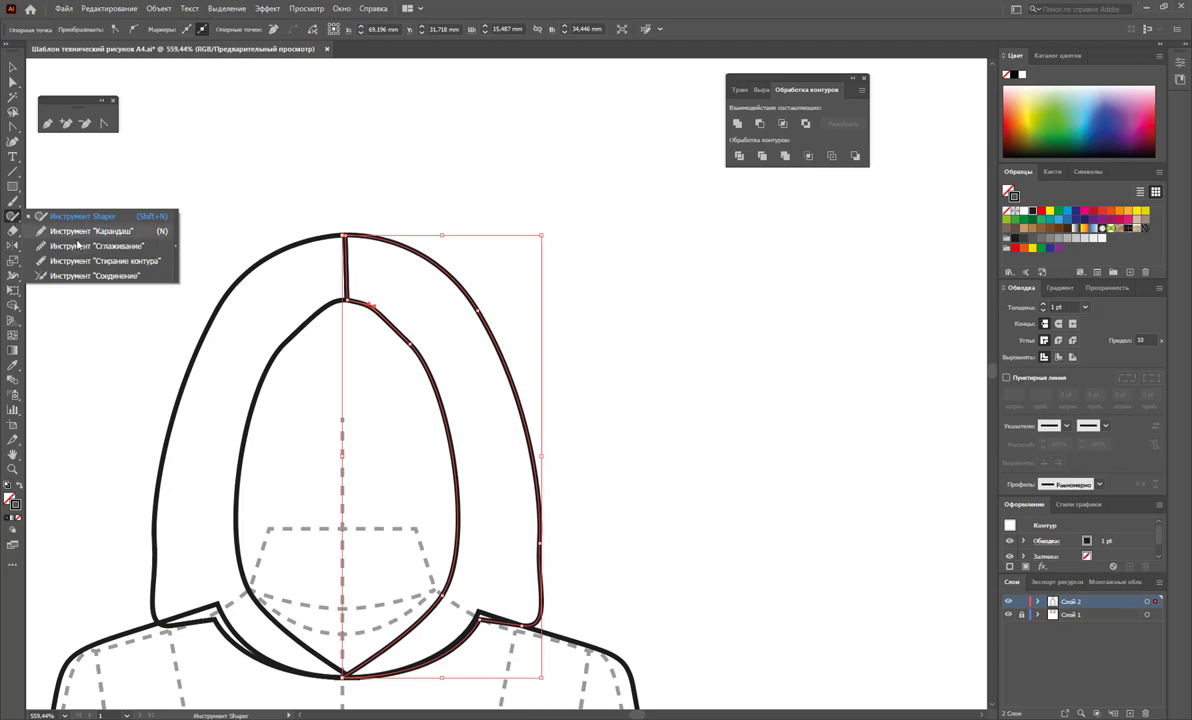
- Smooth out the bump on the right inner hood curve and the kink on the left, then deselect
drag(15, 216, 60, 231)
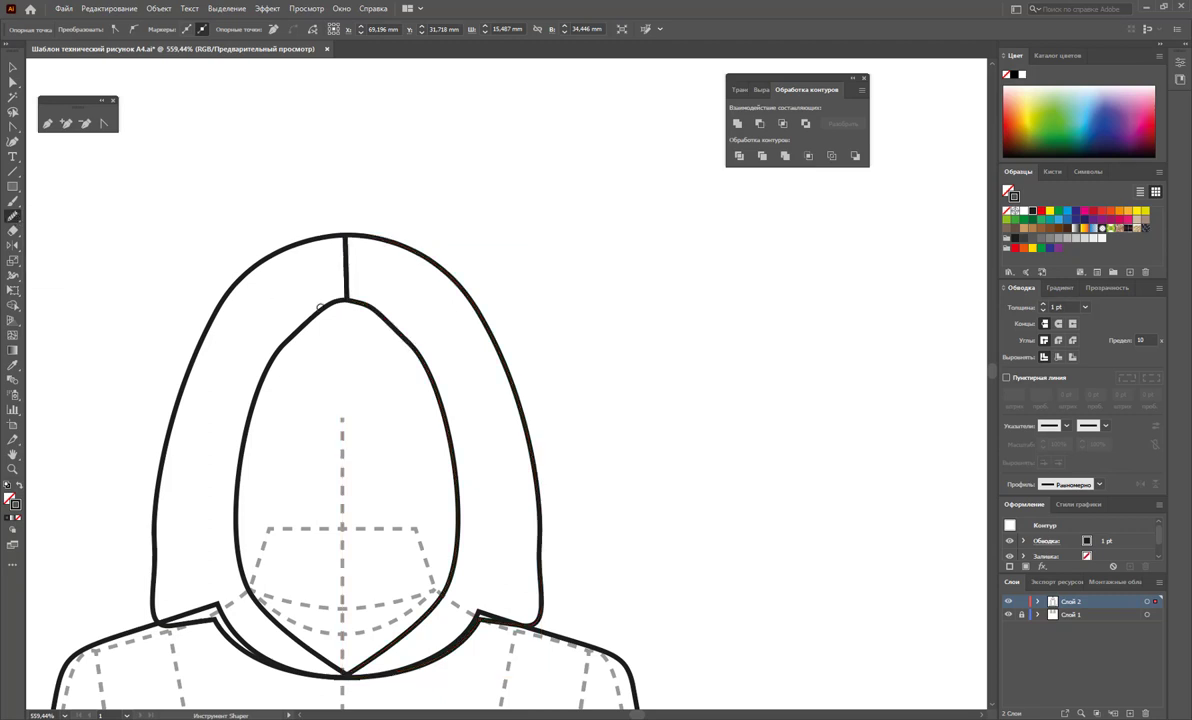
ctrl+click(462, 262)
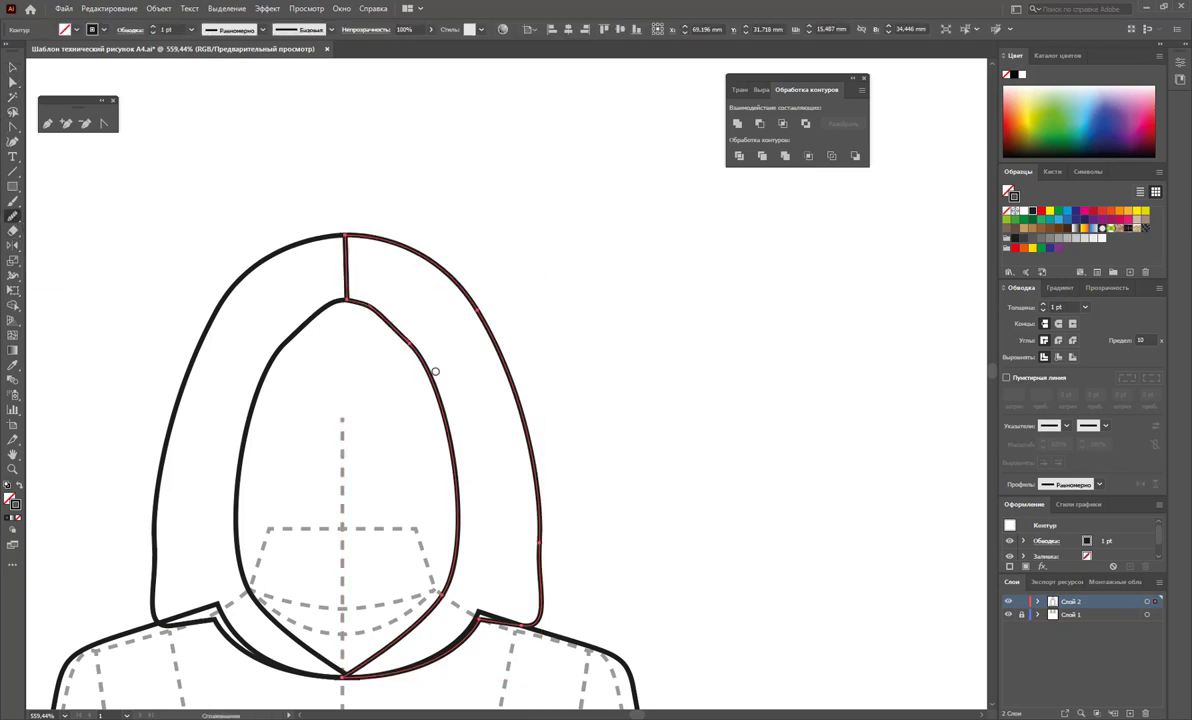
mouse_move(435, 371)
mouse_down()
mouse_move(401, 371)
mouse_move(380, 466)
mouse_up()
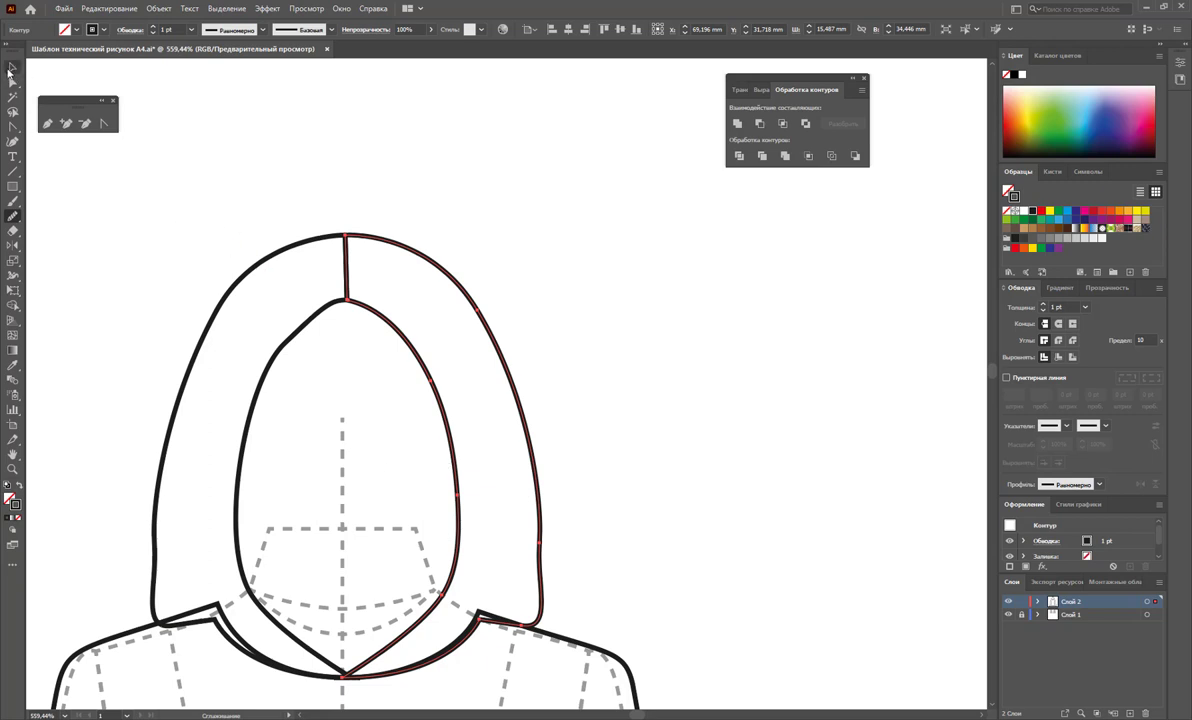
click(12, 68)
click(293, 330)
click(13, 215)
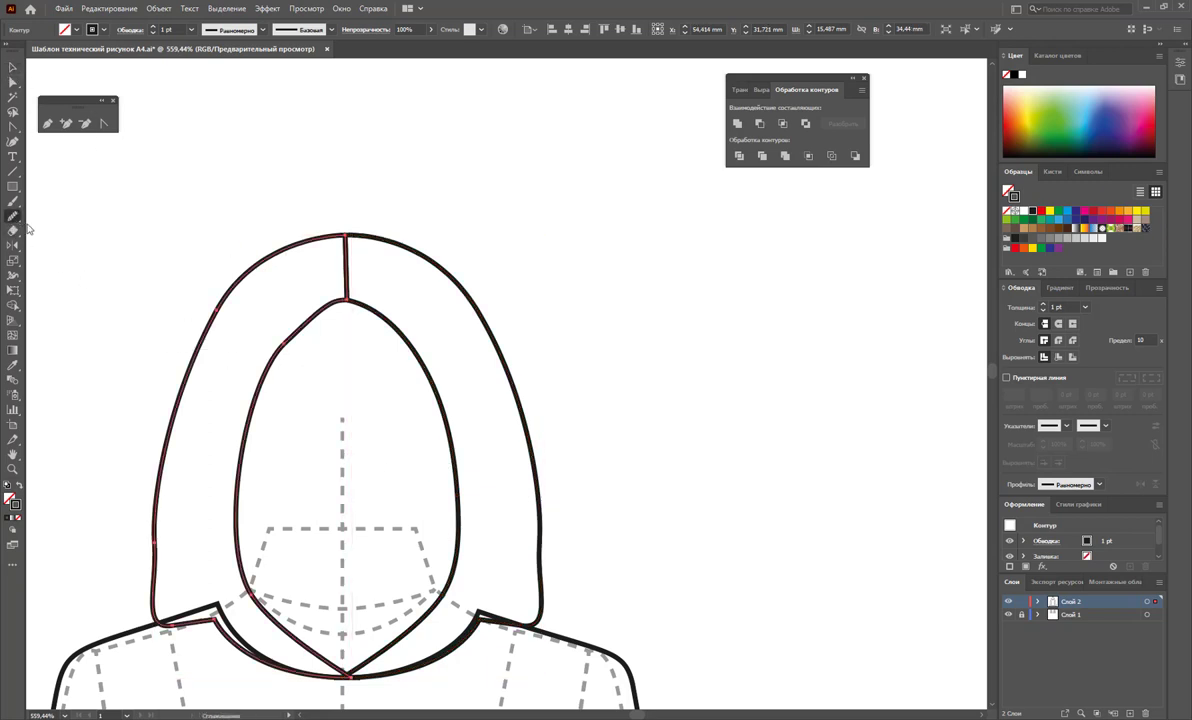
drag(282, 348, 318, 318)
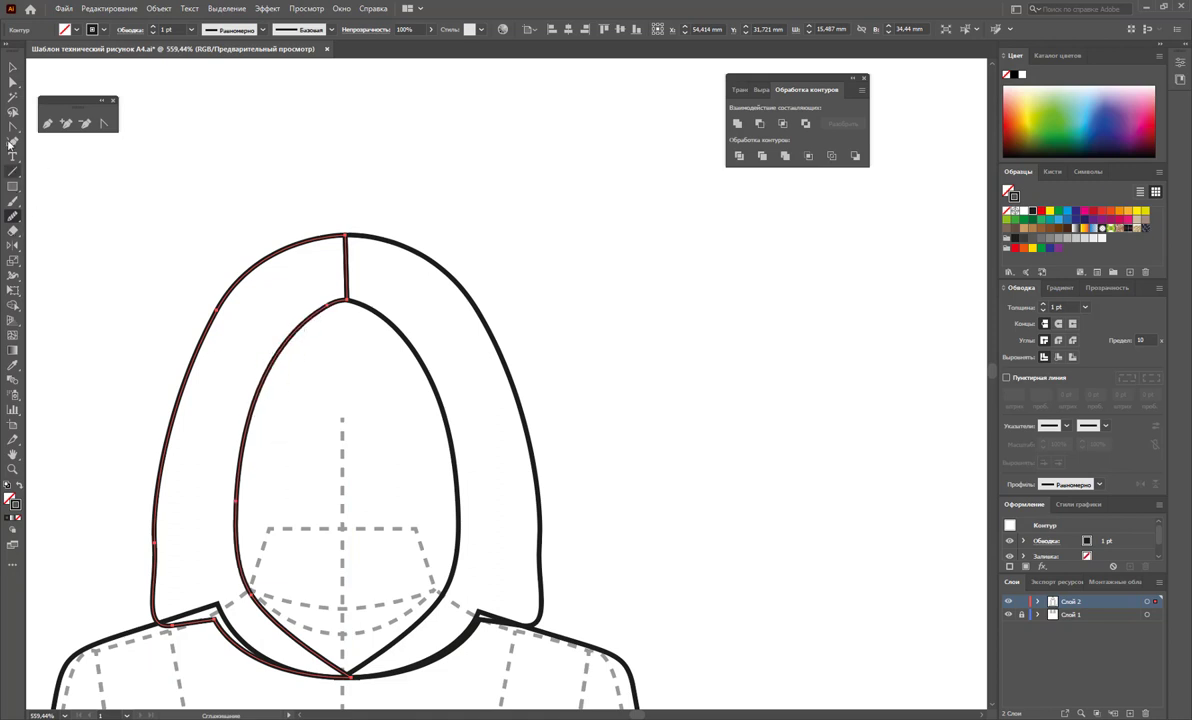
click(12, 68)
click(293, 294)
scroll(293, 294, down, 2)
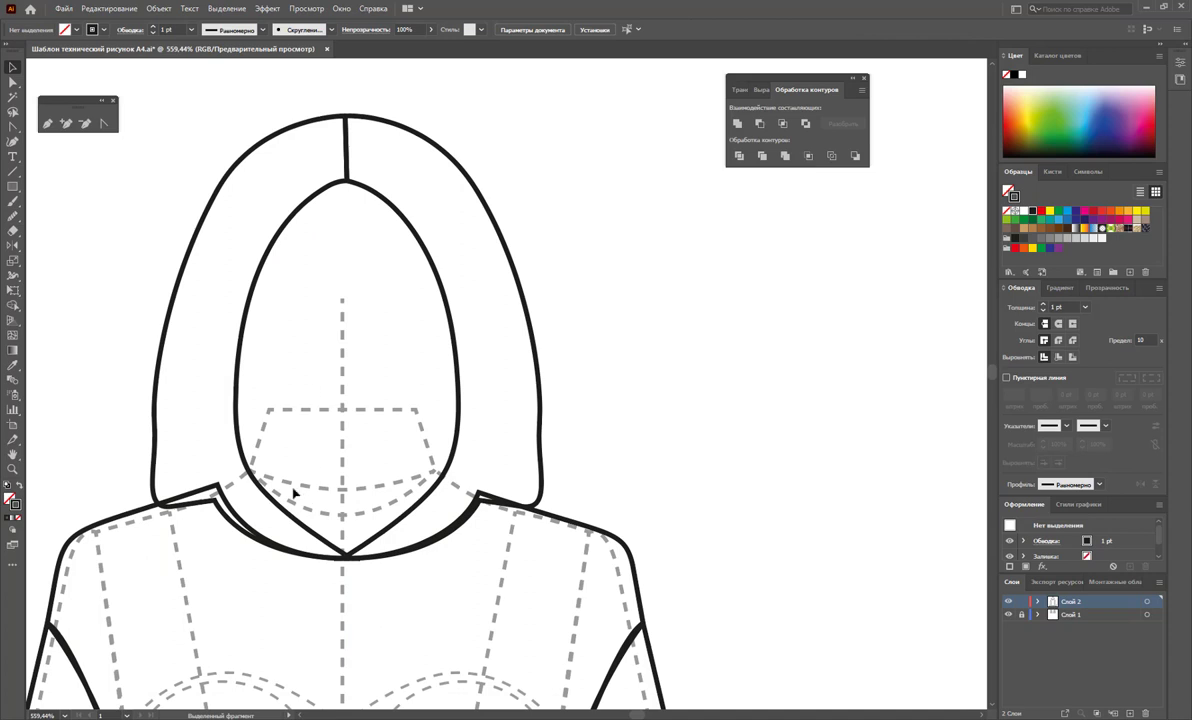
- Draw a closed curved neckline band from the left neck point through the V to the right shoulder
click(47, 123)
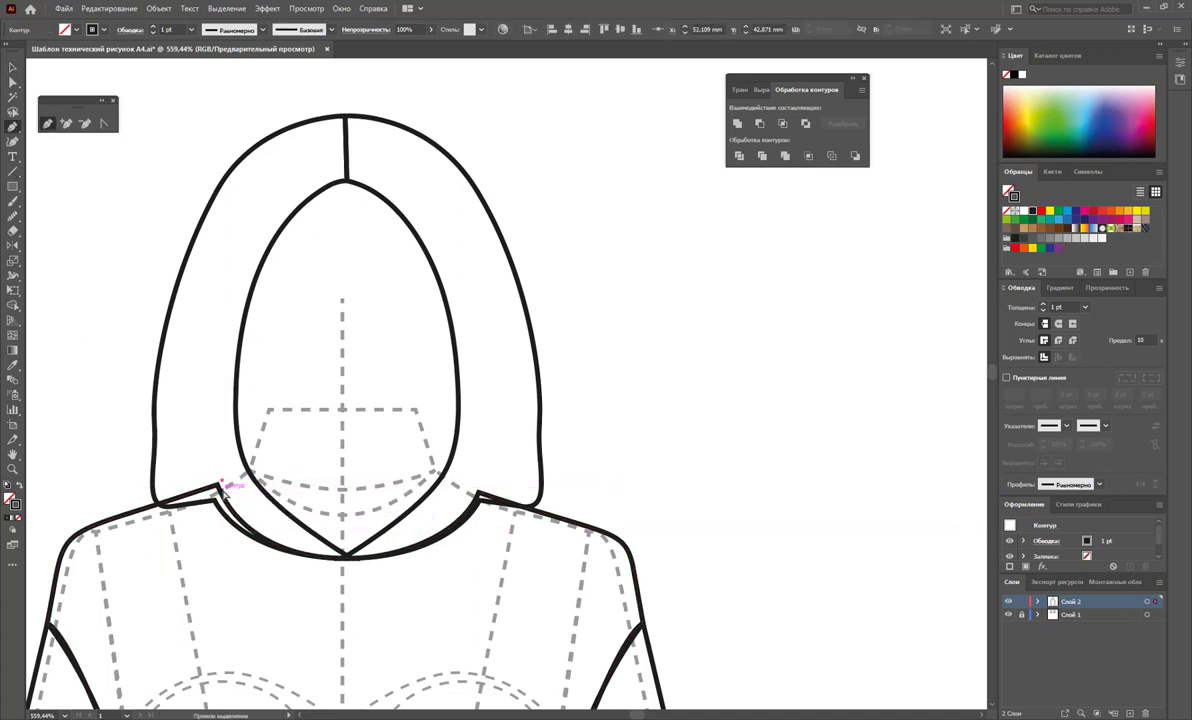
click(217, 485)
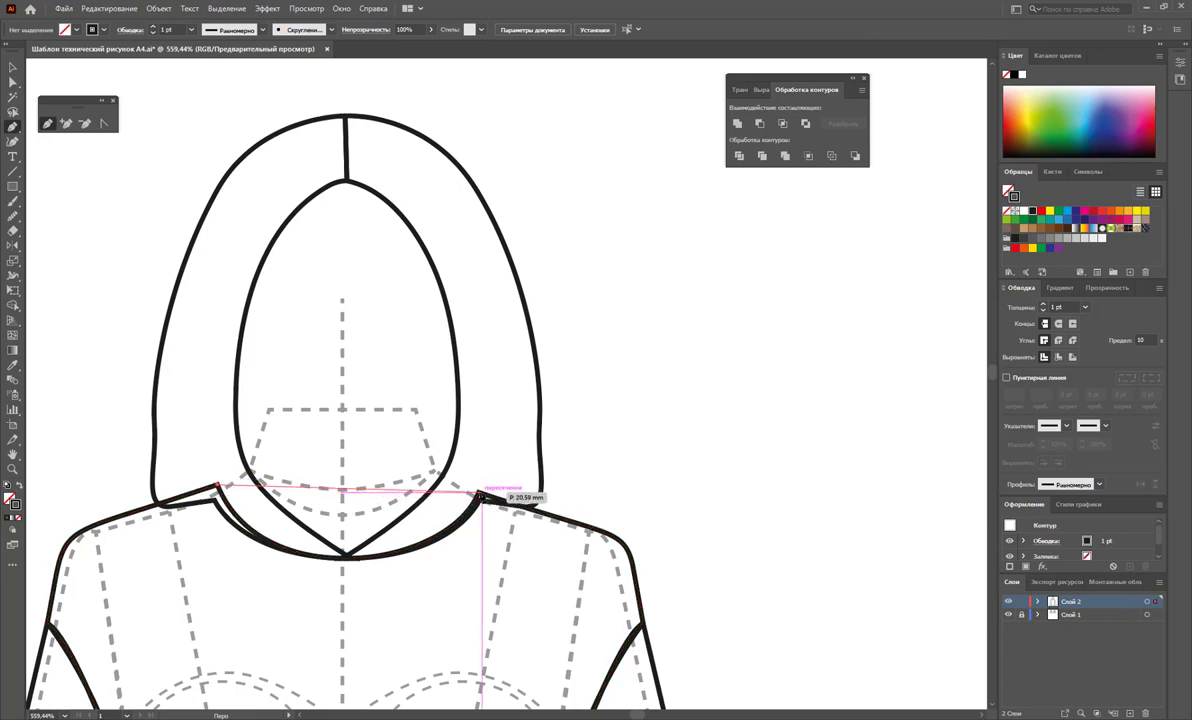
mouse_move(478, 494)
mouse_down()
mouse_move(563, 527)
mouse_move(553, 532)
mouse_move(566, 514)
mouse_up()
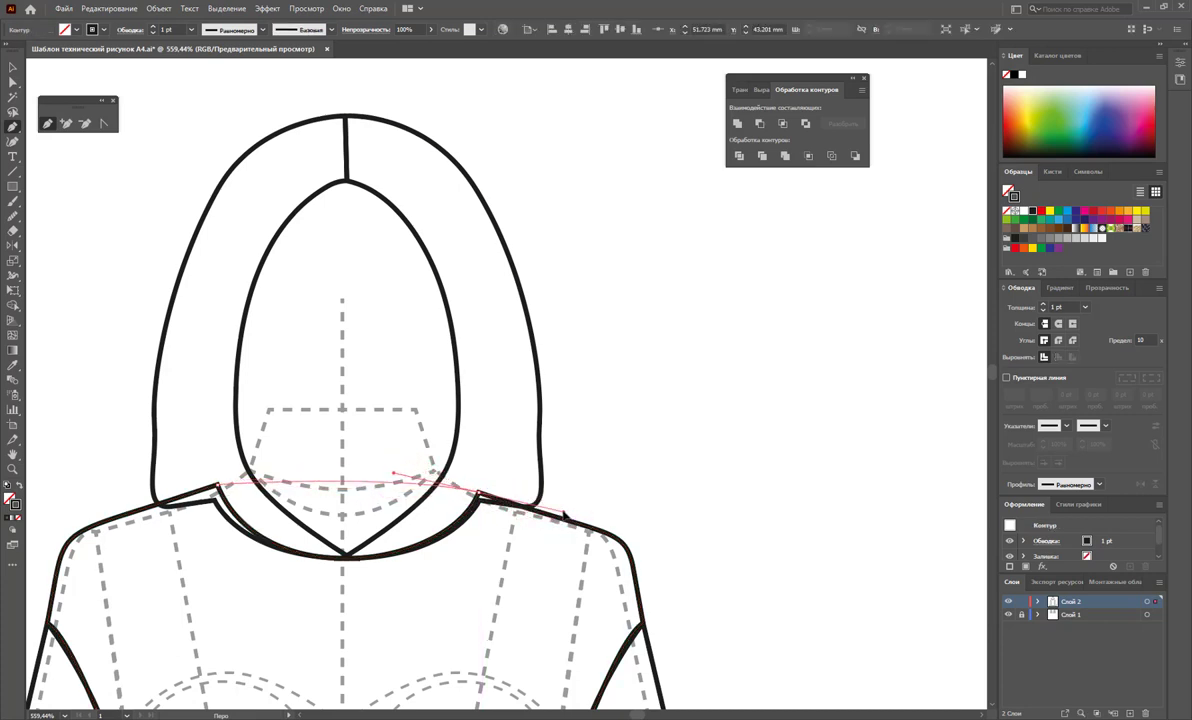
click(345, 556)
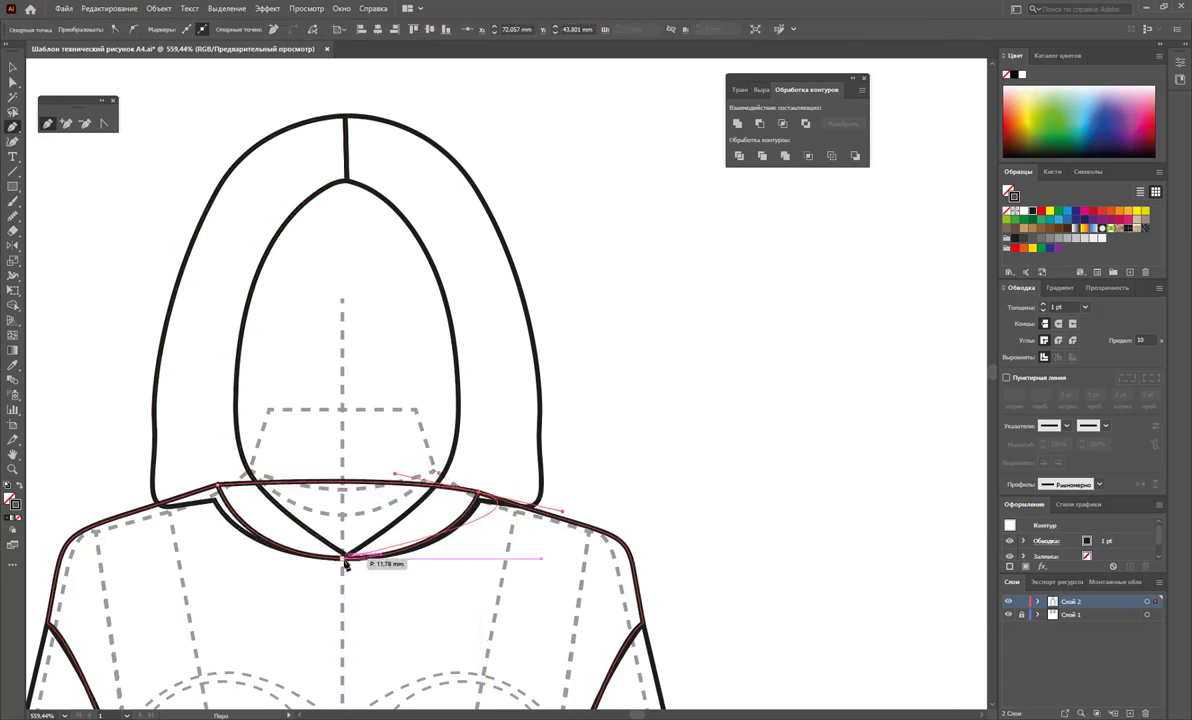
drag(217, 485, 185, 412)
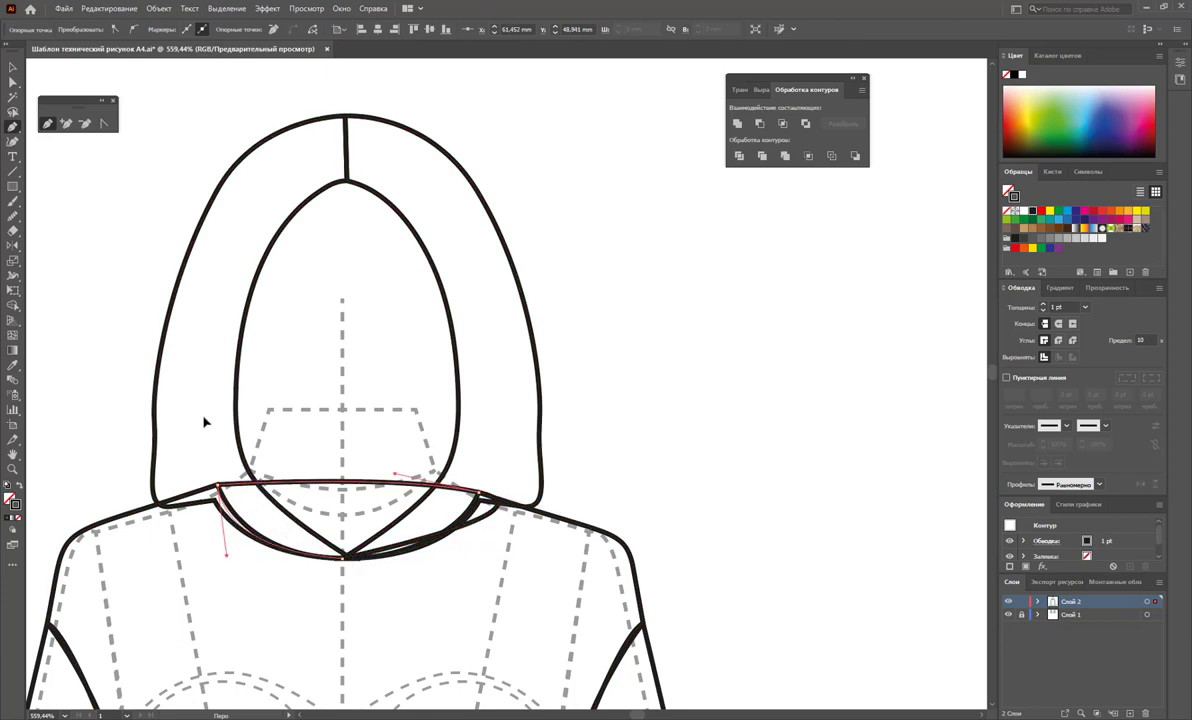
key(v)
- Send the neckline path to the back, behind the hood outline
click(359, 473)
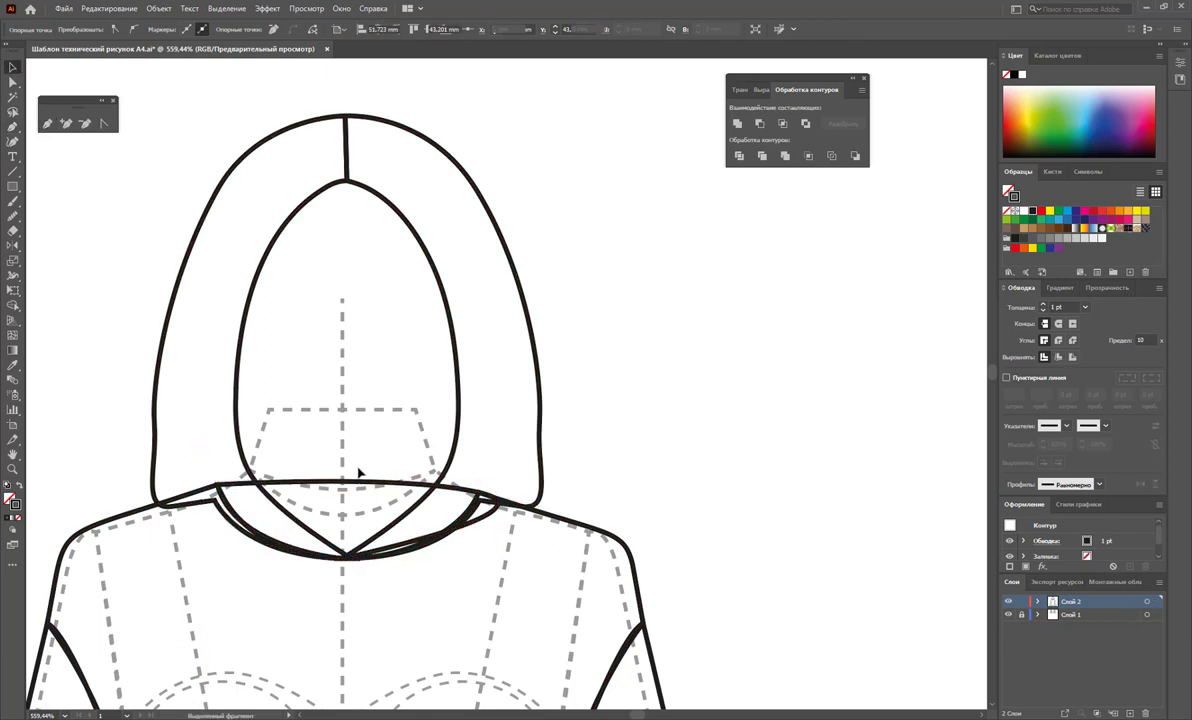
click(351, 494)
right_click(350, 492)
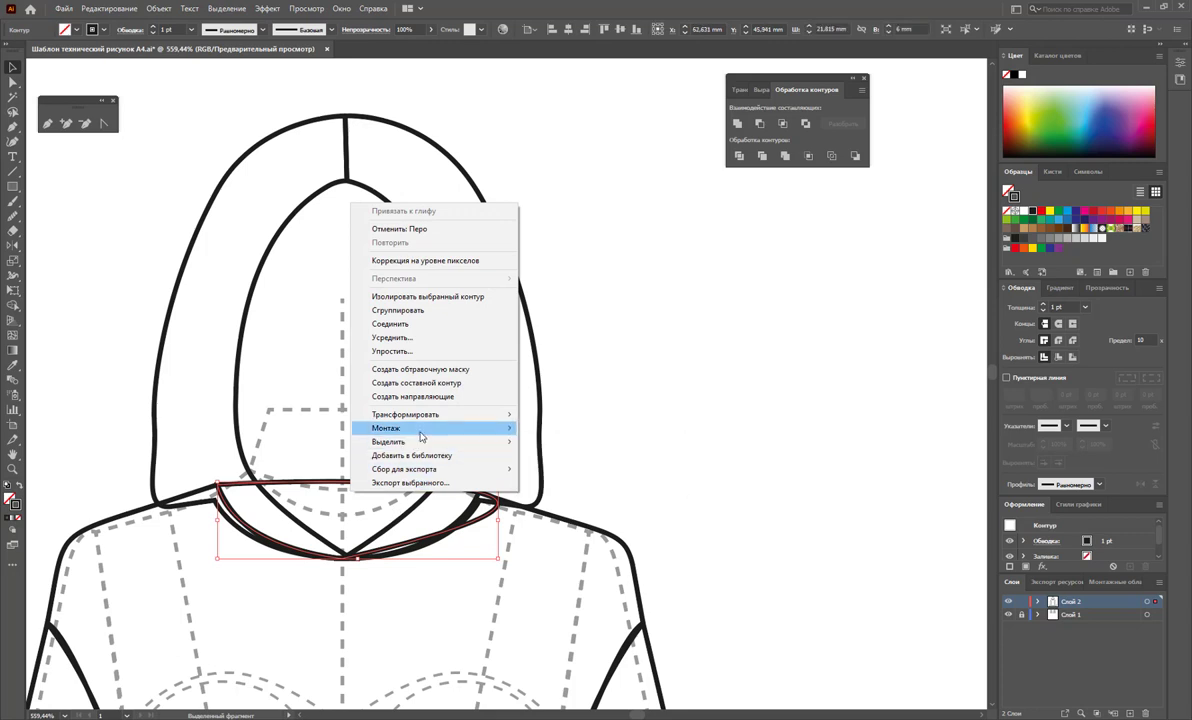
click(592, 468)
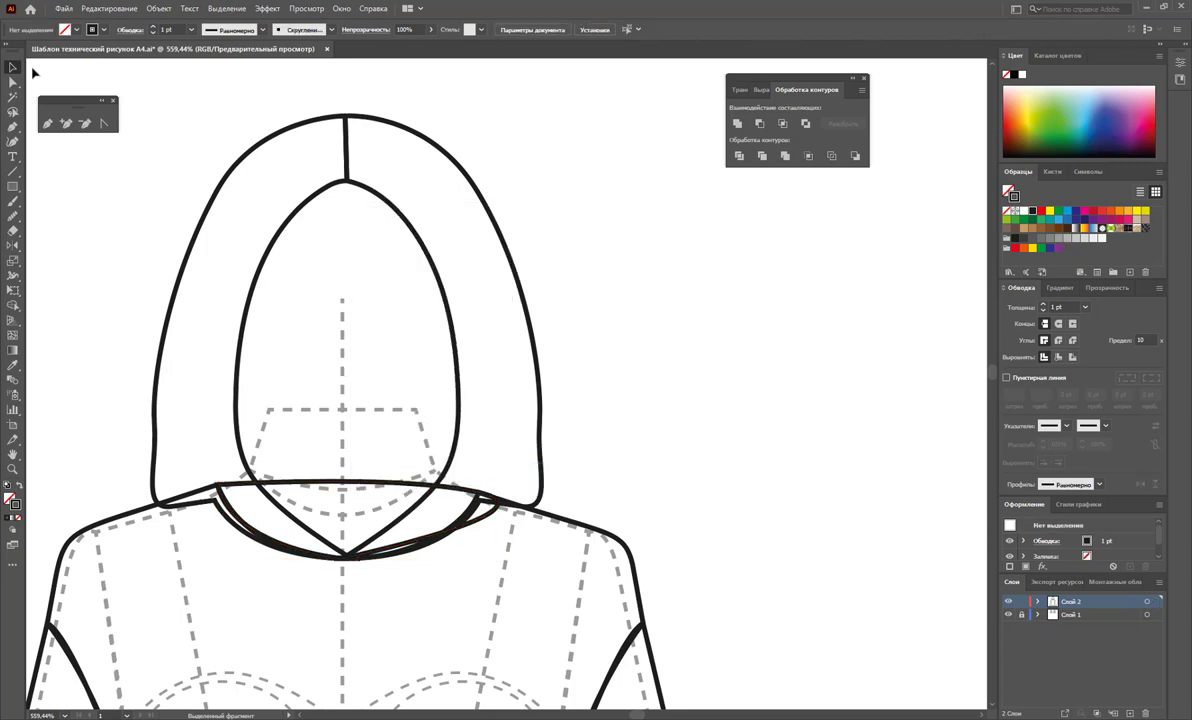
click(48, 123)
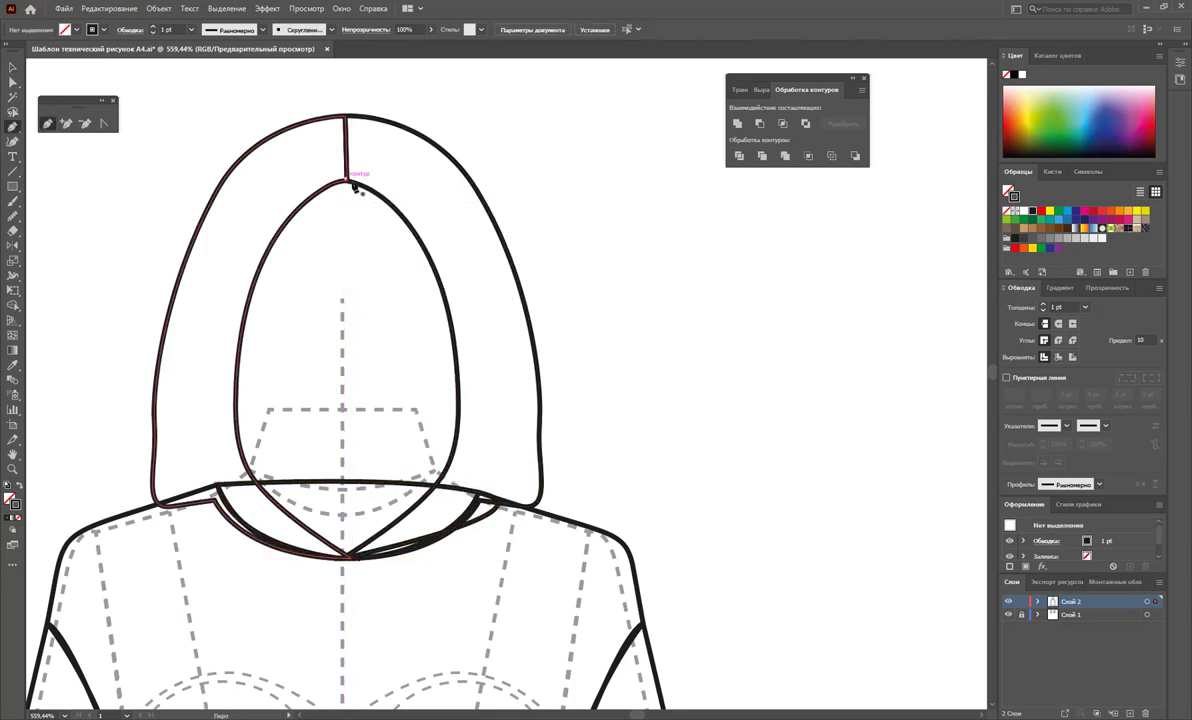
- Pen-trace a closed arch from the hood apex down both inner edges to the neckline points
click(346, 180)
drag(459, 343, 459, 480)
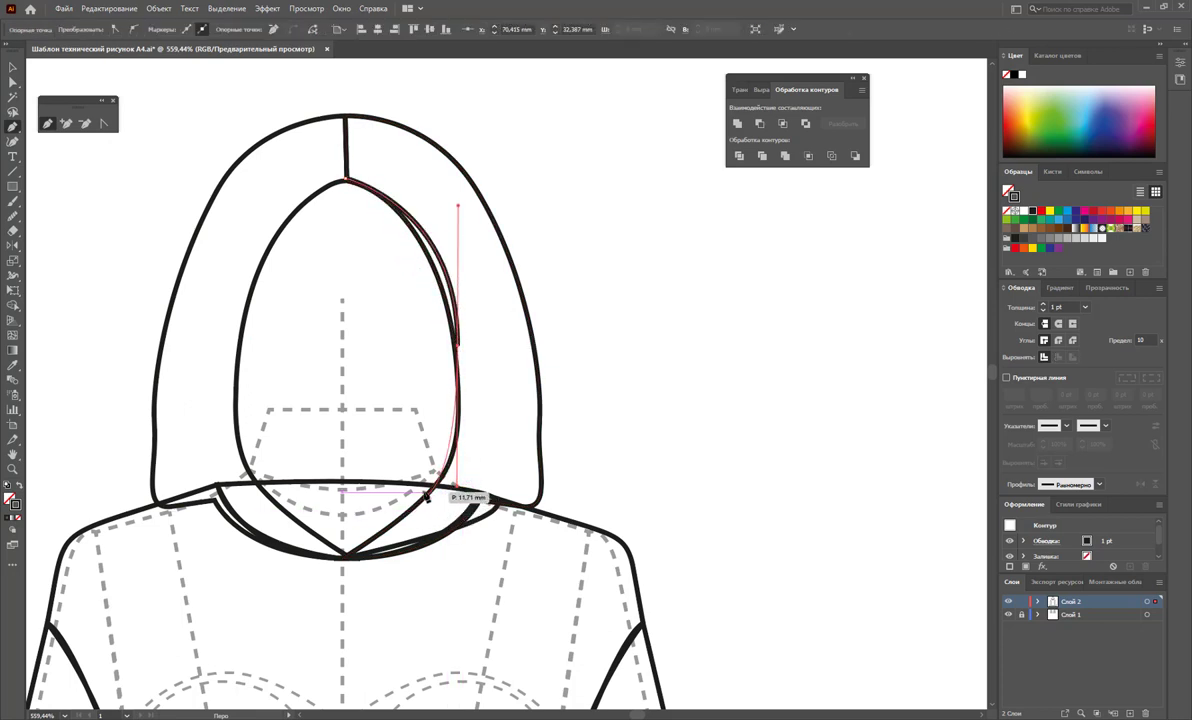
drag(440, 484, 406, 508)
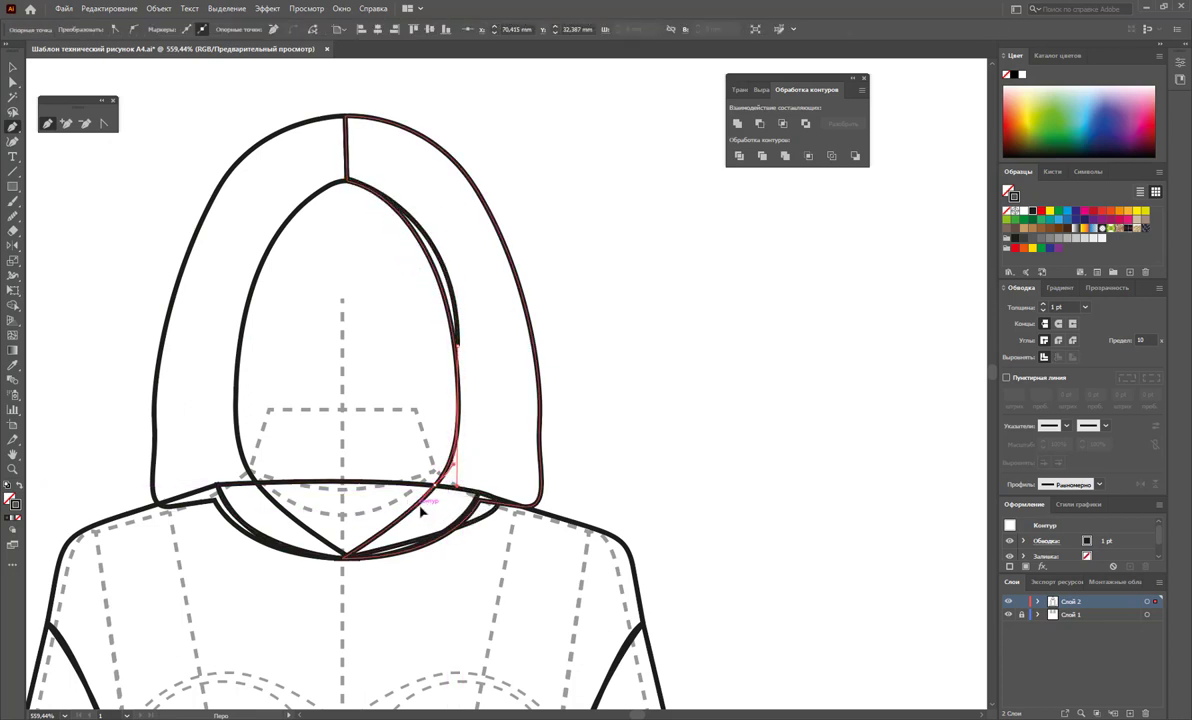
key(ctrl+z)
key(ctrl+z)
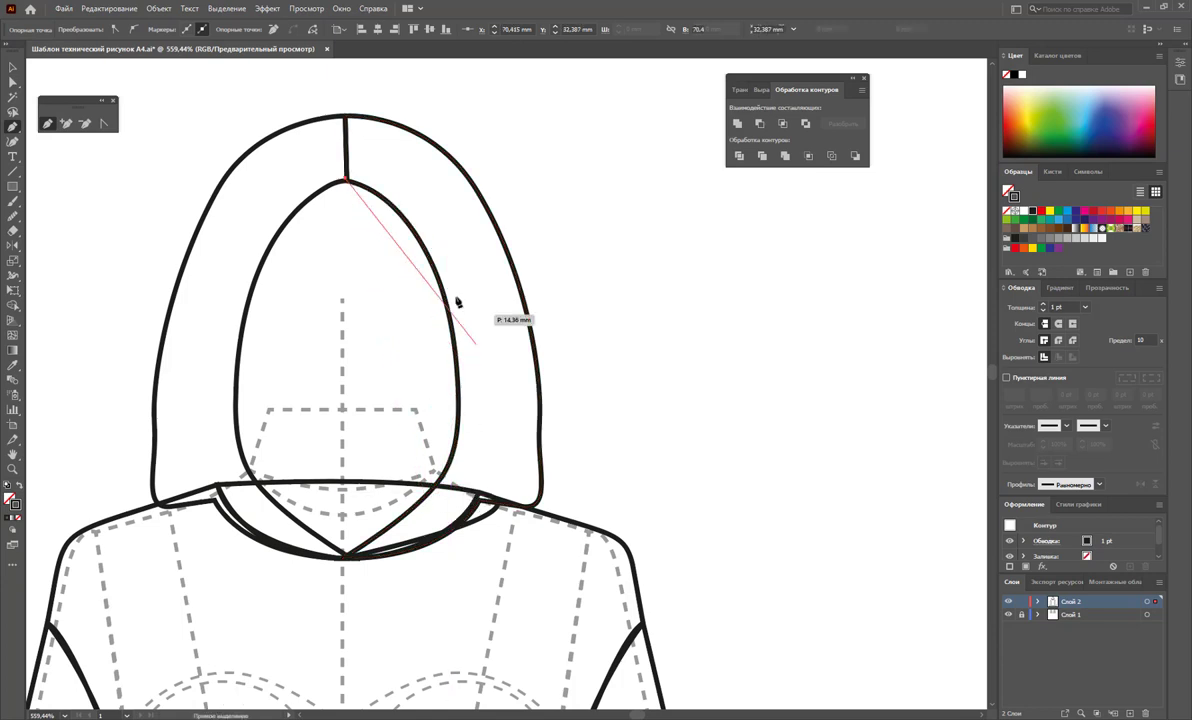
mouse_move(455, 329)
mouse_down()
mouse_move(490, 477)
mouse_move(465, 446)
mouse_up()
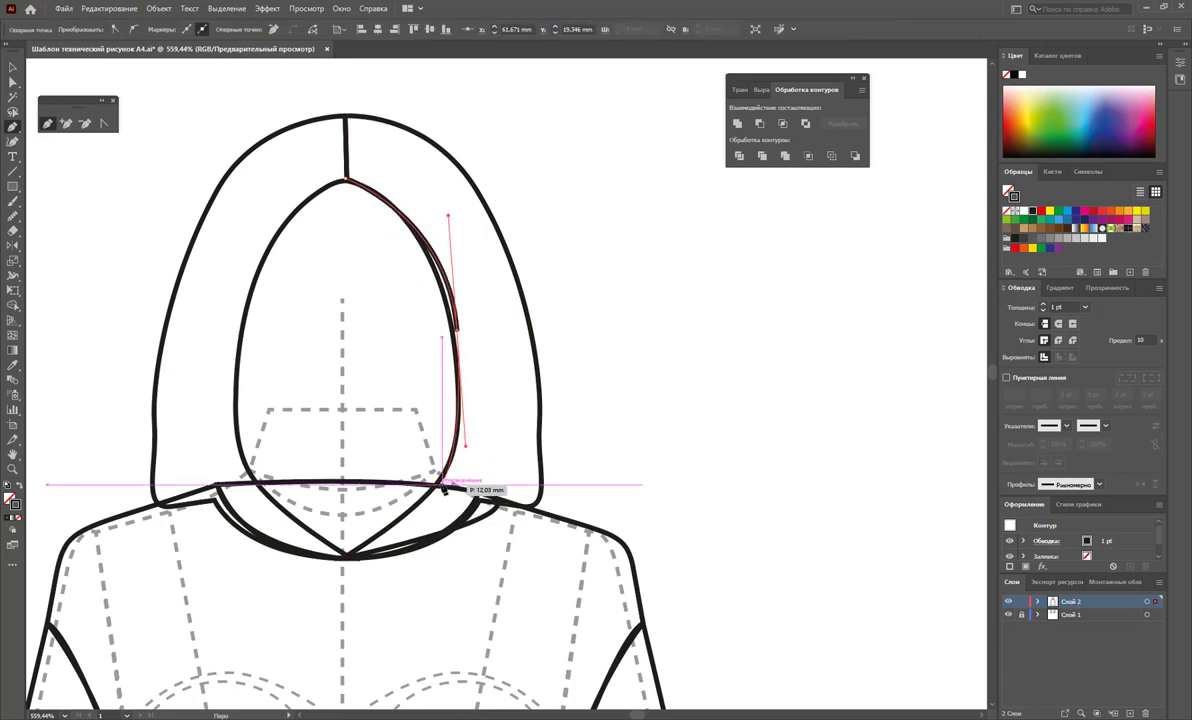
click(443, 490)
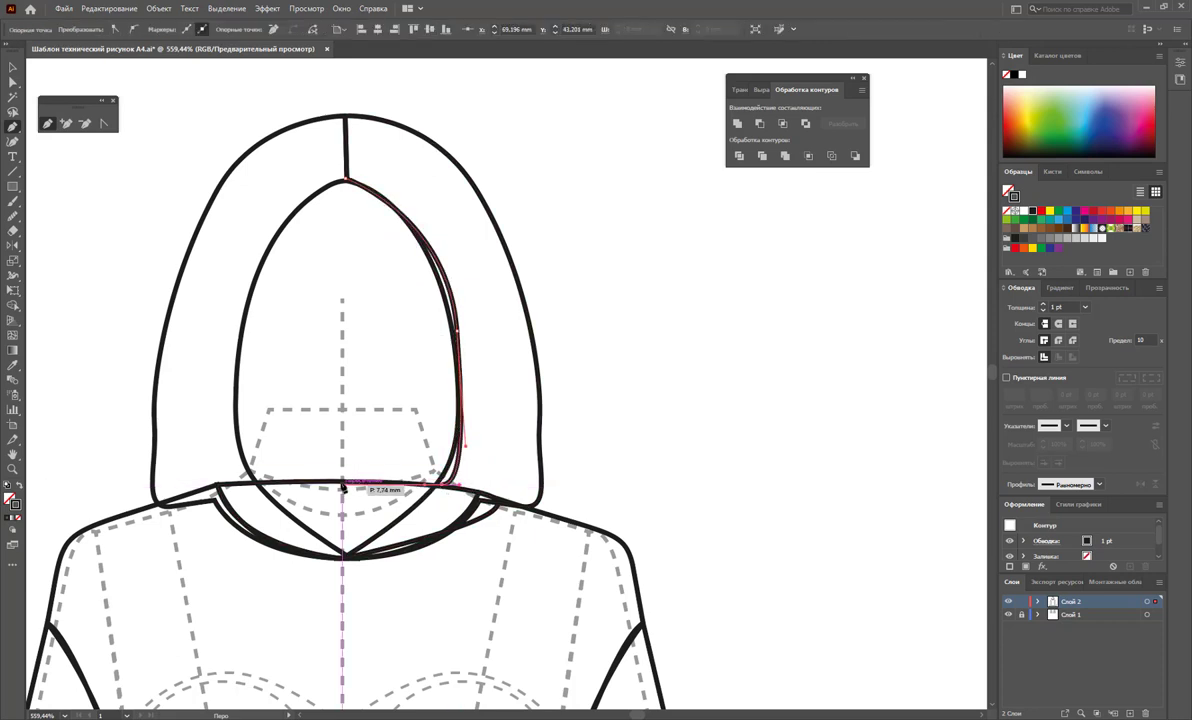
click(250, 485)
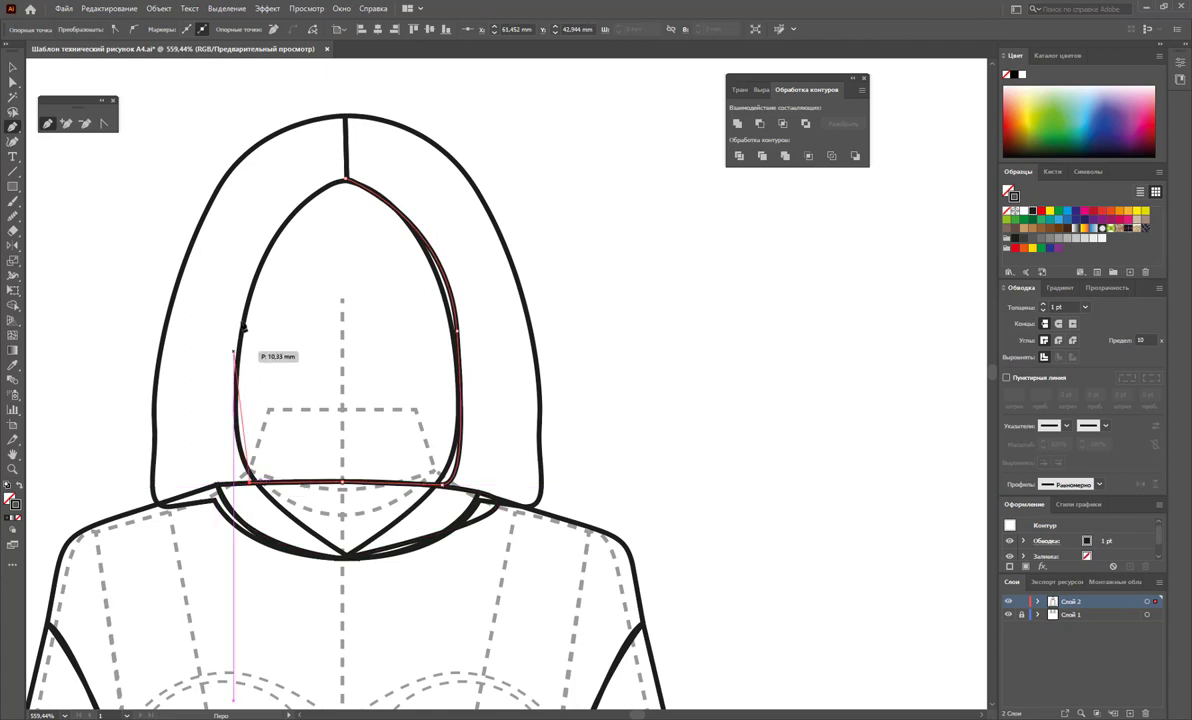
drag(238, 350, 257, 256)
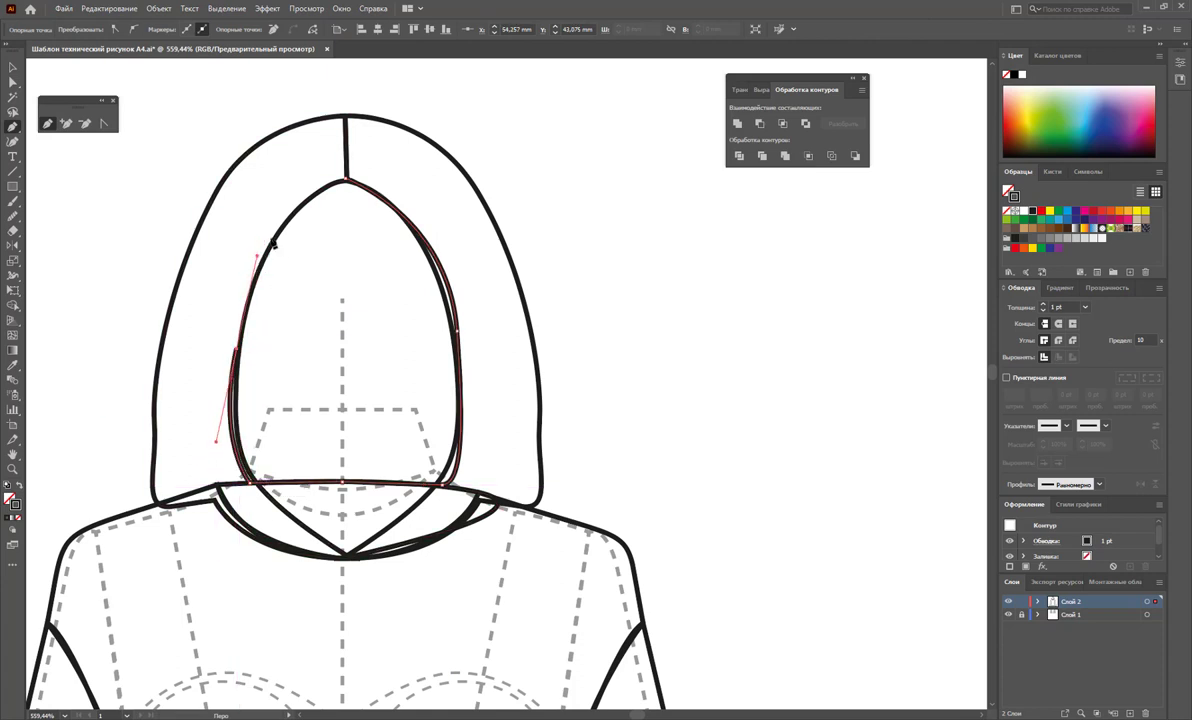
drag(341, 183, 402, 177)
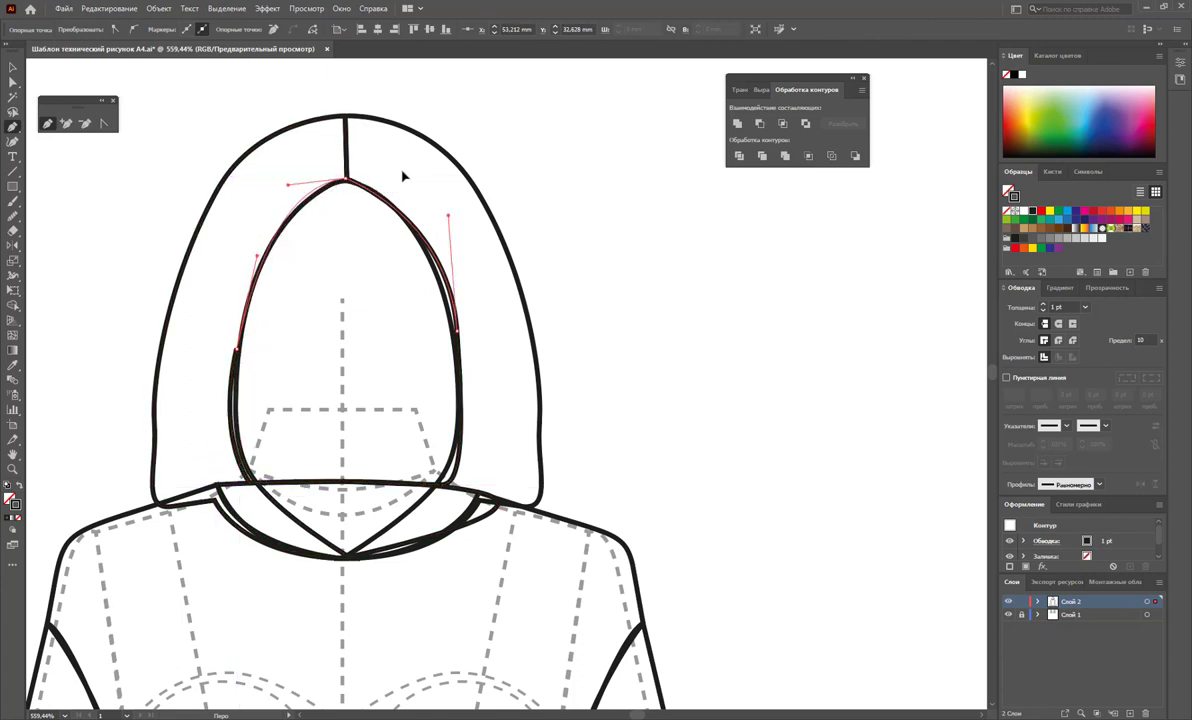
click(10, 67)
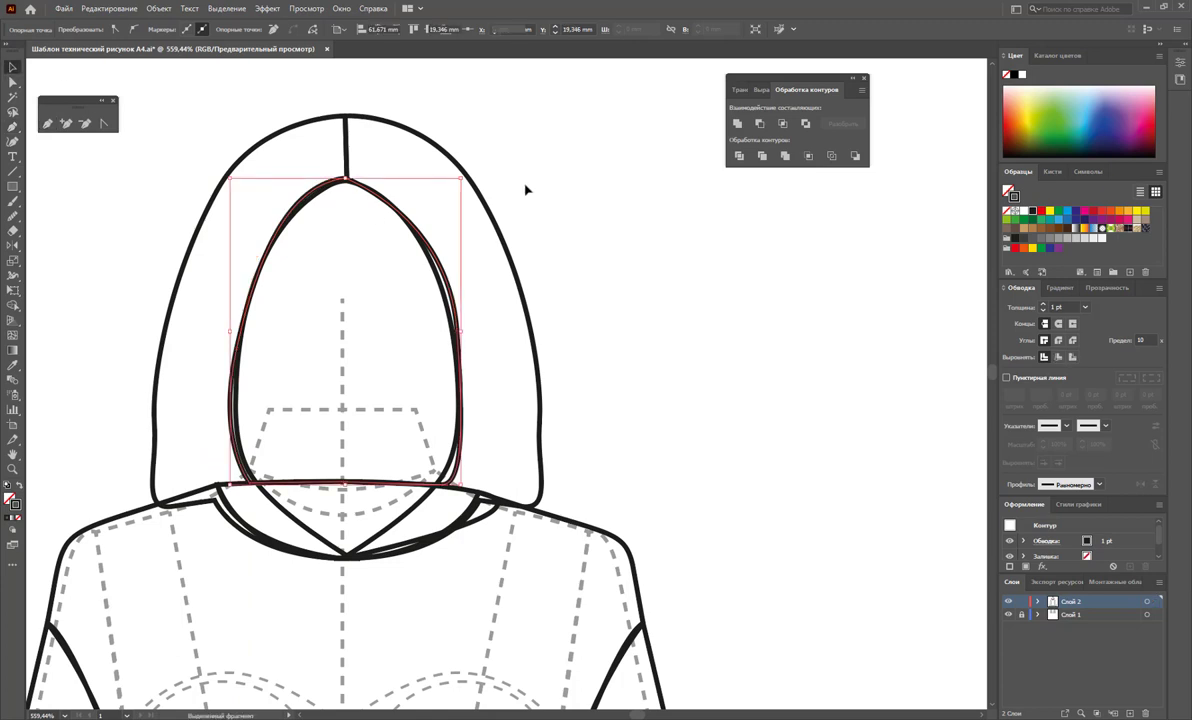
click(524, 186)
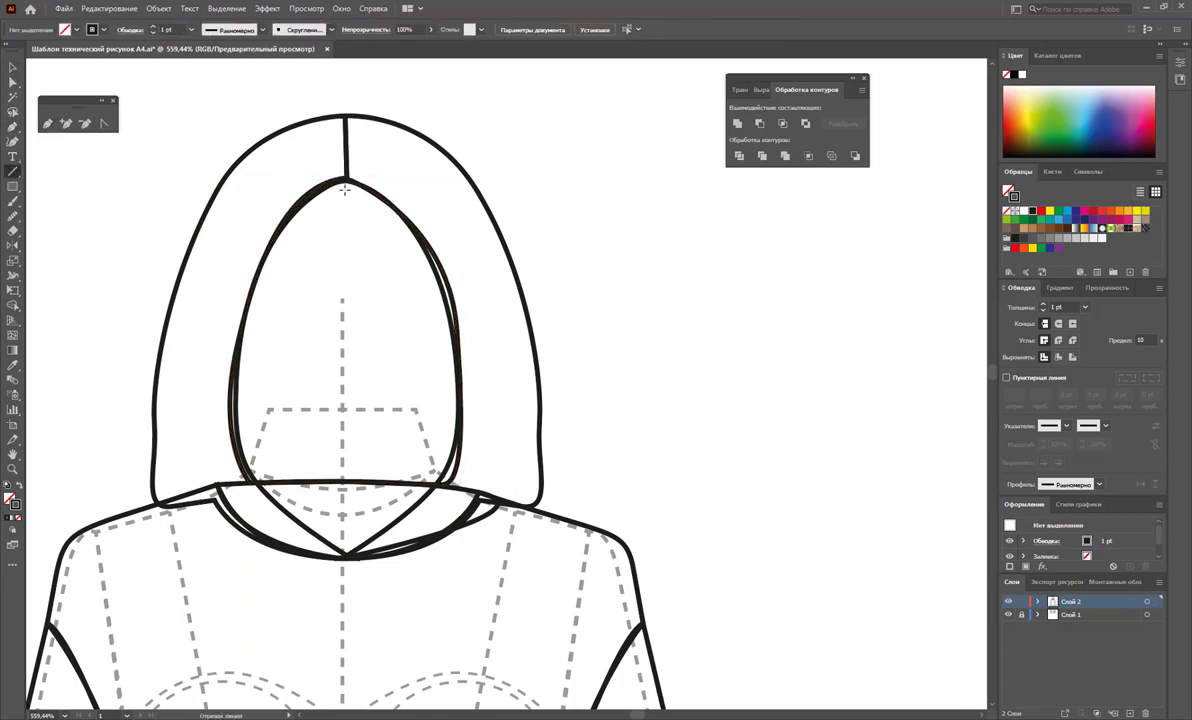
- Draw a vertical line from hood apex to neckline and give it a 0.5 pt stroke
drag(345, 182, 345, 484)
click(13, 70)
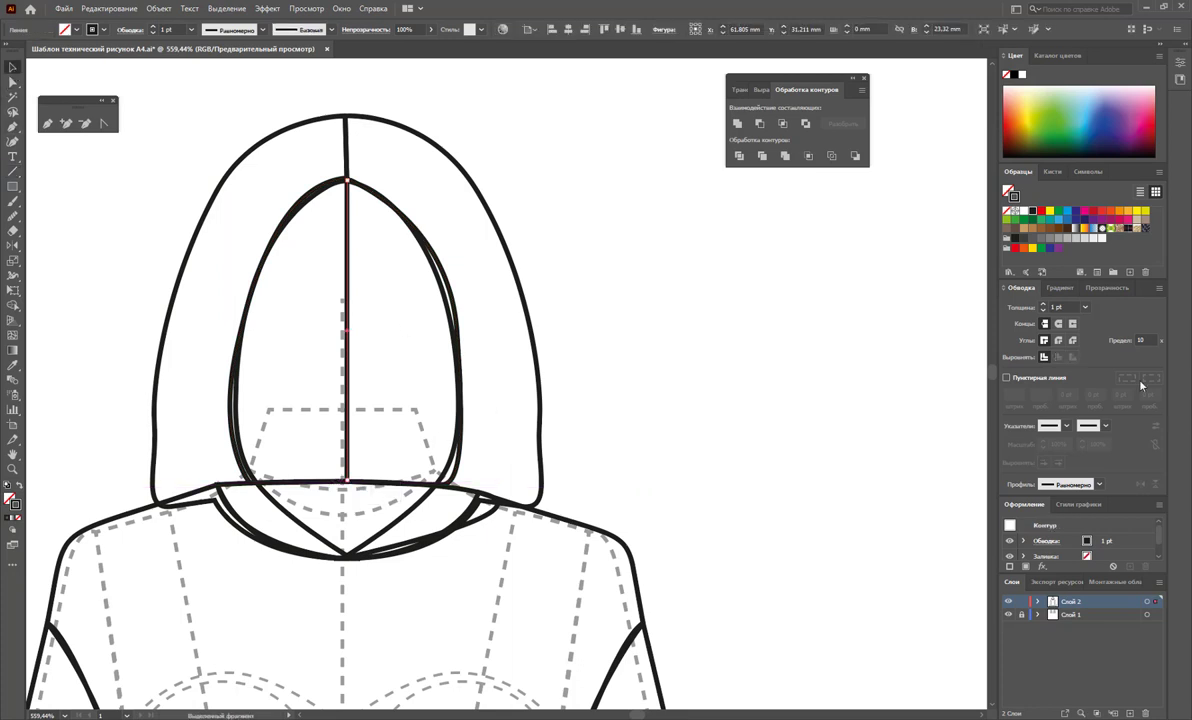
click(1086, 309)
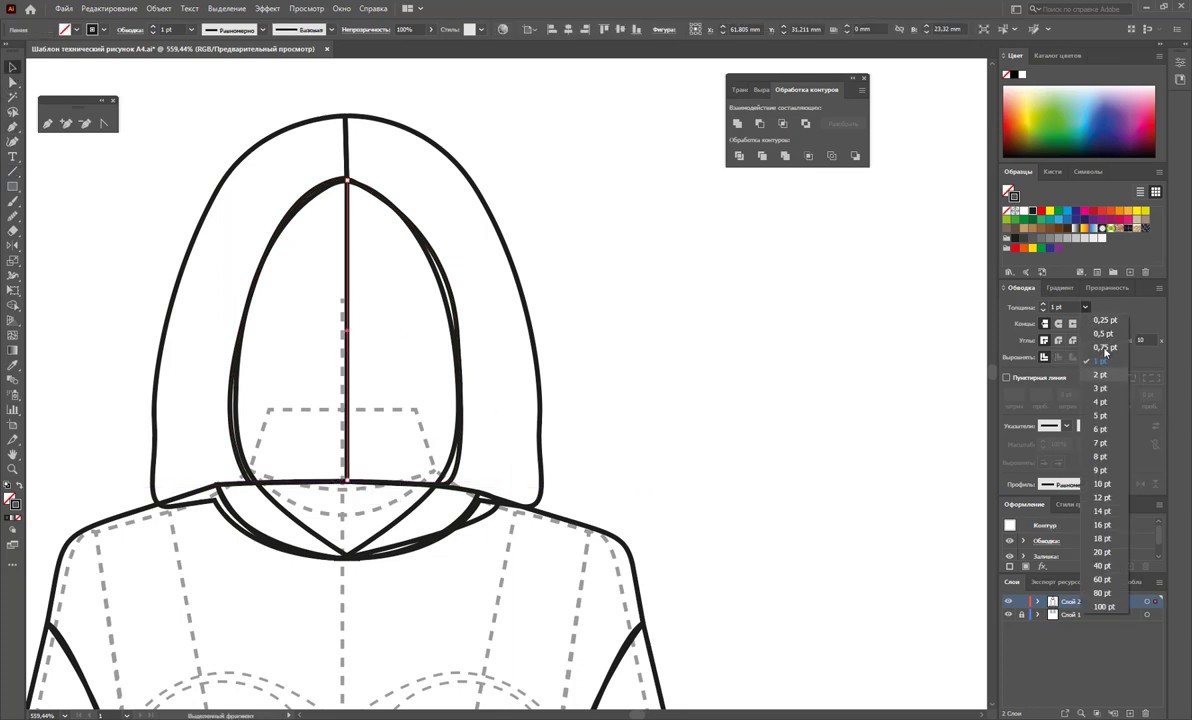
click(1103, 333)
click(753, 352)
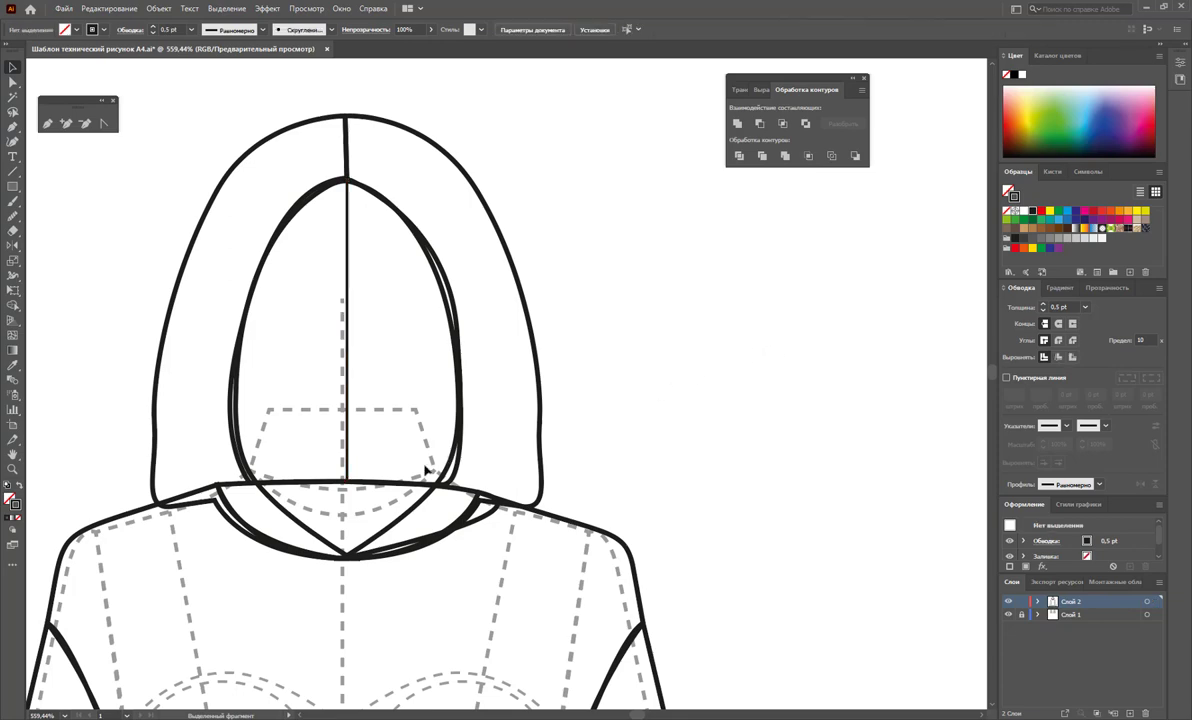
alt+click(374, 538)
- Fill the hoodie body and sleeves with white
alt+click(589, 480)
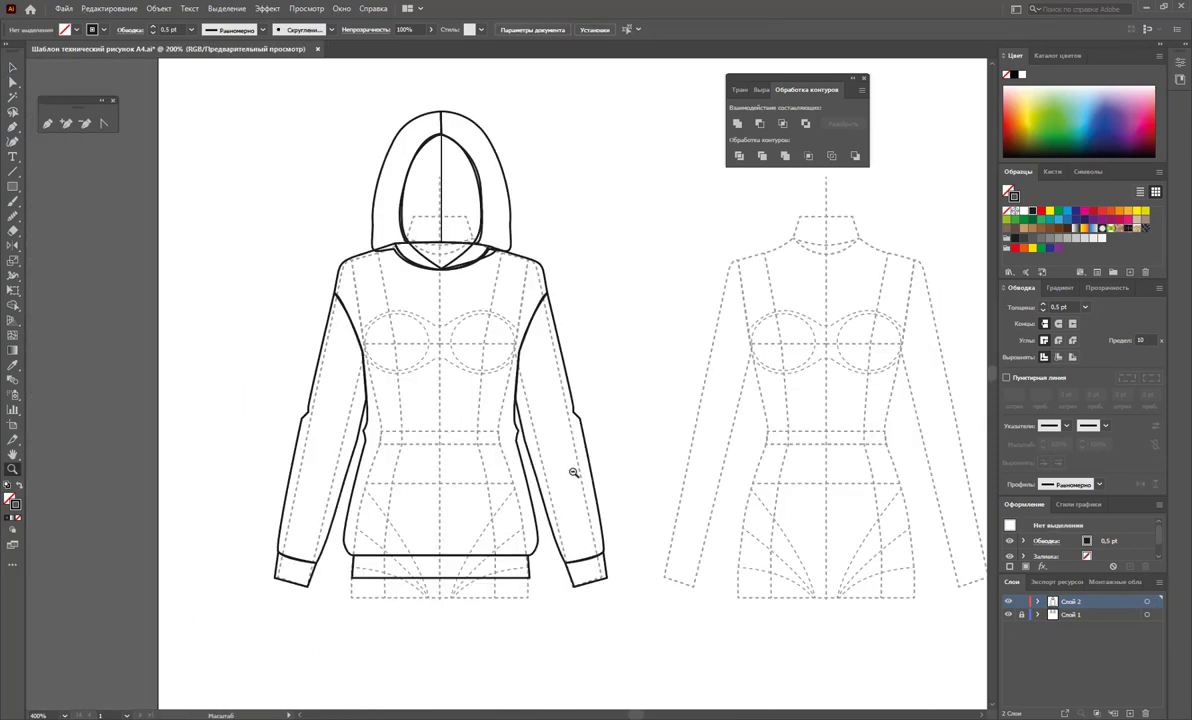
click(12, 68)
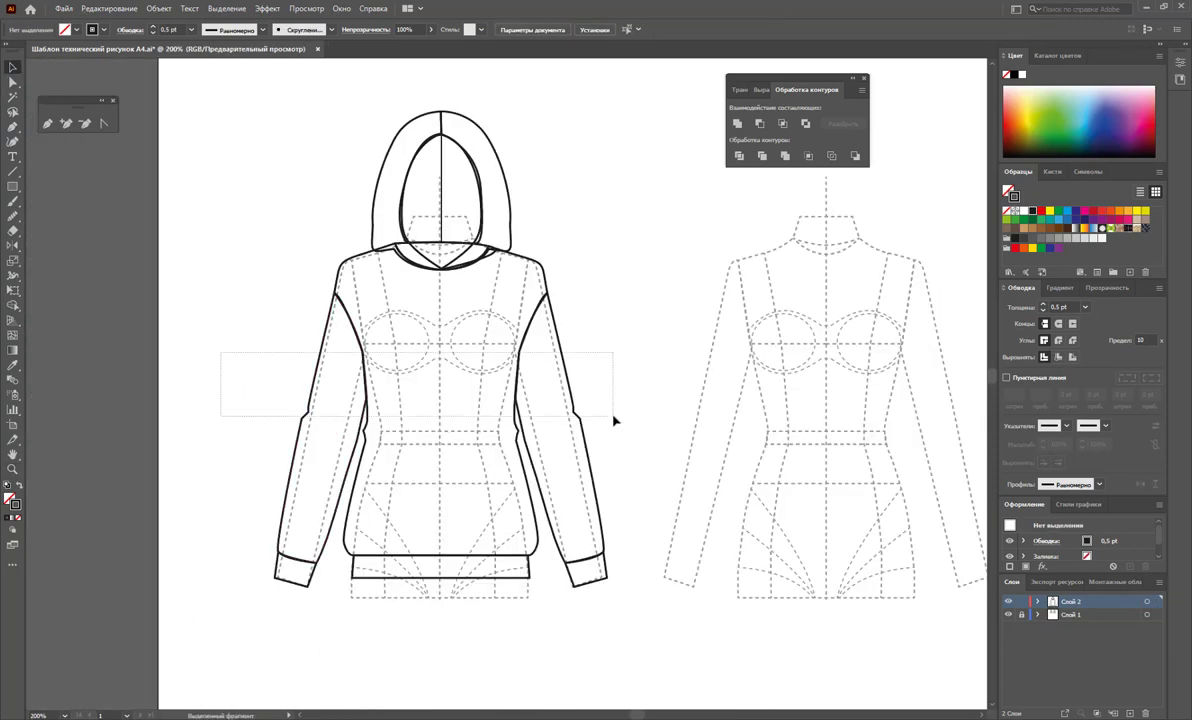
drag(206, 330, 570, 392)
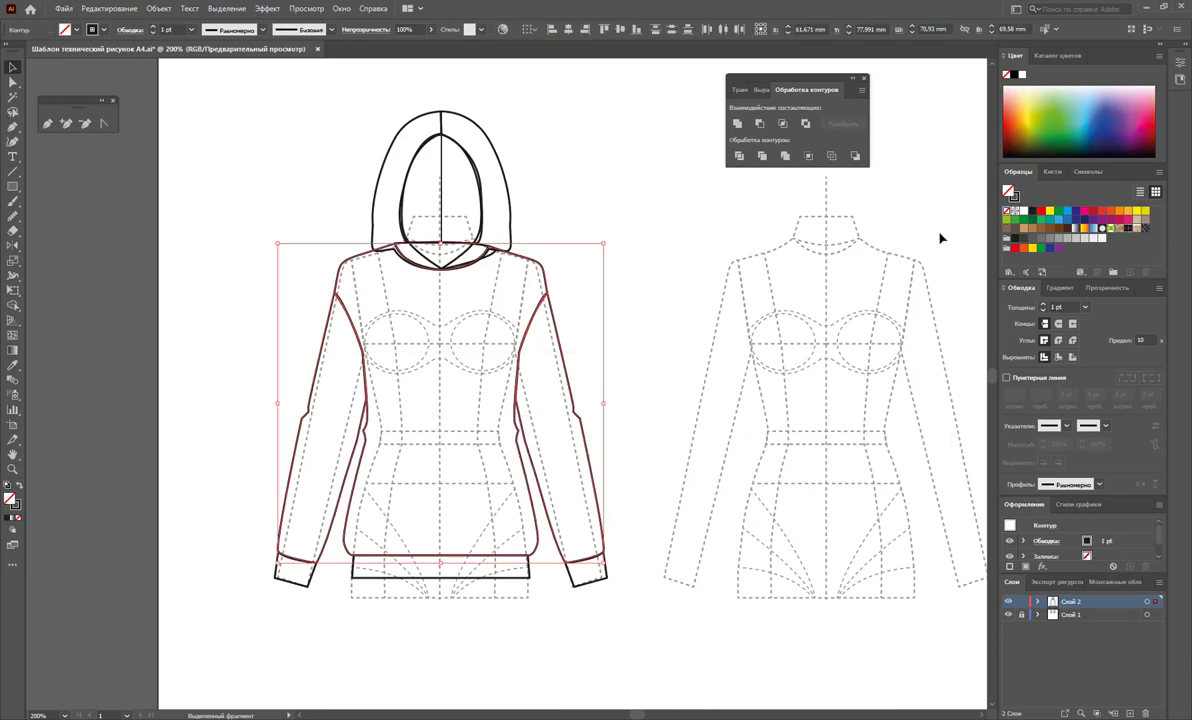
click(1025, 212)
click(665, 343)
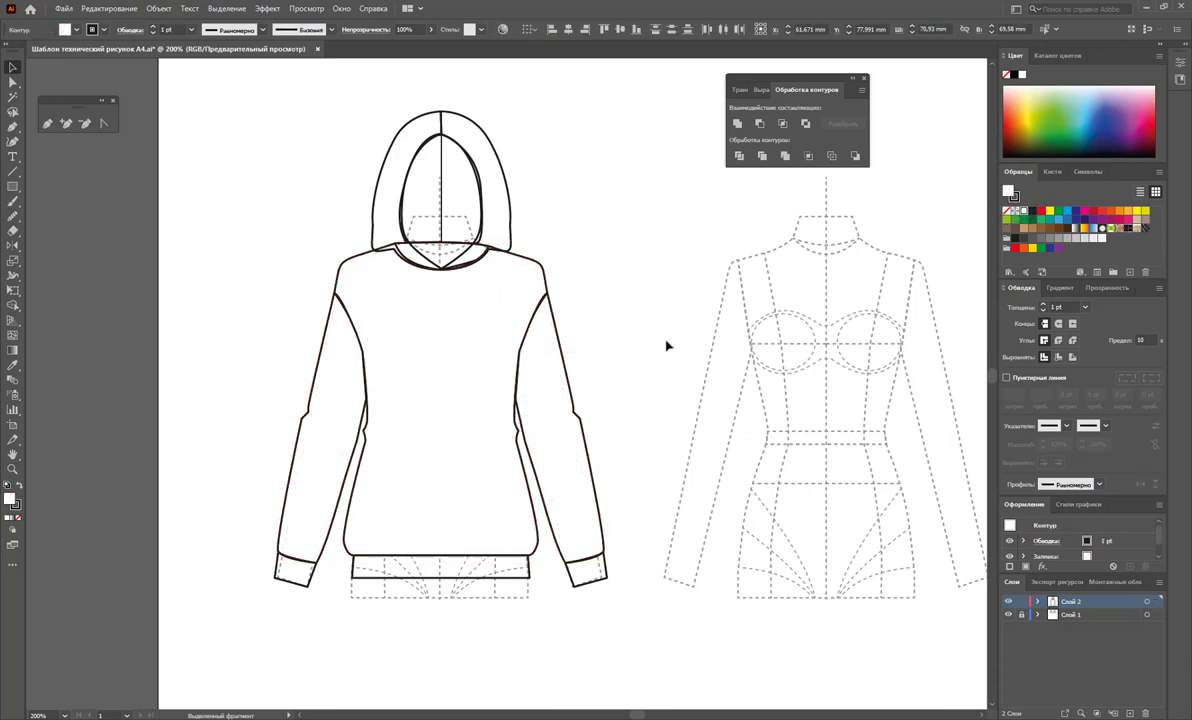
- Fill both cuffs and the waistband with white
click(575, 568)
shift+click(485, 568)
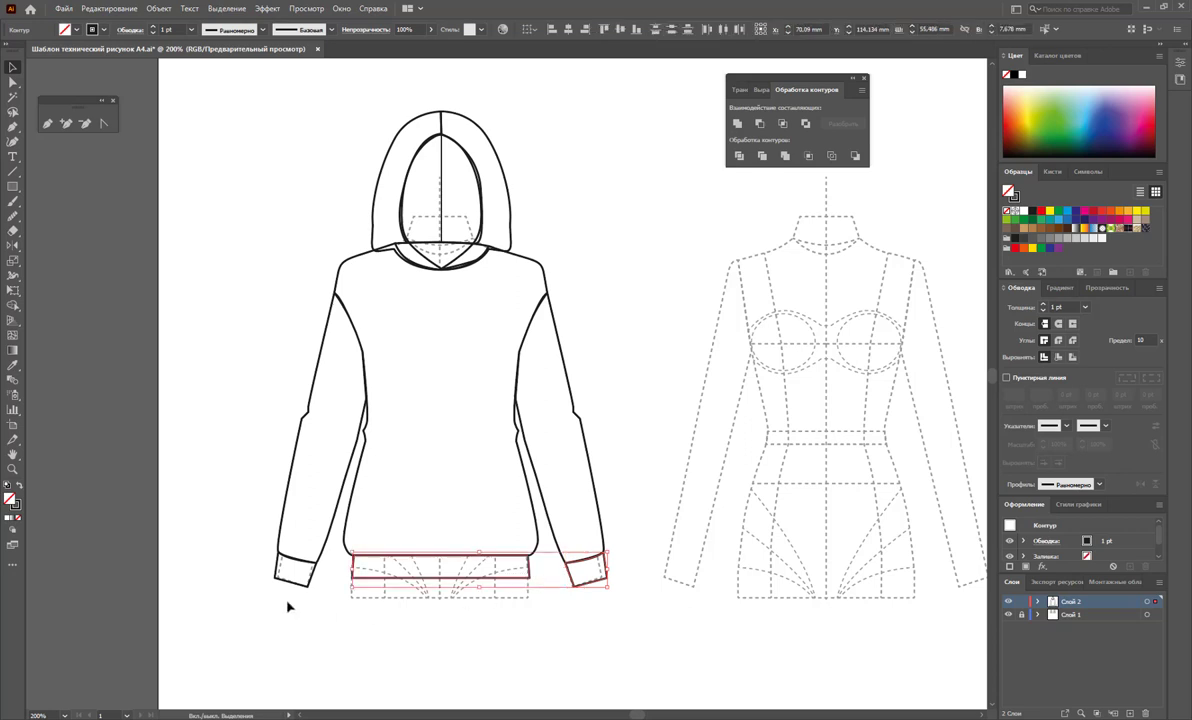
shift+click(292, 575)
key(d)
click(665, 271)
- Fill both hood halves with white, then select the inner hood shape
click(494, 168)
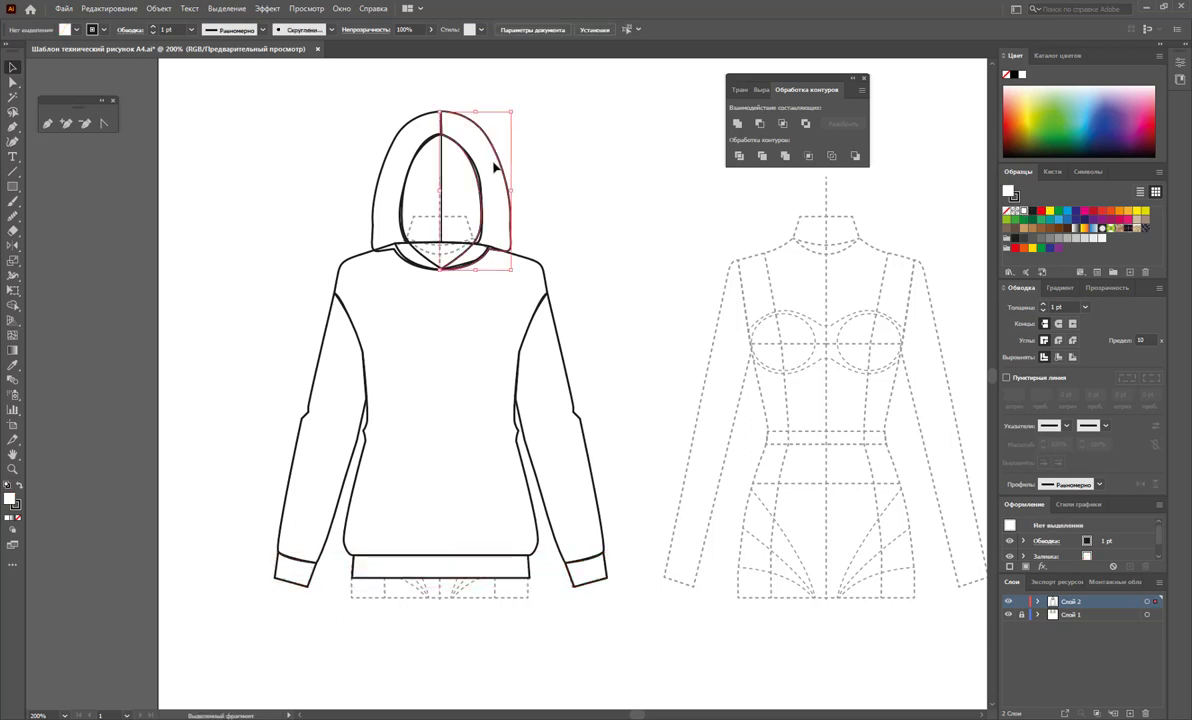
shift+click(423, 130)
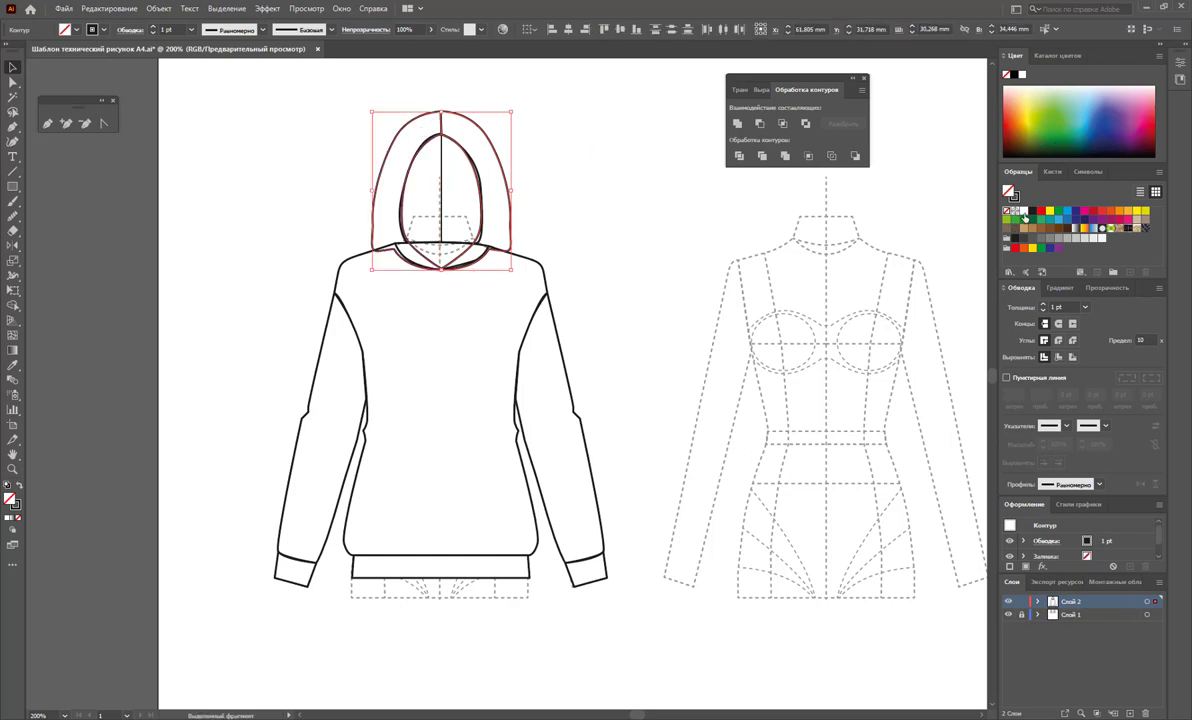
click(1021, 213)
click(546, 157)
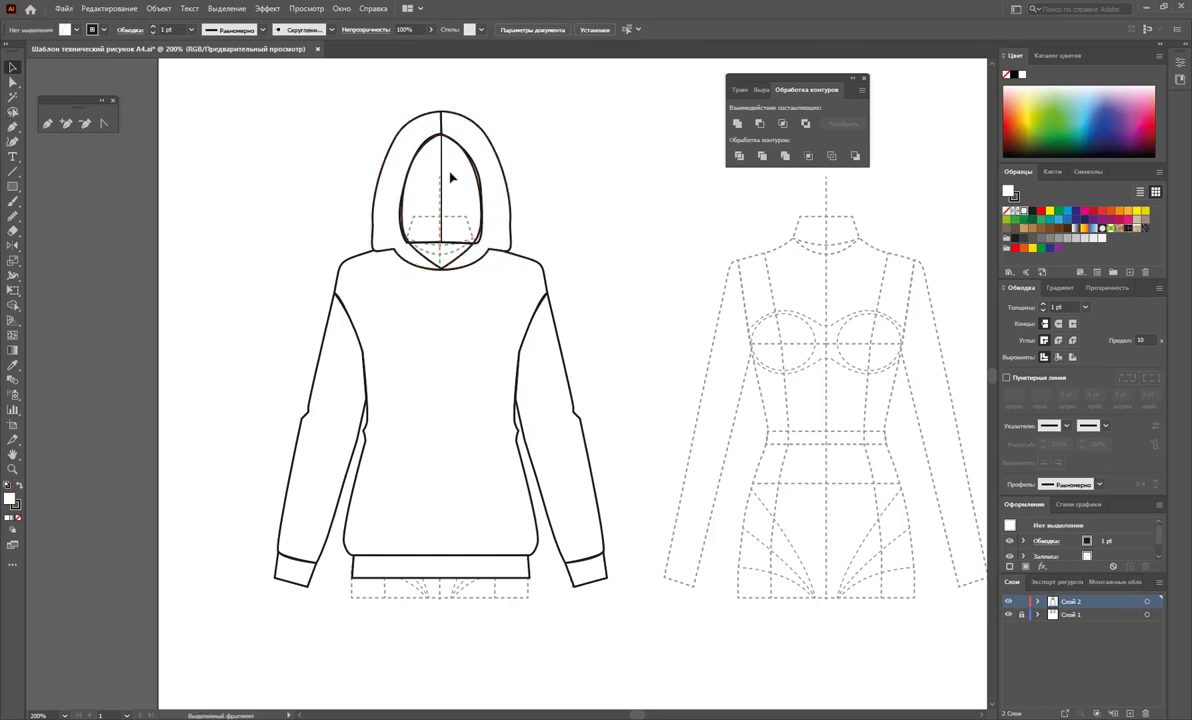
click(477, 165)
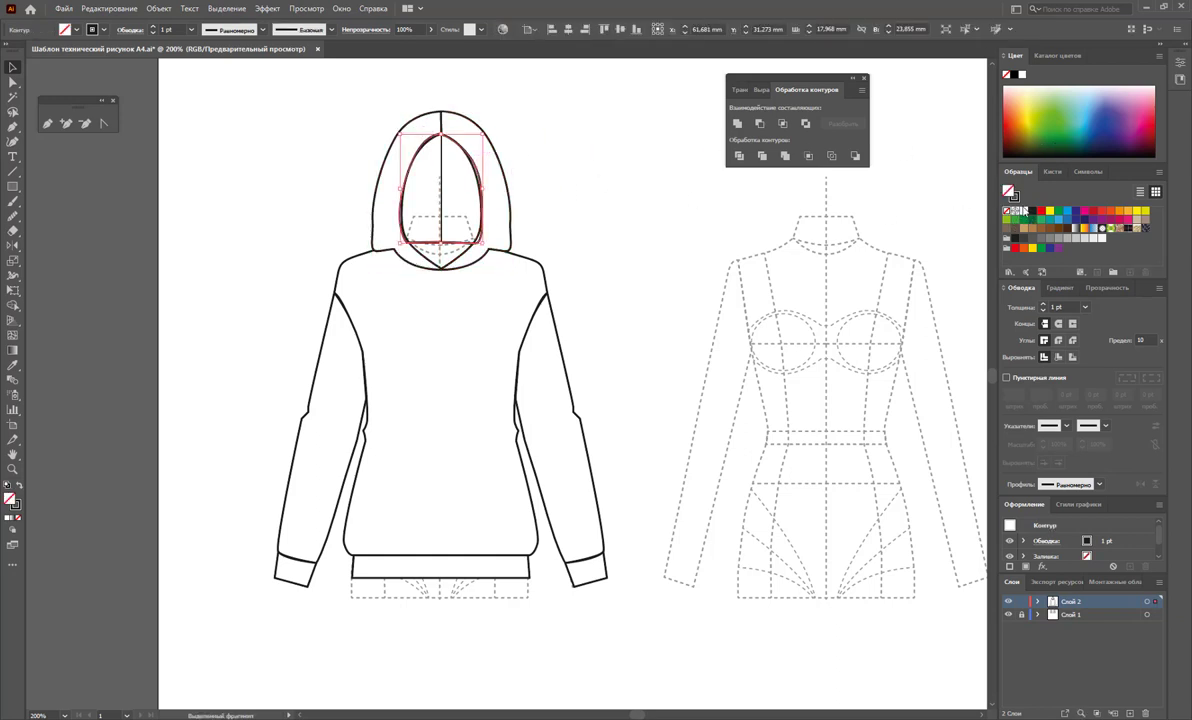
- Fill the inner hood light grey and send it behind the hood; fill the collar white
click(1094, 238)
right_click(433, 173)
mouse_move(470, 411)
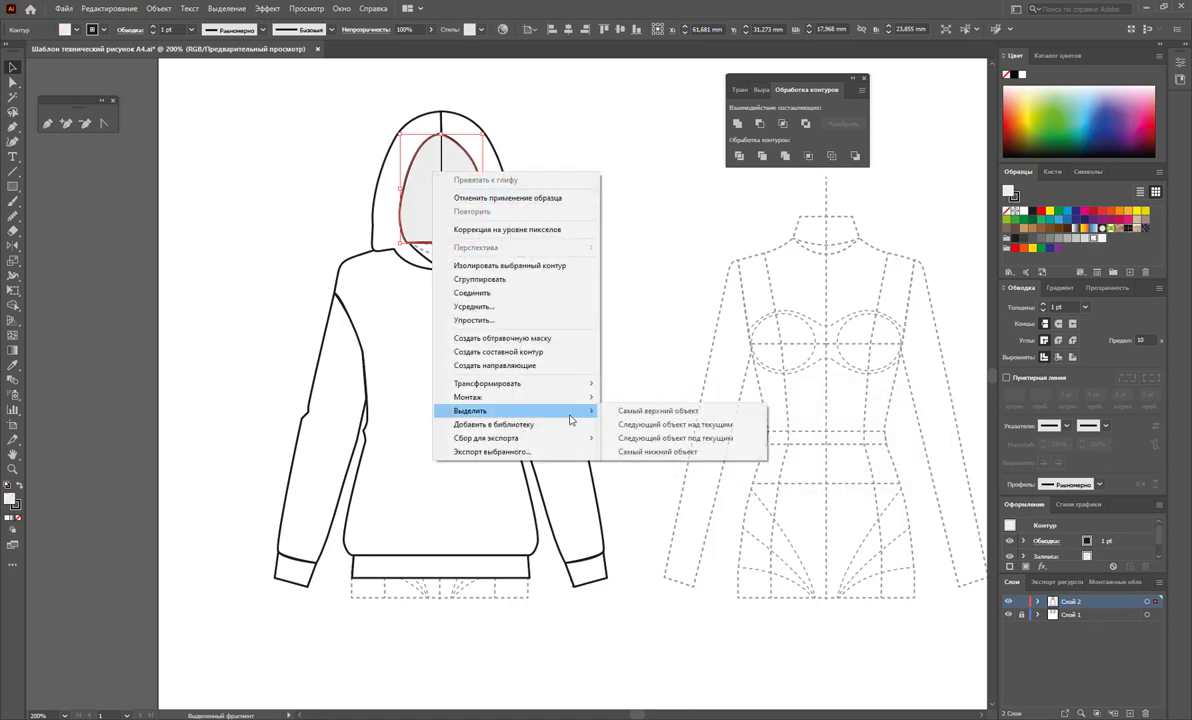
click(641, 444)
click(647, 346)
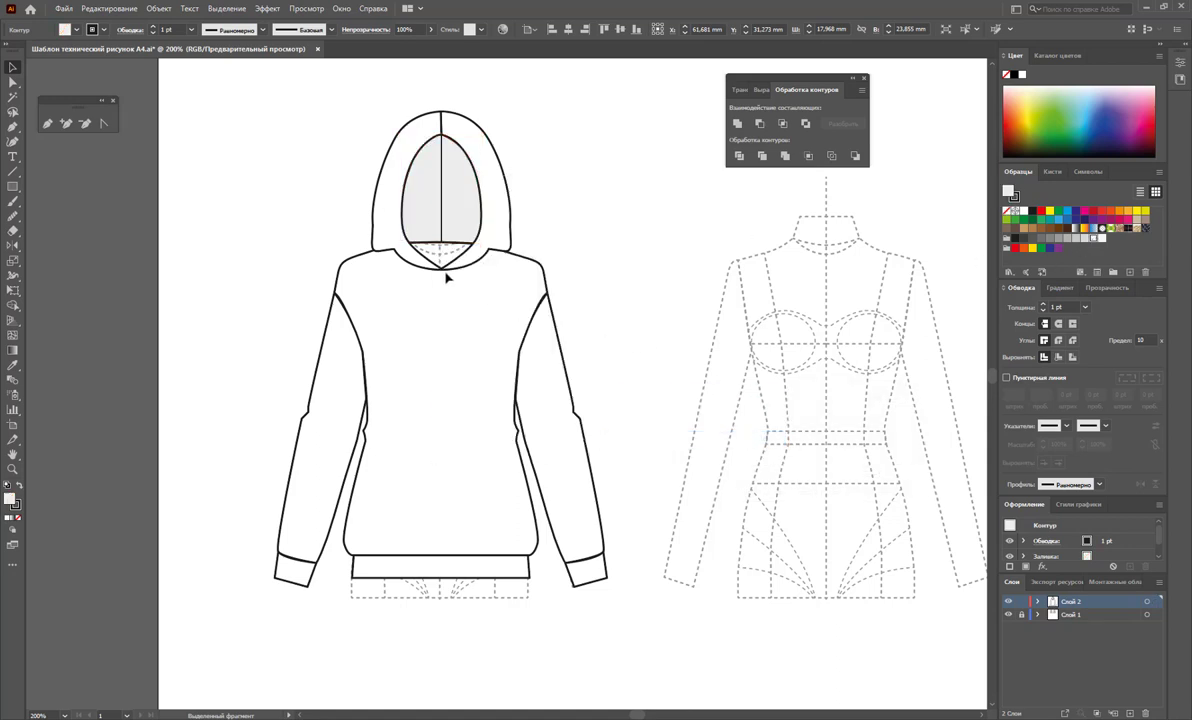
click(450, 248)
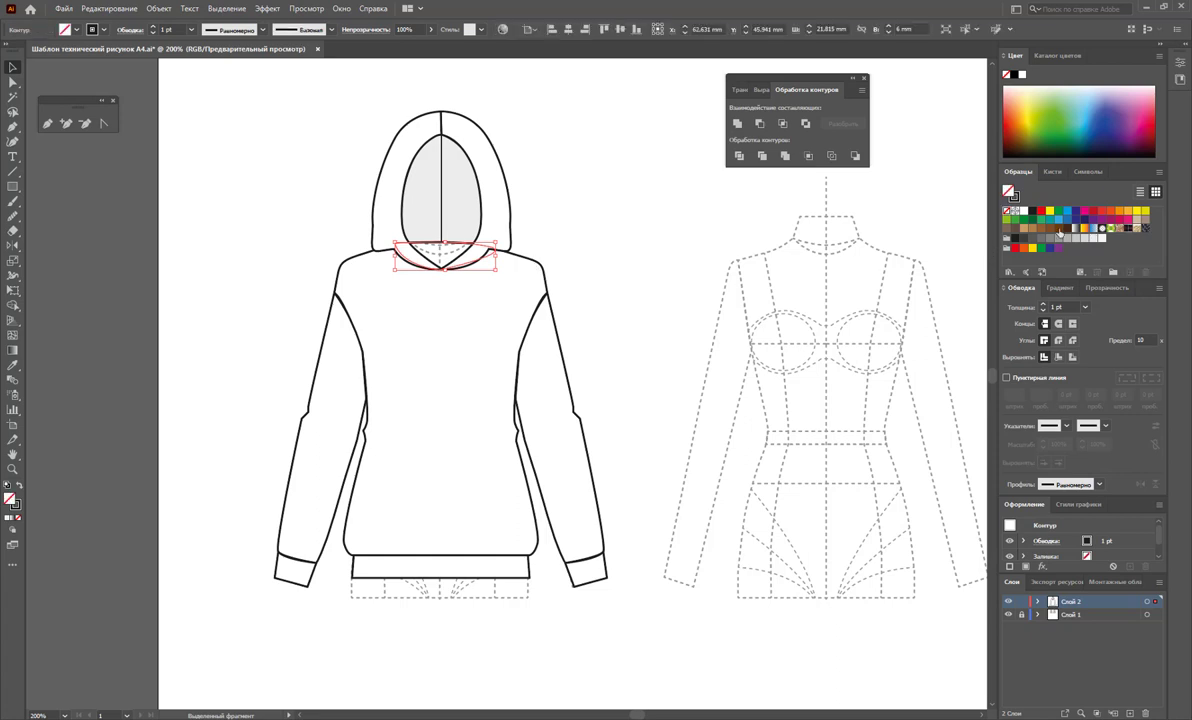
click(1097, 242)
click(670, 240)
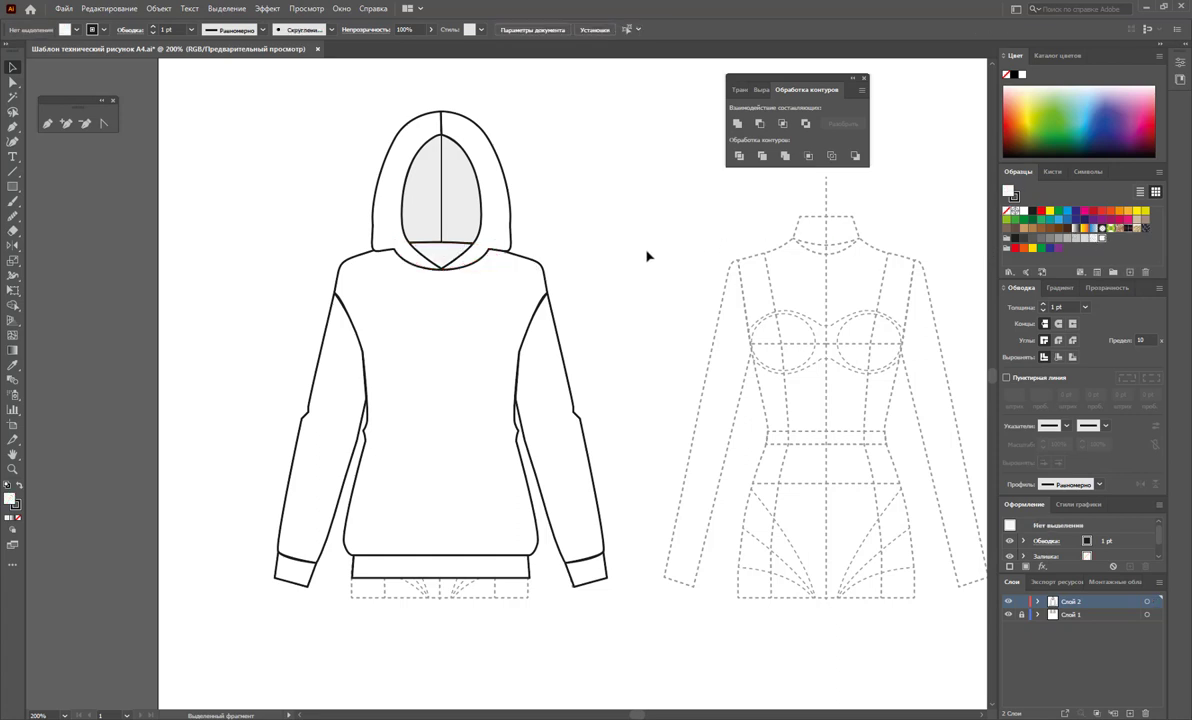
- Stretch the grey inner hood oval's bottom down to the neckline curve
click(480, 256)
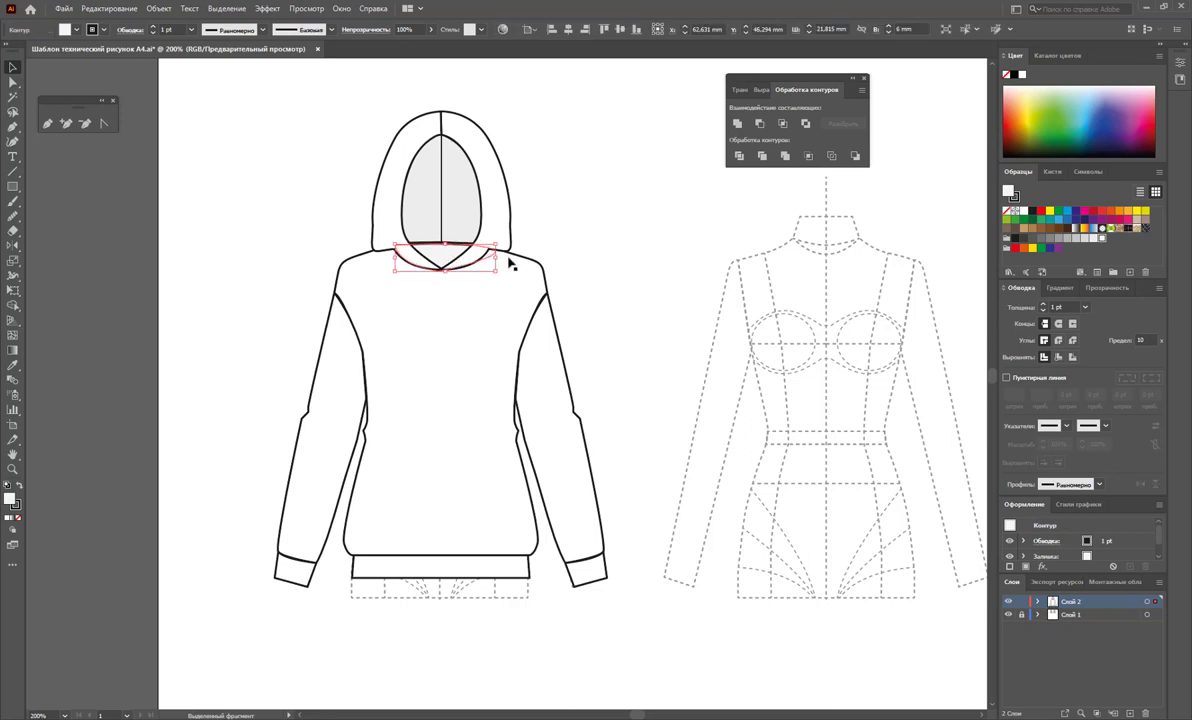
click(480, 218)
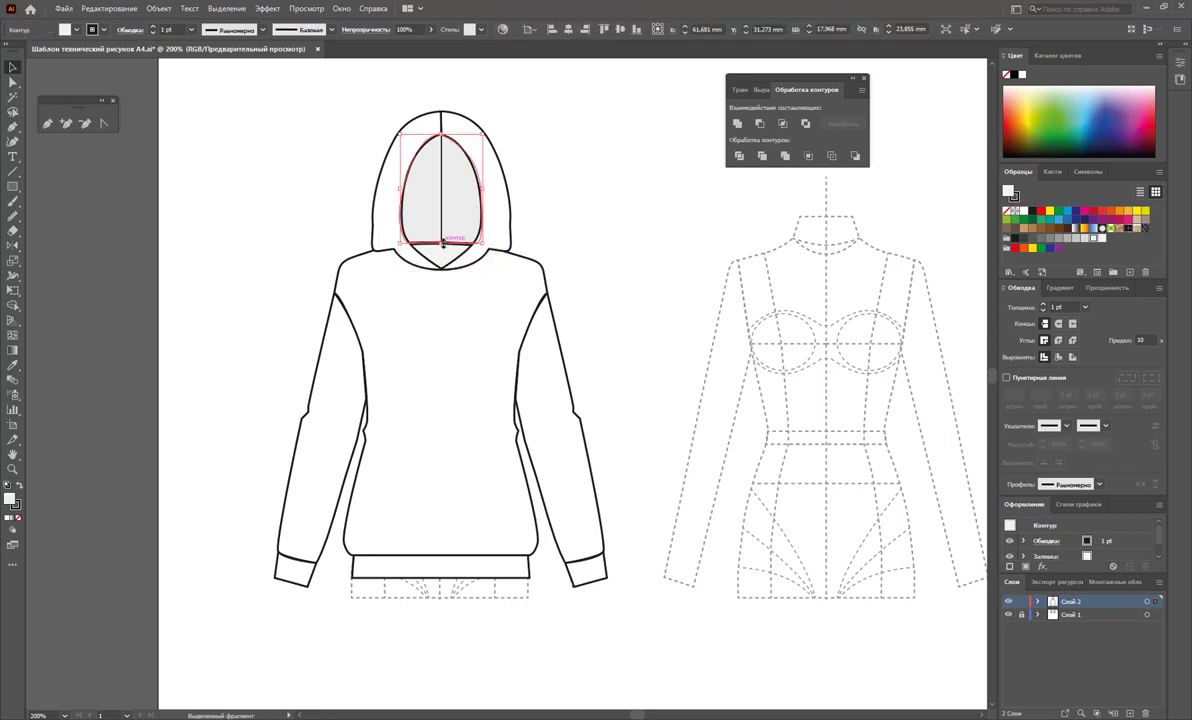
drag(441, 244, 441, 246)
click(595, 249)
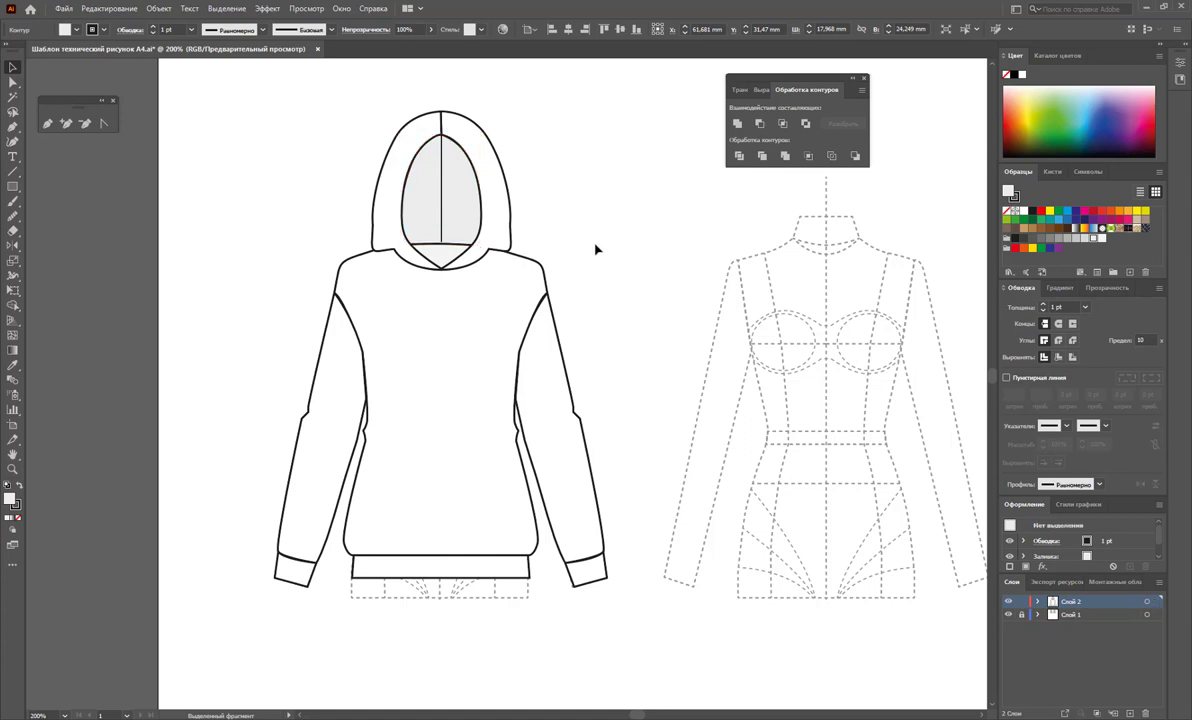
- Pull the left and right hood paths' lower anchors together into a V at the front neck
click(12, 84)
click(490, 255)
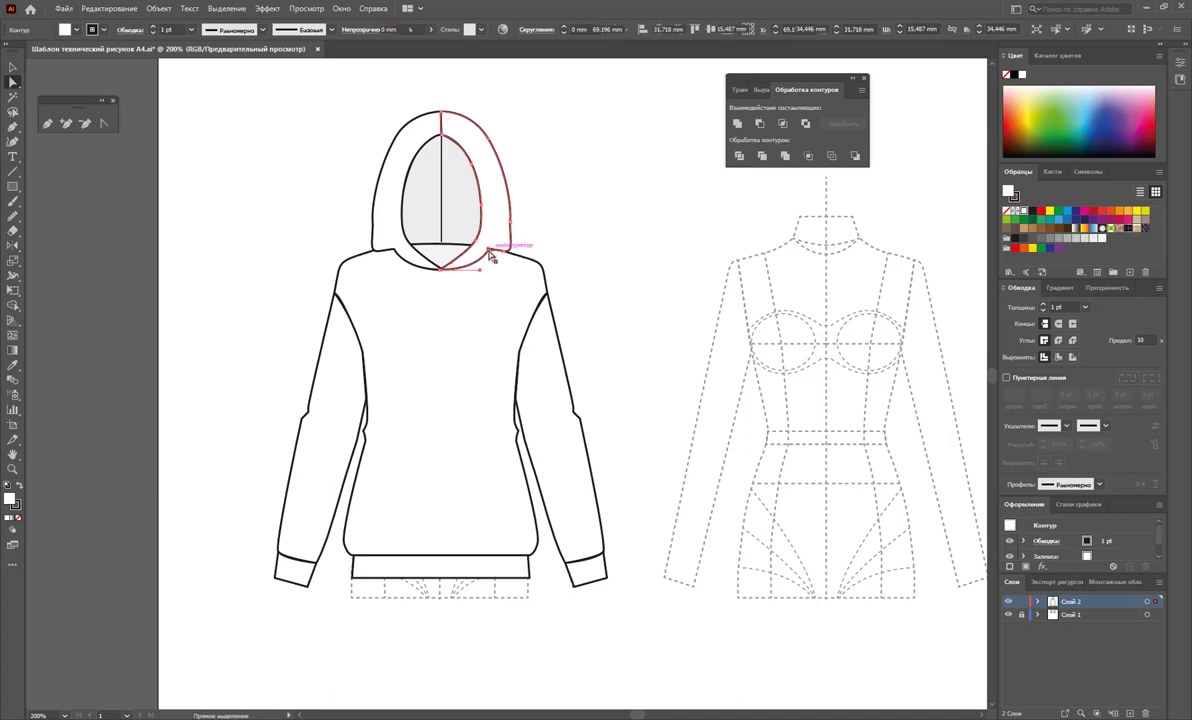
drag(490, 255, 485, 266)
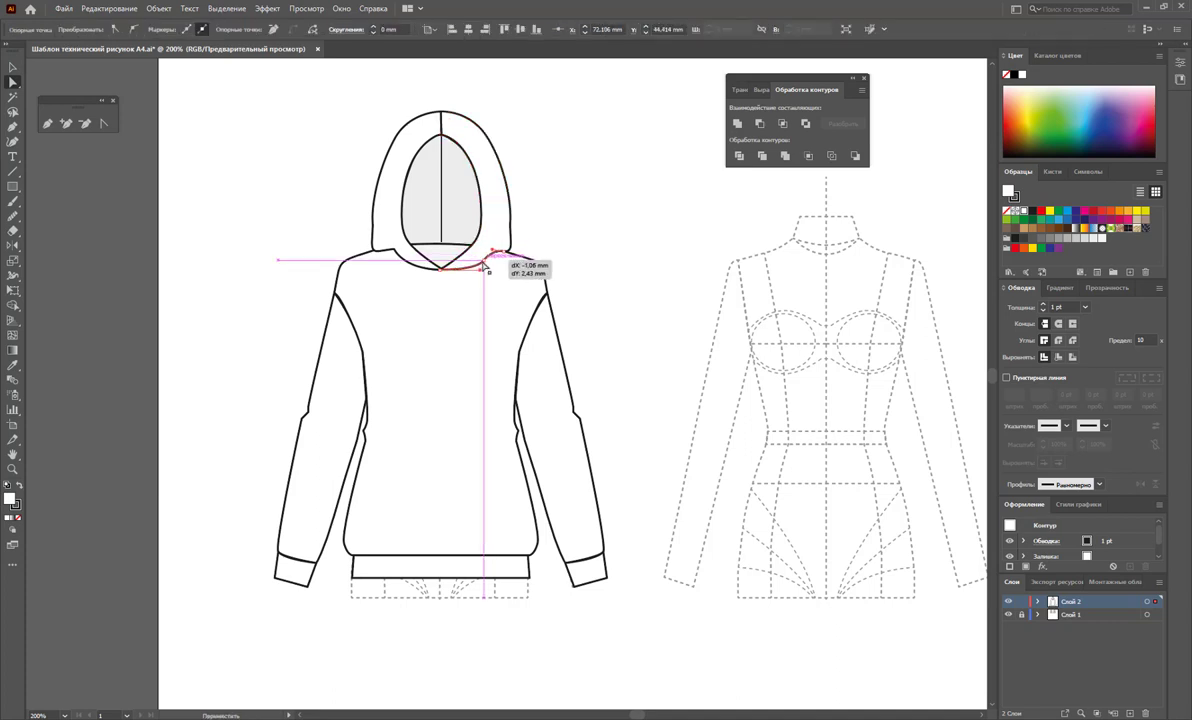
click(395, 252)
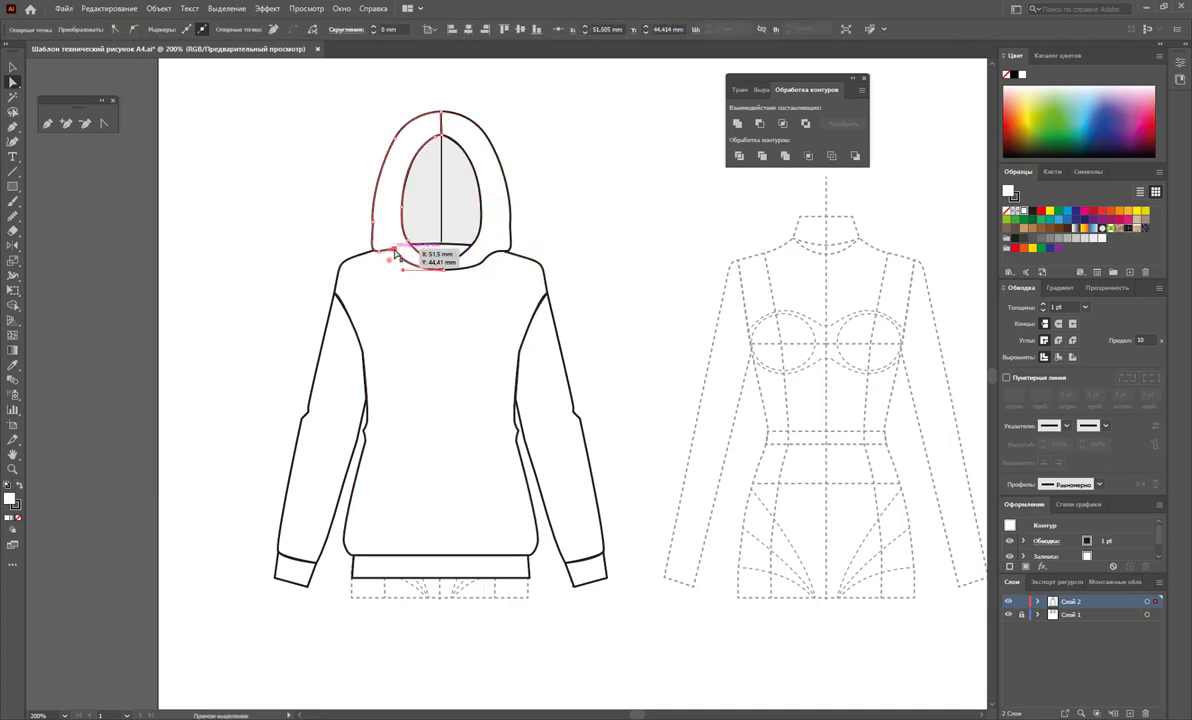
drag(395, 255, 397, 256)
click(580, 261)
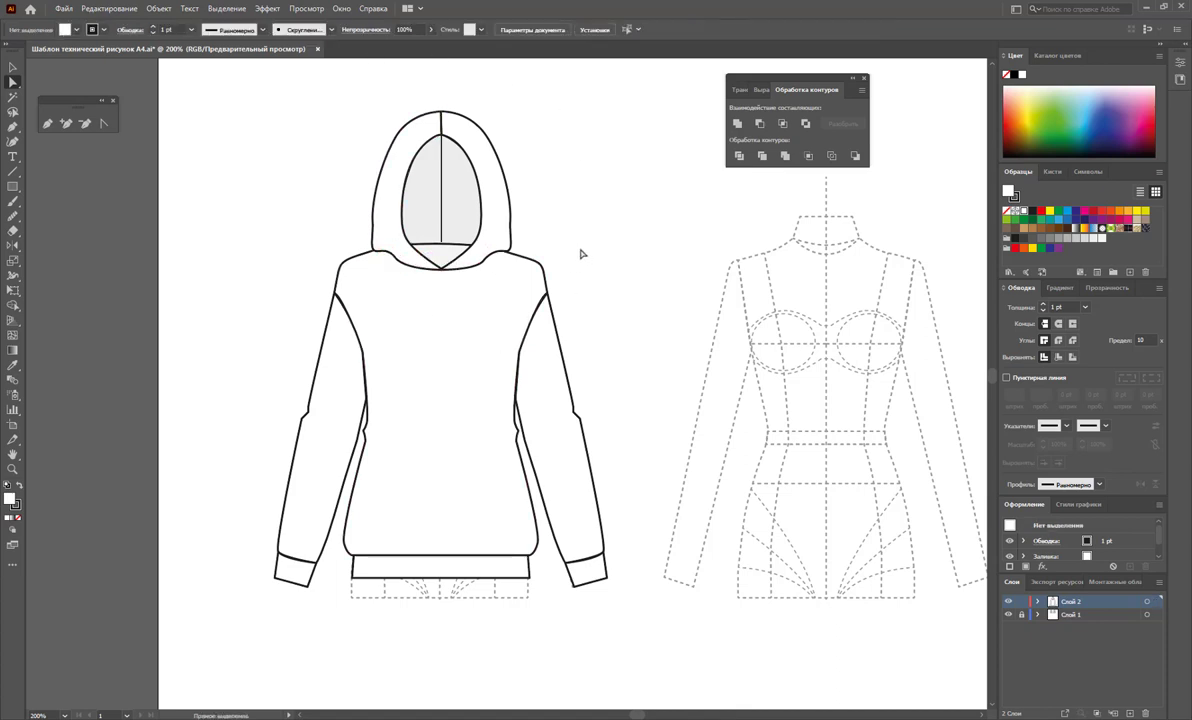
- Adjust the grey inner hood's bottom anchors to refit it, then zoom in on the hood
click(468, 257)
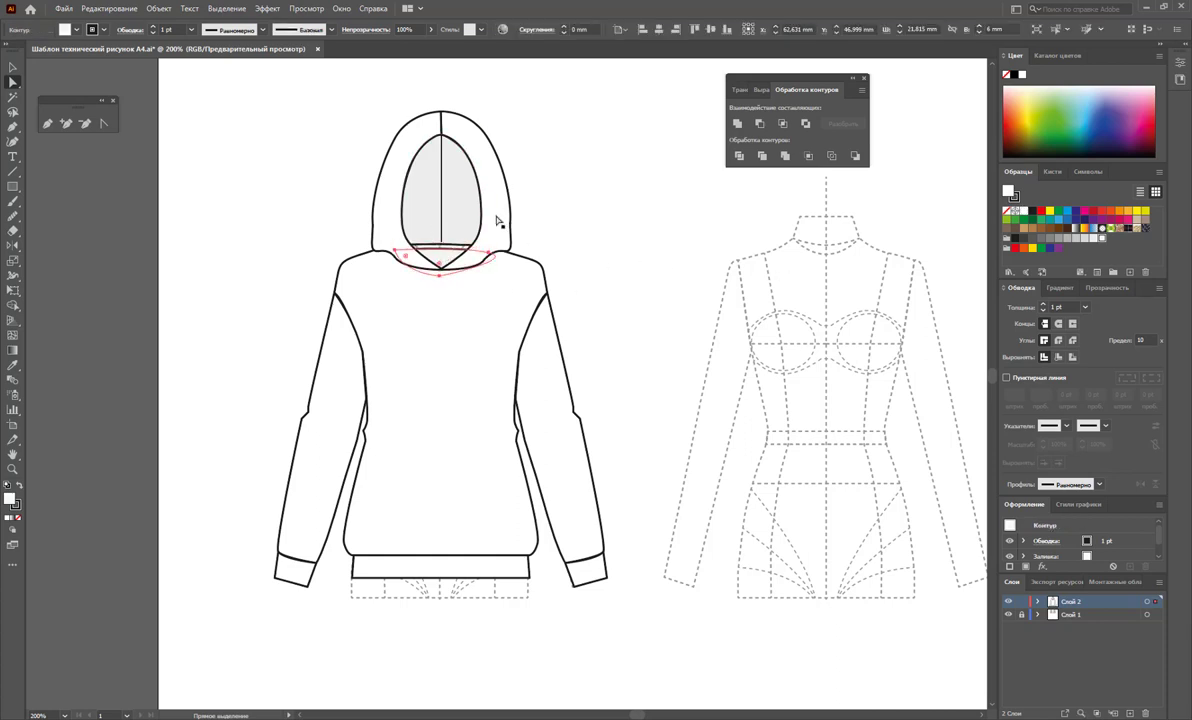
click(461, 224)
drag(440, 251, 477, 250)
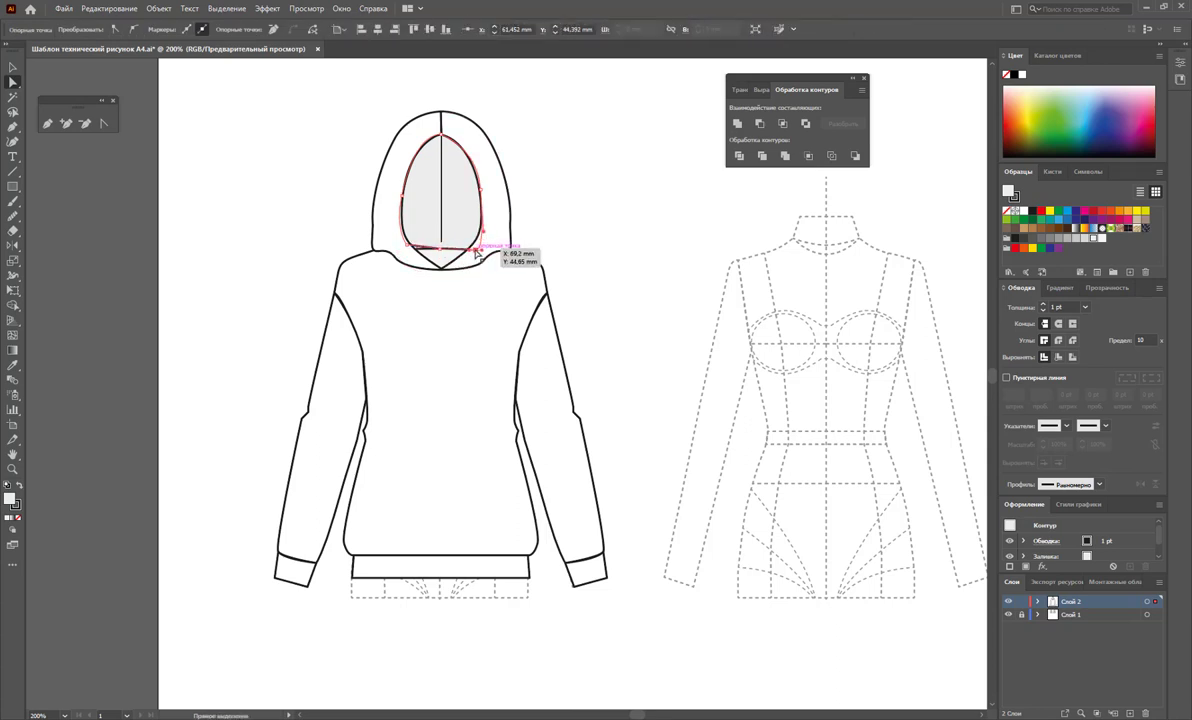
drag(477, 250, 412, 248)
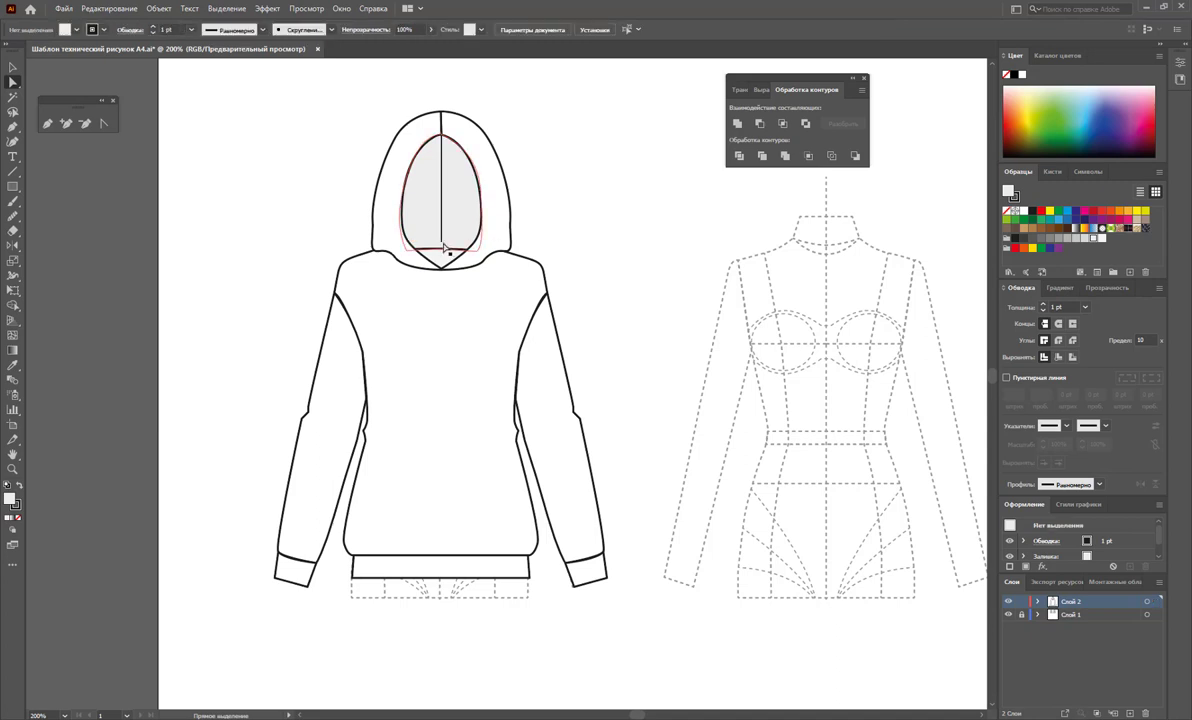
click(441, 200)
click(578, 270)
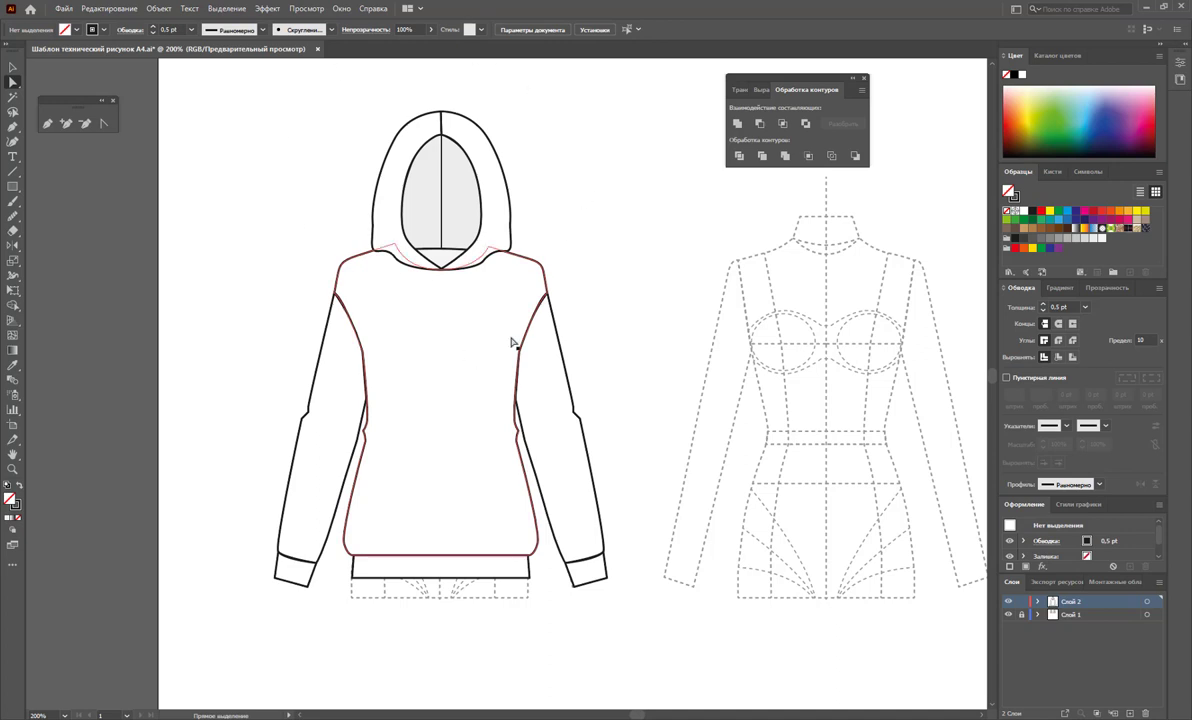
click(12, 469)
mouse_move(447, 273)
mouse_down()
mouse_move(596, 393)
mouse_move(535, 294)
mouse_up()
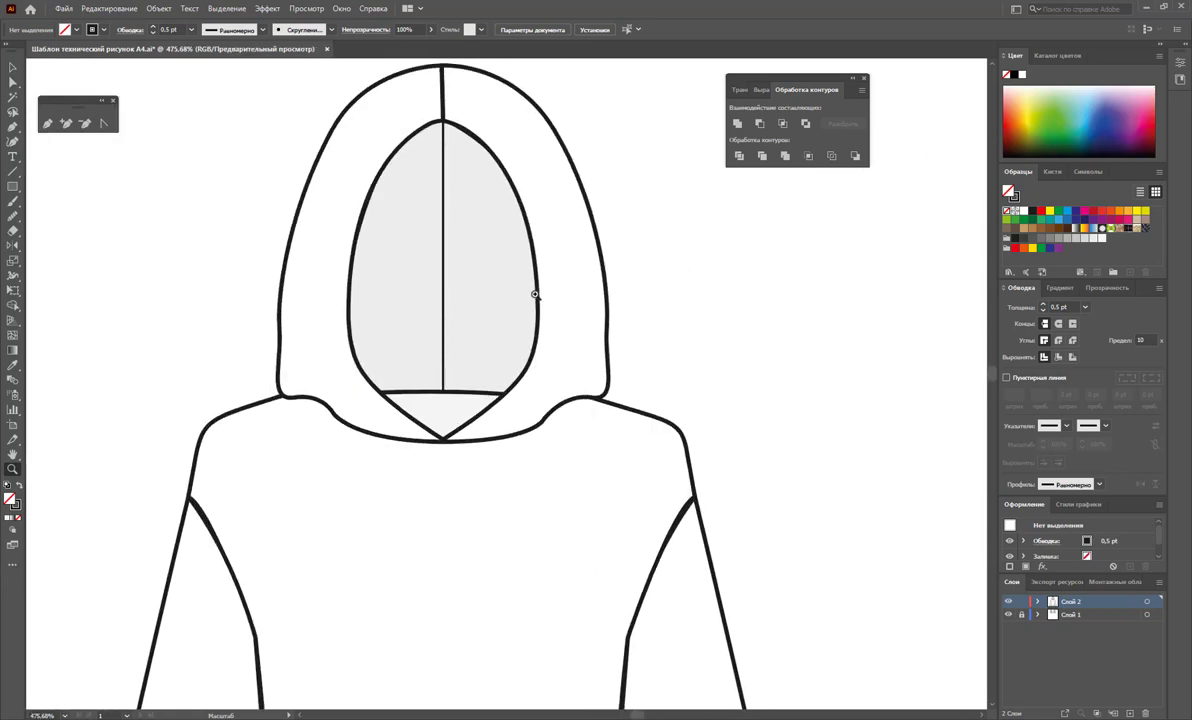
- Start a stitch path at the hood's bottom point and curve it up the left inner edge
click(47, 123)
click(432, 440)
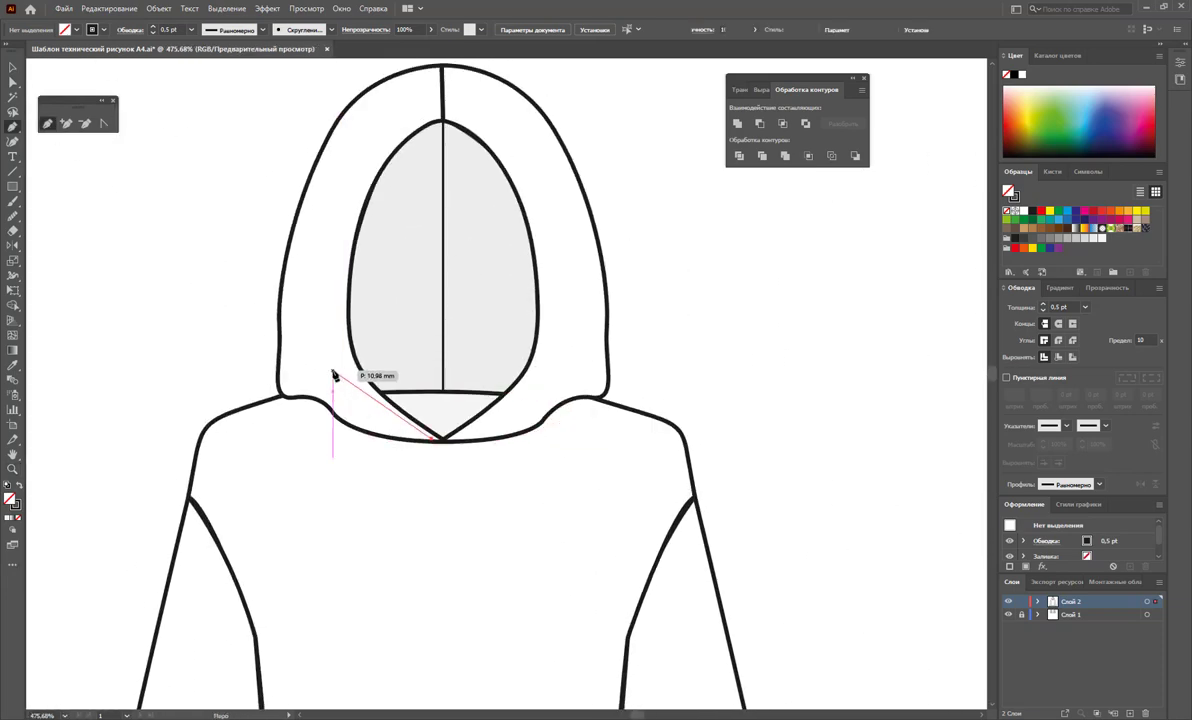
drag(348, 380, 322, 328)
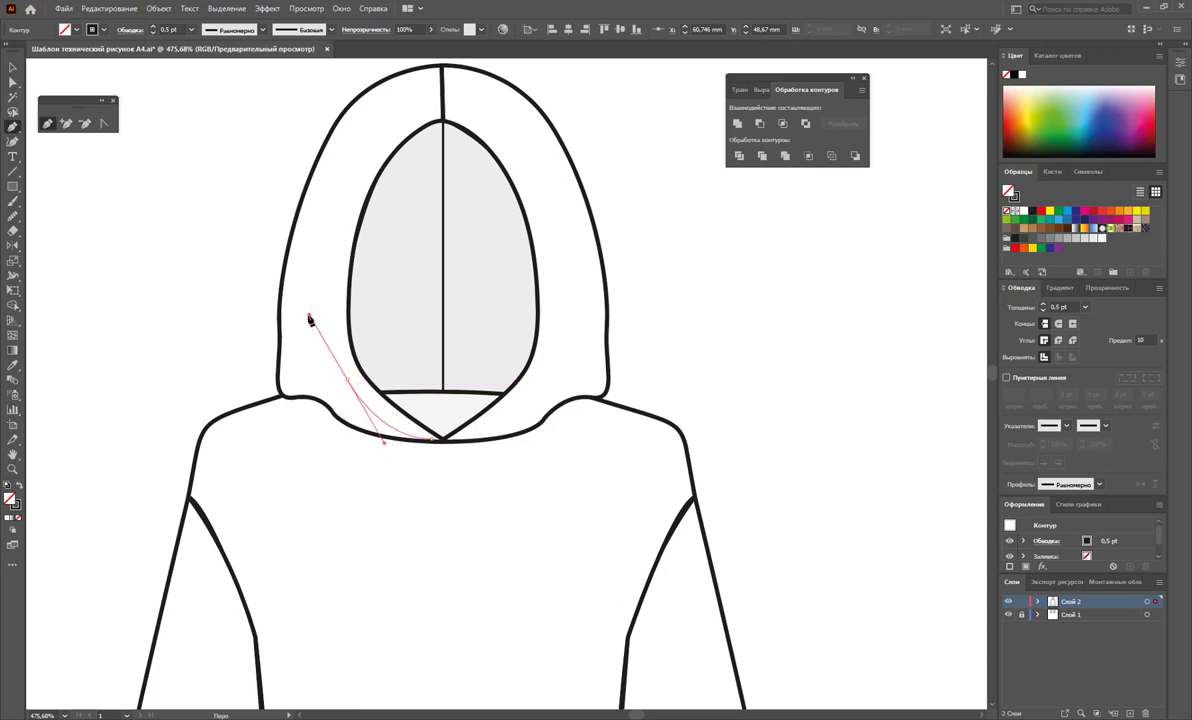
ctrl+click(333, 341)
ctrl+click(428, 441)
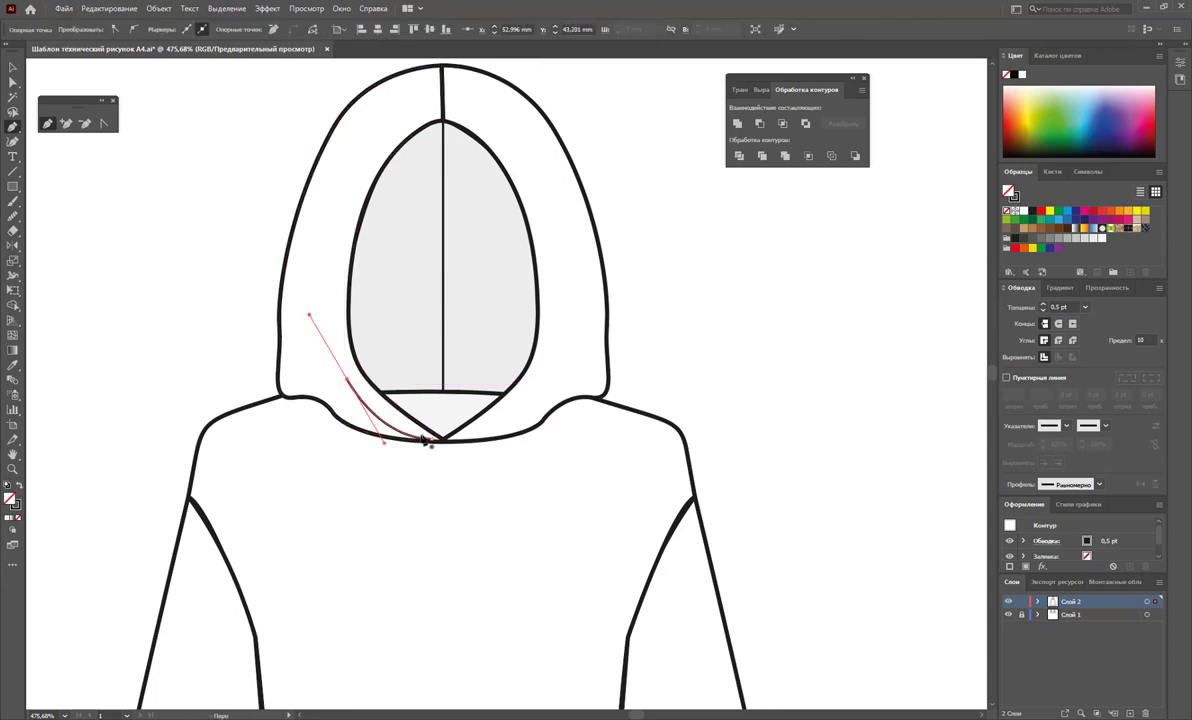
ctrl+click(428, 447)
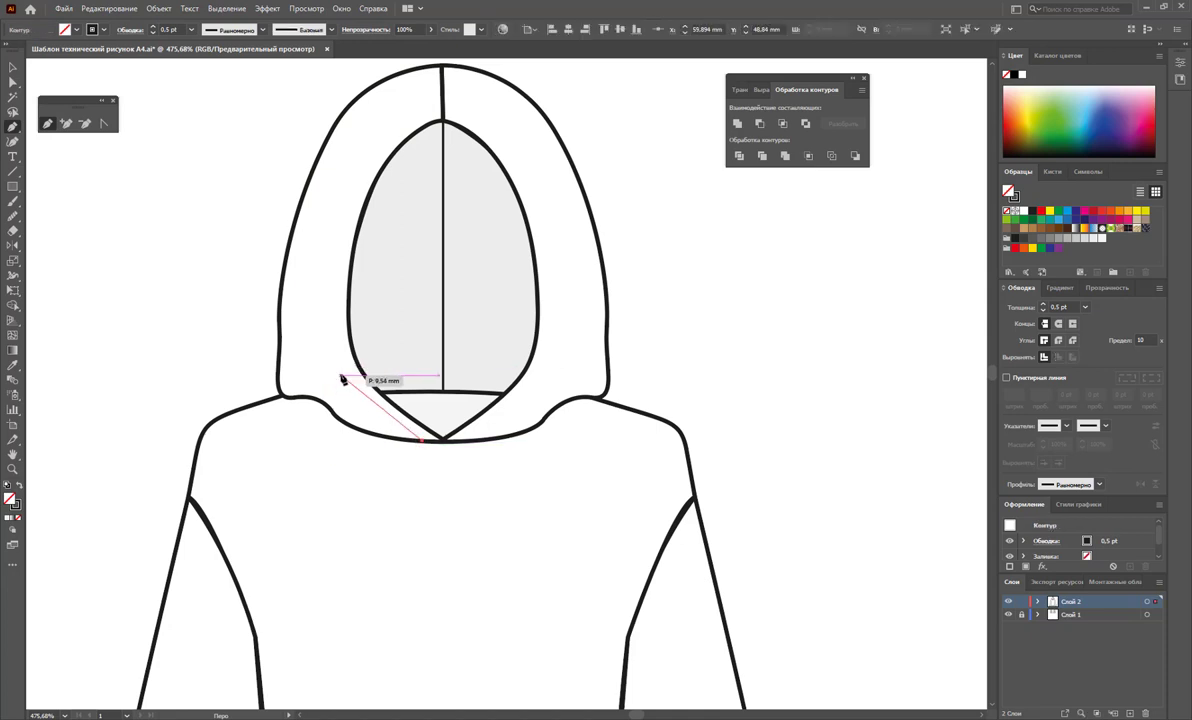
drag(341, 376, 331, 342)
drag(338, 290, 351, 201)
- Continue the stitch path over the hood top and down the right edge to the bottom centre
key(ctrl)
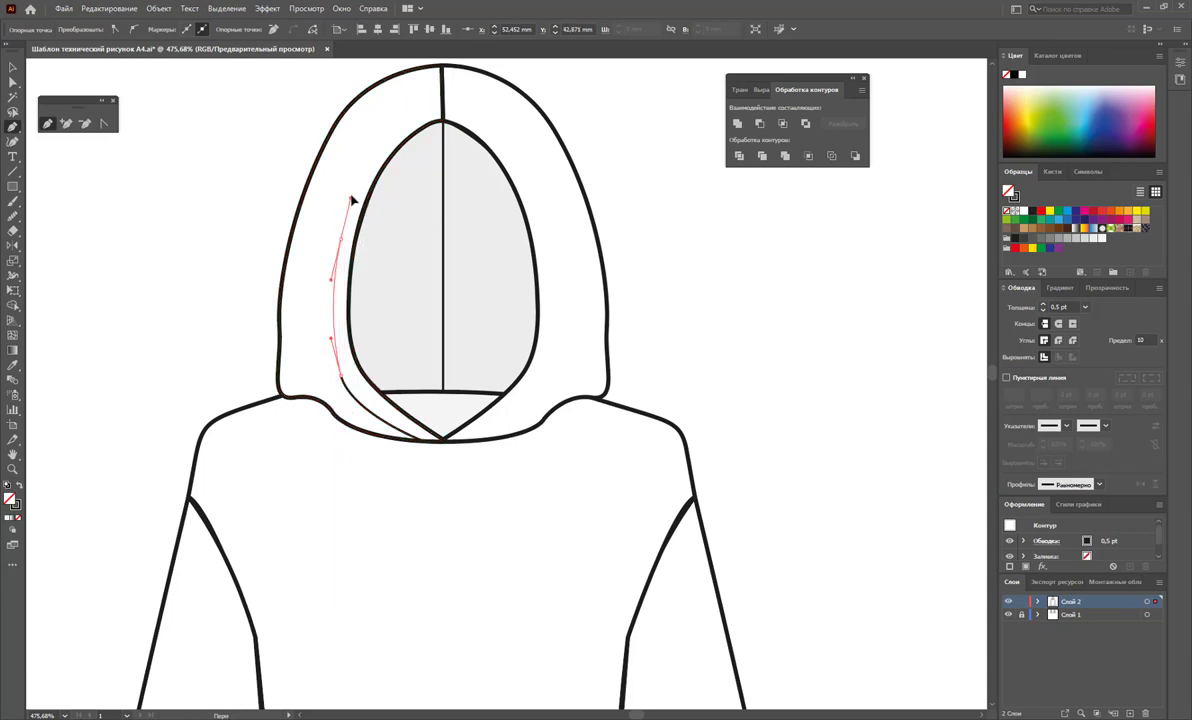
drag(443, 108, 503, 115)
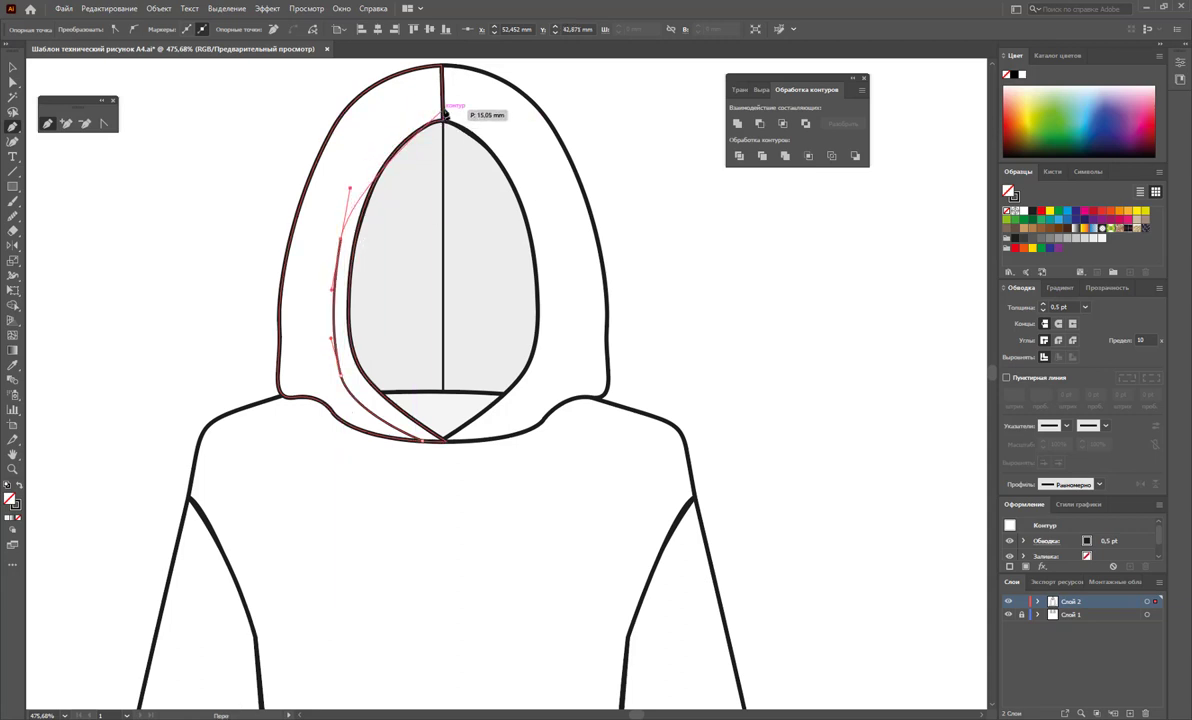
drag(541, 224, 549, 271)
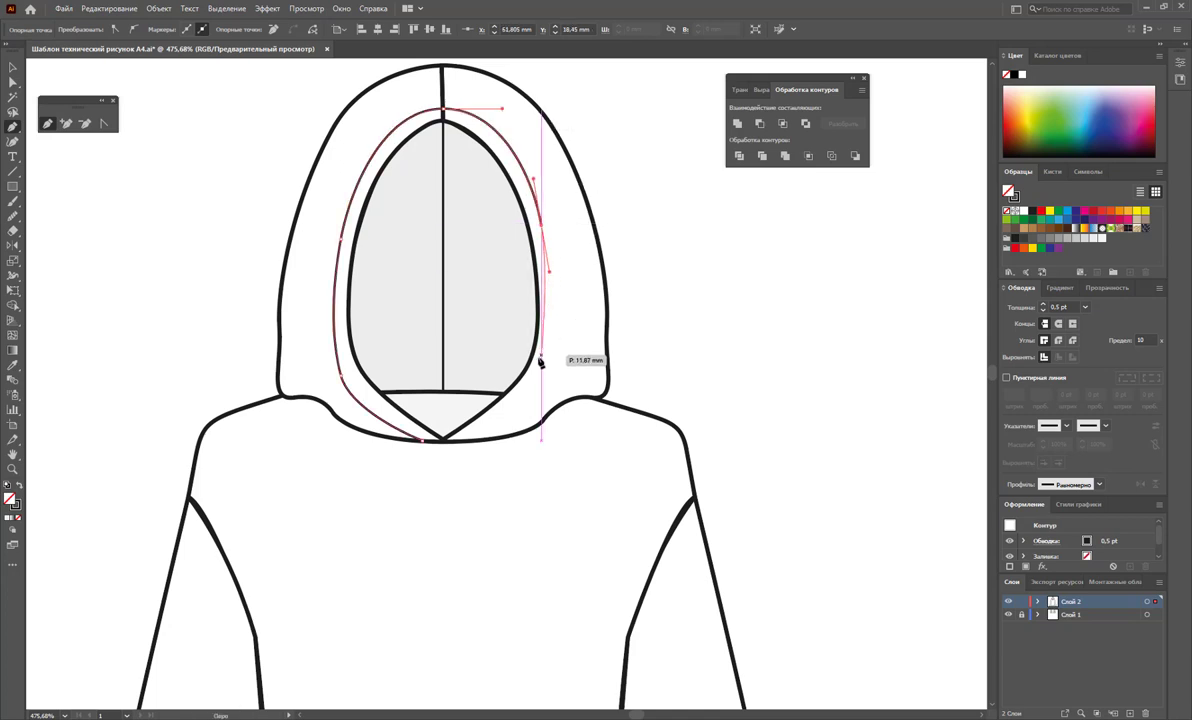
drag(540, 368, 514, 411)
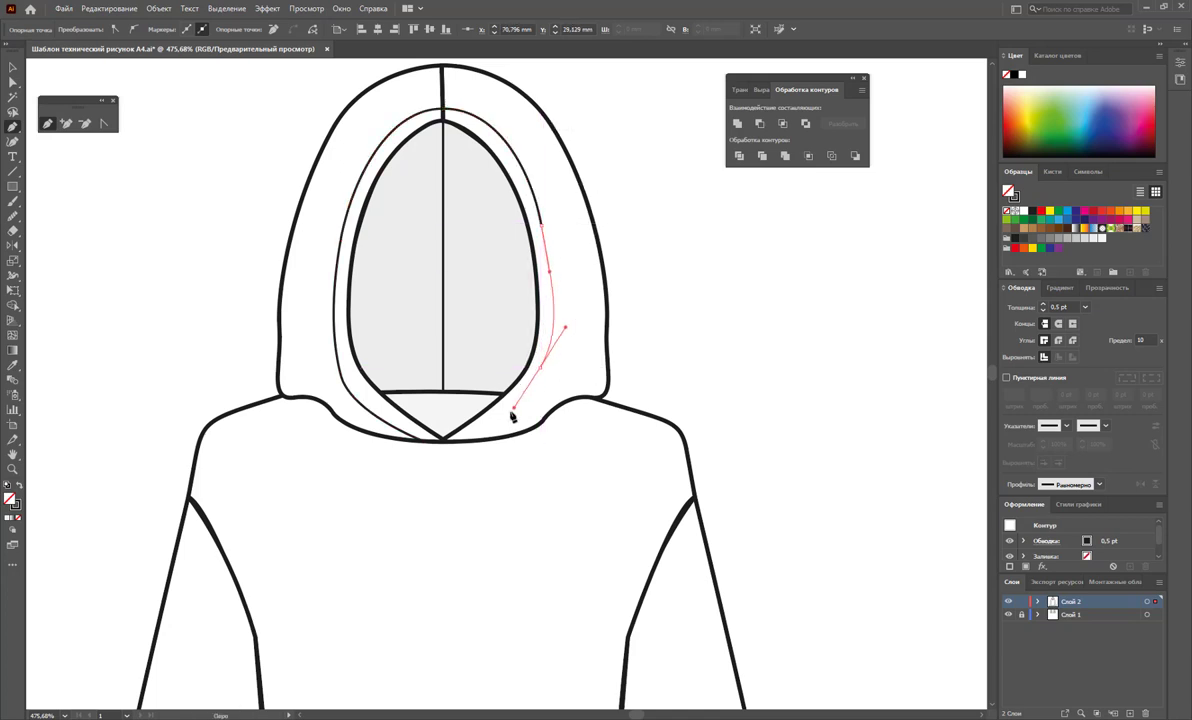
mouse_move(443, 438)
mouse_down()
mouse_move(472, 447)
mouse_move(678, 348)
mouse_up()
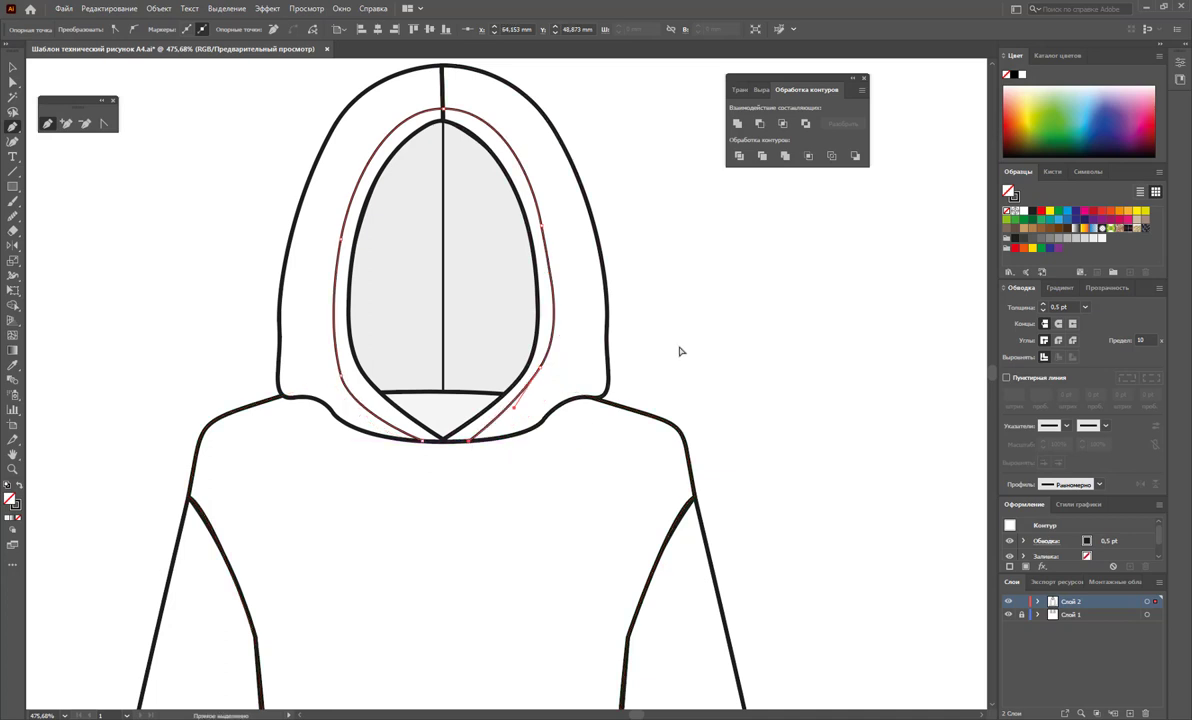
key(ctrl+shift+a)
- Make the stitching line dashed with a 0.25 pt stroke weight
click(12, 67)
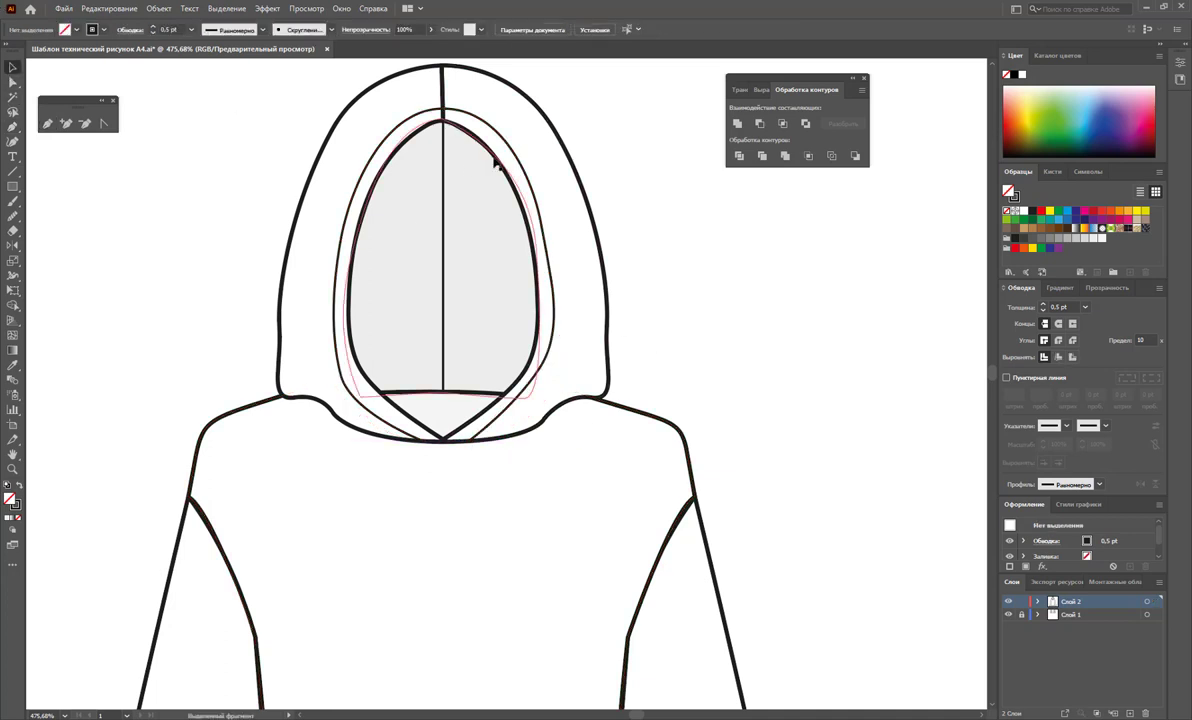
click(517, 148)
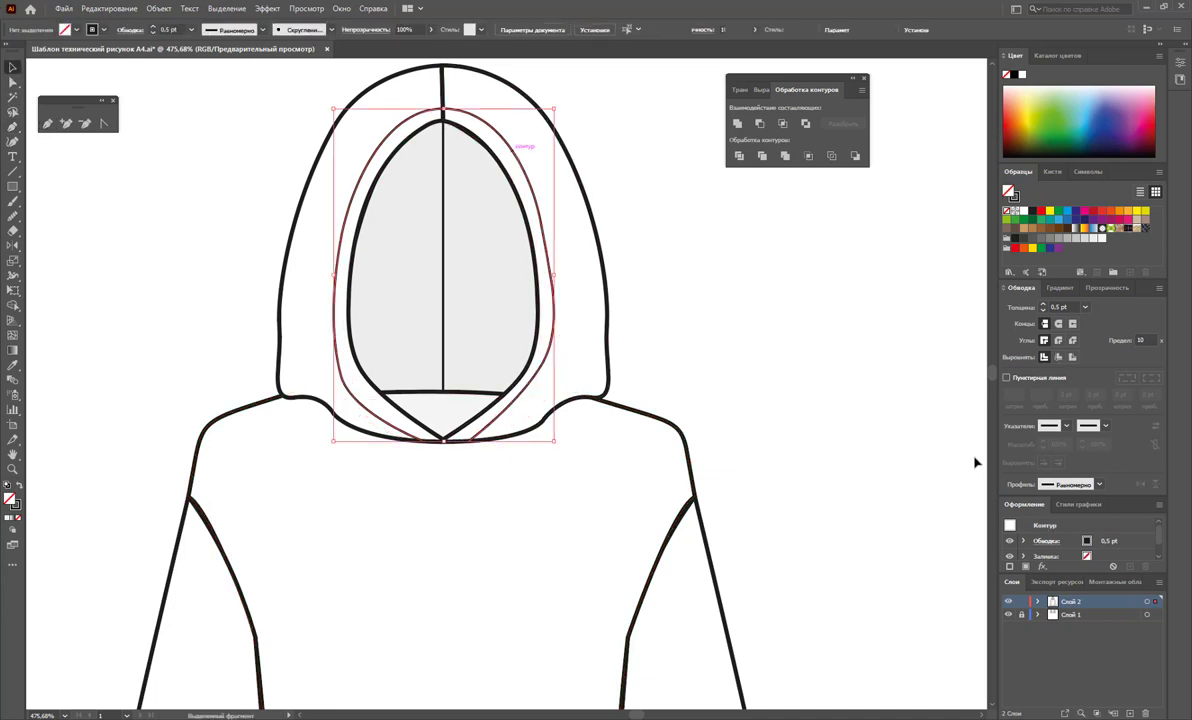
click(1006, 377)
click(1086, 310)
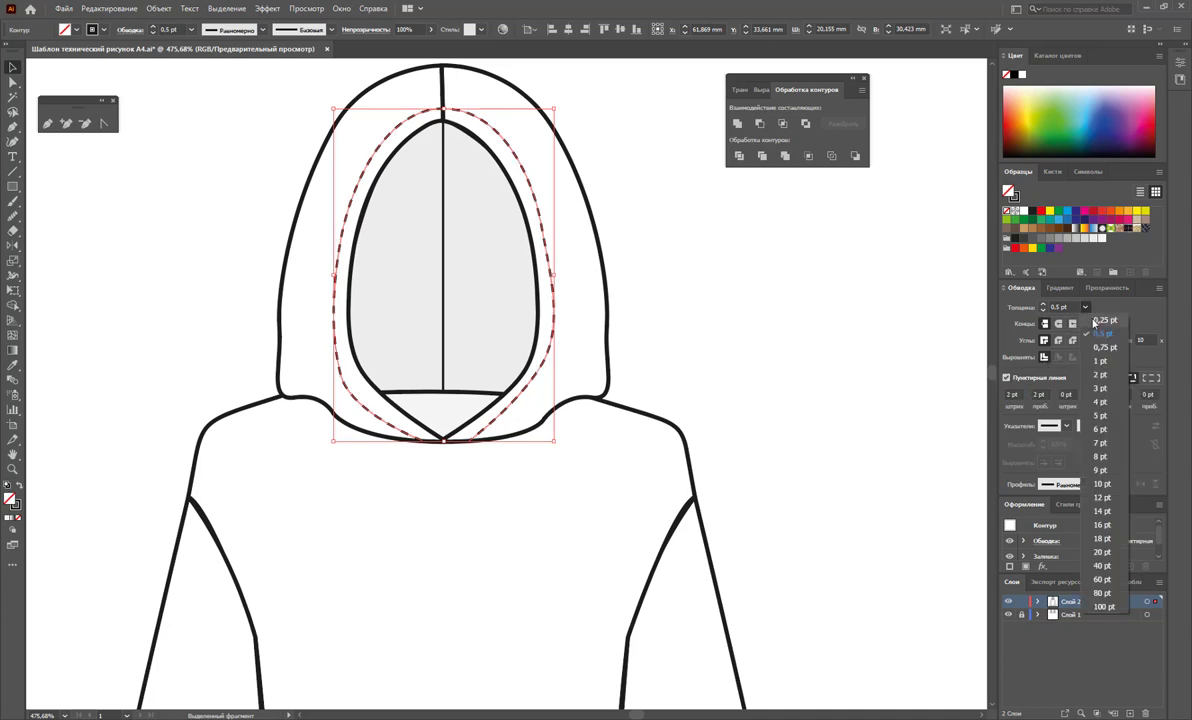
click(1030, 293)
click(827, 298)
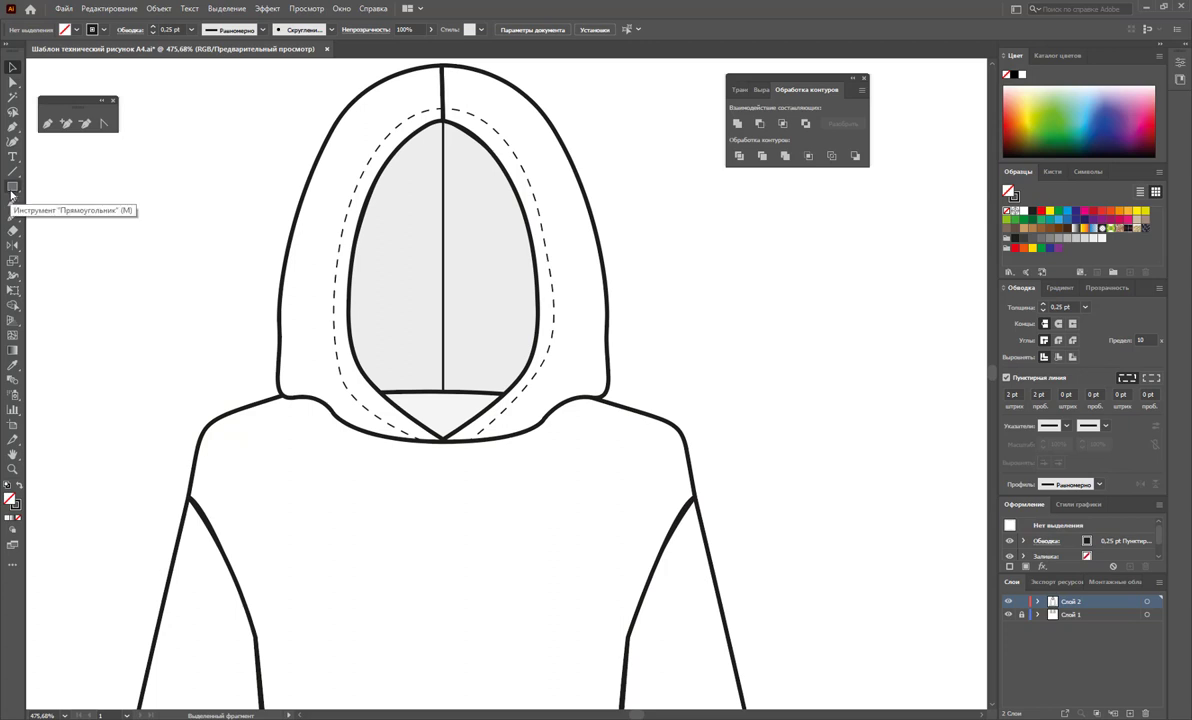
- Draw a circle beside the hood and a smaller concentric circle inside it
mouse_move(12, 188)
mouse_down()
mouse_move(90, 201)
mouse_move(242, 330)
mouse_up()
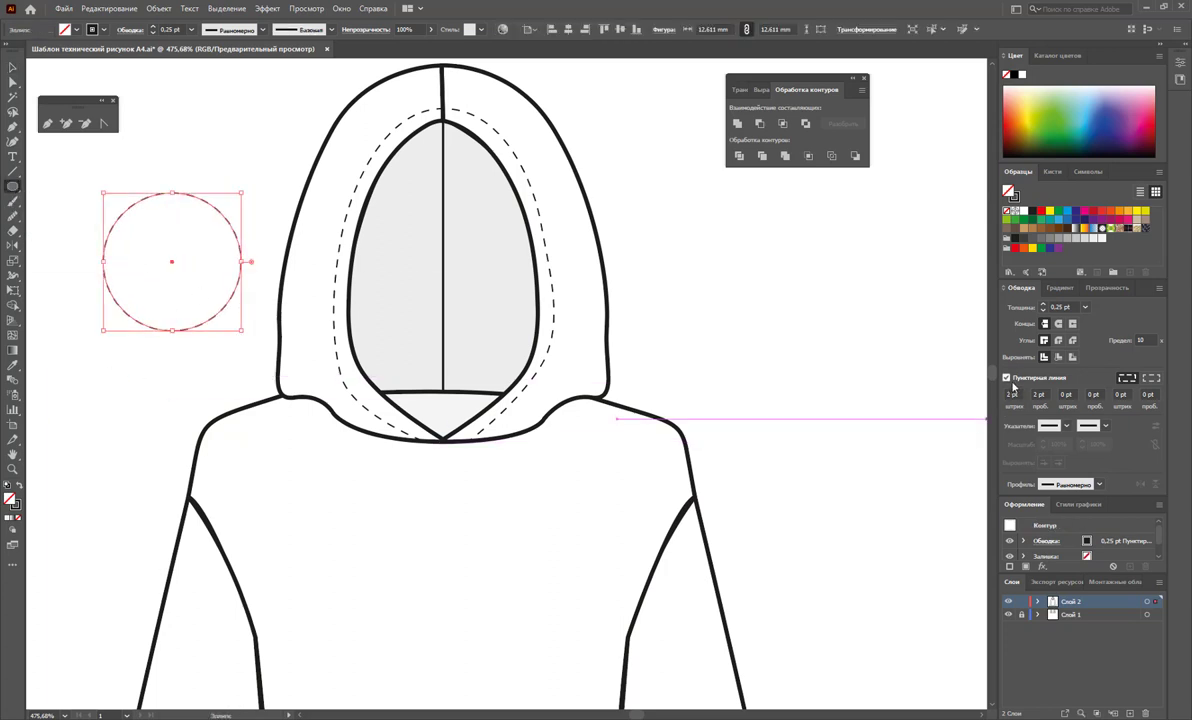
click(13, 67)
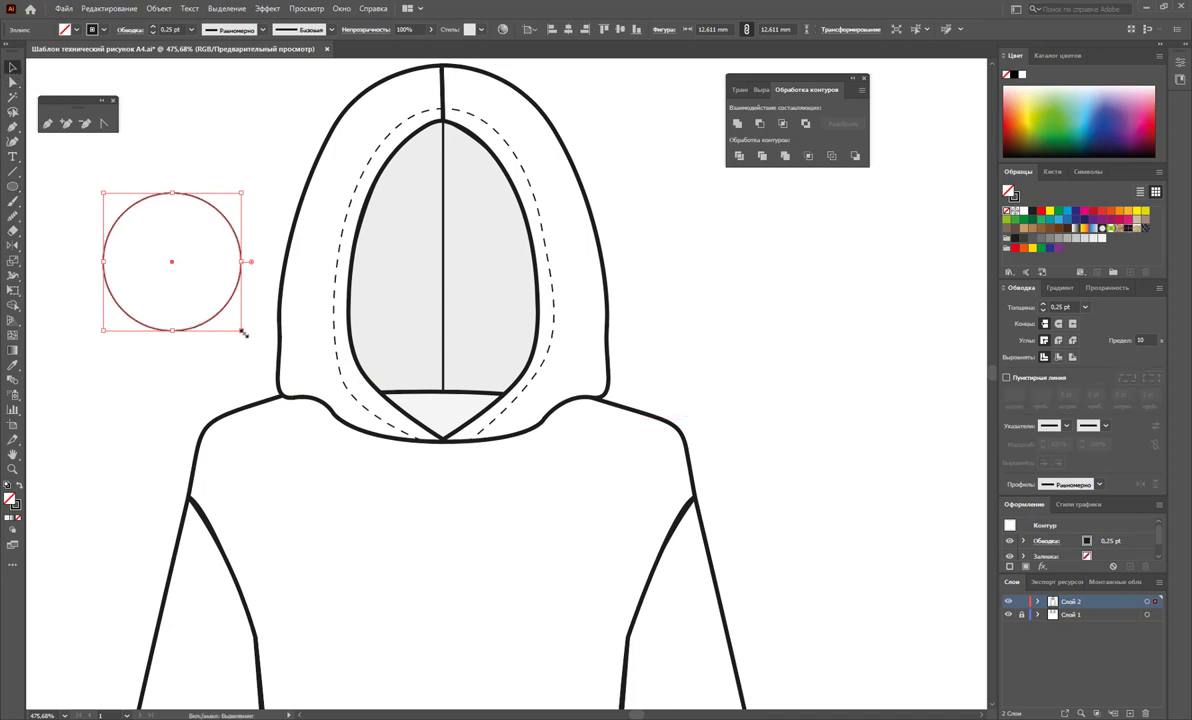
mouse_move(243, 333)
mouse_down()
mouse_move(226, 316)
mouse_move(250, 340)
mouse_up()
click(264, 260)
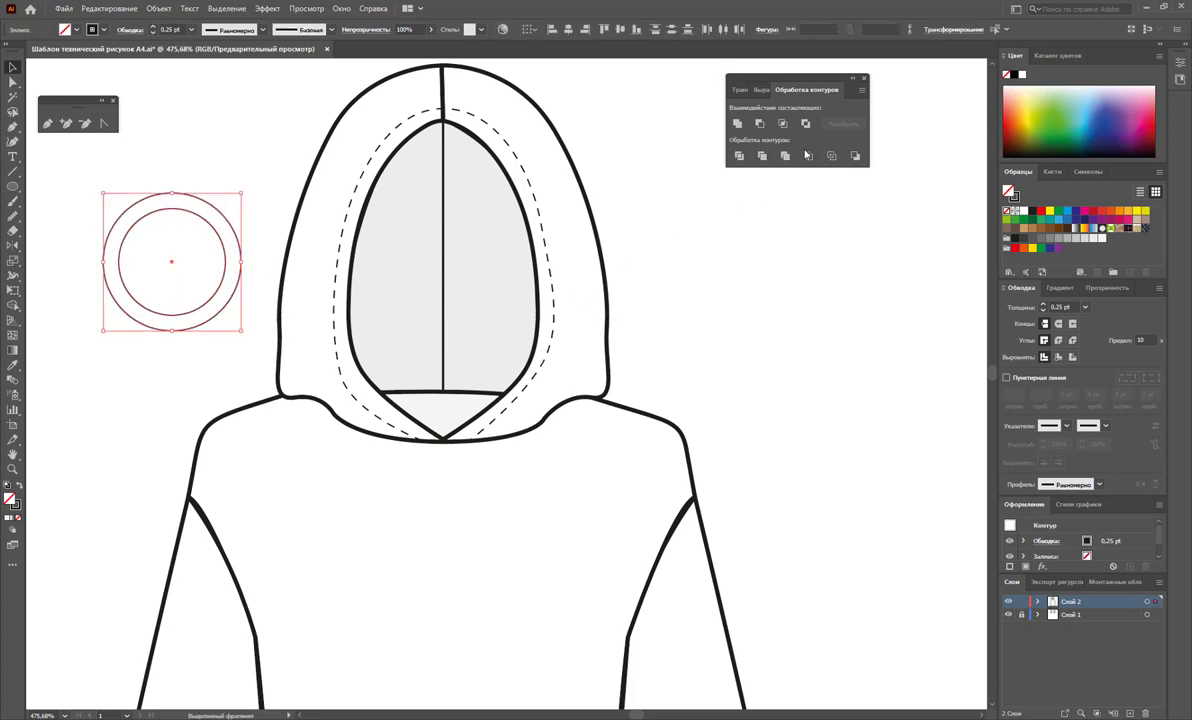
- Ungroup the divided circles and fill the ring with a black-to-white gradient
click(740, 157)
right_click(160, 255)
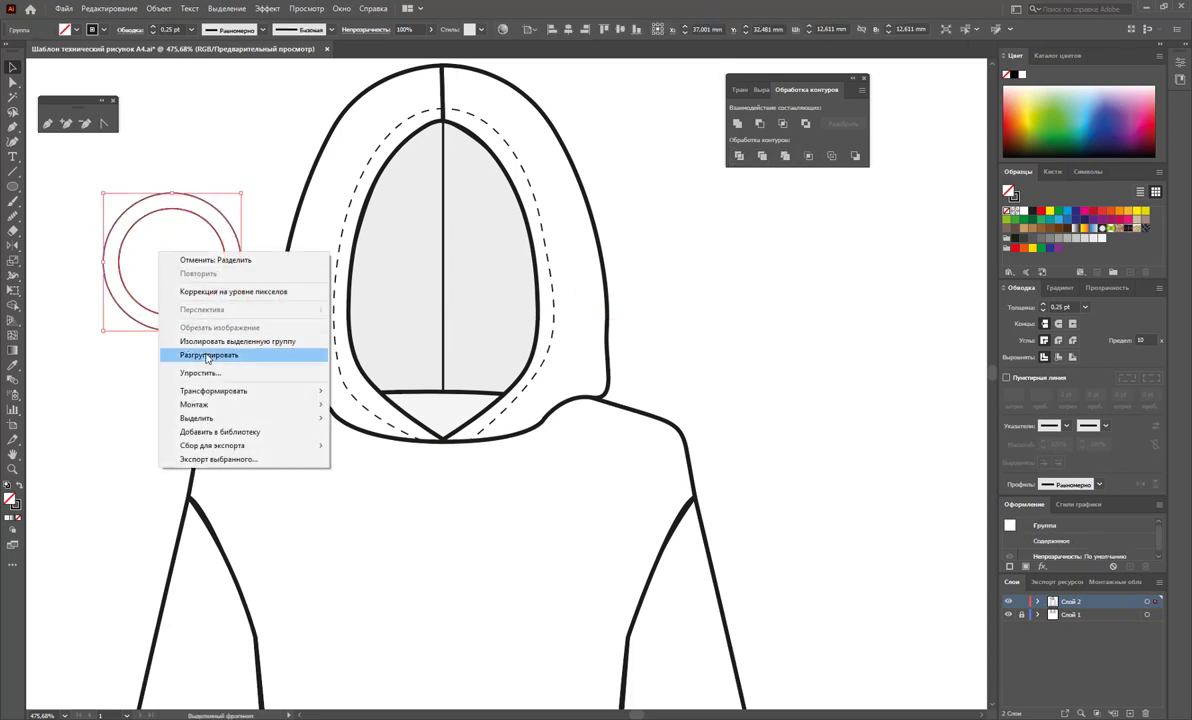
click(222, 355)
click(213, 250)
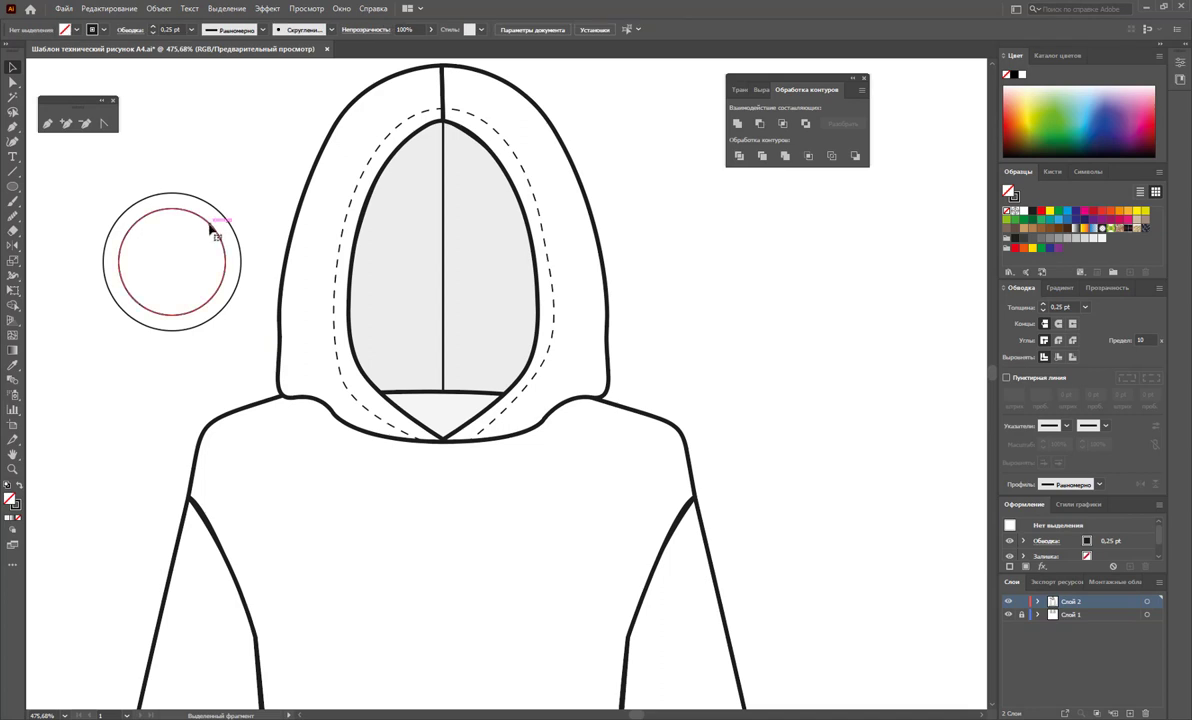
drag(235, 160, 95, 312)
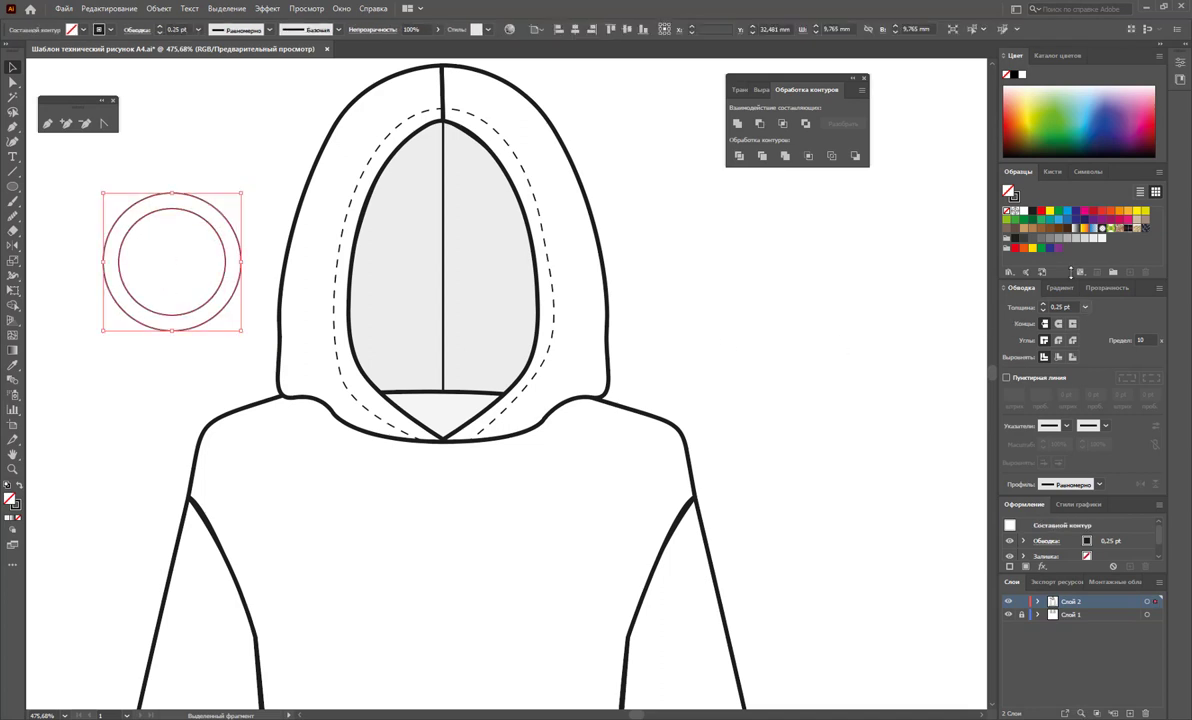
key(period)
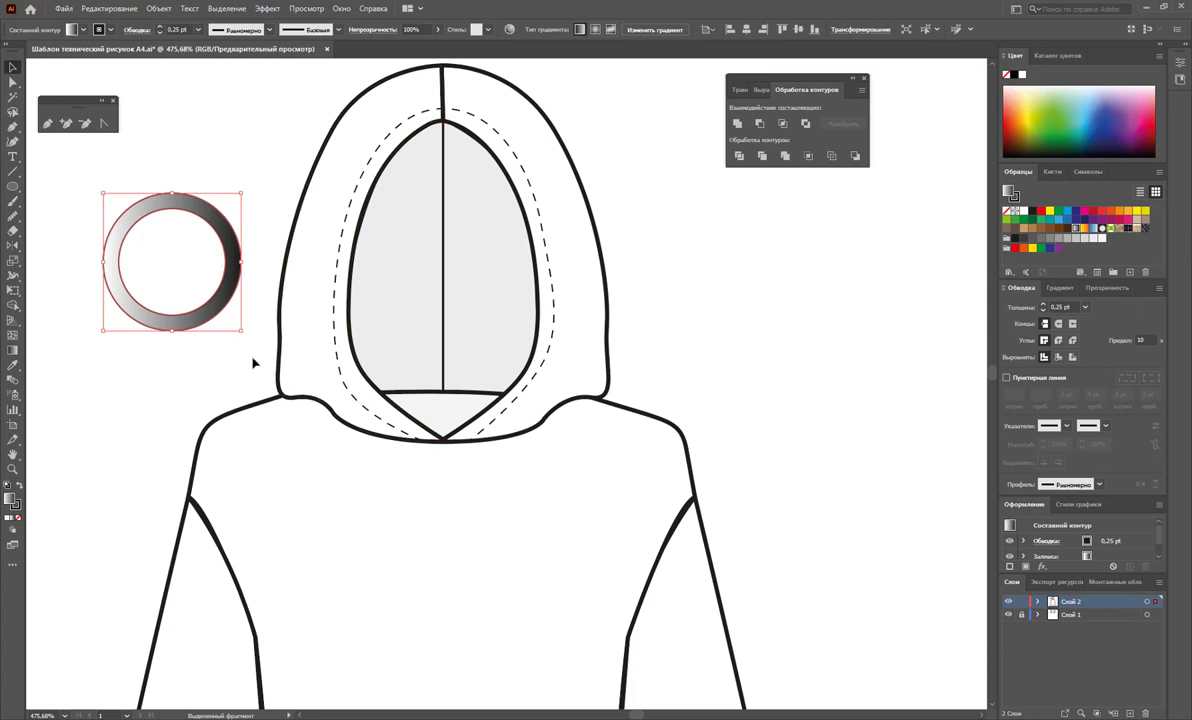
- Shrink the gradient ring to eyelet size and position two rings either side of the neckline V
mouse_move(242, 332)
mouse_down()
mouse_move(192, 258)
mouse_move(127, 216)
mouse_move(394, 416)
mouse_up()
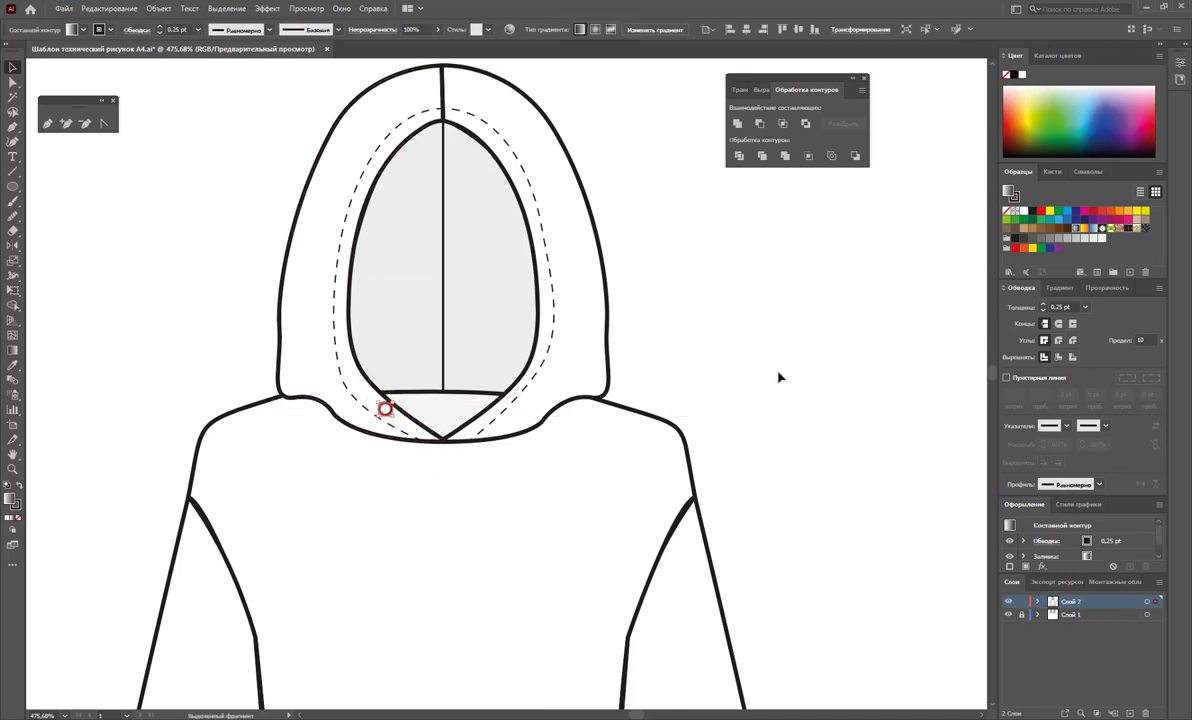
drag(387, 412, 500, 422)
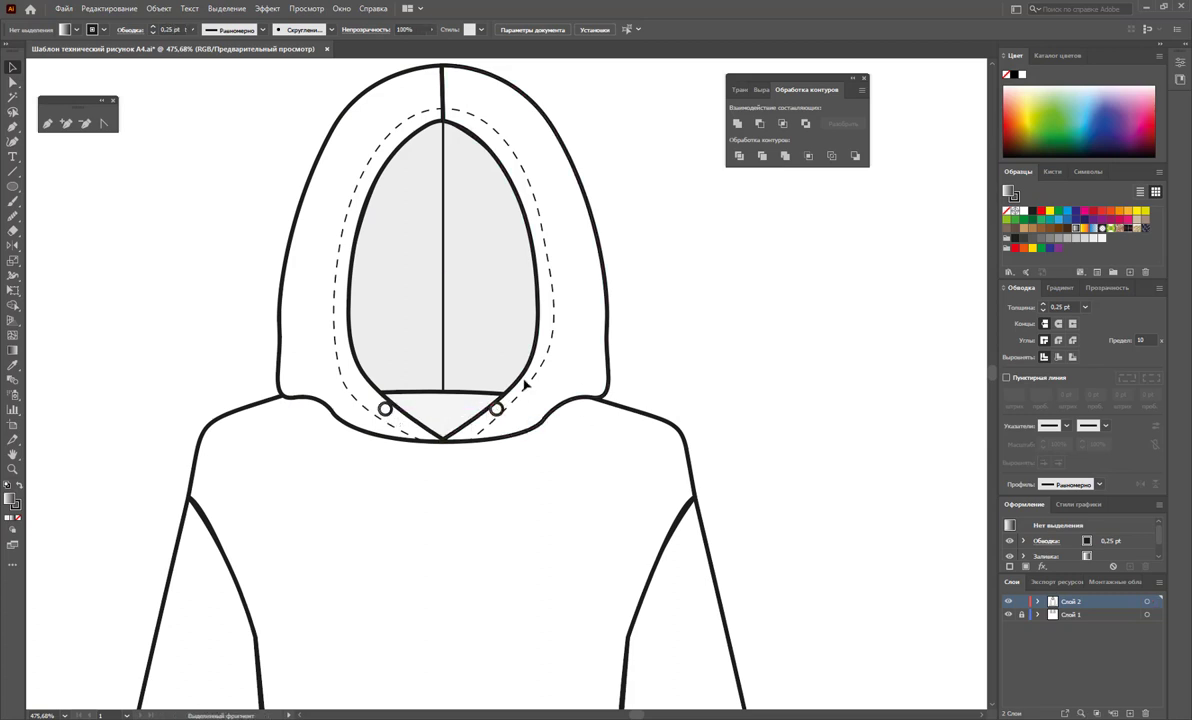
click(497, 408)
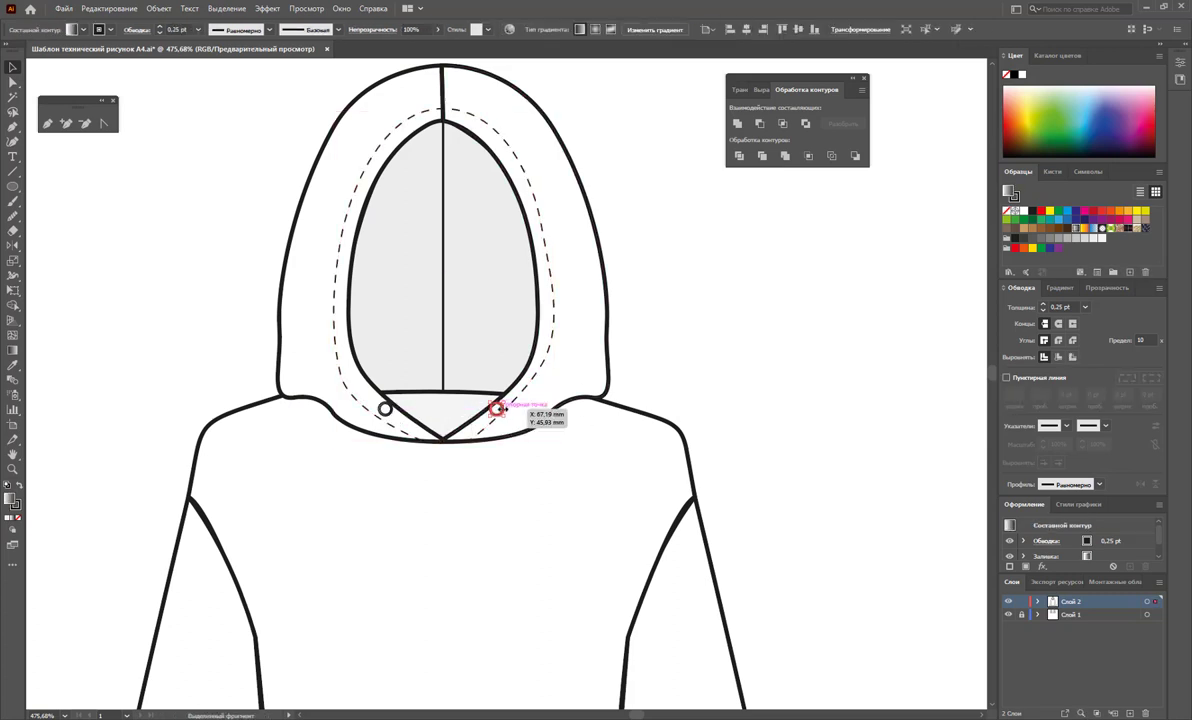
drag(498, 410, 473, 425)
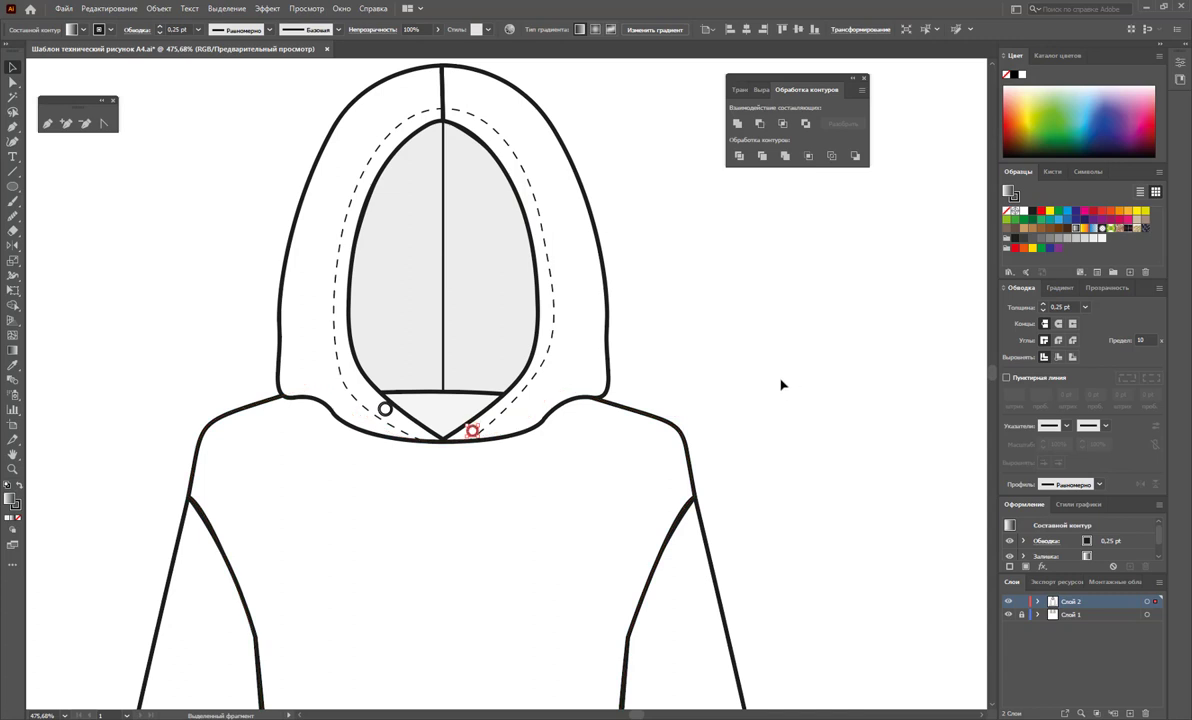
click(502, 428)
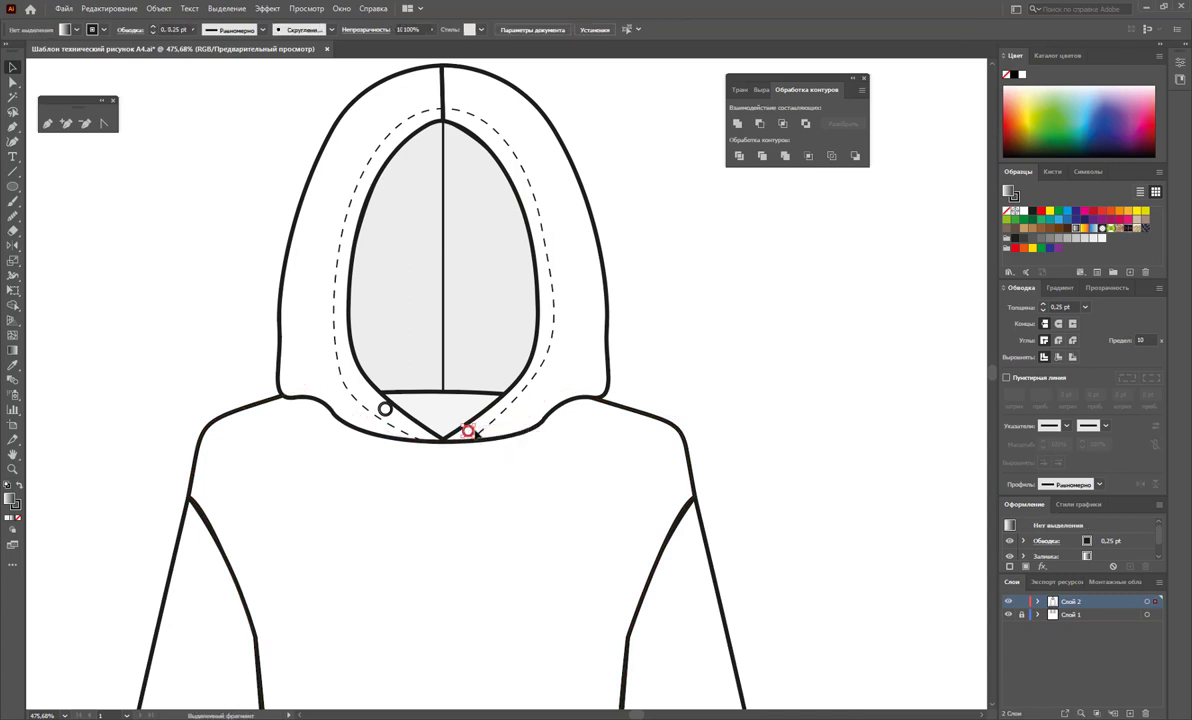
drag(470, 430, 471, 428)
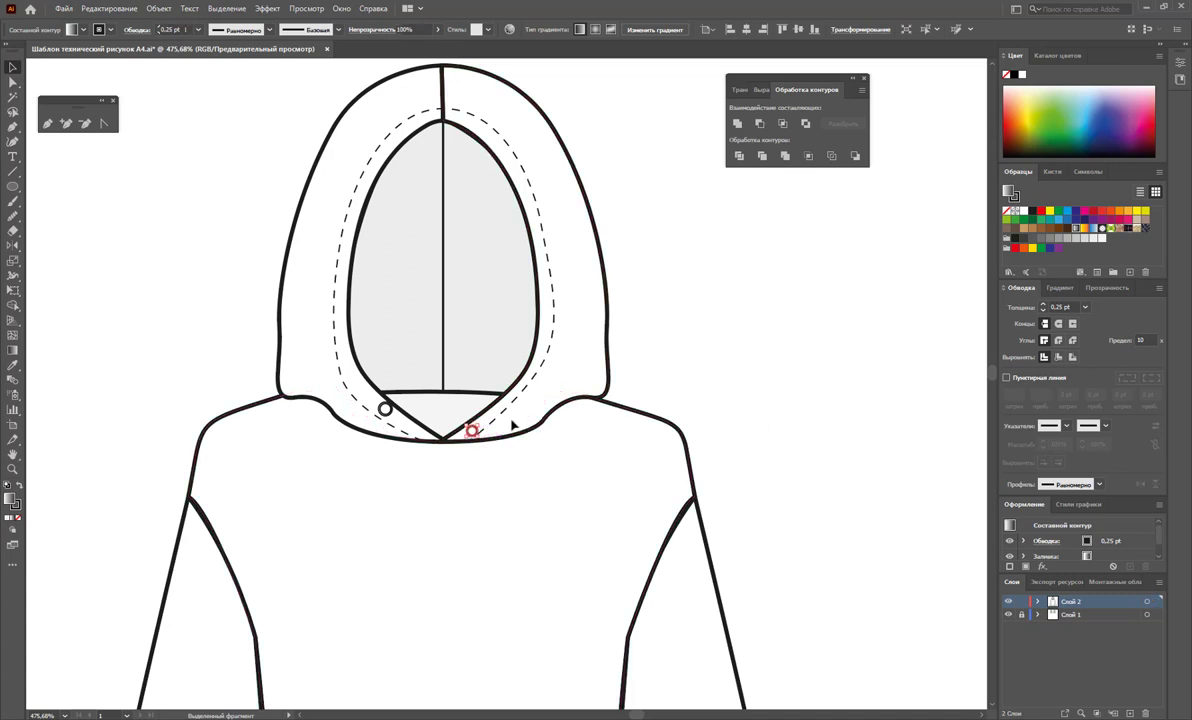
click(513, 426)
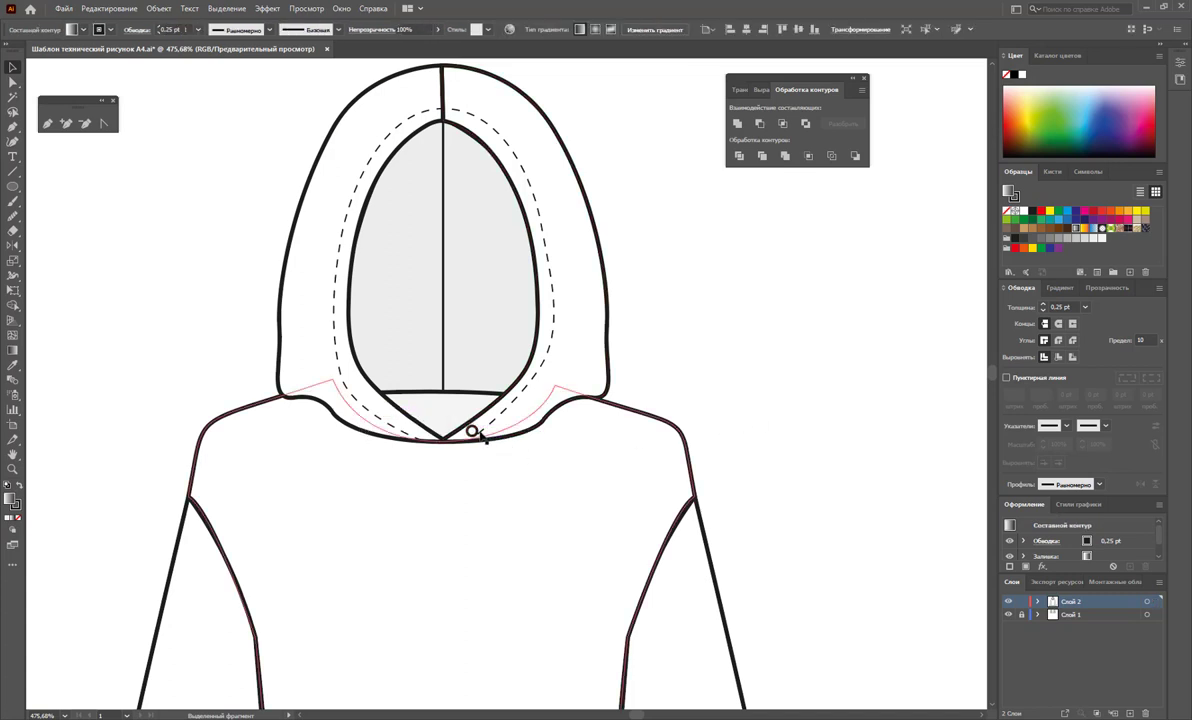
drag(472, 430, 412, 431)
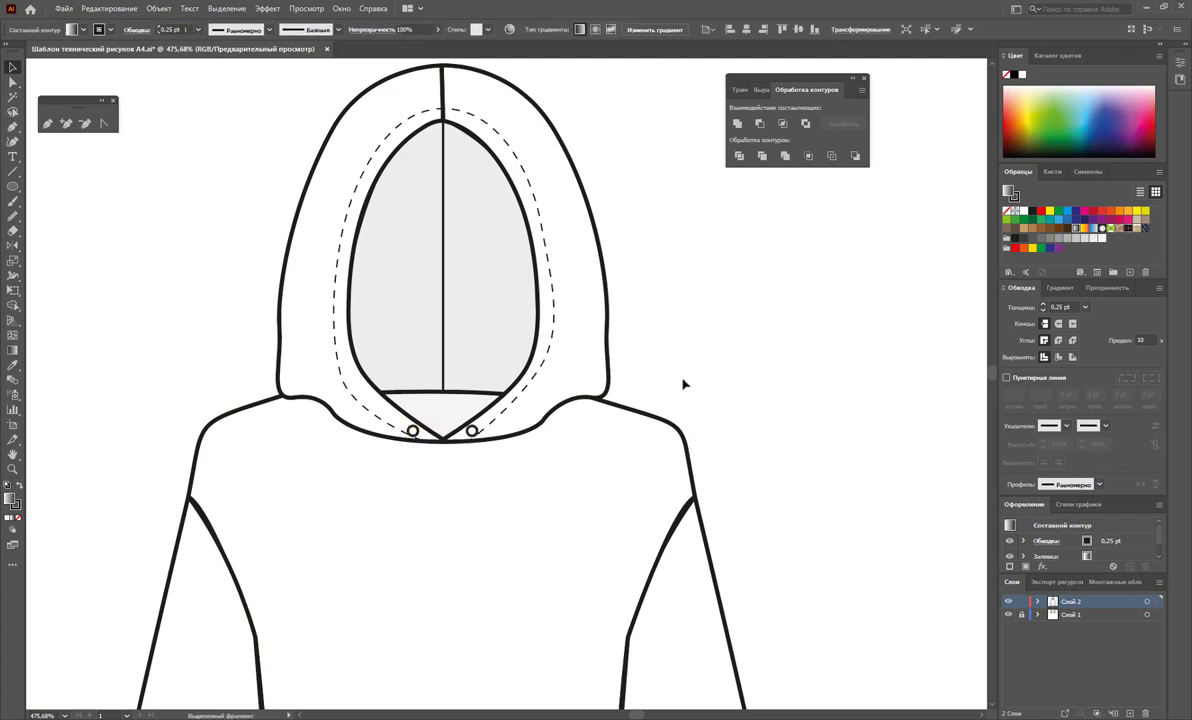
scroll(719, 340, down, 2)
- Zoom in on the neckline and fine-tune the positions of both eyelets
scroll(719, 338, down, 2)
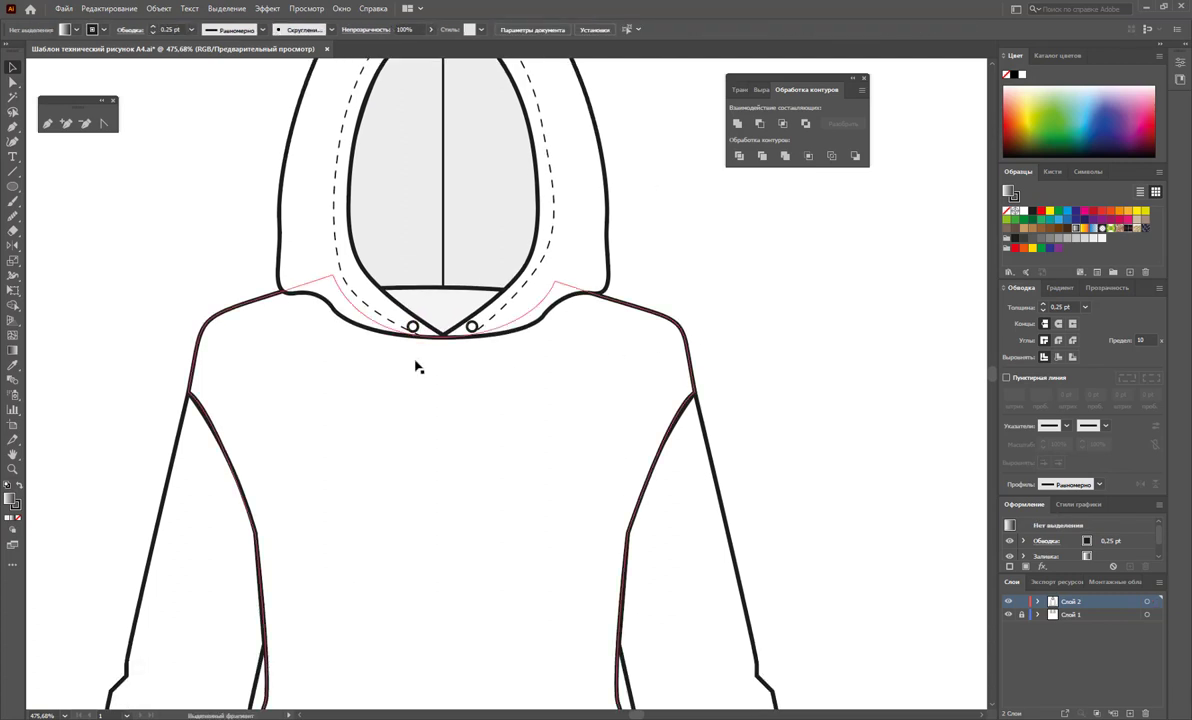
click(45, 124)
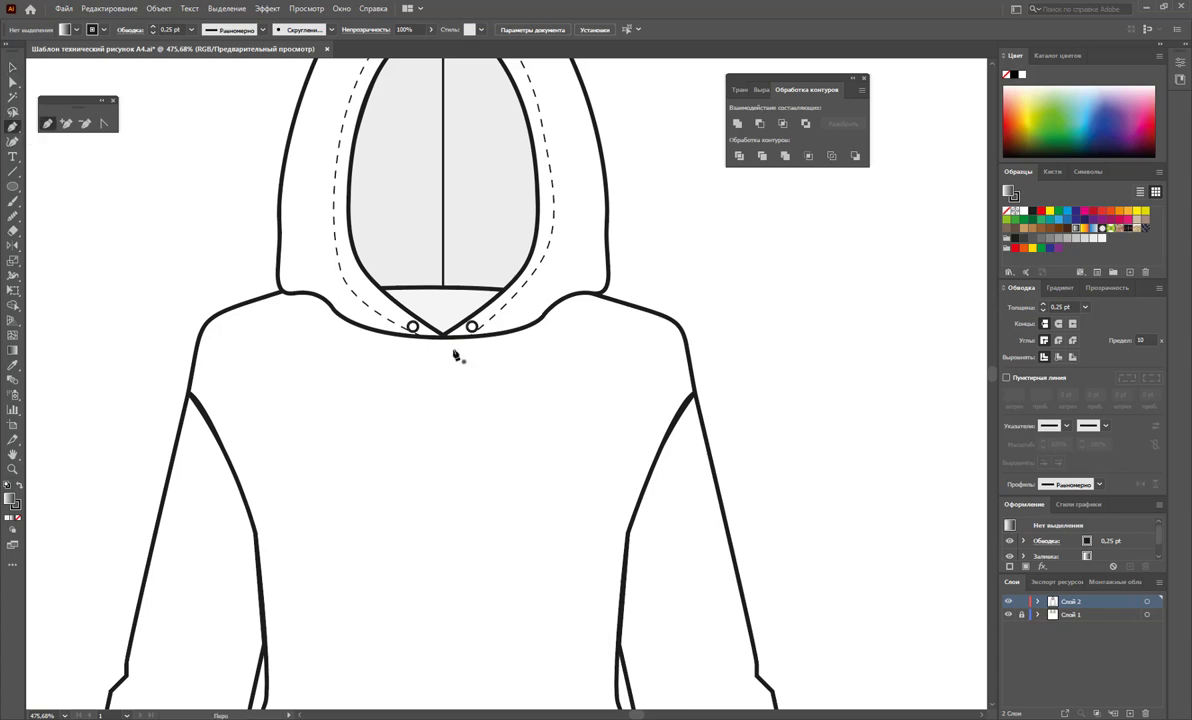
click(13, 470)
mouse_move(470, 425)
mouse_down()
mouse_move(525, 448)
mouse_move(502, 442)
mouse_up()
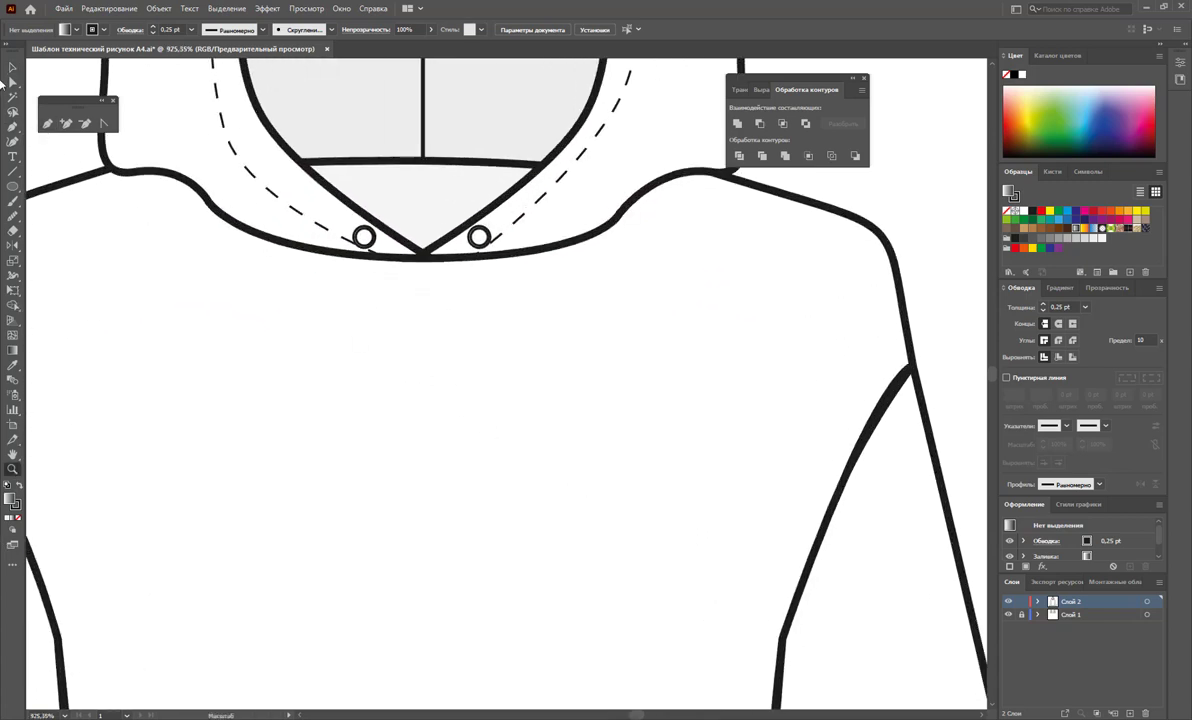
click(13, 67)
click(418, 266)
drag(364, 240, 374, 244)
drag(480, 237, 488, 238)
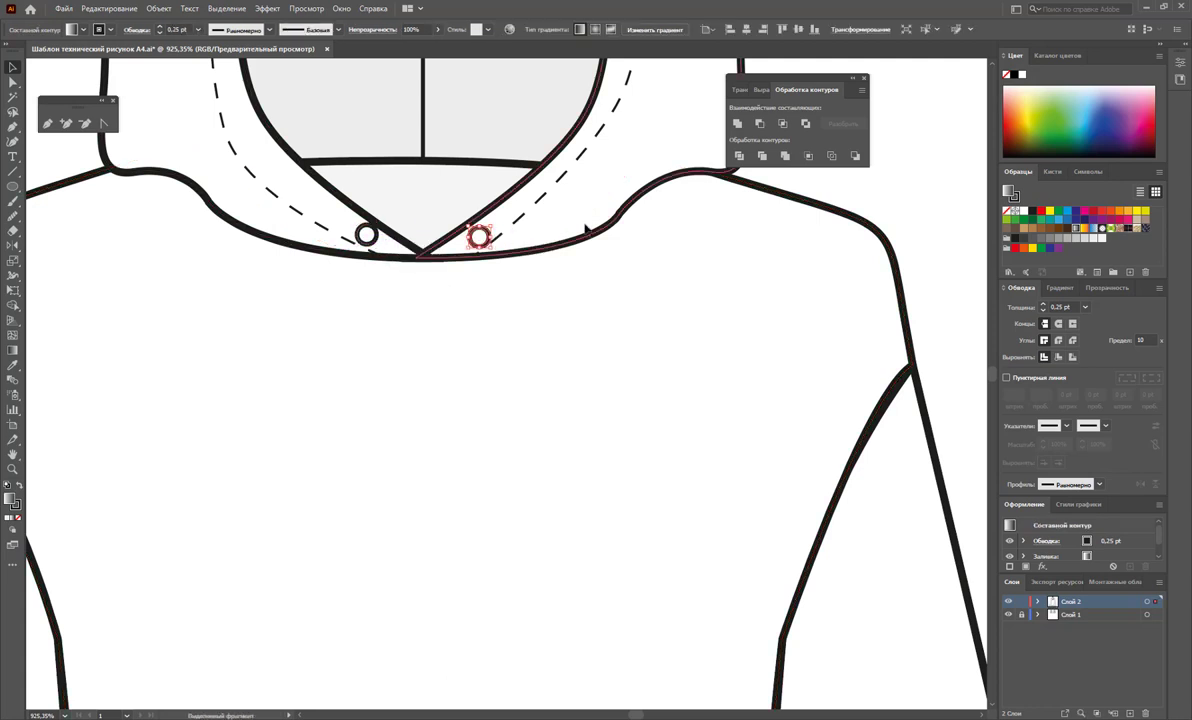
click(82, 158)
- Draw a closed wavy drawstring shape hanging down from the left eyelet
click(47, 122)
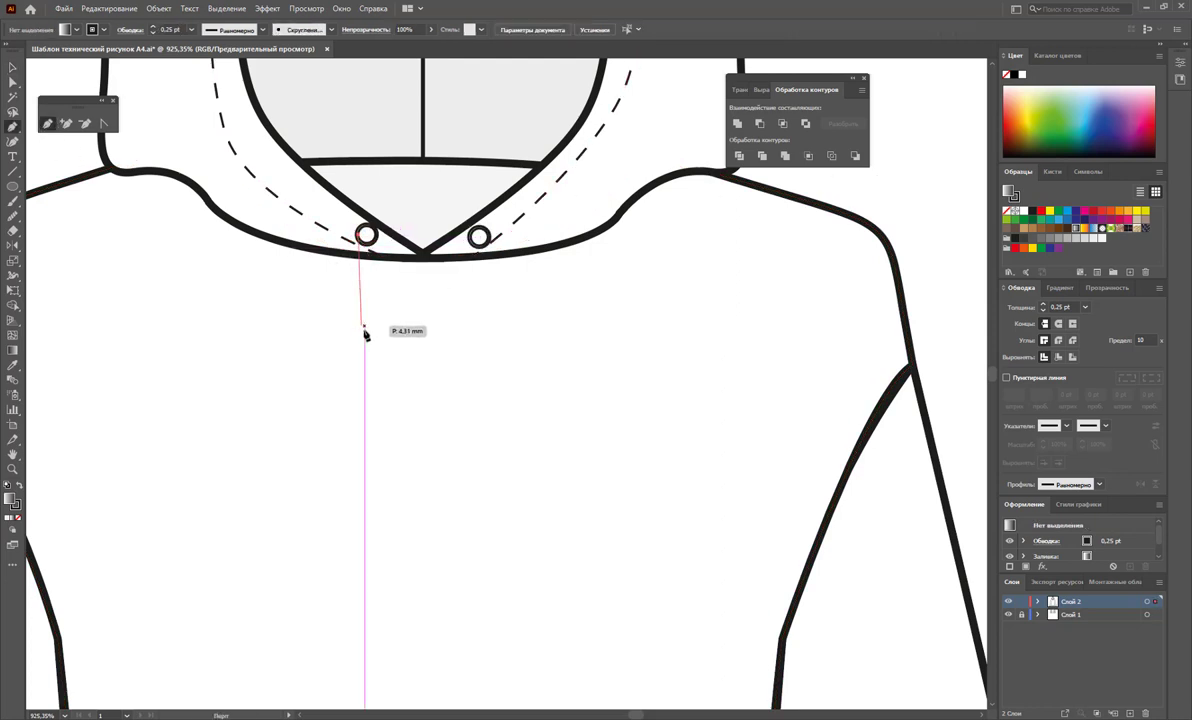
click(366, 236)
drag(372, 345, 352, 453)
scroll(370, 580, down, 2)
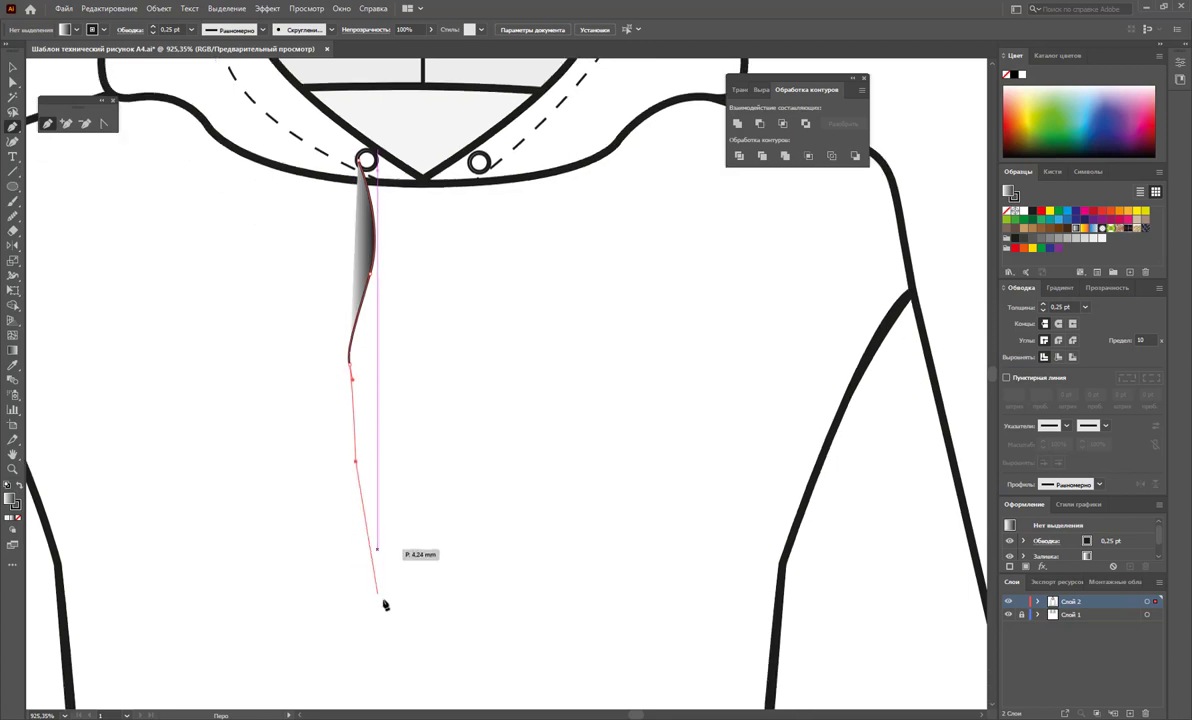
drag(370, 622, 361, 665)
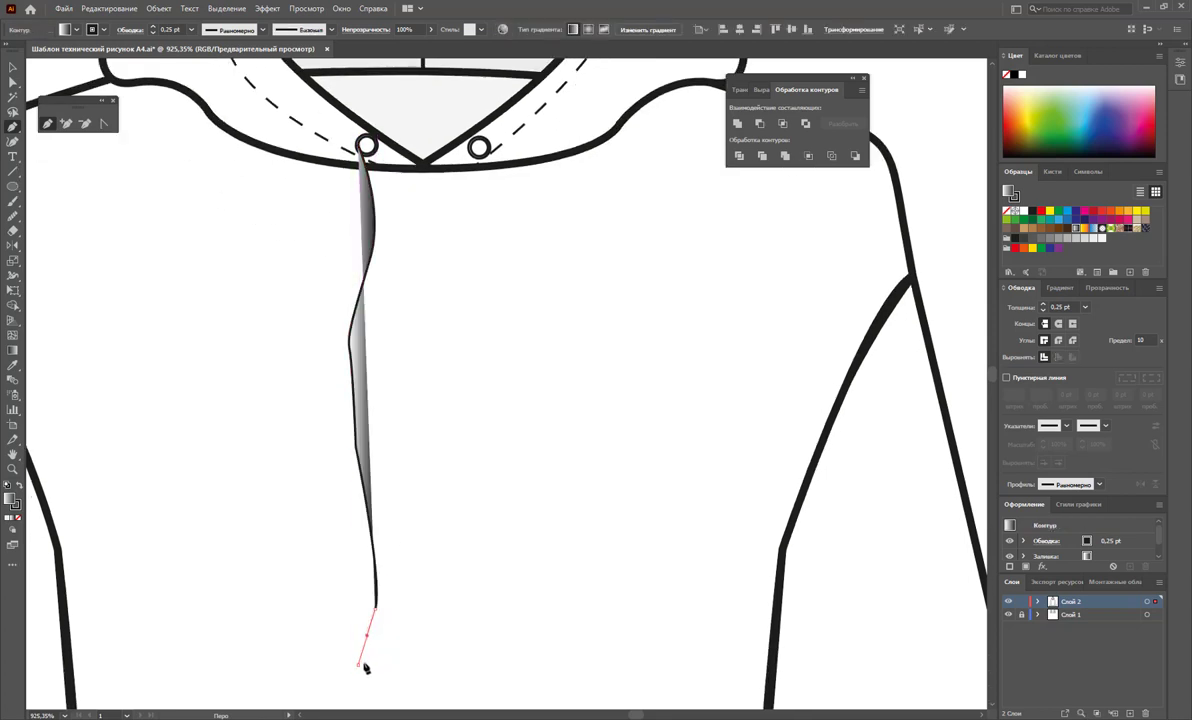
click(378, 662)
drag(391, 590, 391, 575)
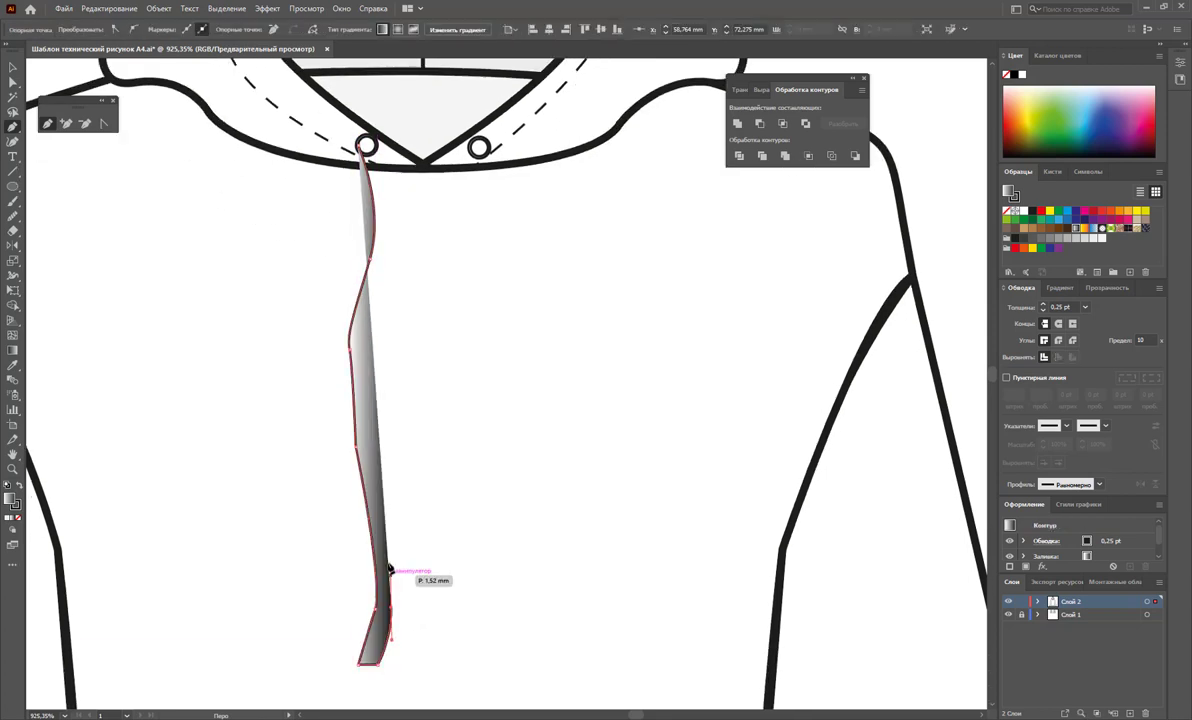
mouse_move(372, 433)
mouse_down()
mouse_move(368, 322)
mouse_move(389, 222)
mouse_up()
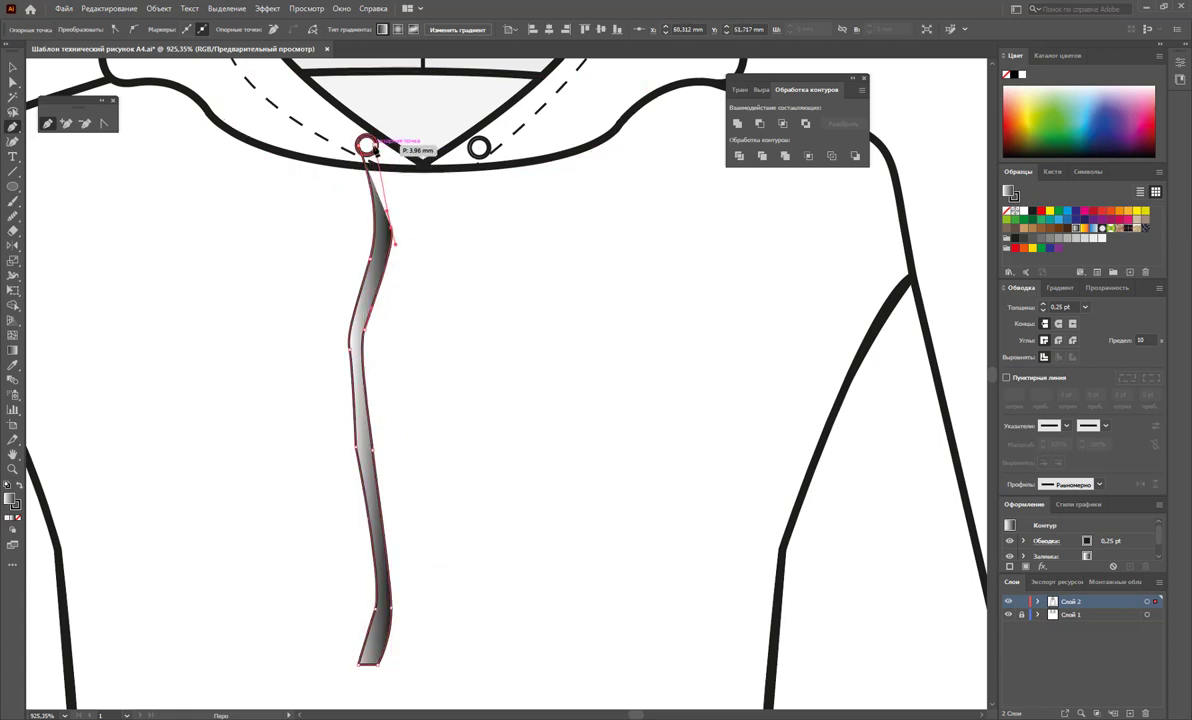
click(367, 147)
ctrl+click(350, 148)
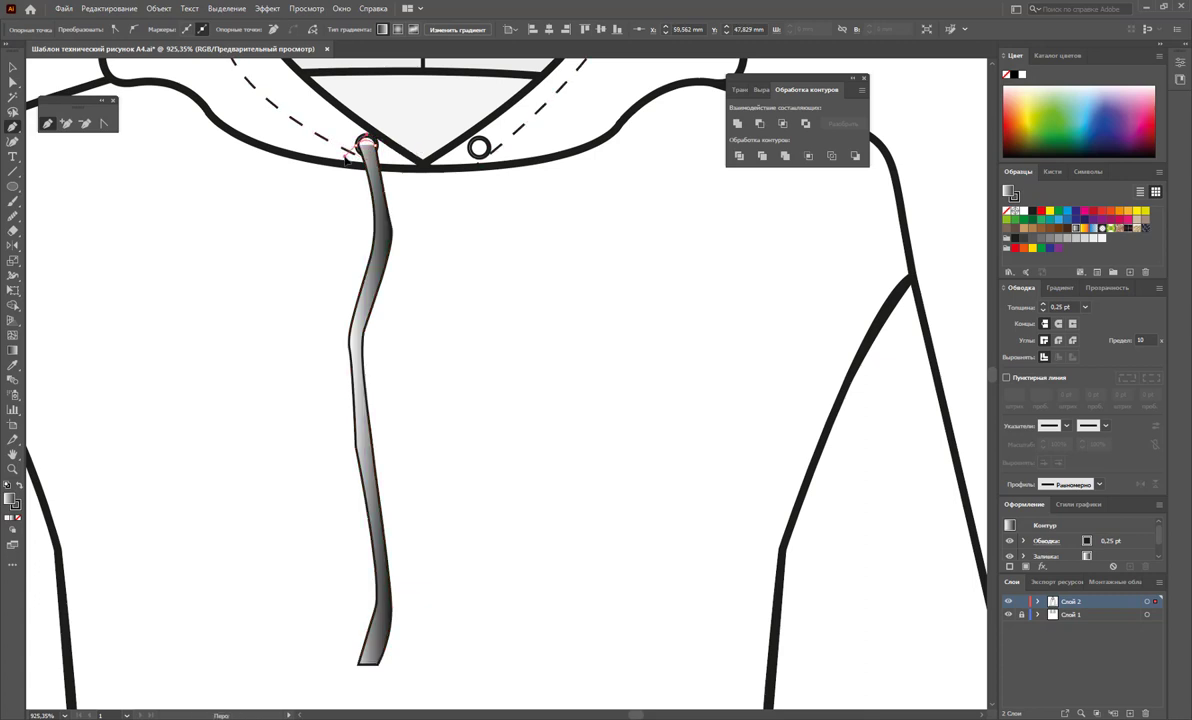
ctrl+click(366, 158)
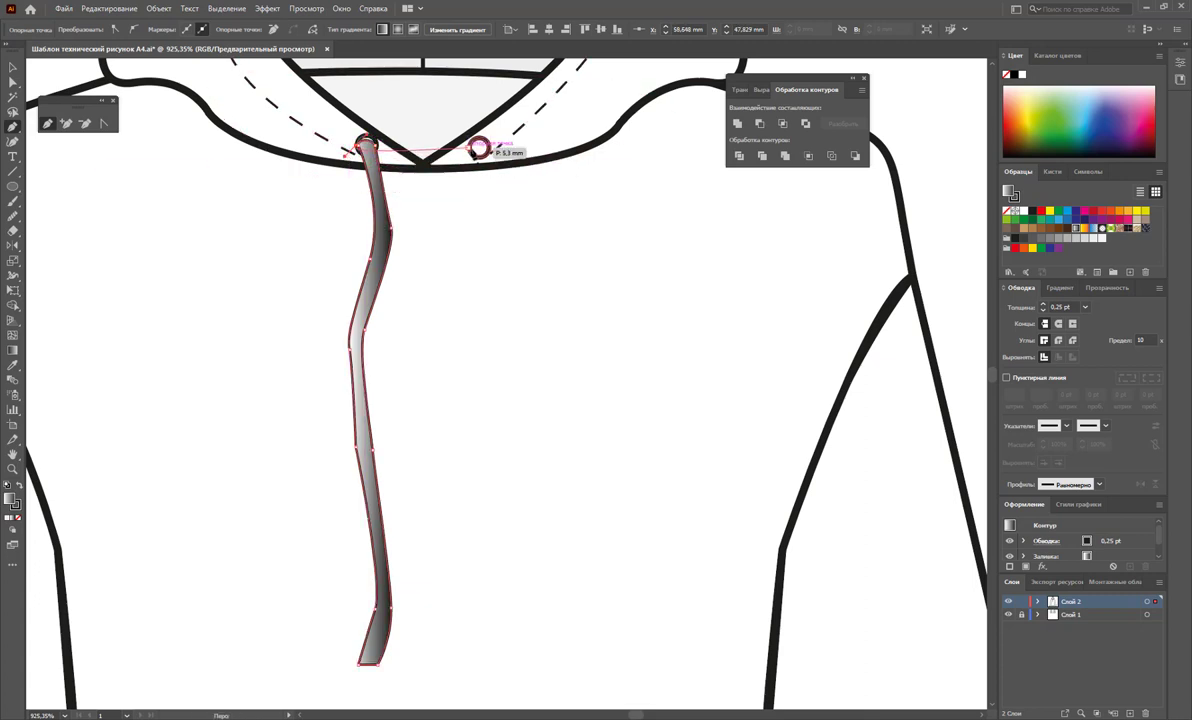
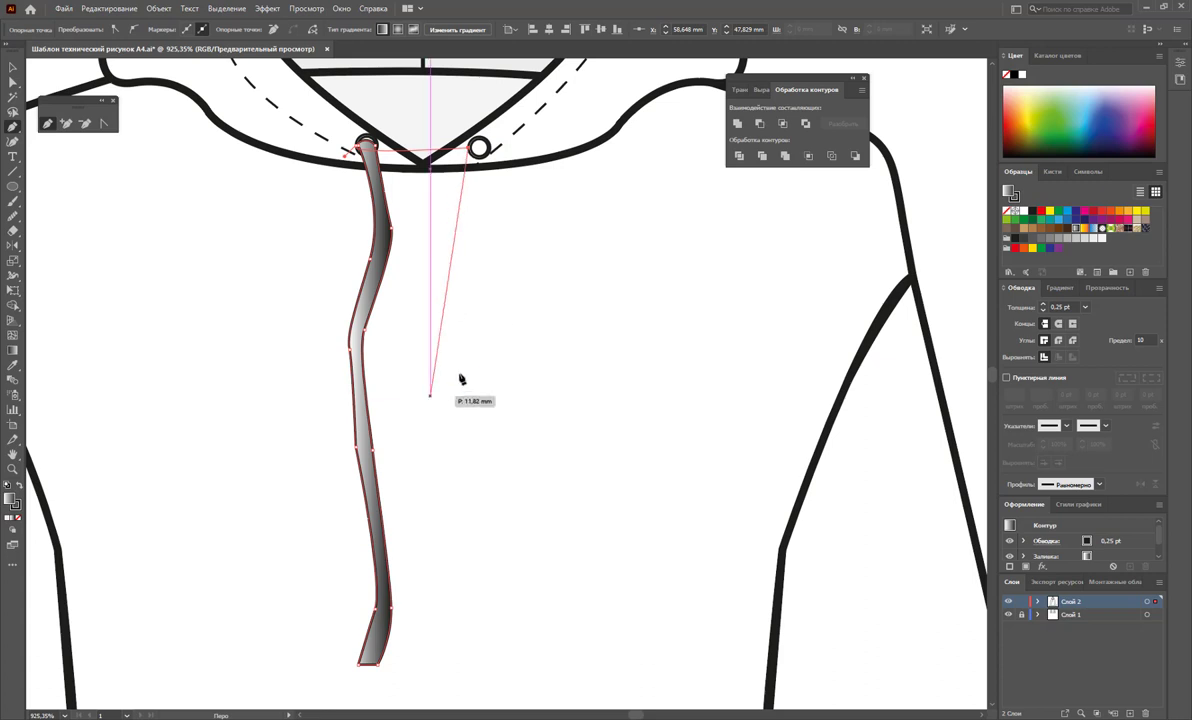
- Deselect the left drawstring and begin a new Pen path at the right collar eyelet
click(357, 150)
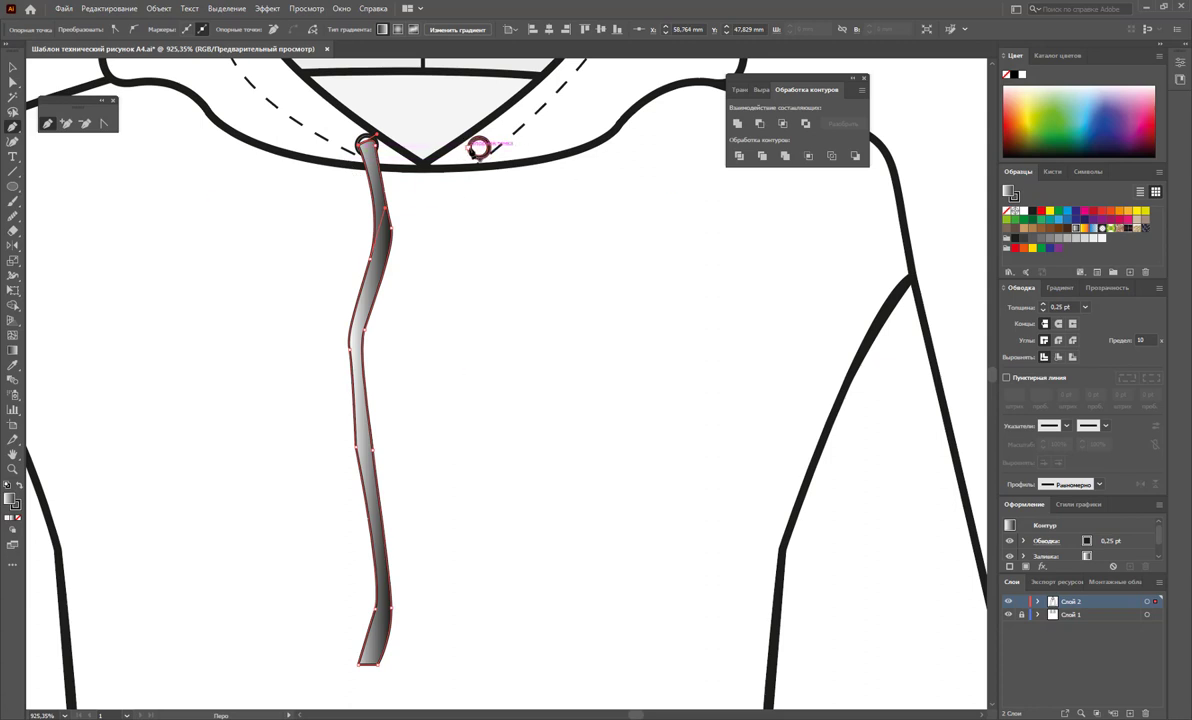
key(ctrl+shift+a)
key(a)
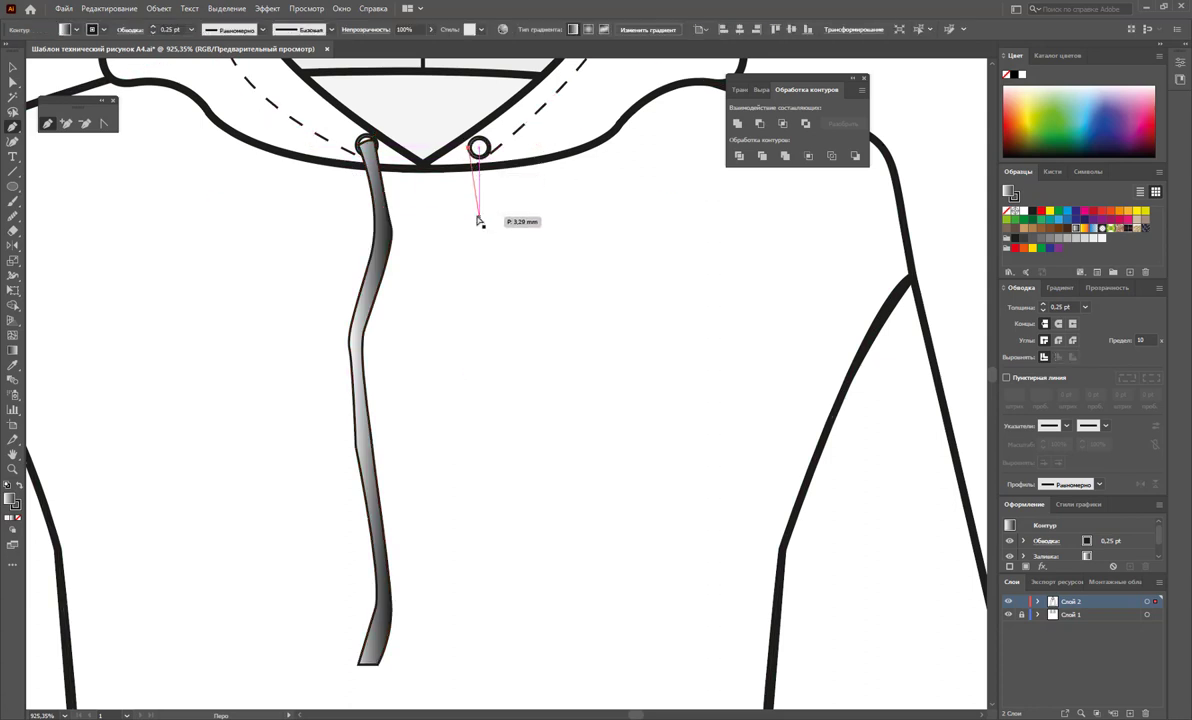
key(p)
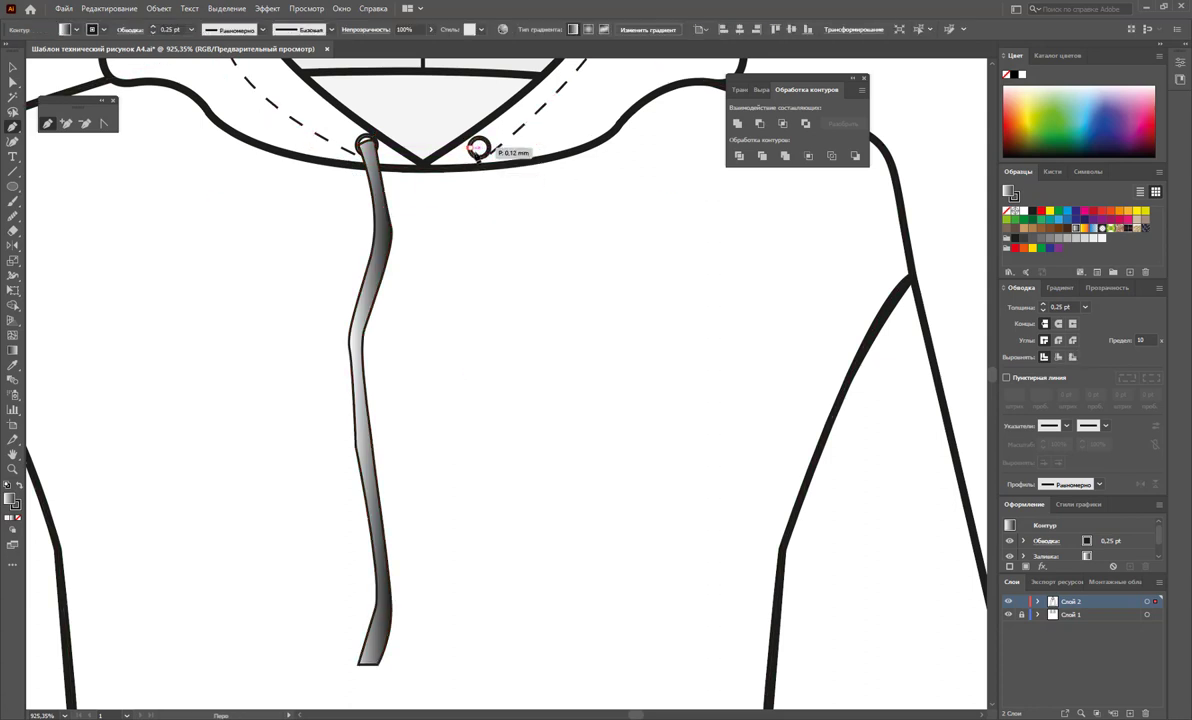
click(478, 148)
key(ctrl+z)
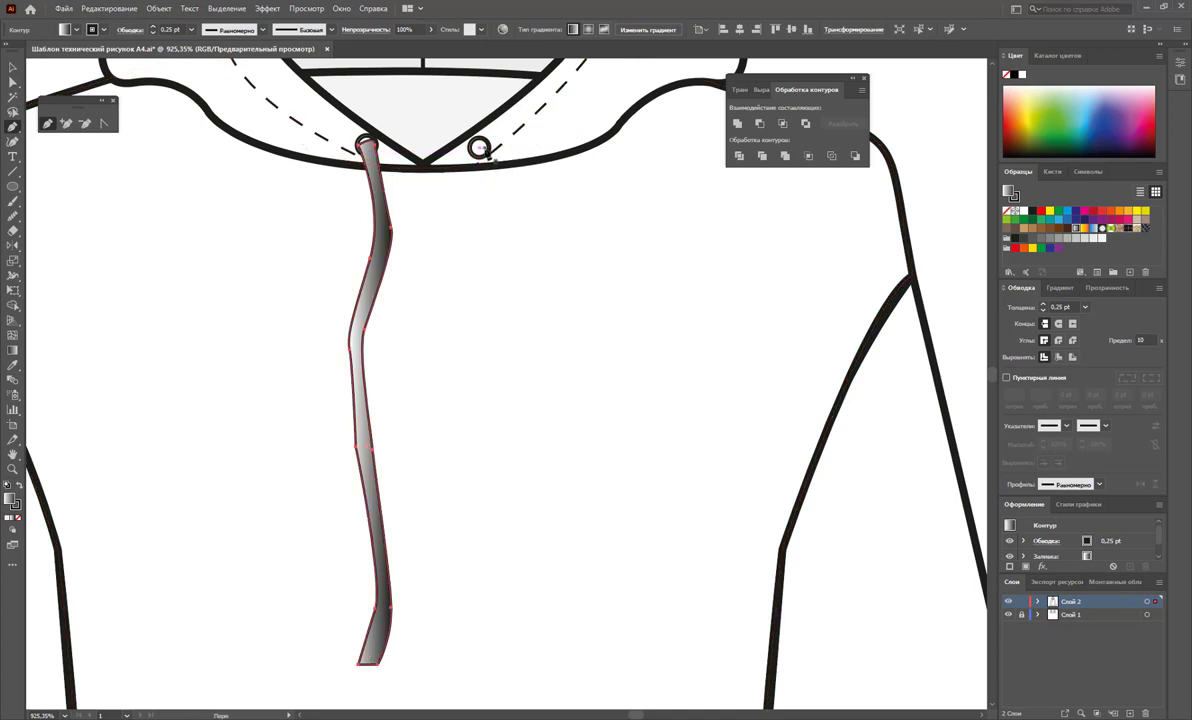
click(480, 148)
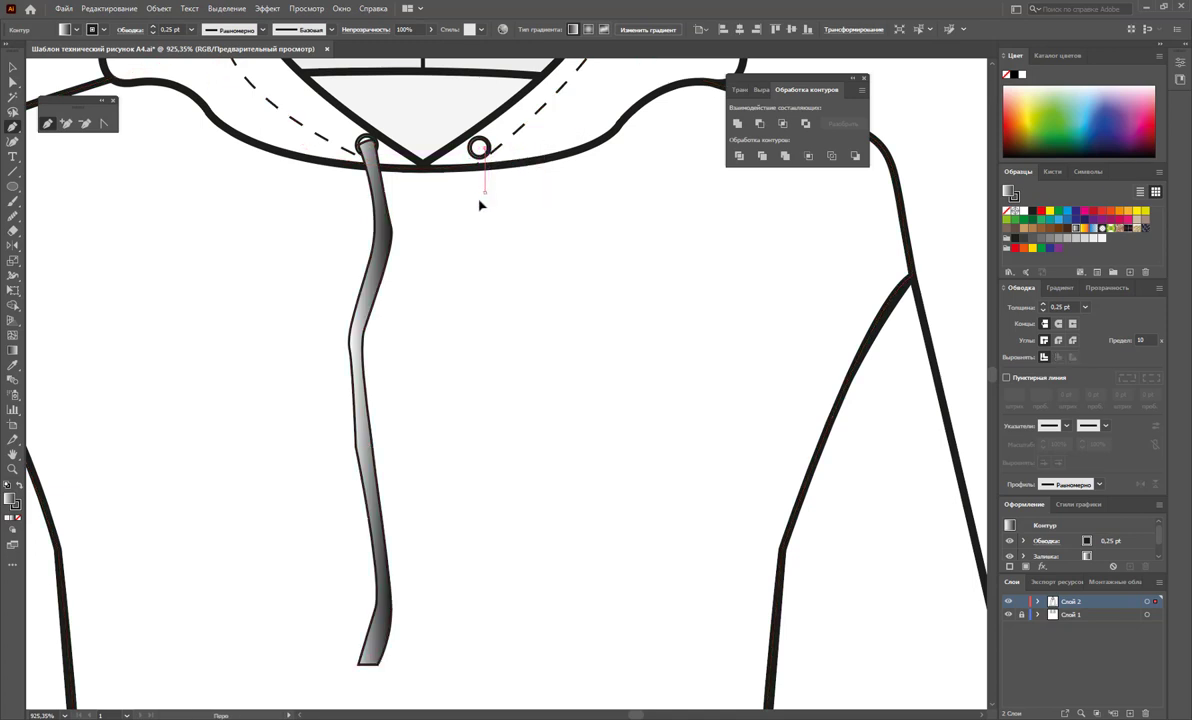
- Outline the right drawstring from the eyelet down to its tip and back, closing the shape
click(478, 268)
click(502, 343)
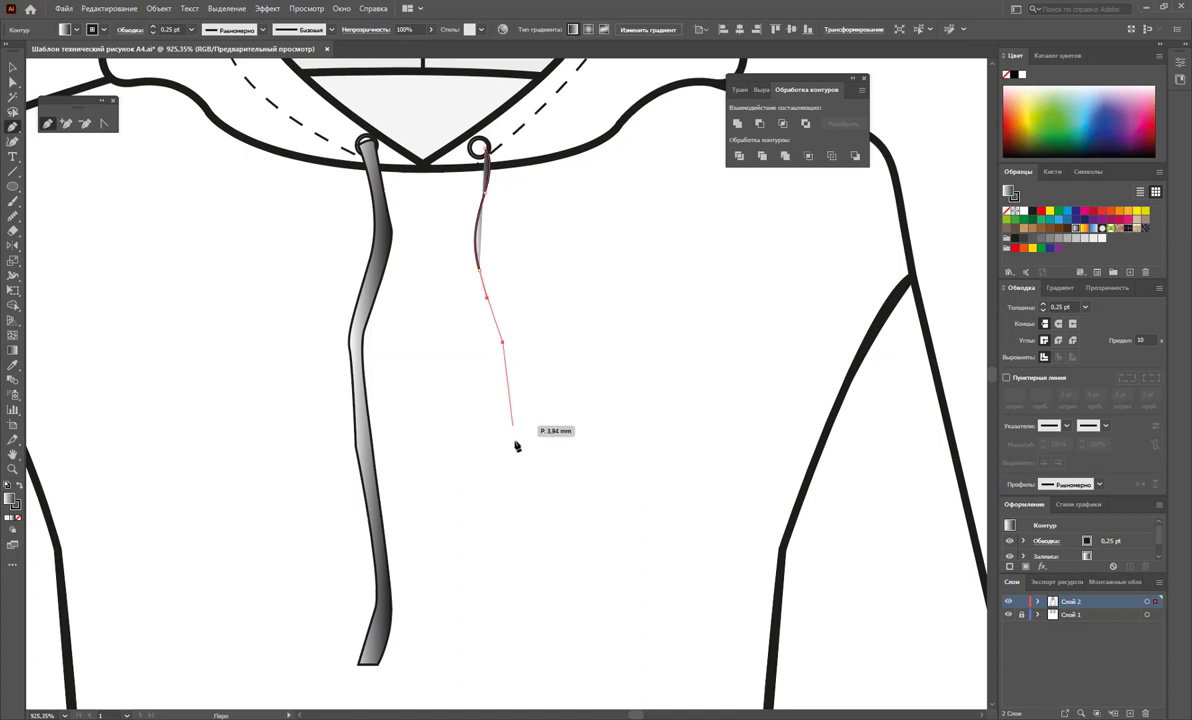
click(514, 443)
click(502, 553)
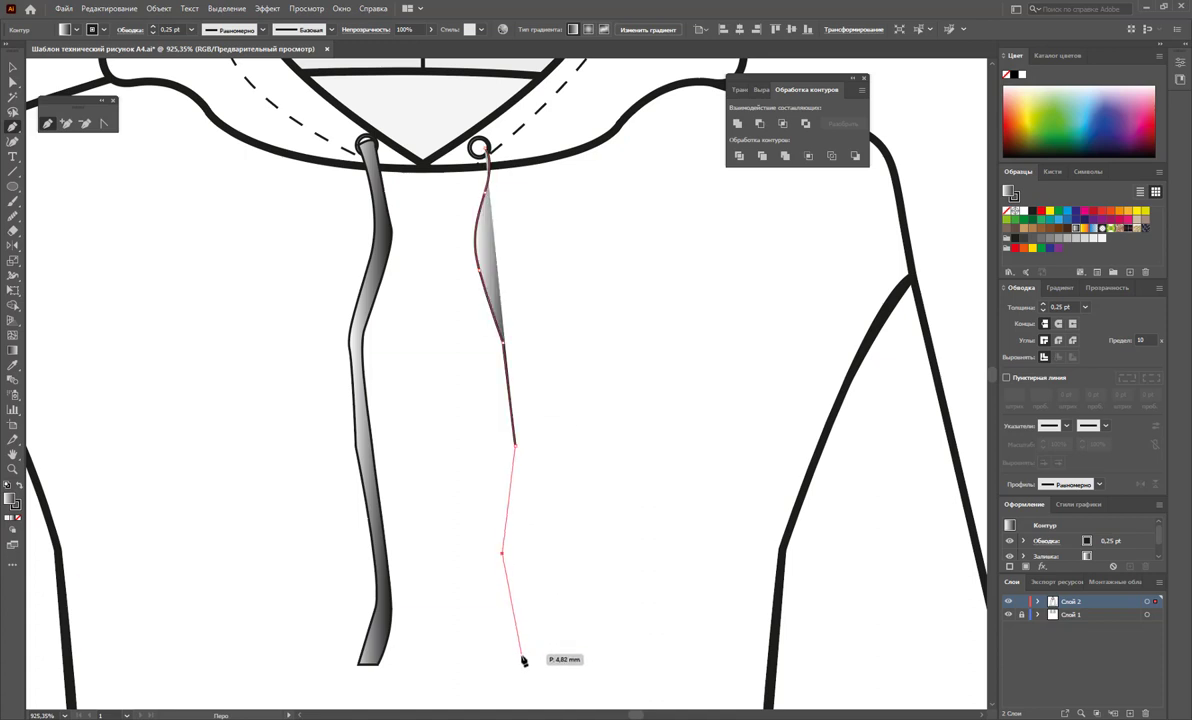
click(516, 658)
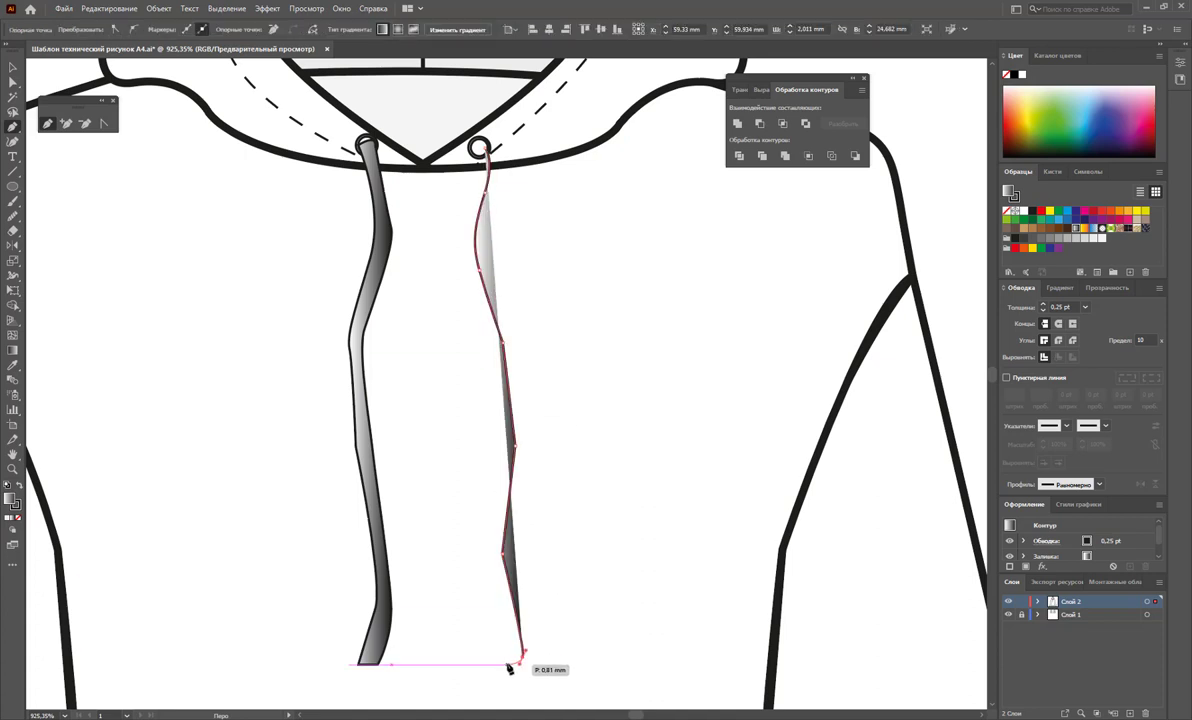
click(495, 579)
click(490, 544)
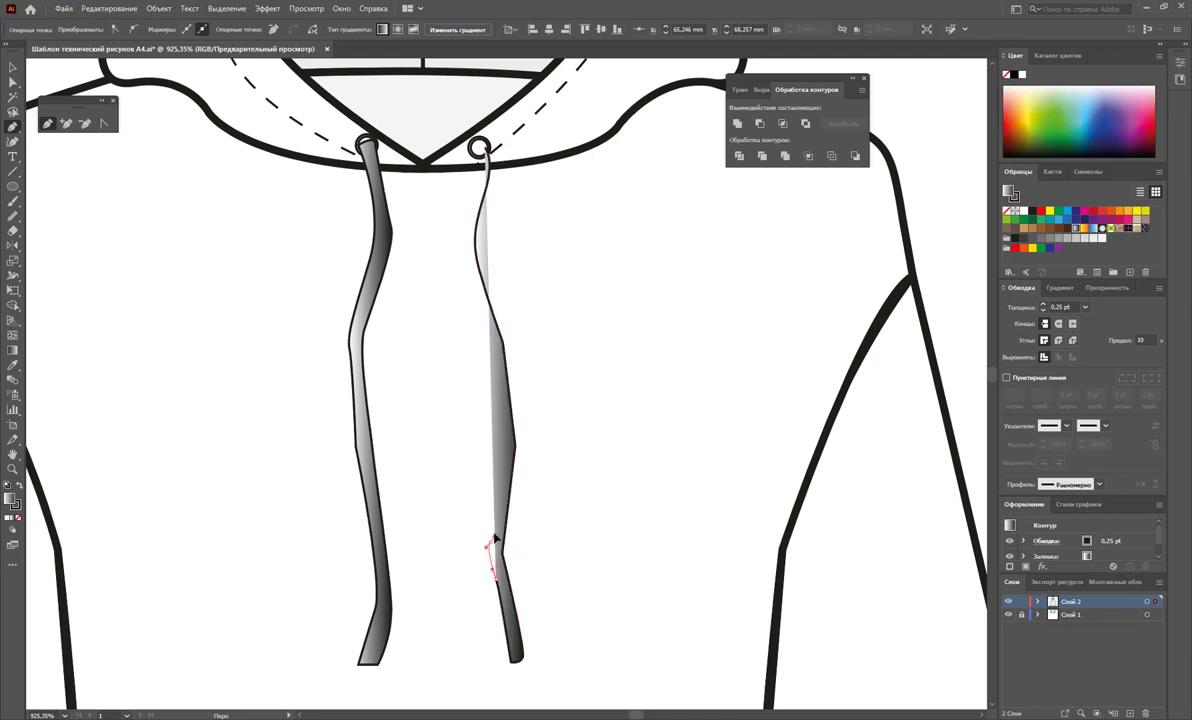
click(499, 445)
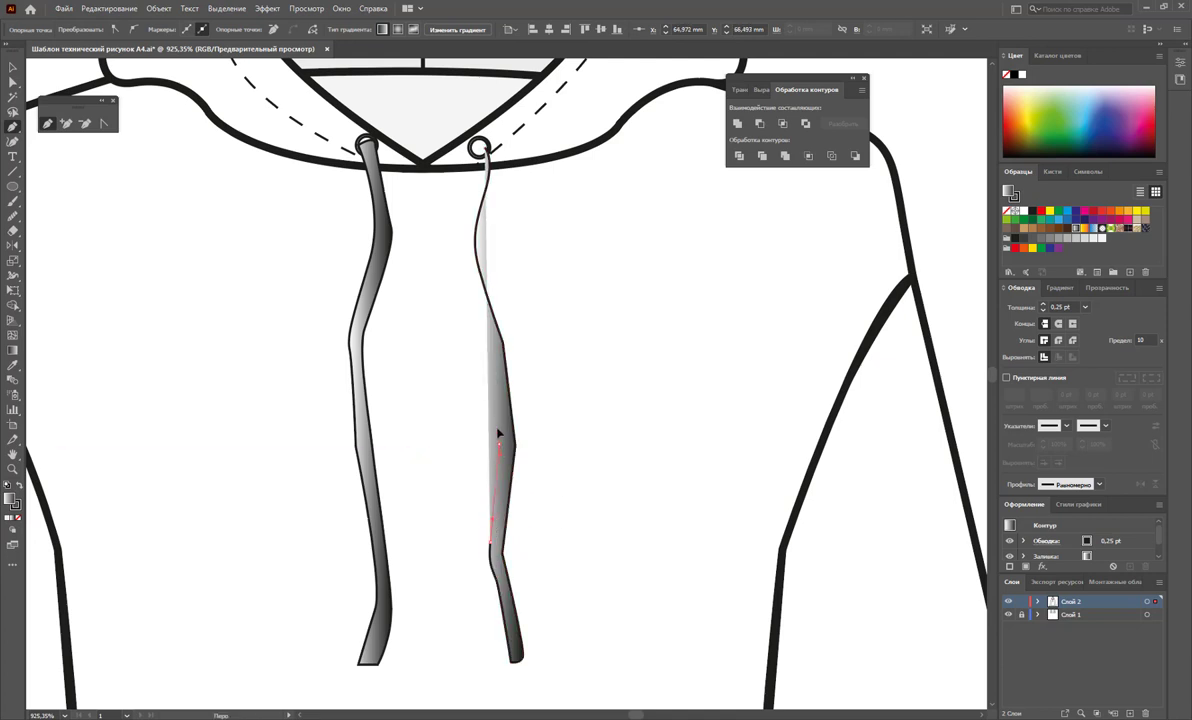
drag(497, 344, 469, 313)
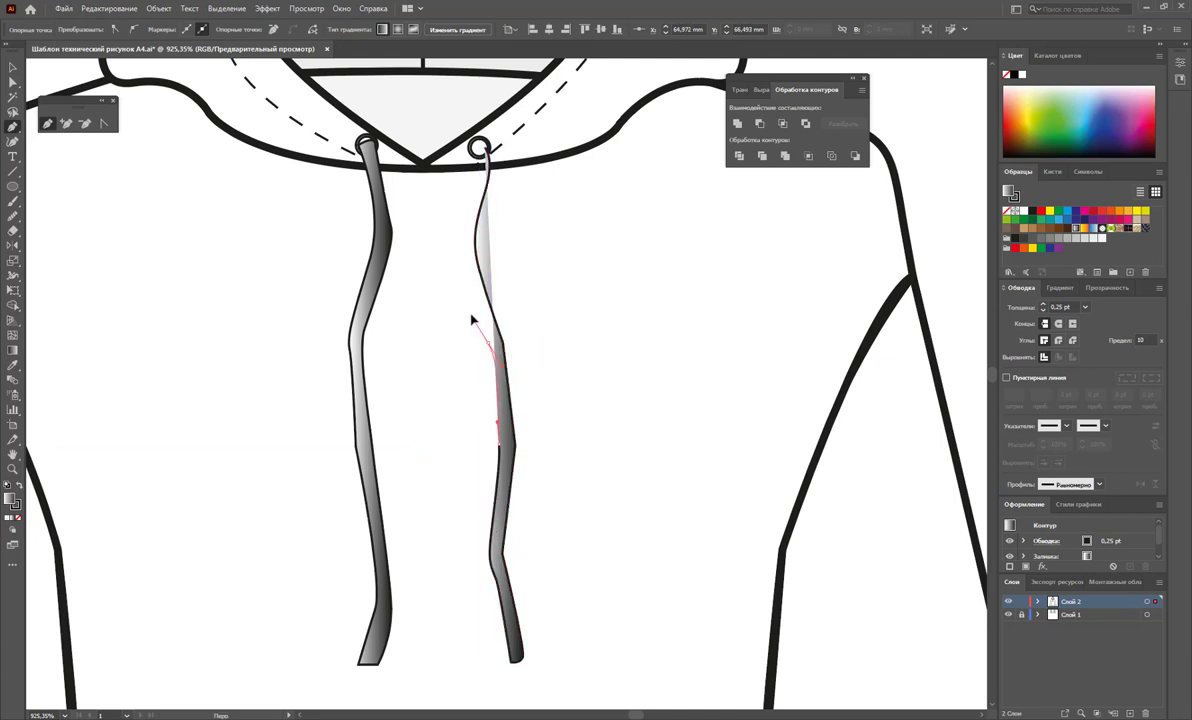
click(463, 238)
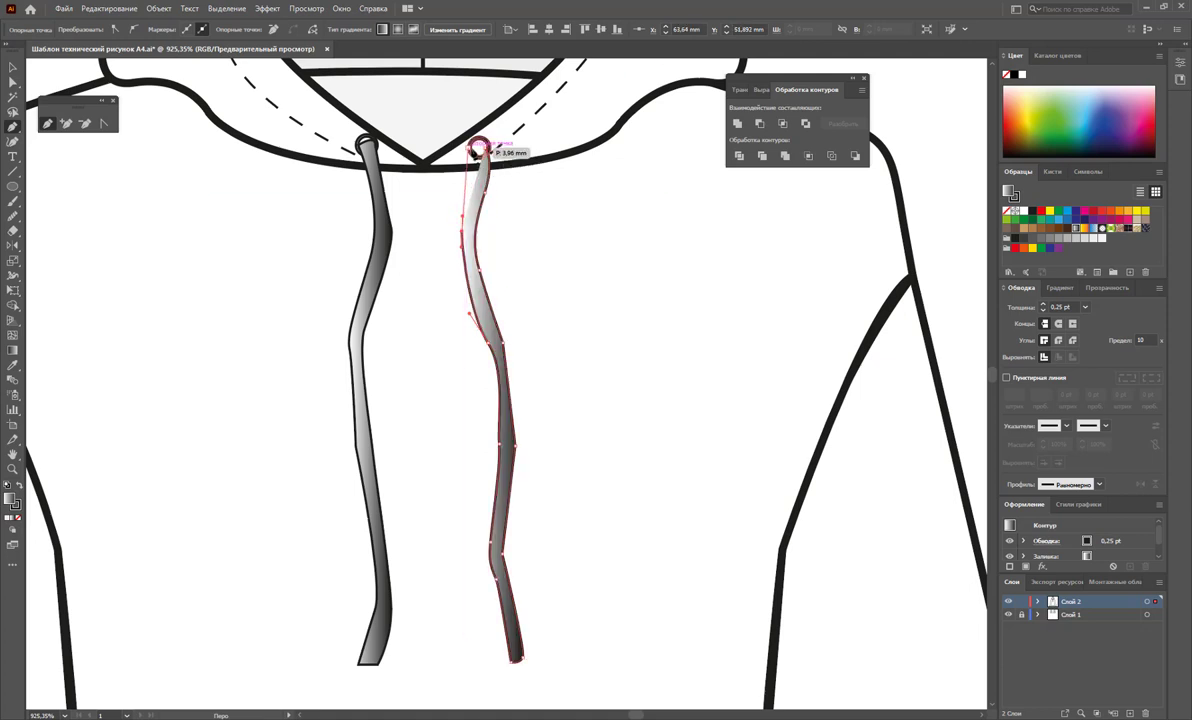
click(478, 150)
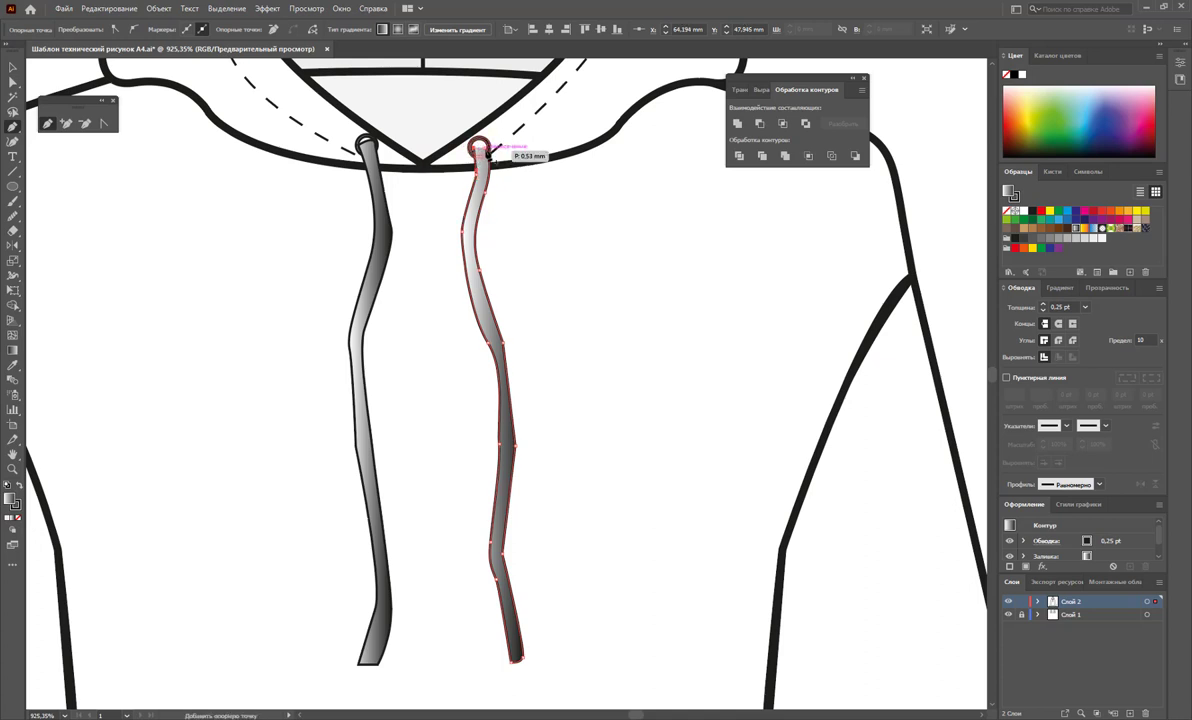
- Even out the right drawstring's wavy edges with the Smooth tool
key(ctrl+shift+a)
ctrl+click(480, 152)
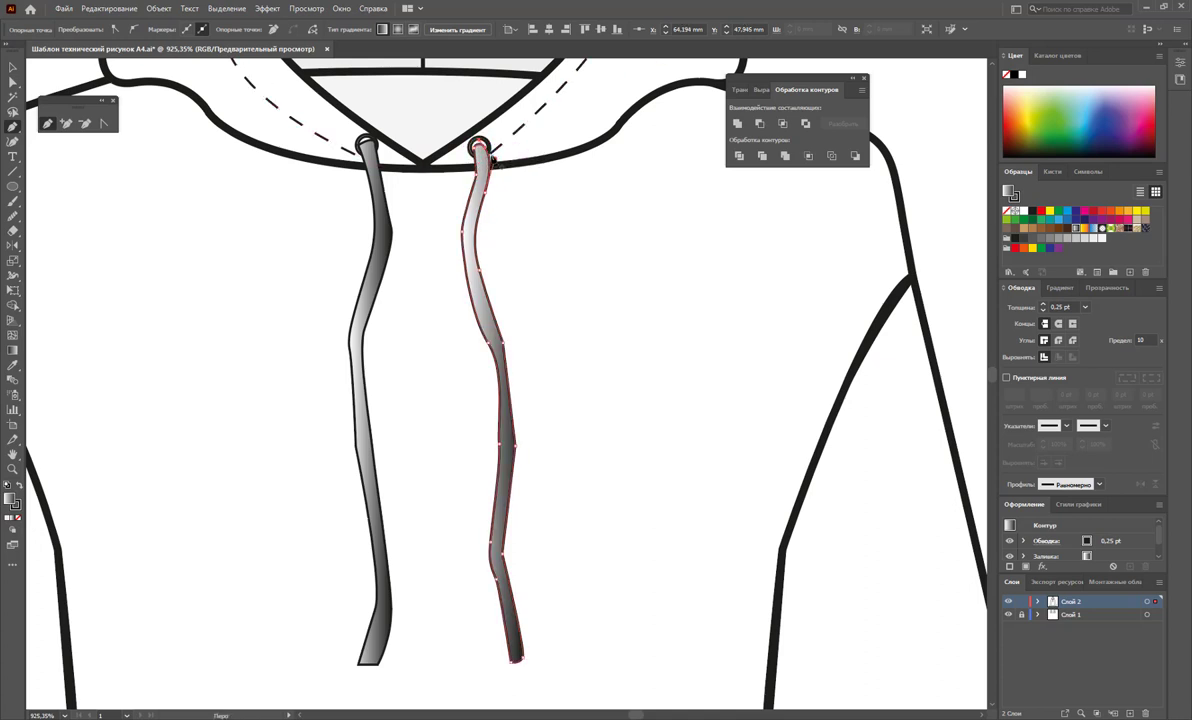
click(14, 216)
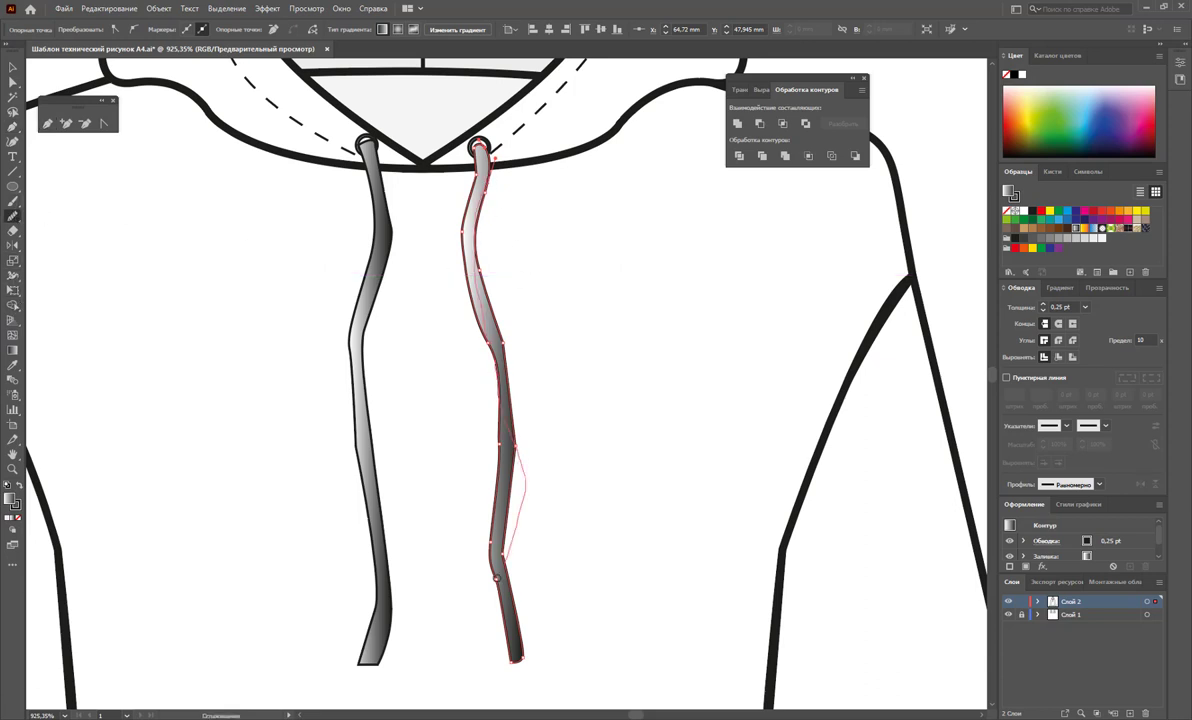
drag(500, 290, 511, 558)
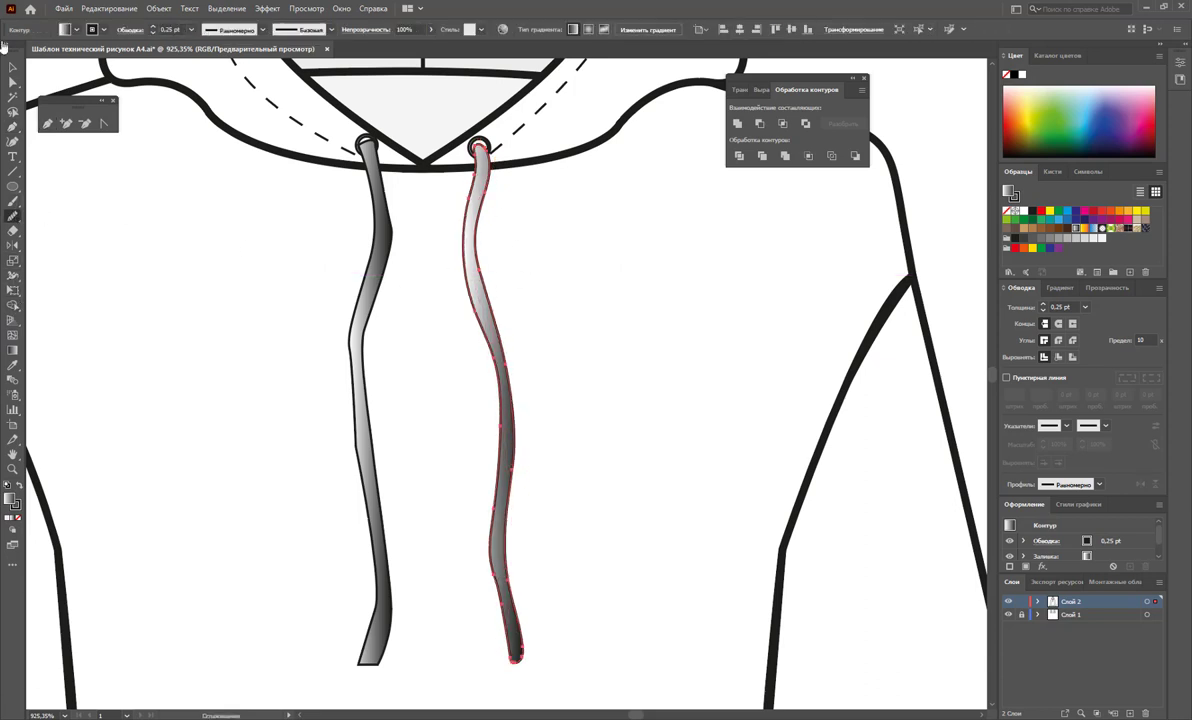
- Reselect the left drawstring and smooth both of its edges with the Smooth tool
click(14, 68)
click(366, 300)
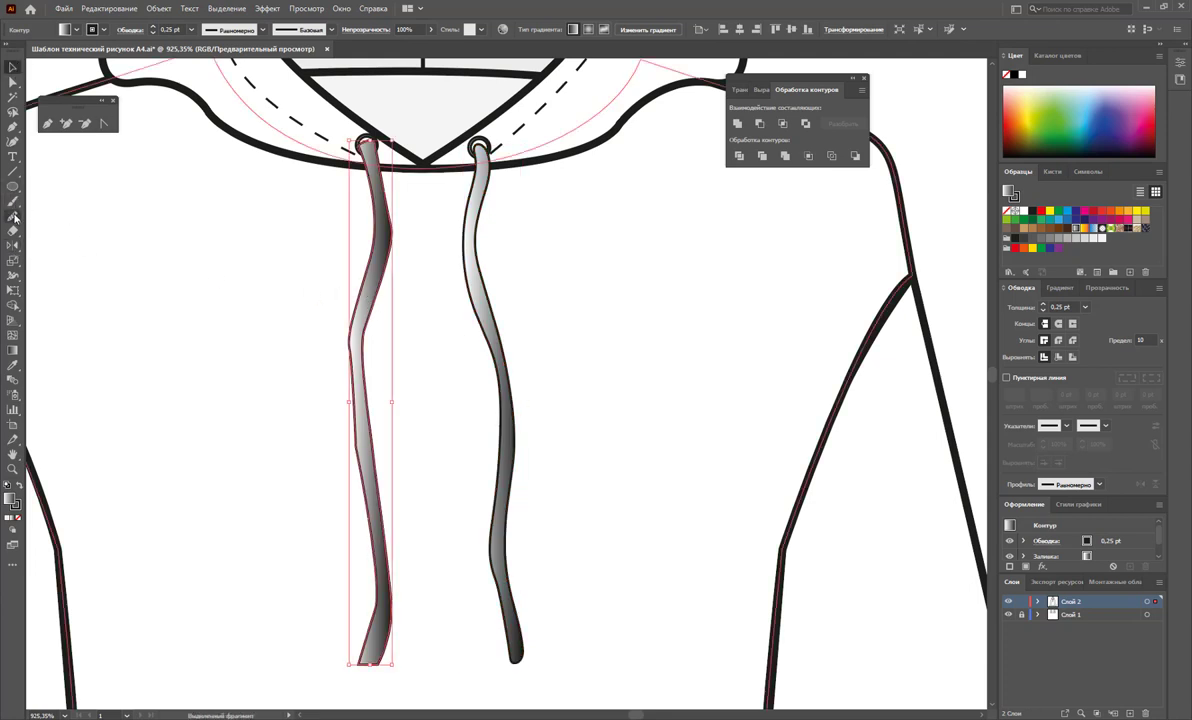
click(14, 216)
drag(364, 364, 362, 400)
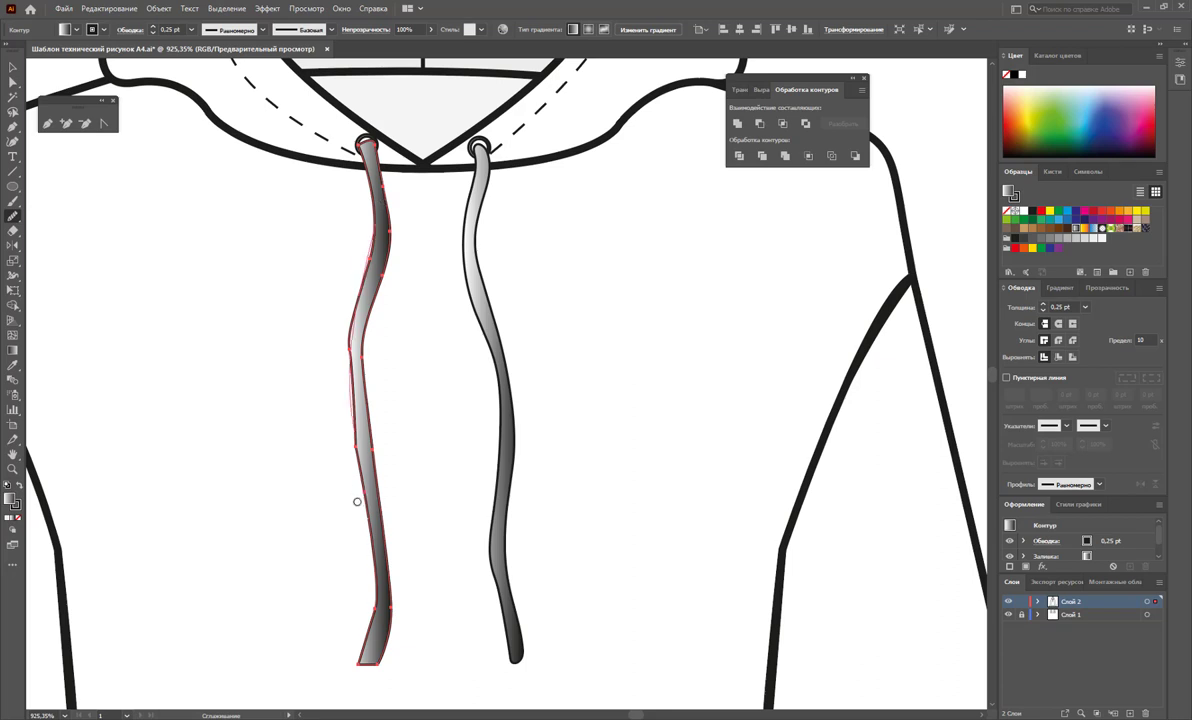
drag(383, 300, 381, 618)
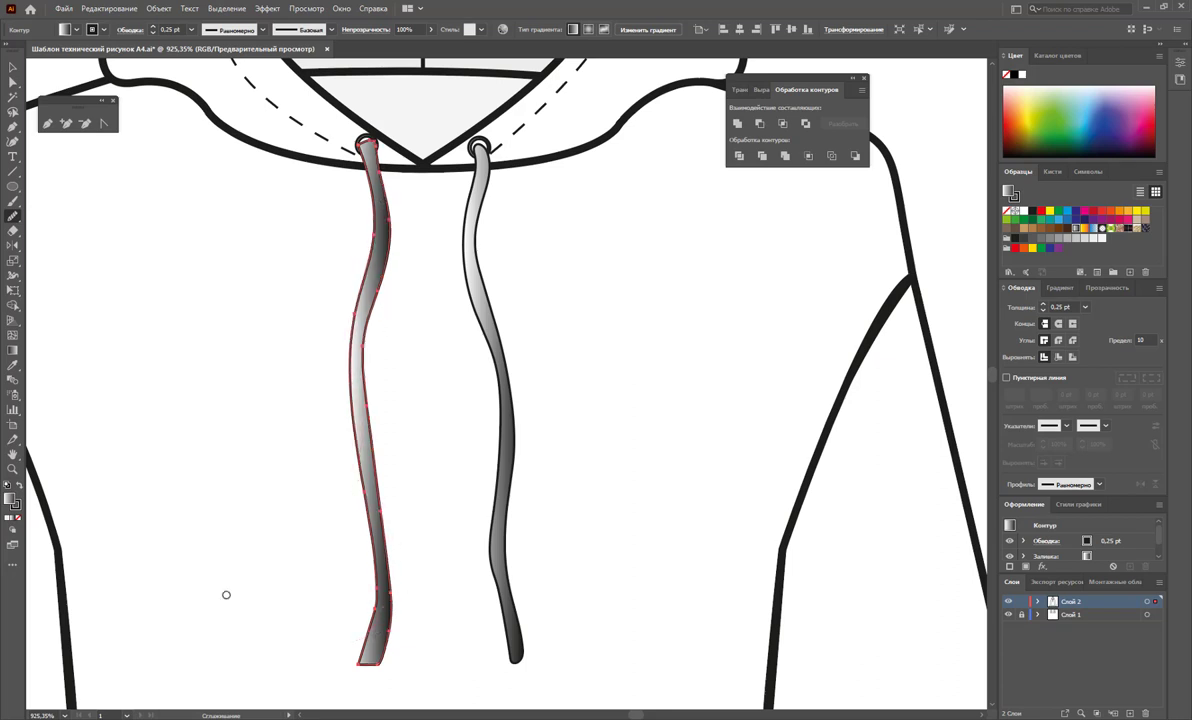
click(14, 68)
click(540, 350)
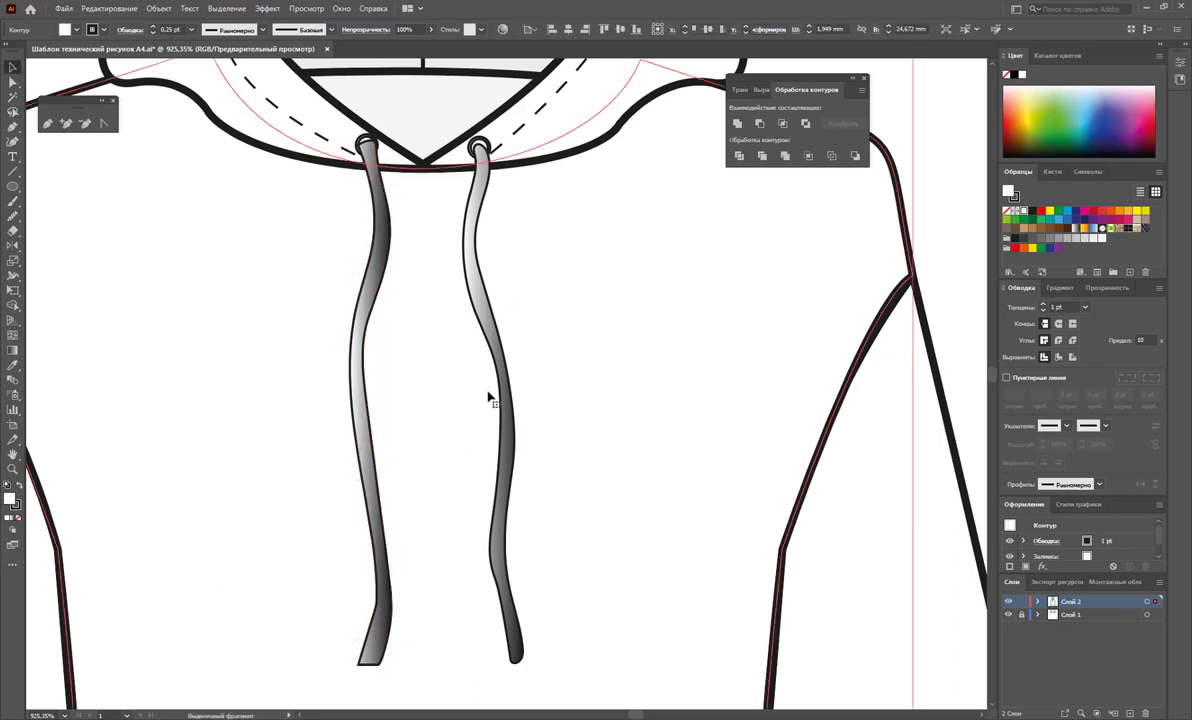
- Zoom out, fill both drawstrings with a light grey swatch, then deselect them
key(z)
alt+click(560, 453)
alt+click(492, 407)
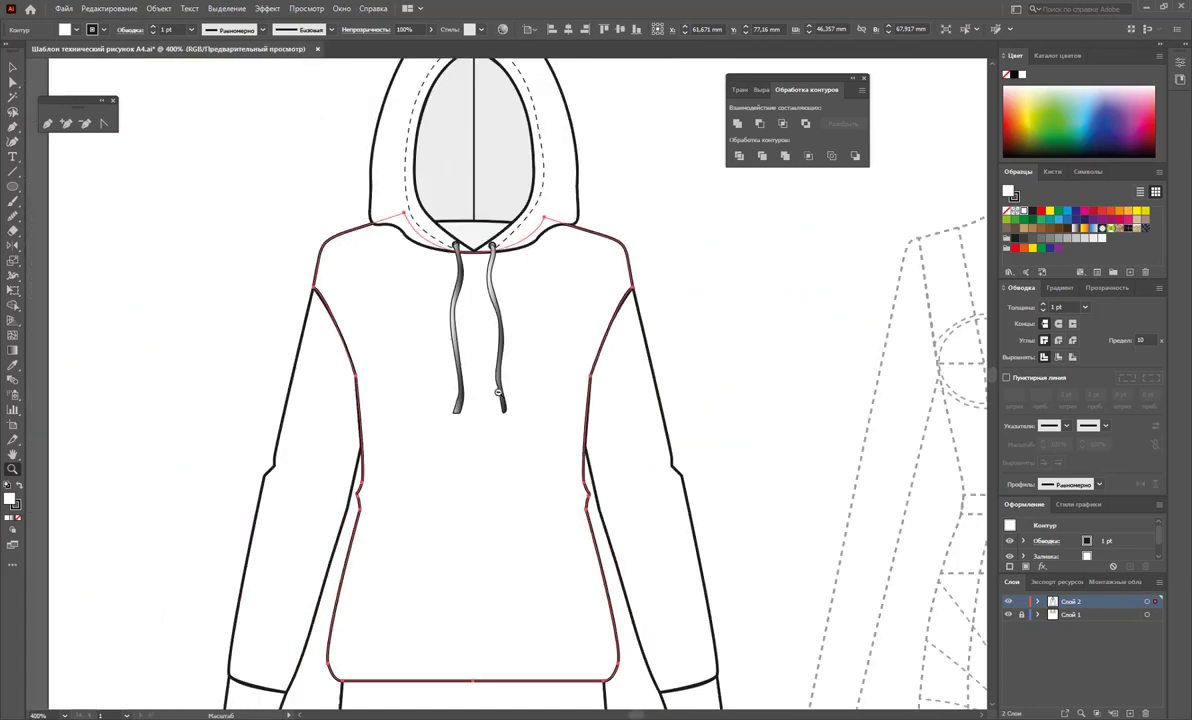
click(13, 68)
click(300, 247)
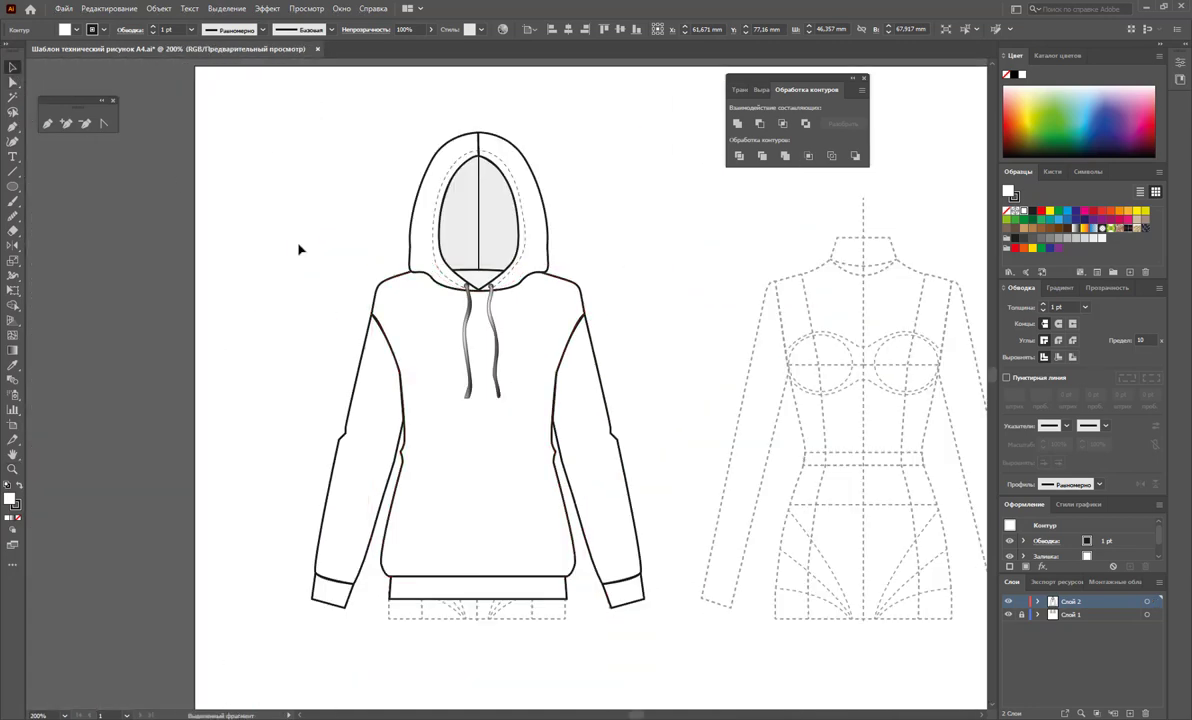
click(492, 345)
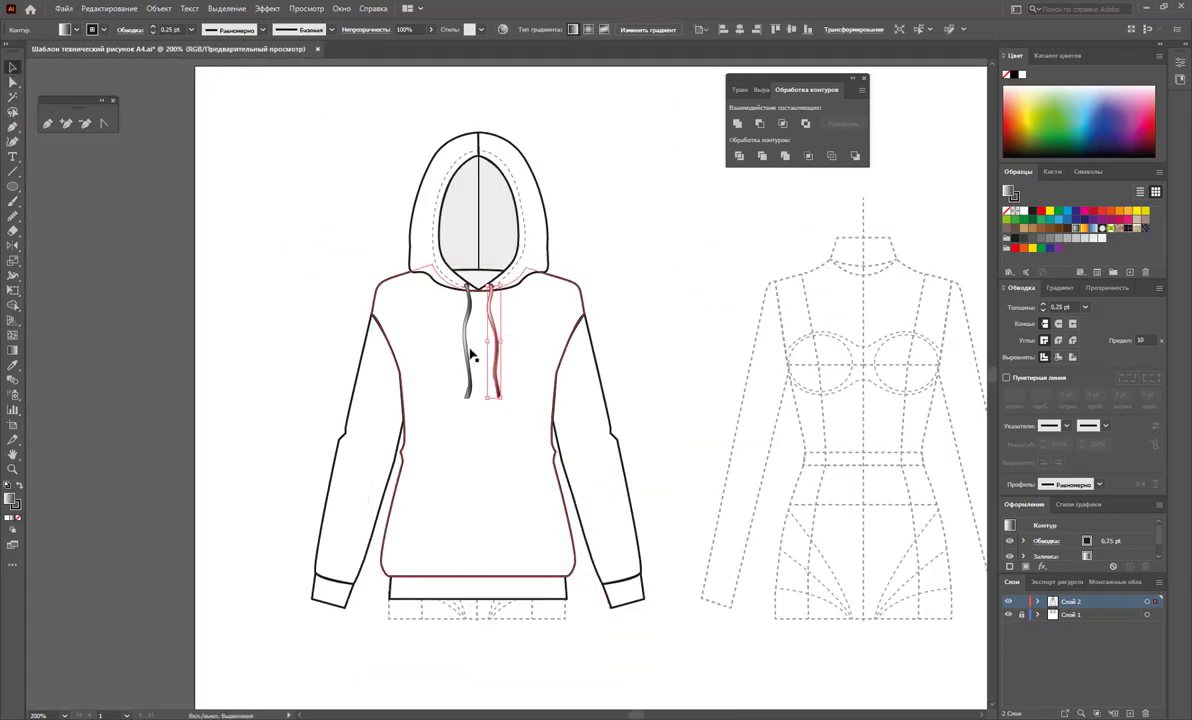
shift+click(467, 354)
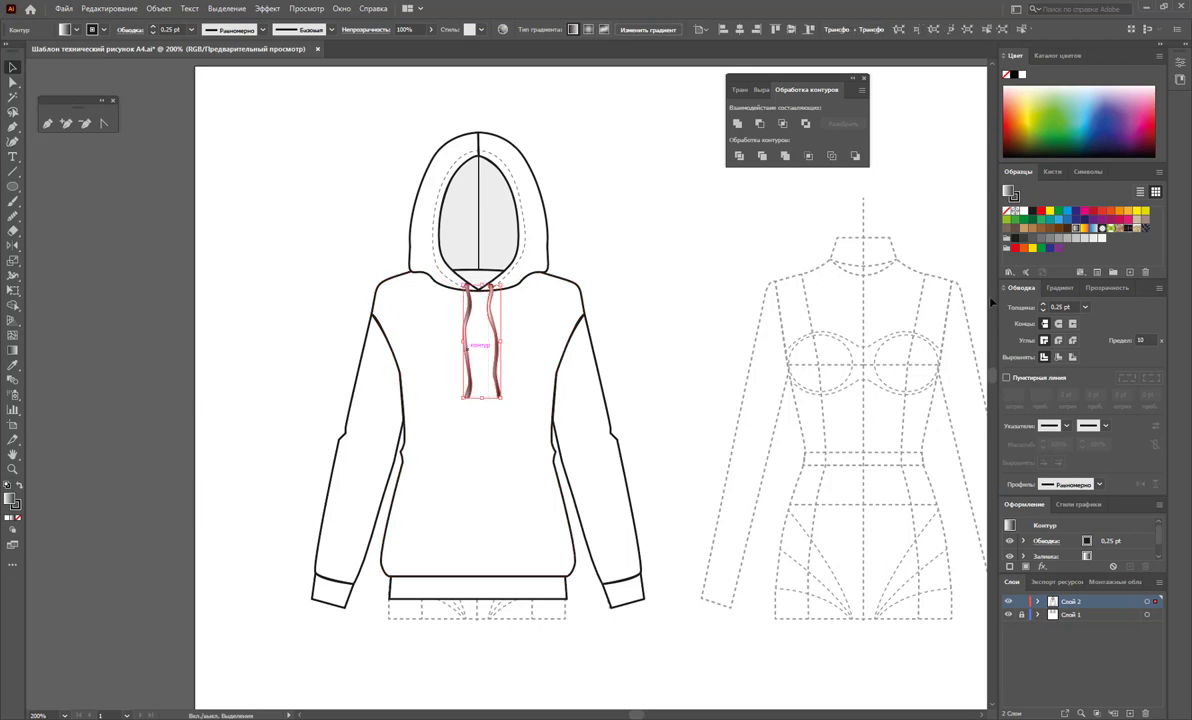
click(1094, 239)
click(758, 288)
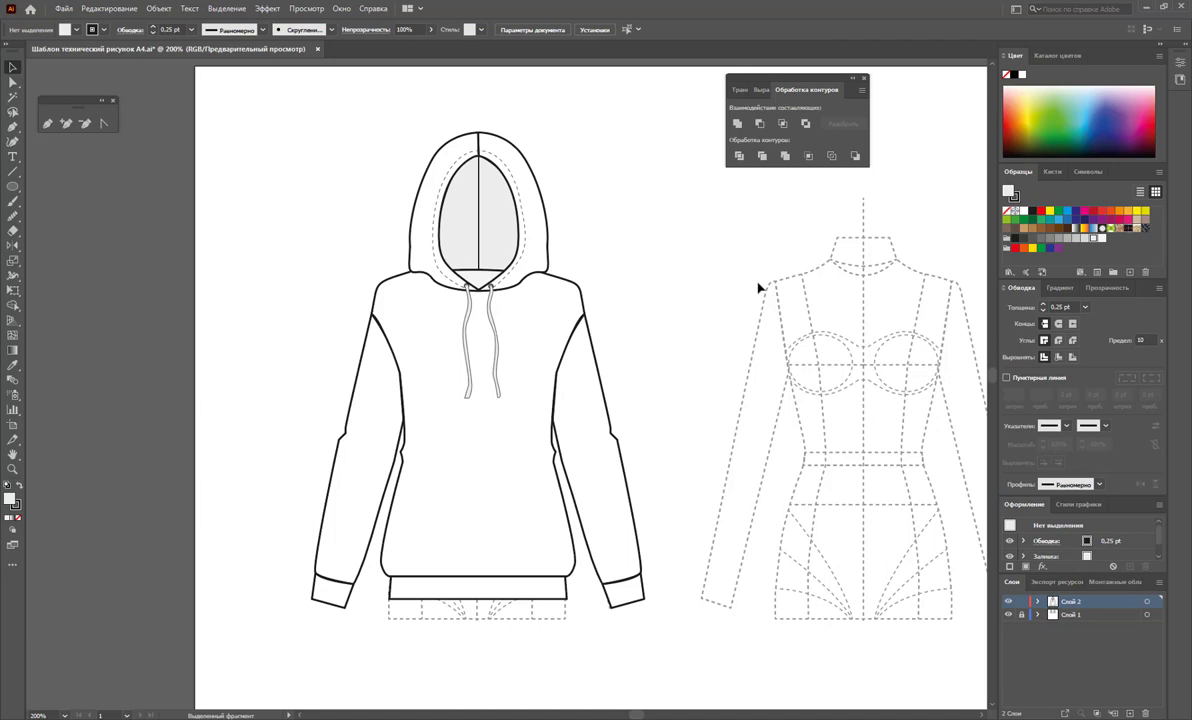
scroll(607, 322, down, 1)
scroll(654, 481, down, 1)
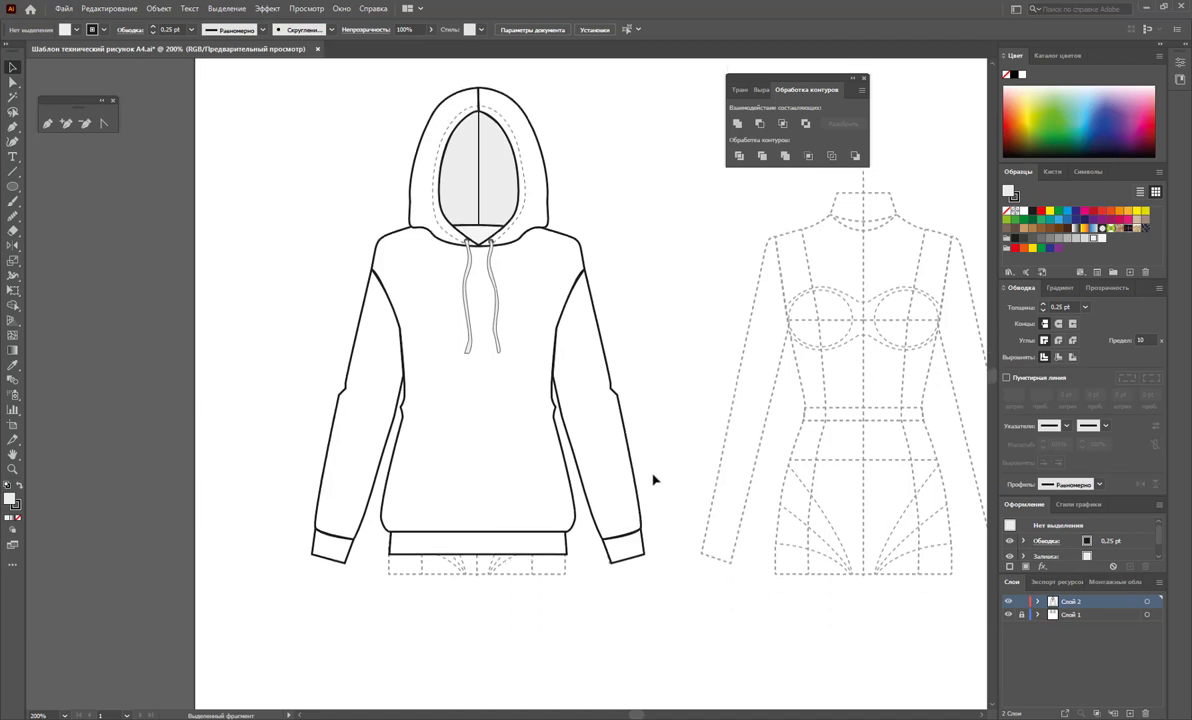
scroll(665, 426, down, 1)
scroll(658, 409, down, 2)
scroll(640, 413, up, 1)
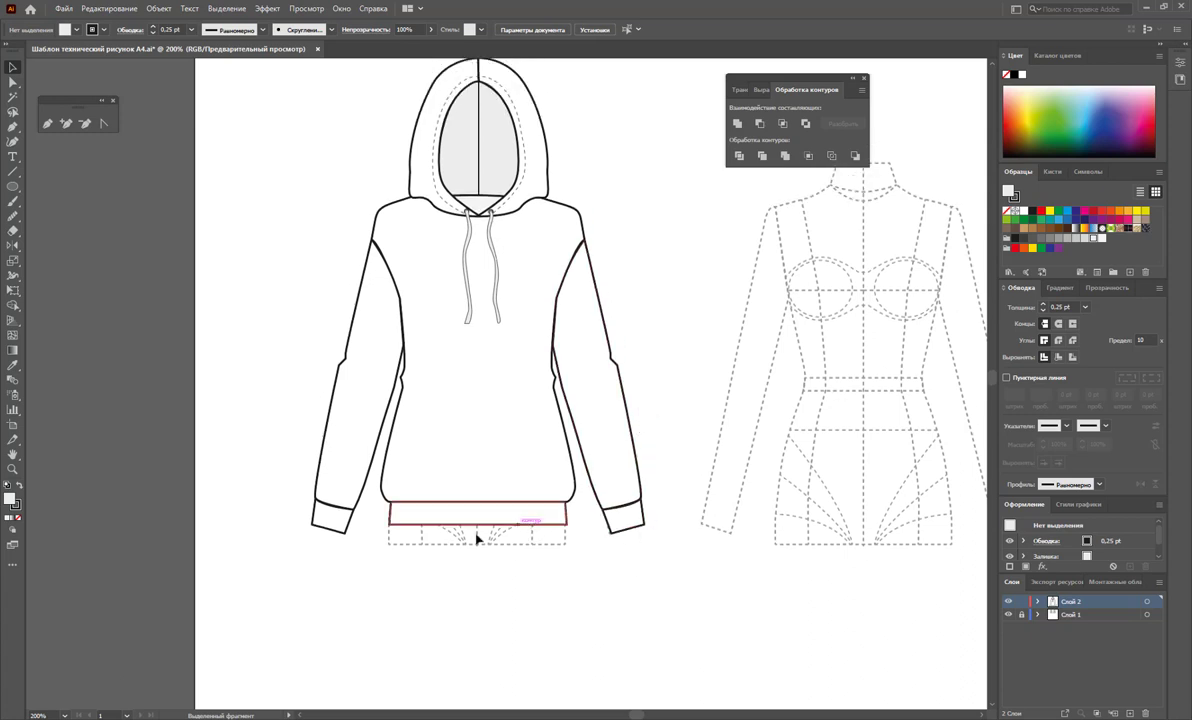
- Draw a short vertical line below the hoodie, duplicate it slightly right, and remove one line's stroke
click(12, 172)
drag(350, 585, 350, 641)
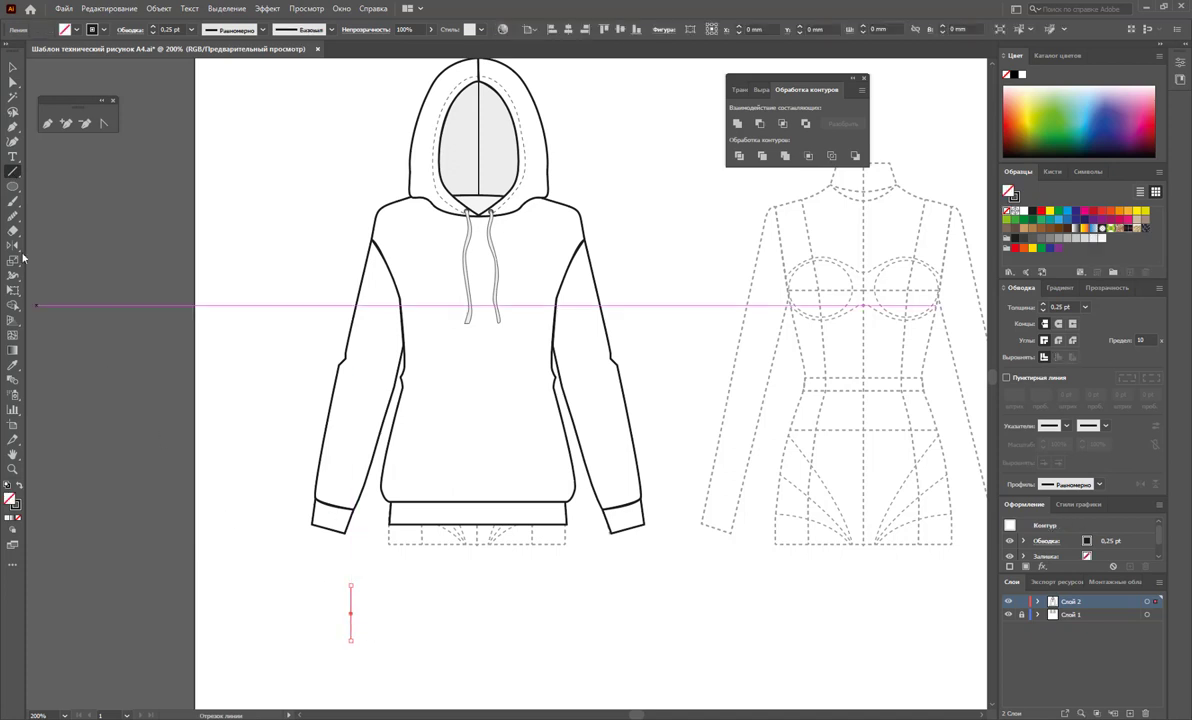
click(13, 67)
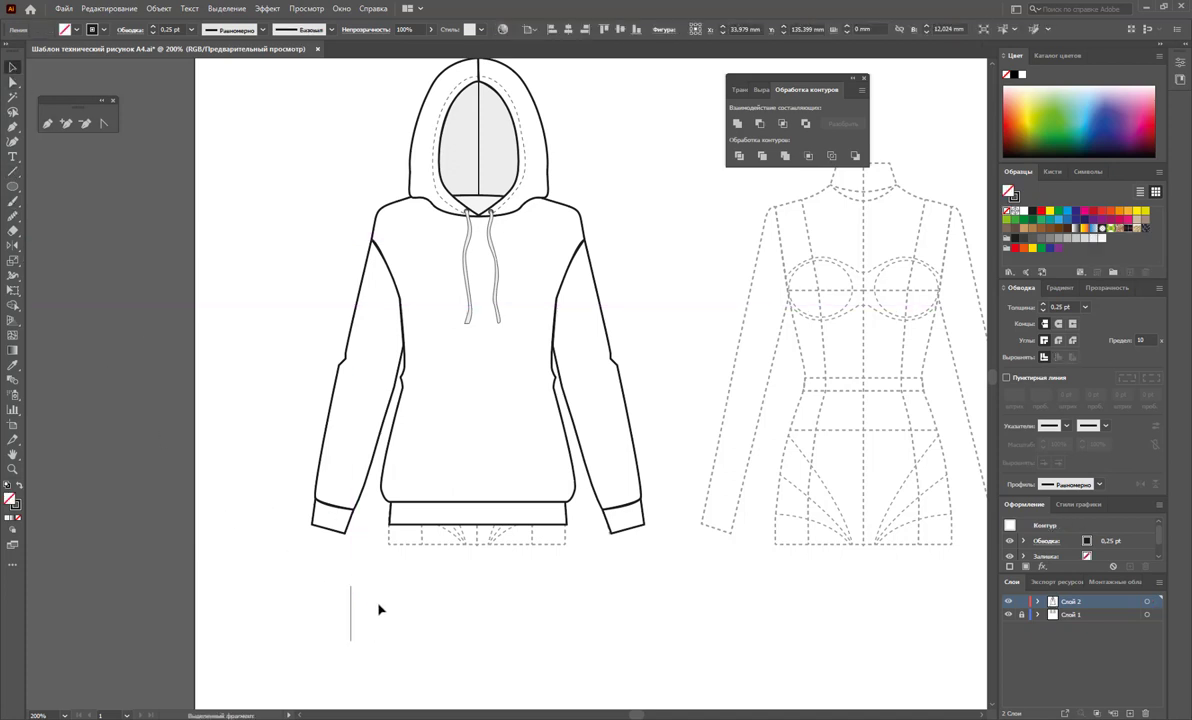
click(379, 609)
drag(352, 608, 355, 608)
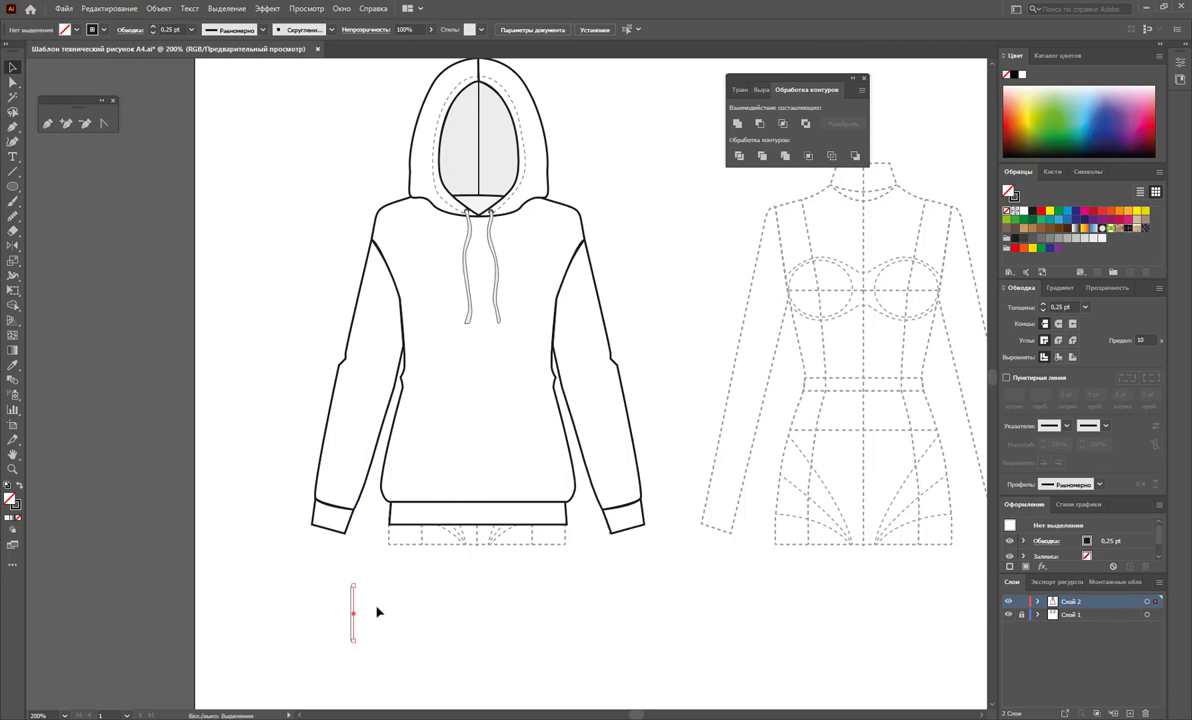
click(376, 612)
click(354, 602)
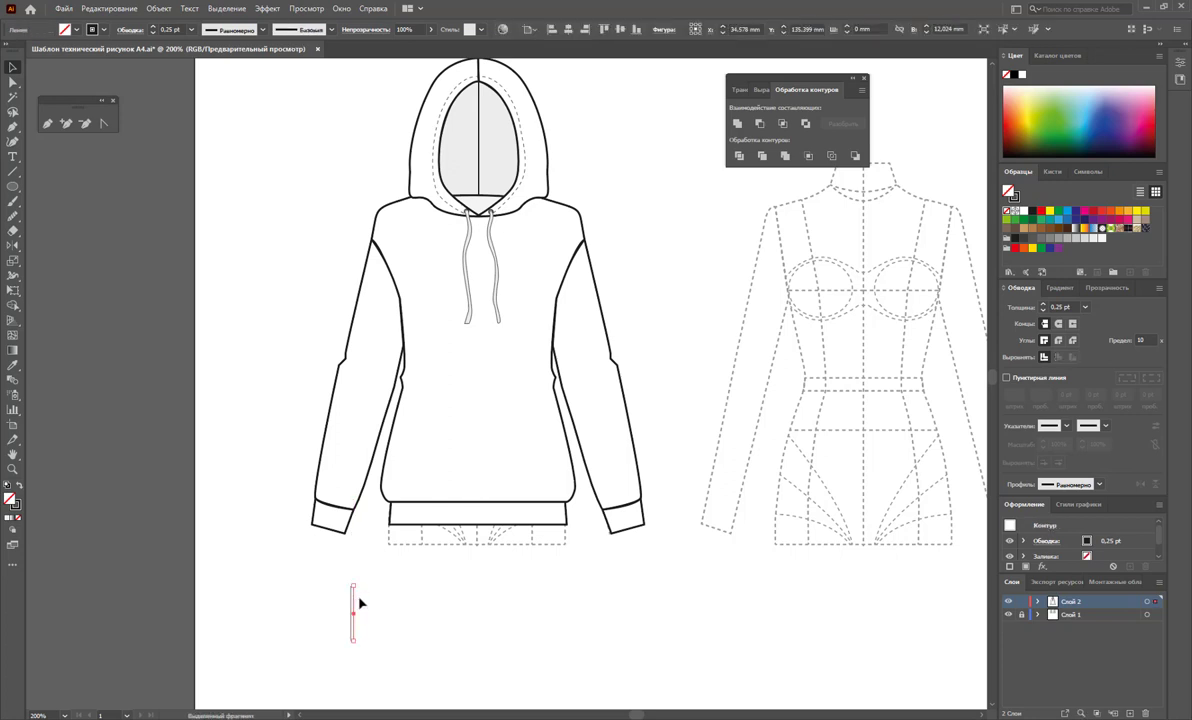
click(19, 516)
- Add the line pair to the Swatches panel as a new stripe pattern swatch
drag(300, 587, 425, 660)
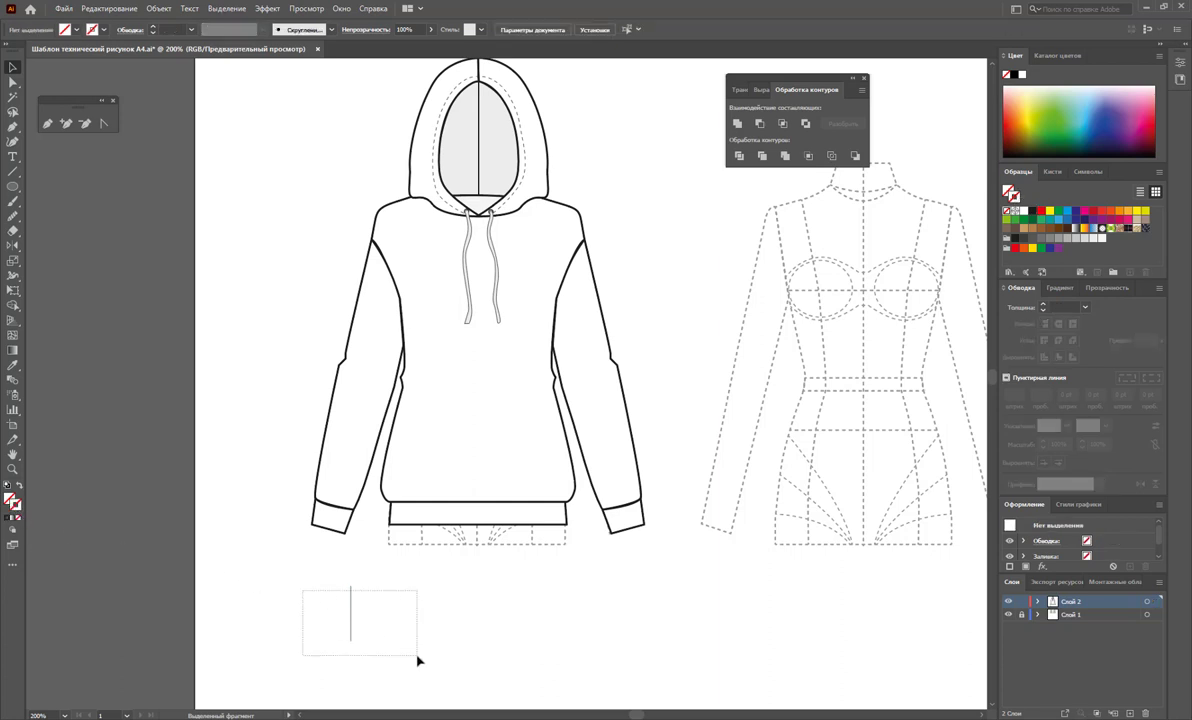
key(F5)
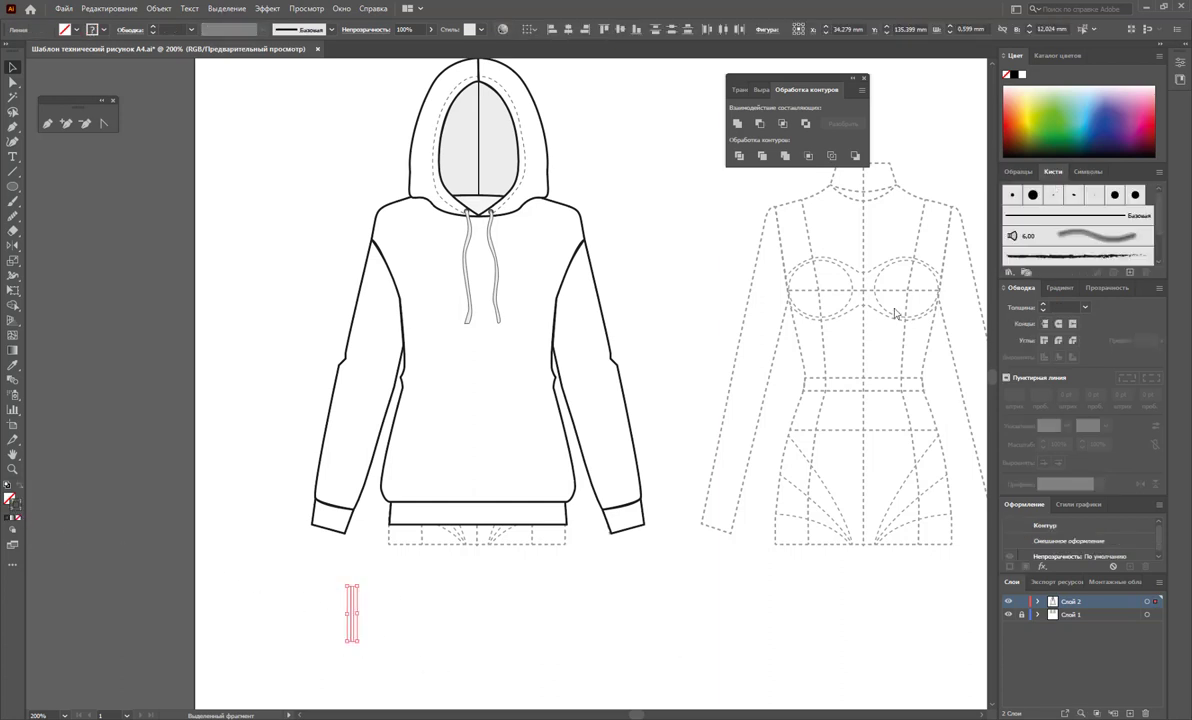
drag(351, 608, 1140, 291)
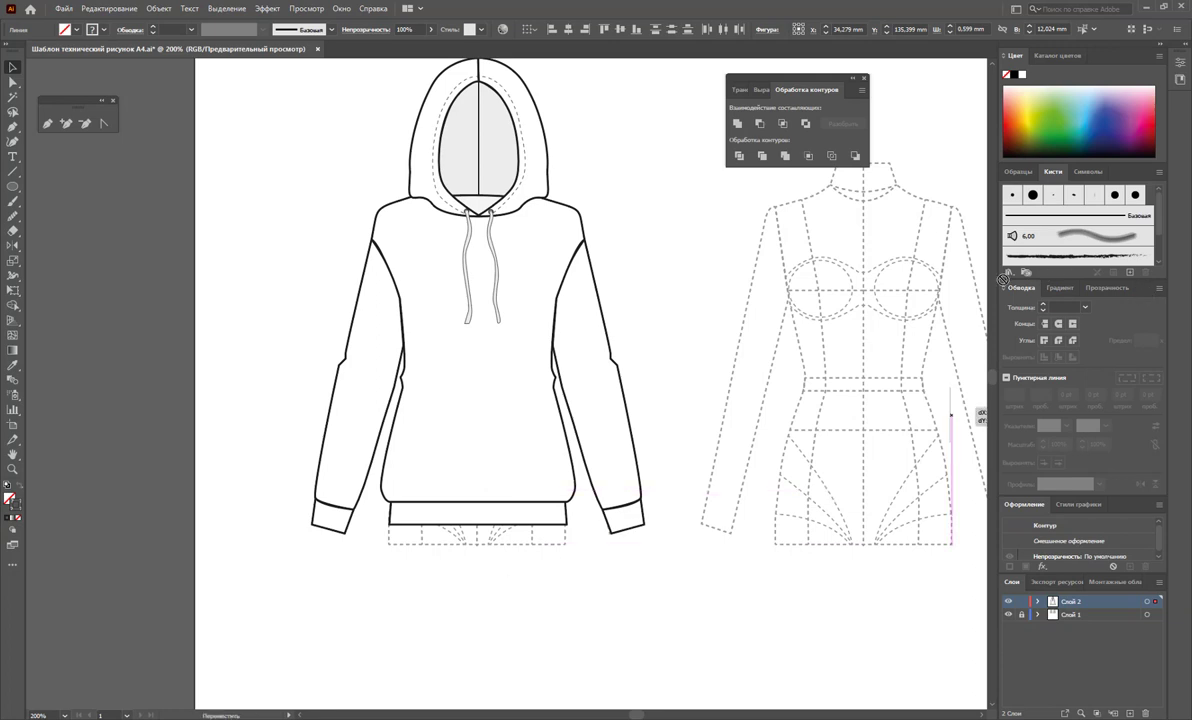
drag(1003, 281, 351, 624)
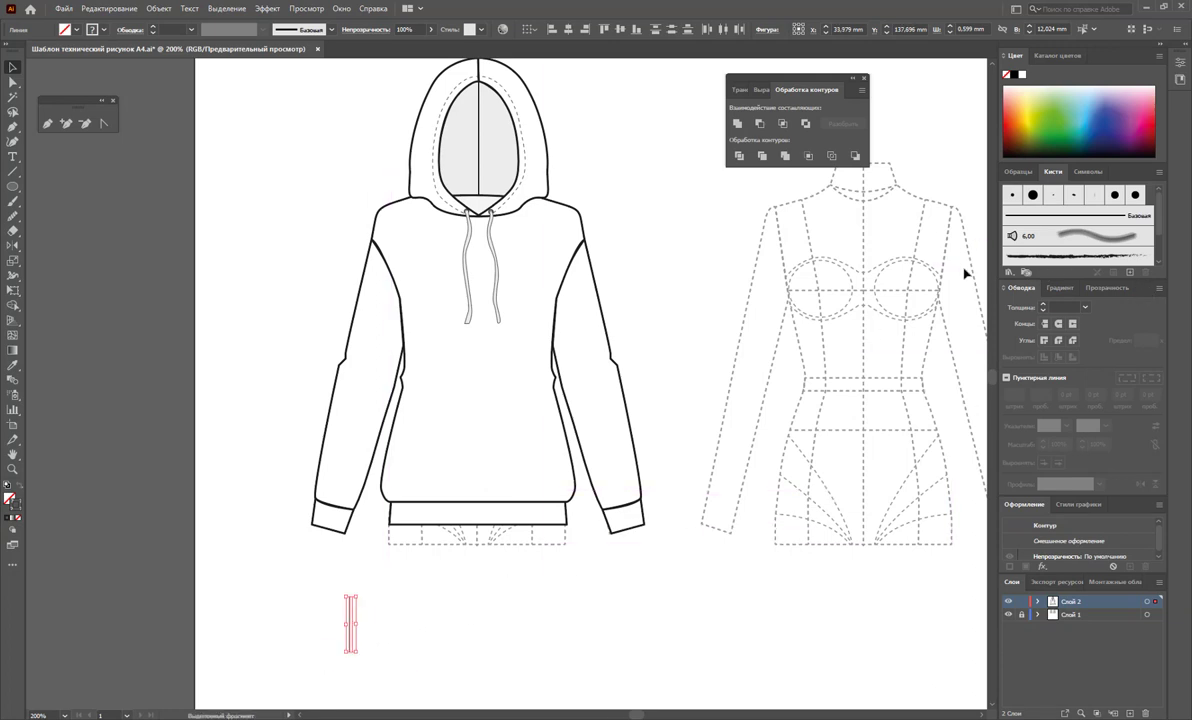
click(1027, 174)
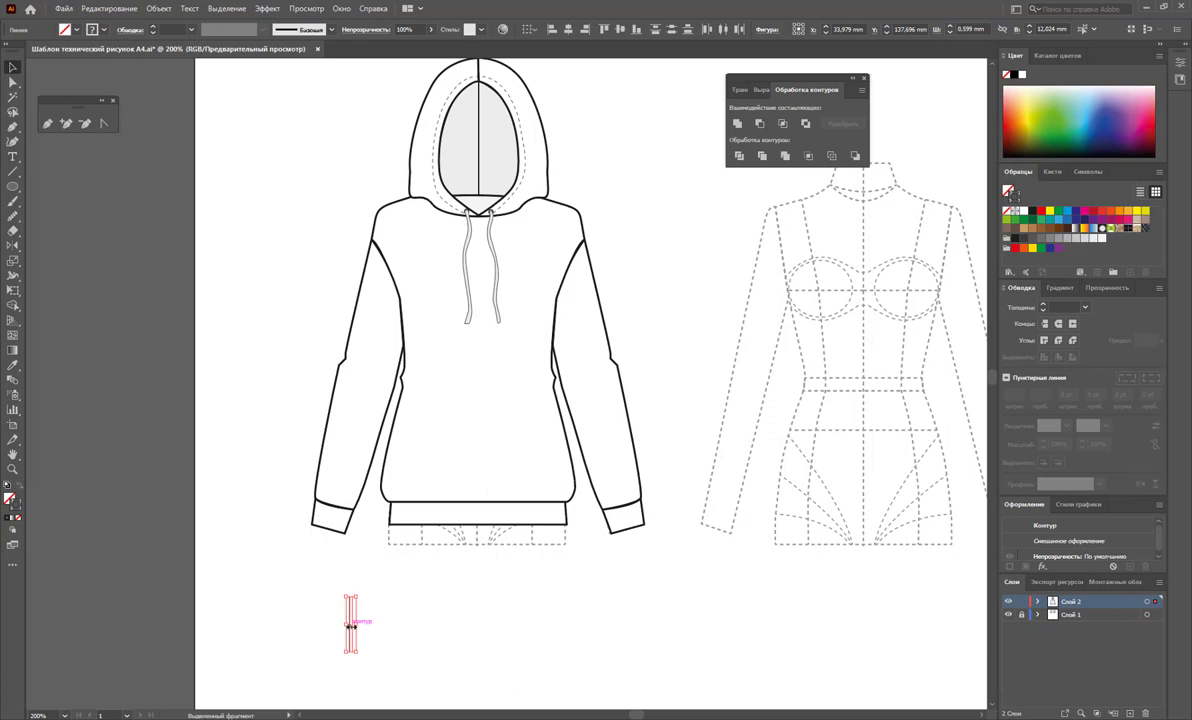
mouse_move(350, 625)
mouse_down()
mouse_move(308, 606)
mouse_move(1117, 265)
mouse_up()
- Give the waistband a black stroke and the stripe pattern fill, then return it onto the hem
click(400, 625)
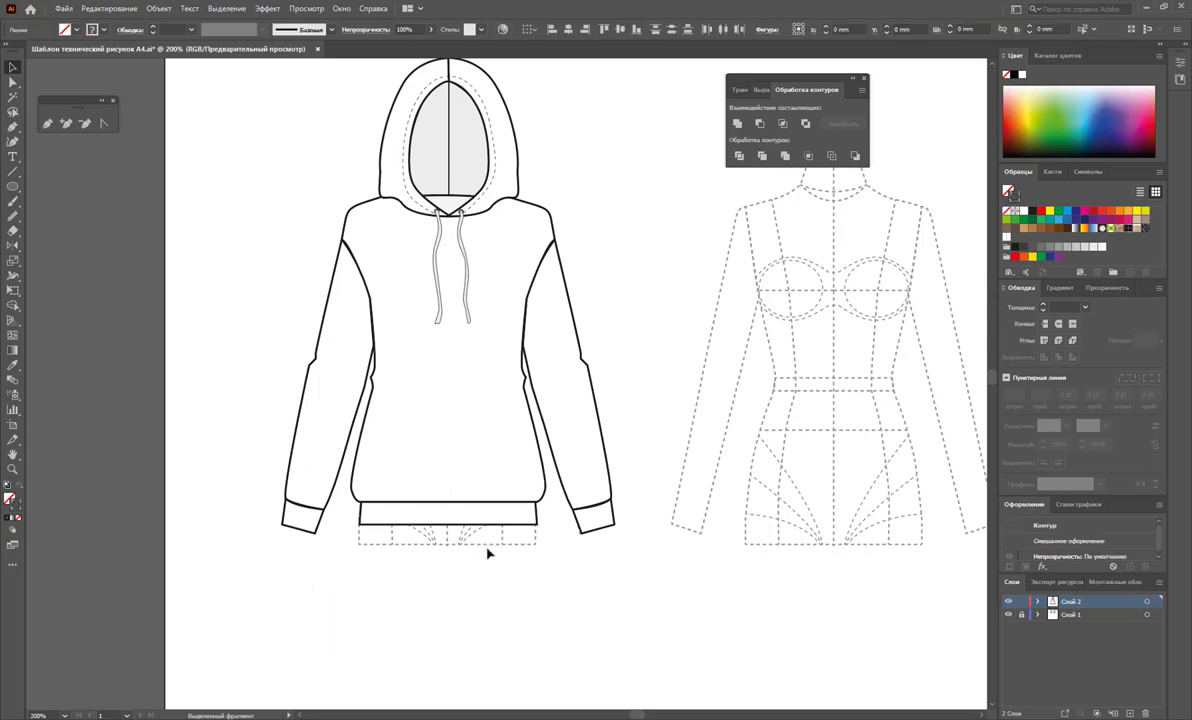
drag(455, 520, 455, 578)
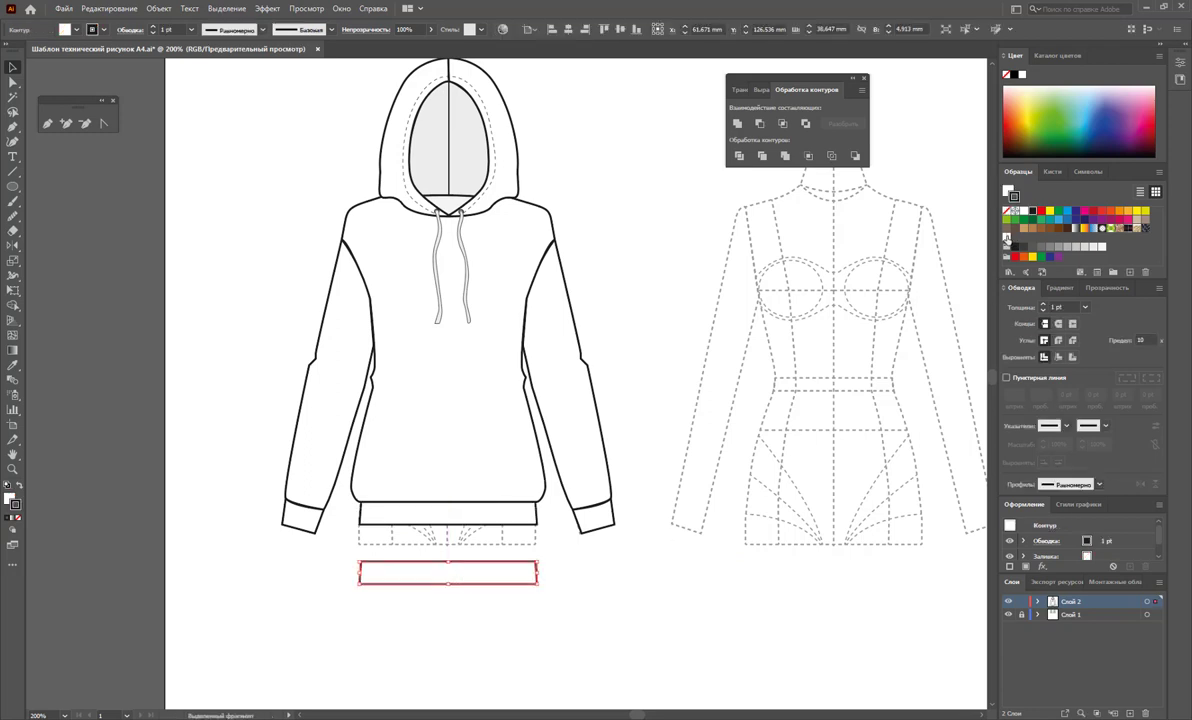
click(19, 503)
click(1007, 237)
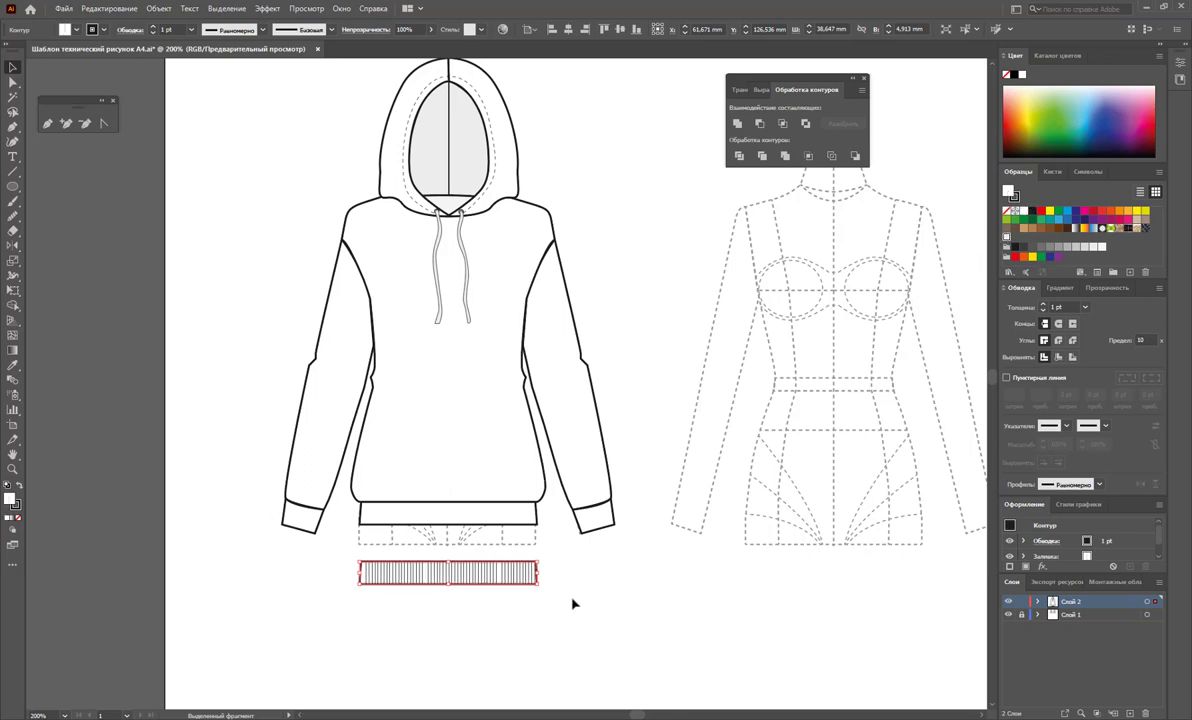
drag(482, 571, 490, 520)
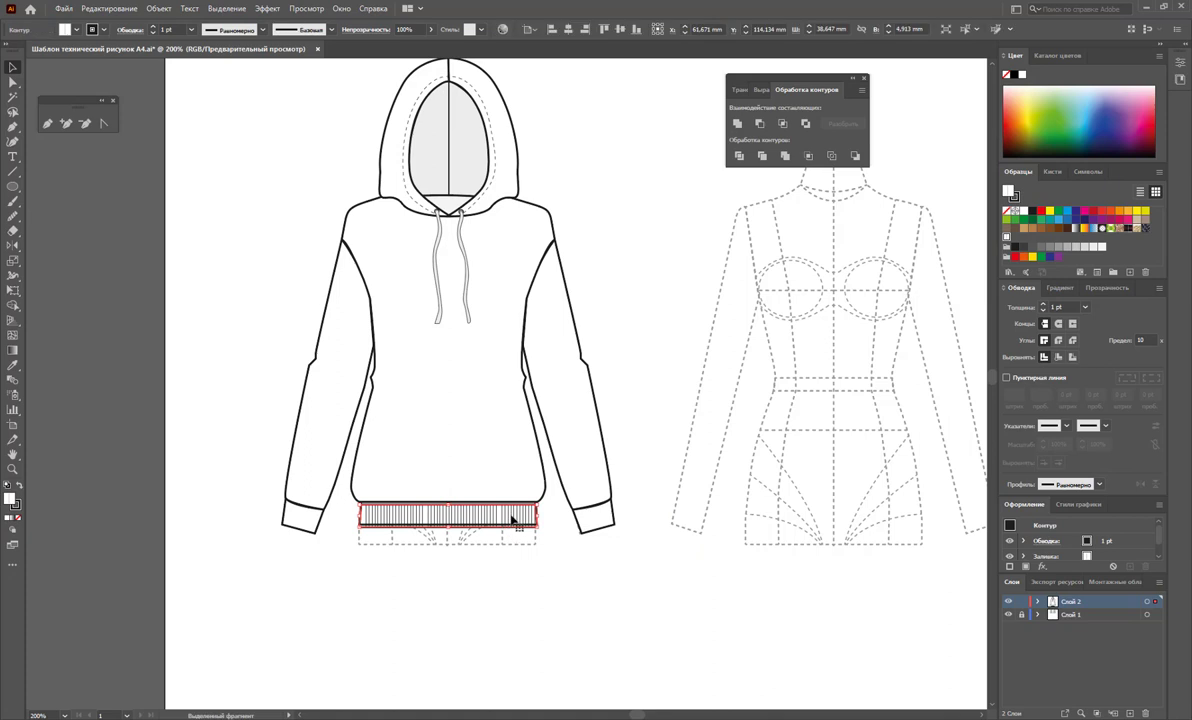
click(532, 623)
click(596, 515)
- Duplicate both sleeve cuffs, fill the copies with the stripe pattern, and place them over the originals
shift+click(302, 517)
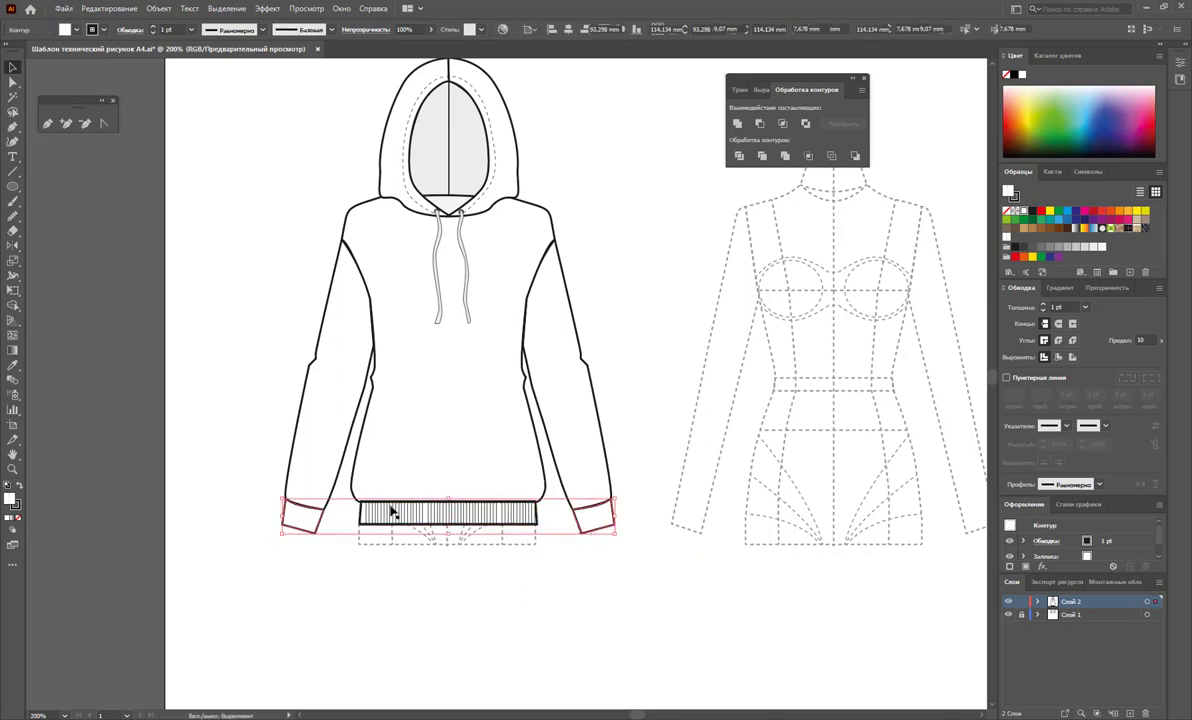
alt+drag(614, 511, 614, 556)
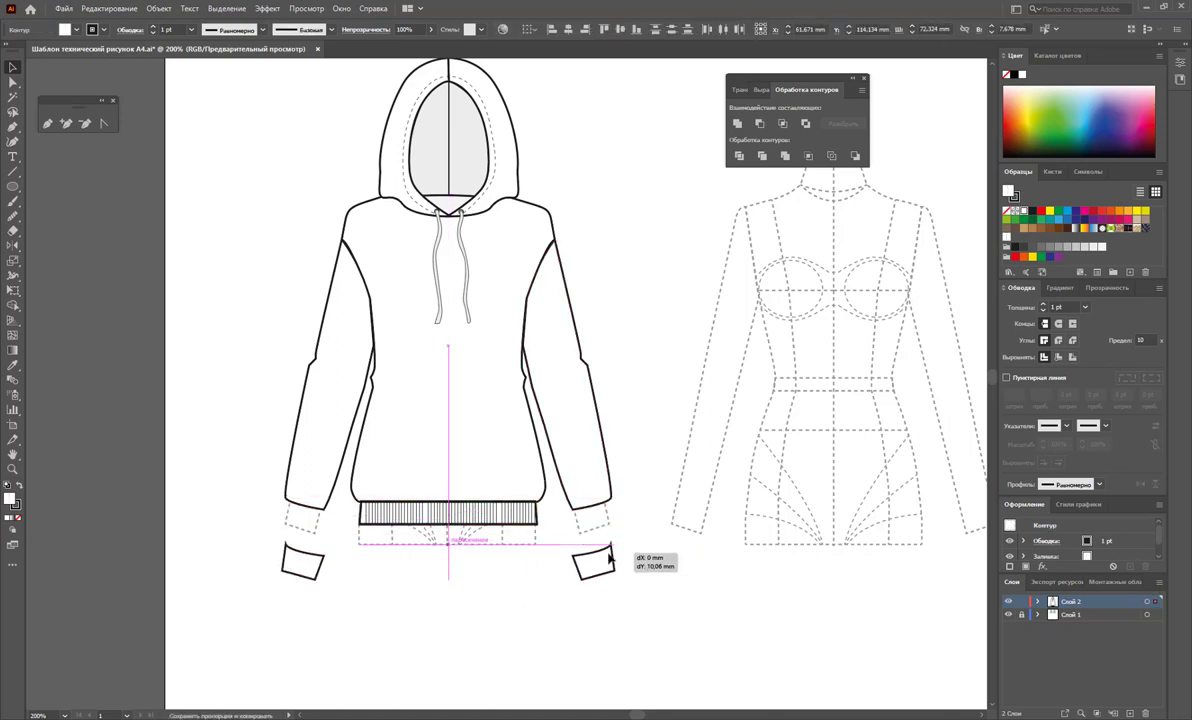
click(1008, 238)
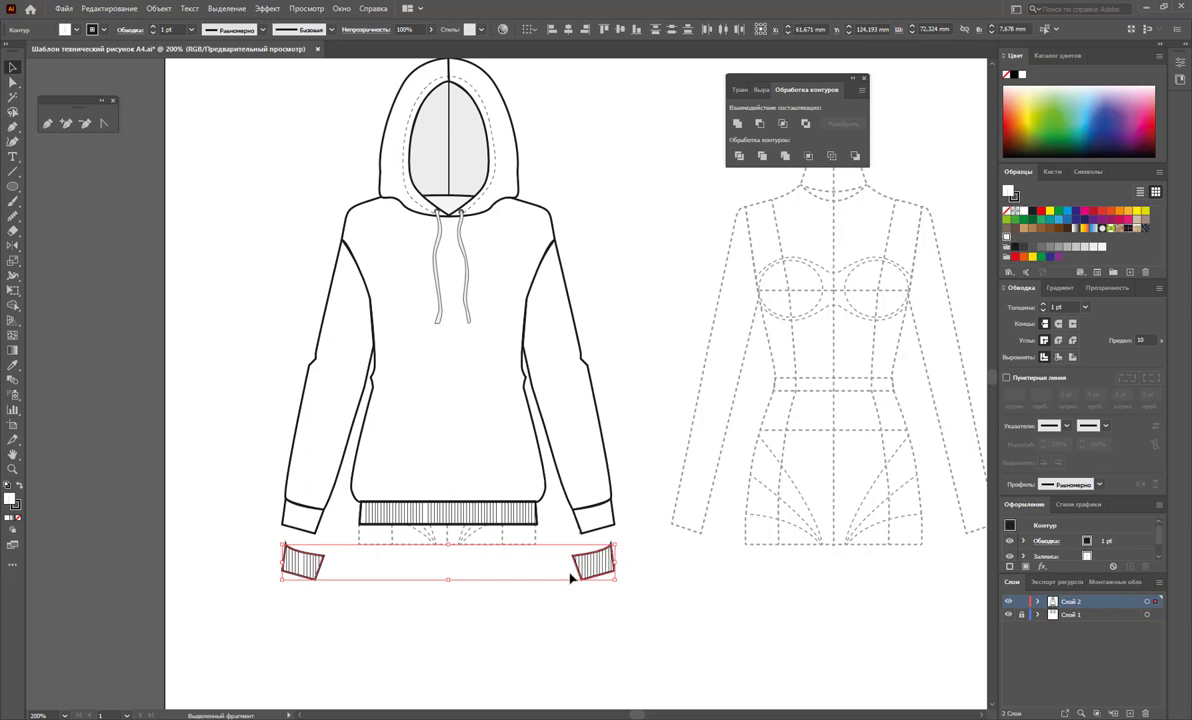
drag(571, 578, 573, 531)
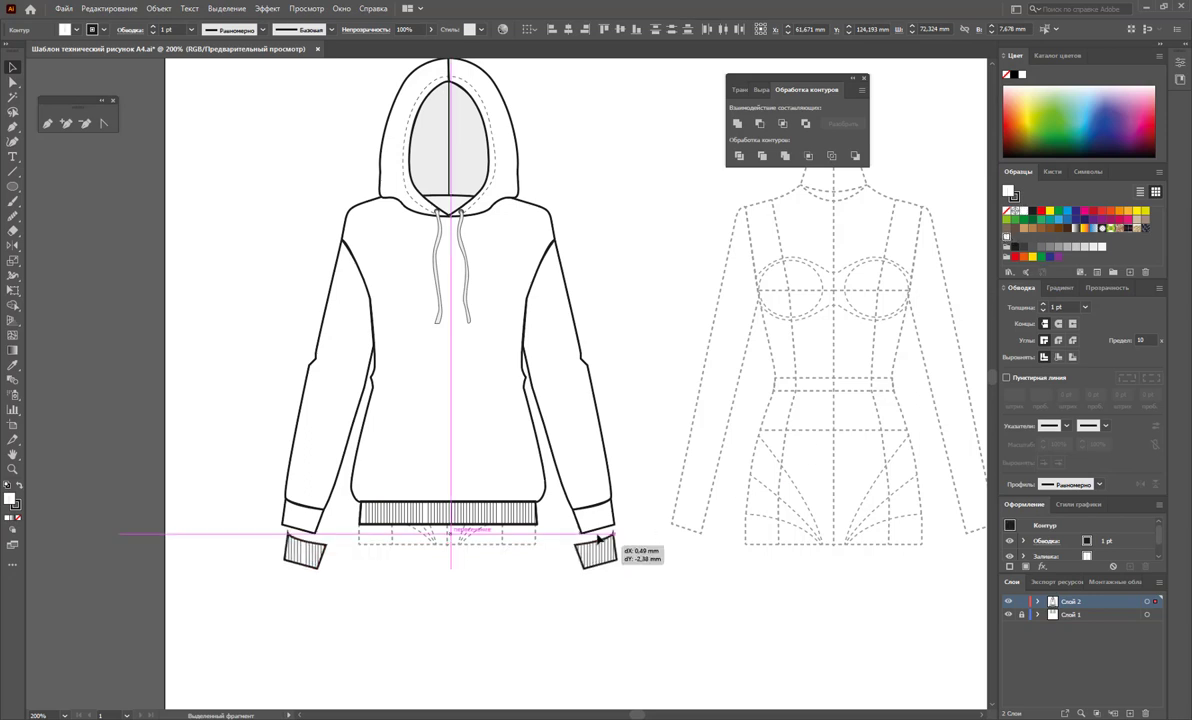
click(617, 631)
- Rotate only the right cuff's stripe pattern about 53° to follow its sleeve
click(608, 519)
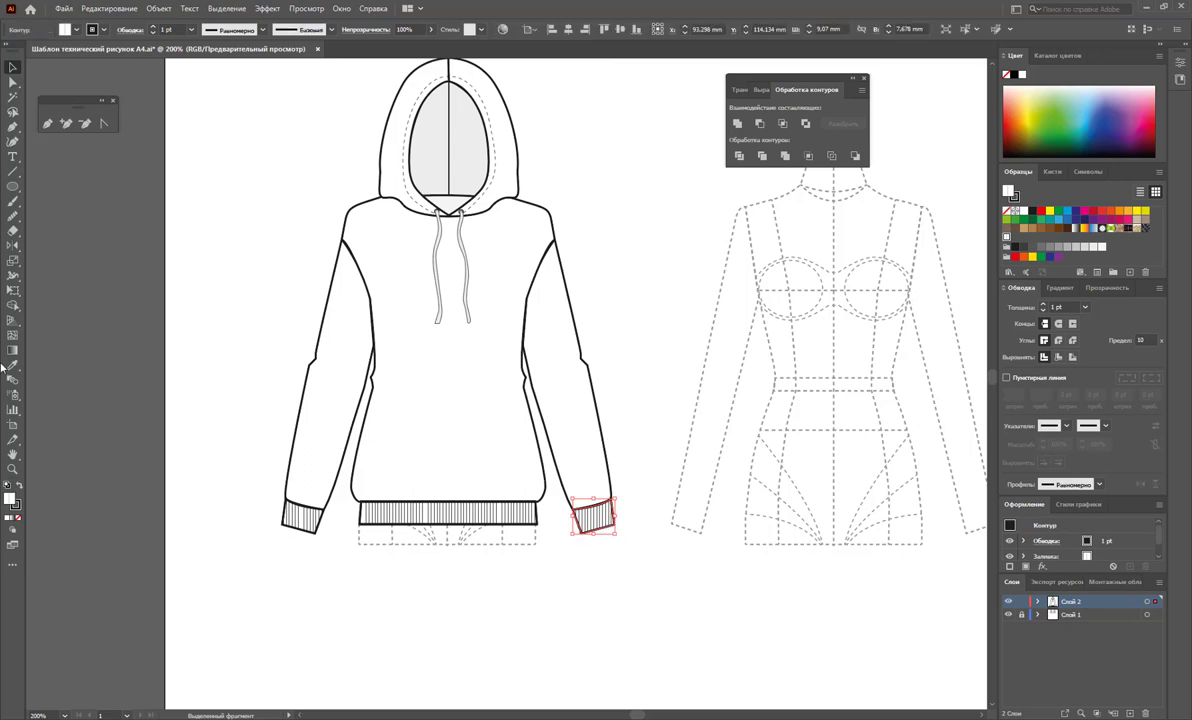
click(15, 245)
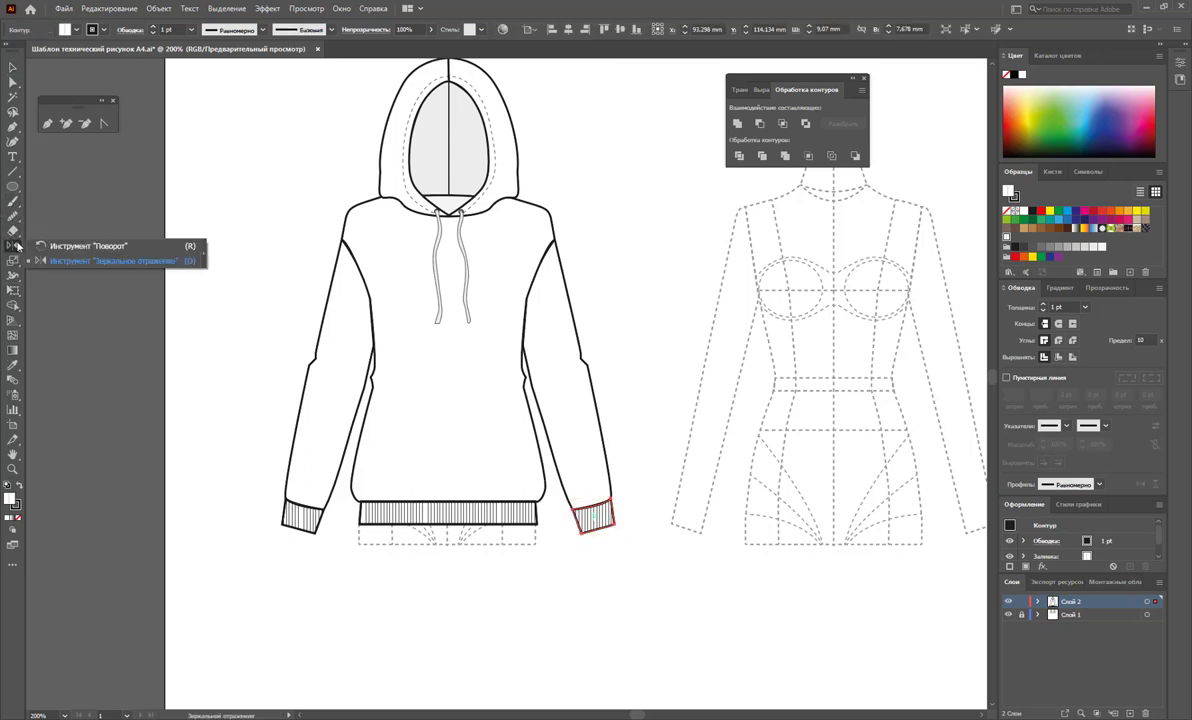
double_click(13, 245)
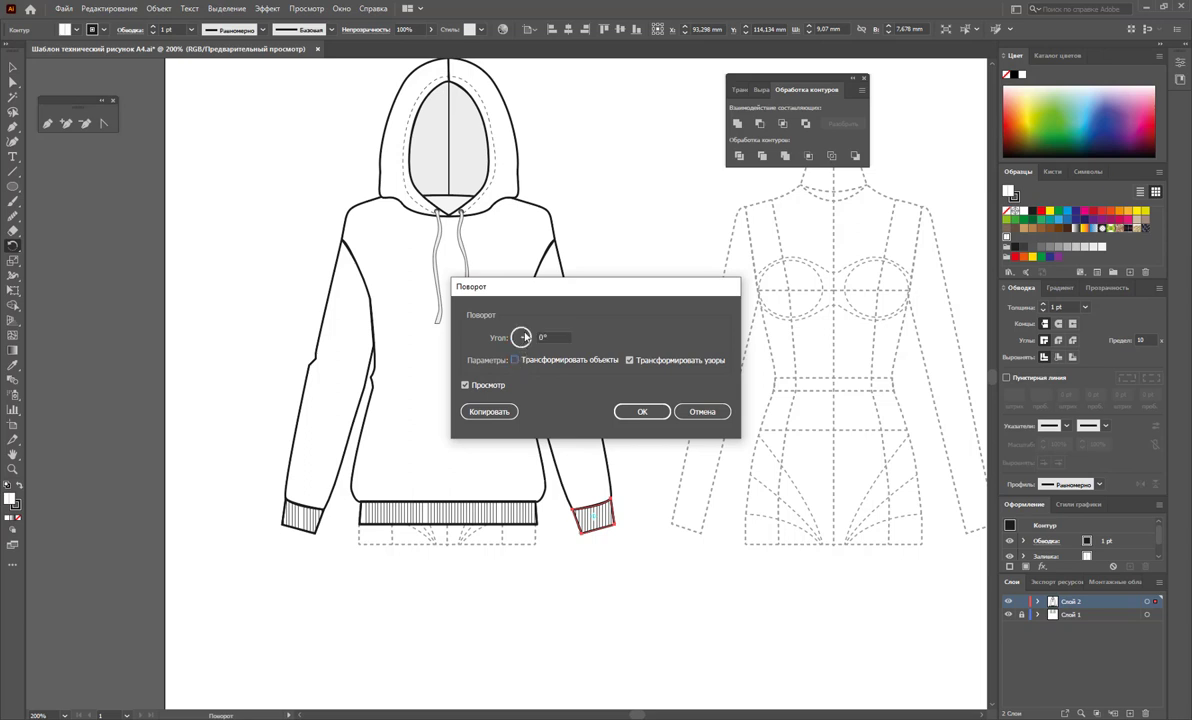
drag(522, 337, 531, 339)
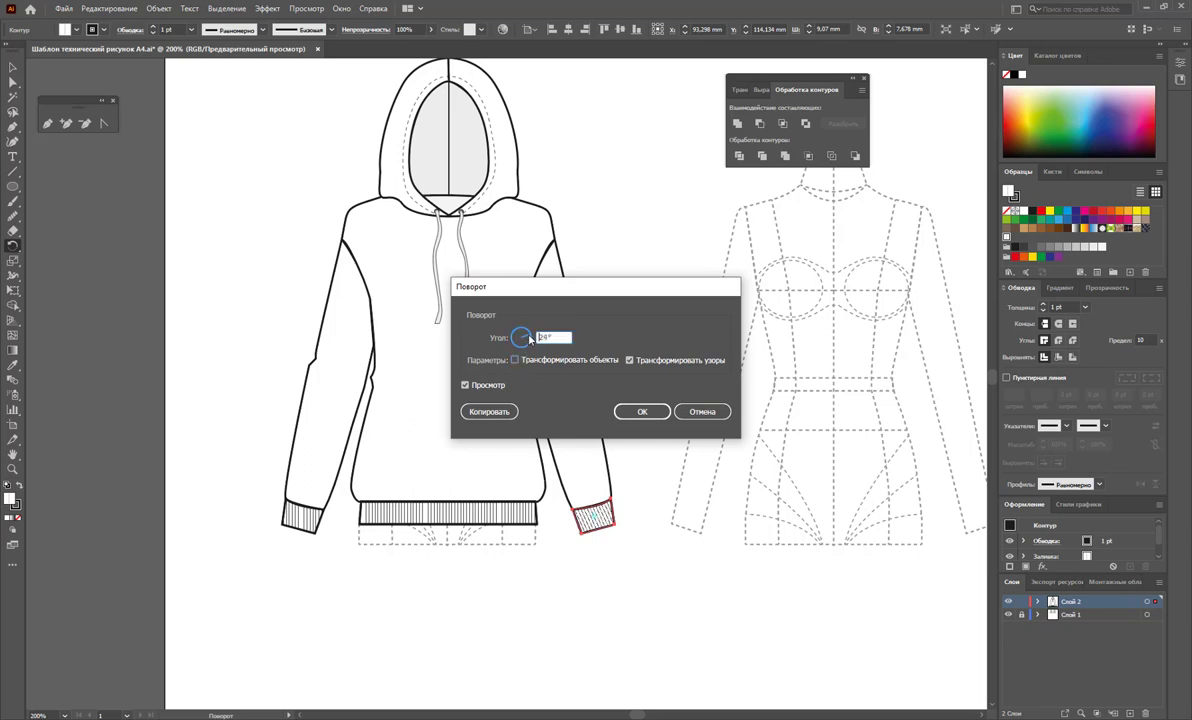
click(642, 411)
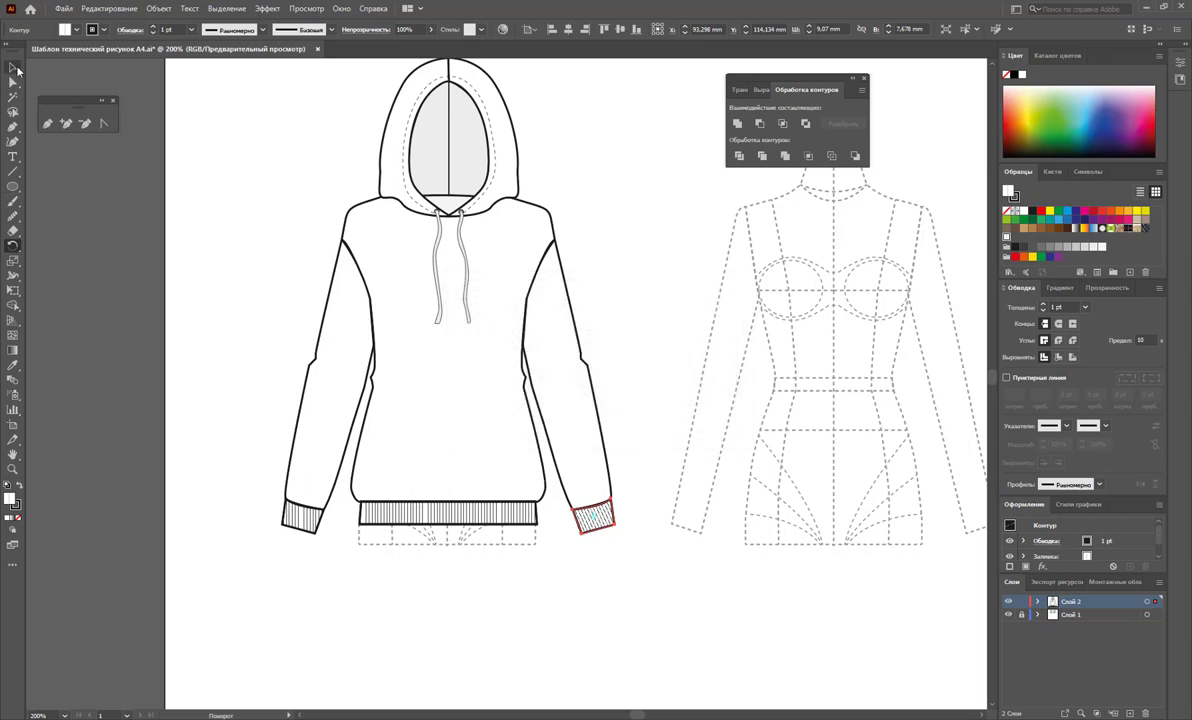
- Rotate only the left cuff's stripe pattern to 347°, then deselect it
click(13, 67)
click(305, 512)
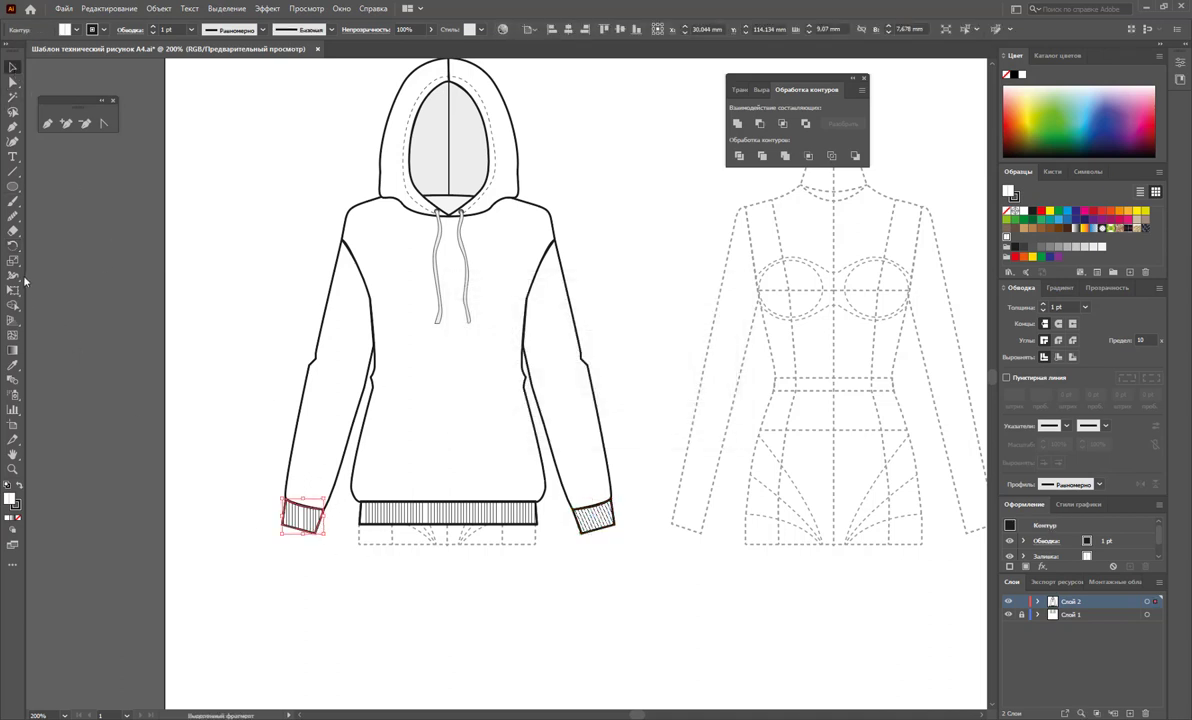
double_click(13, 245)
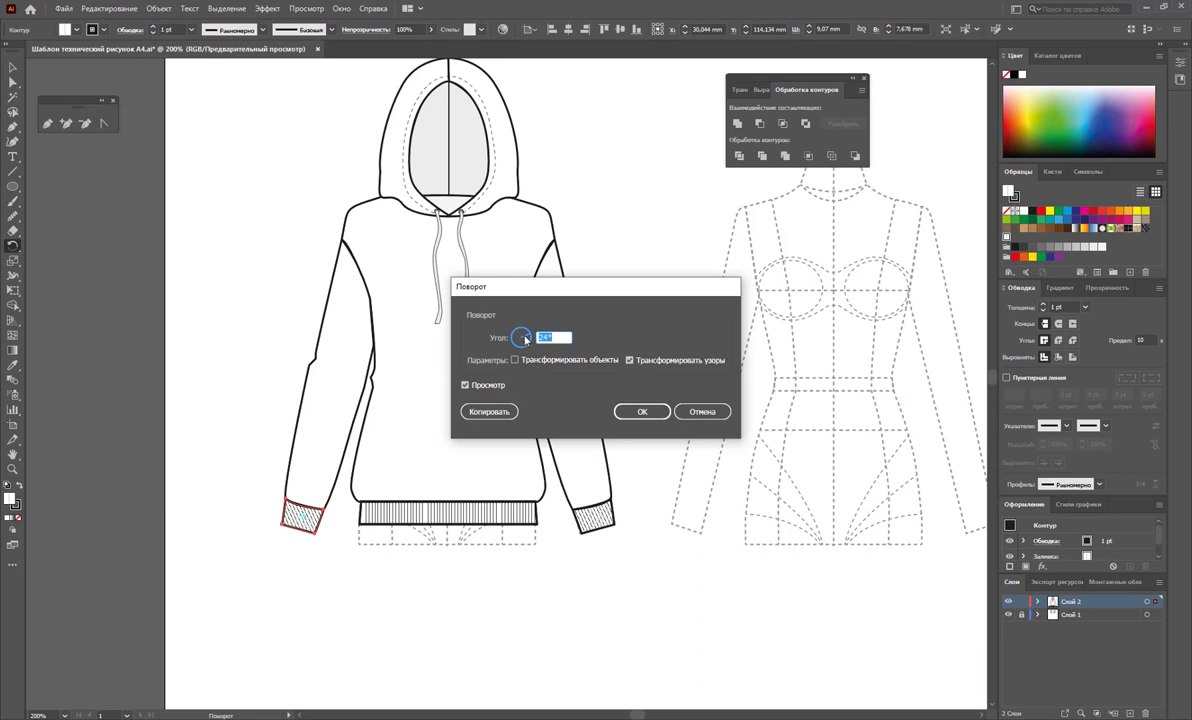
drag(522, 335, 523, 341)
drag(524, 347, 524, 347)
click(656, 414)
click(13, 66)
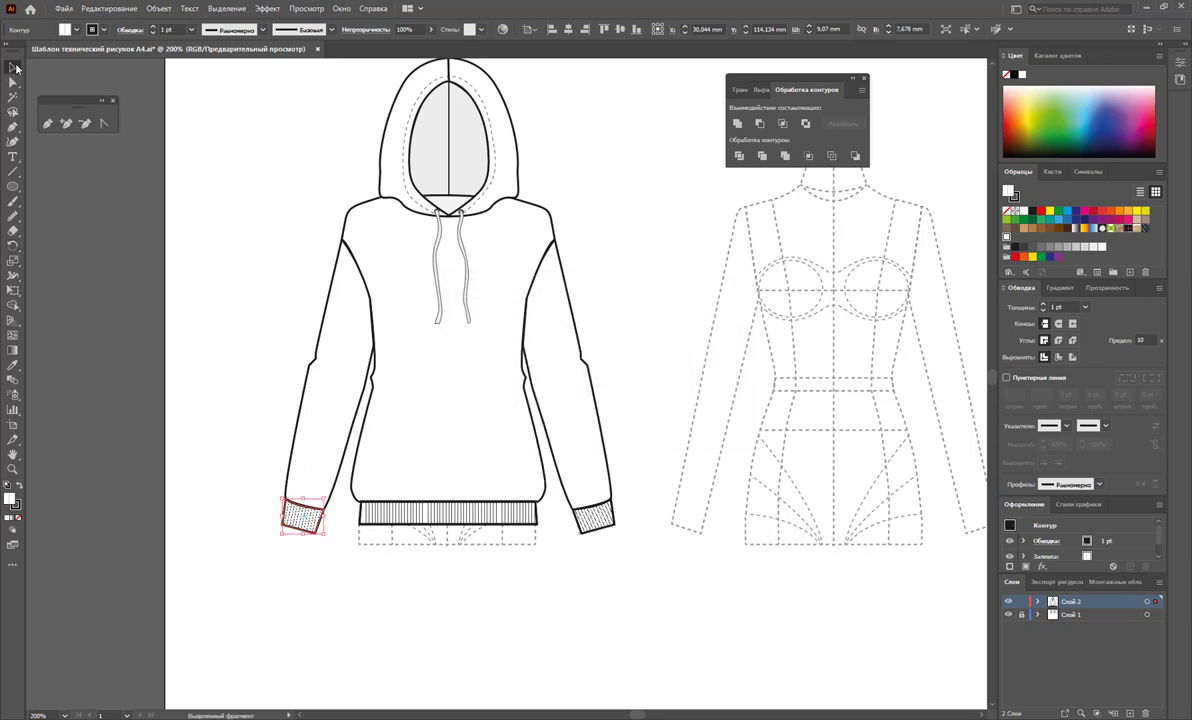
click(160, 243)
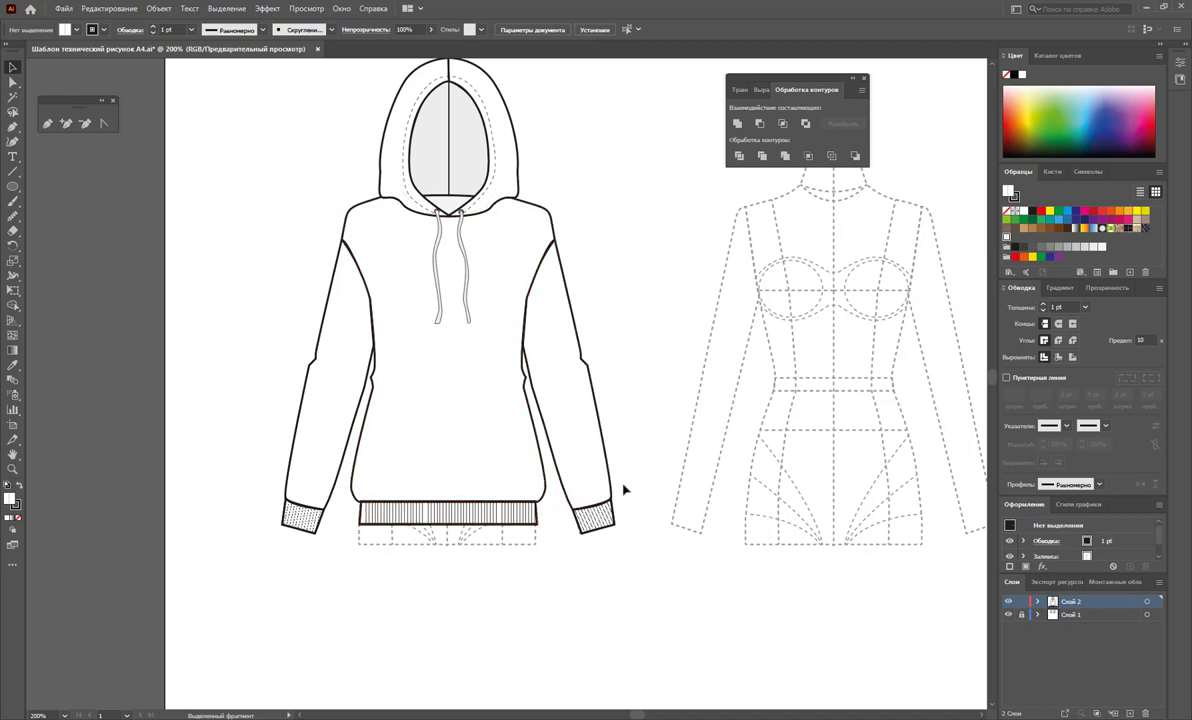
- Draw a closed pocket-half outline on the hoodie's lower front with a fill of None
click(47, 124)
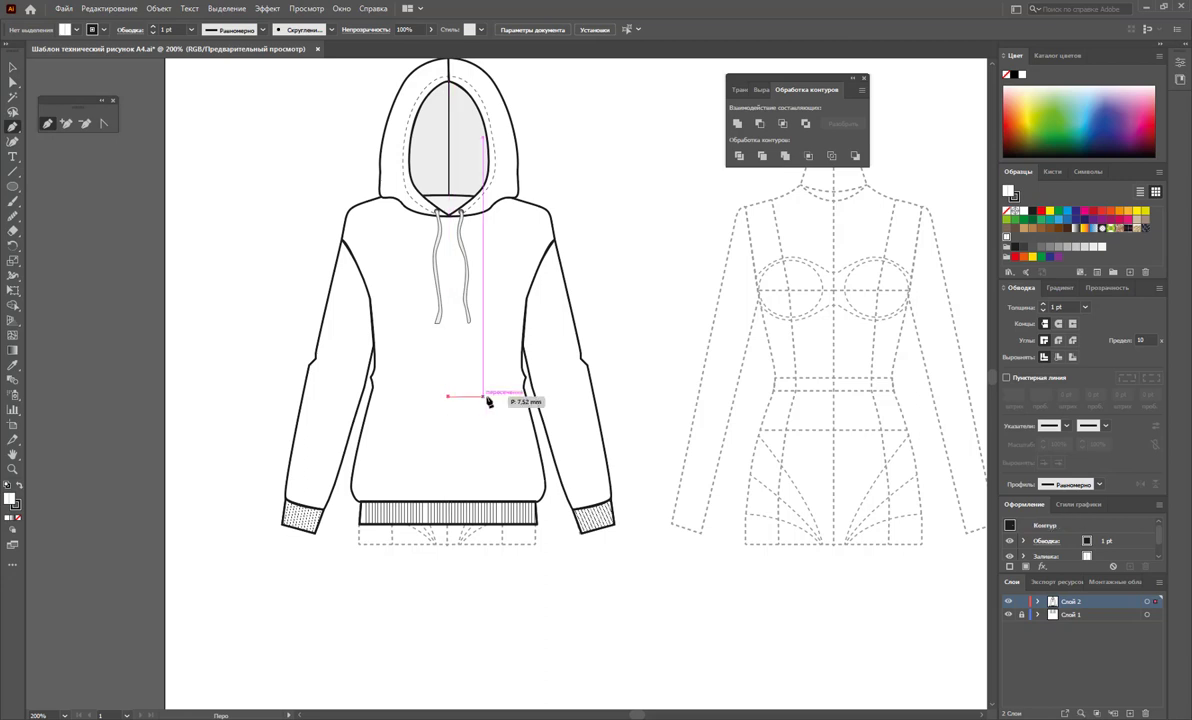
click(448, 397)
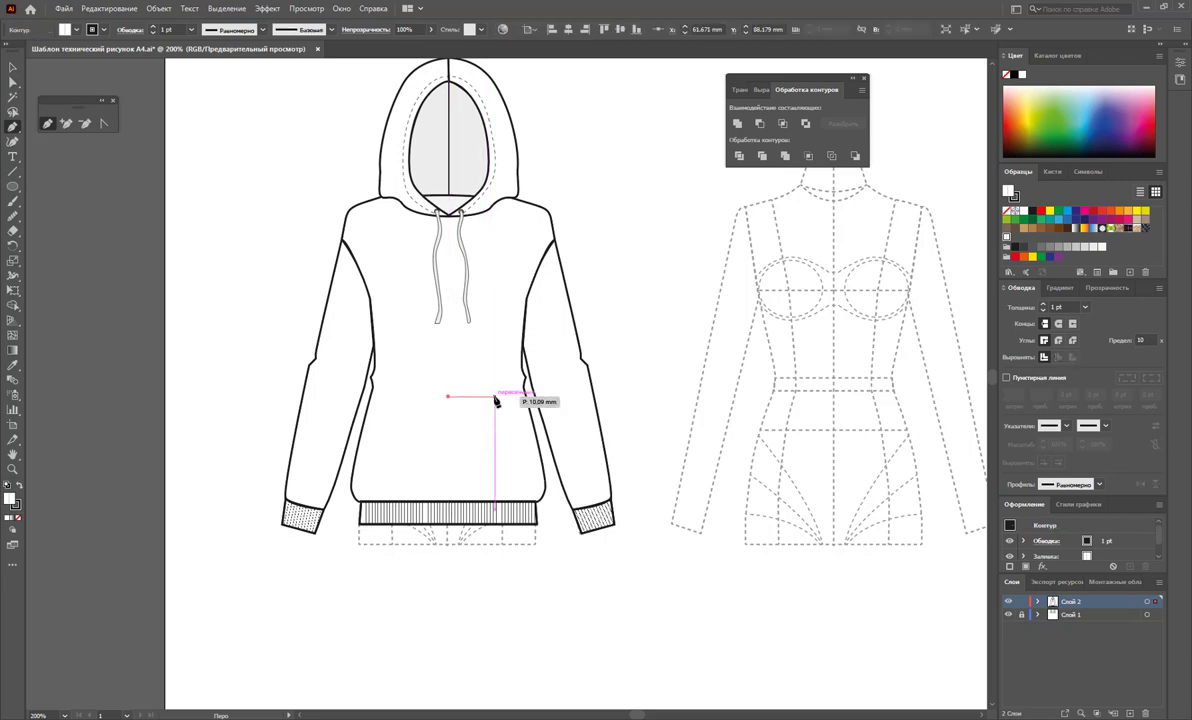
click(495, 398)
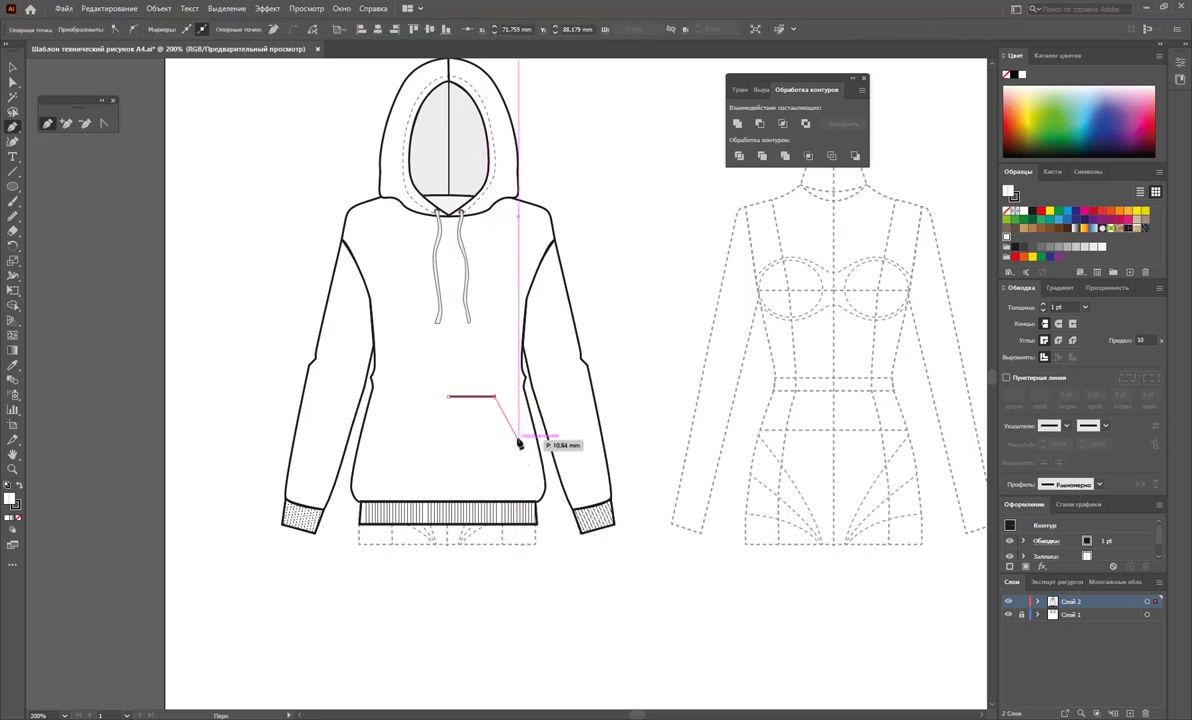
click(518, 439)
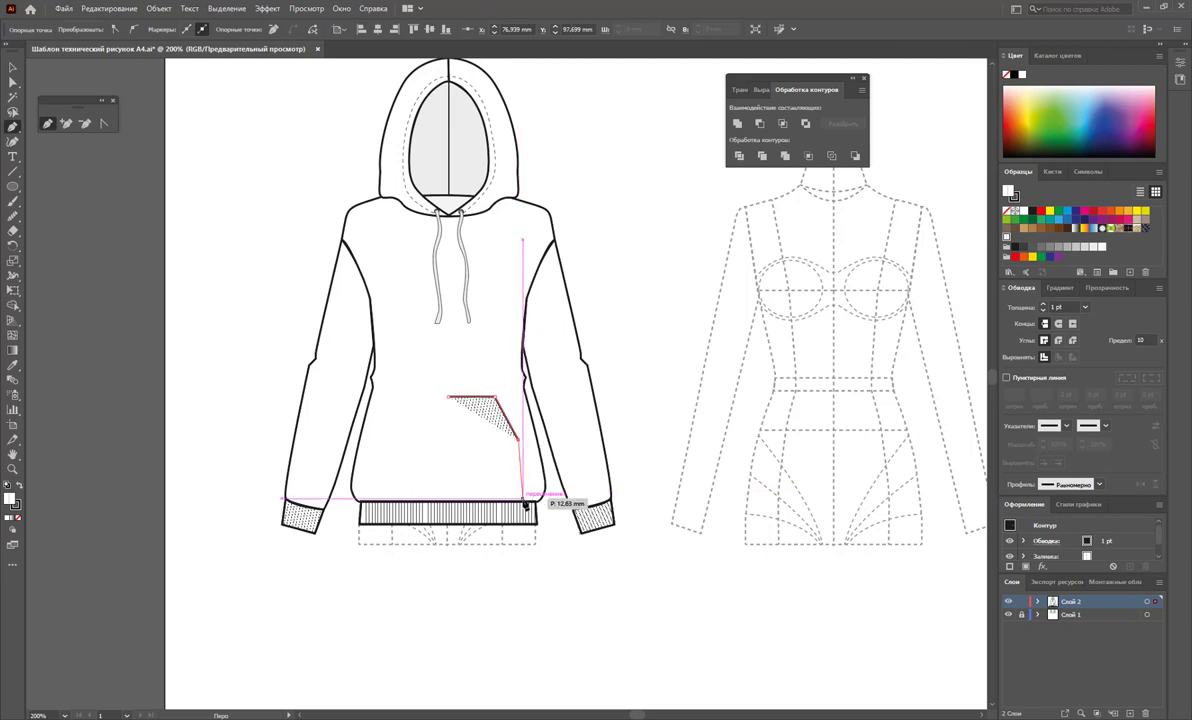
click(522, 497)
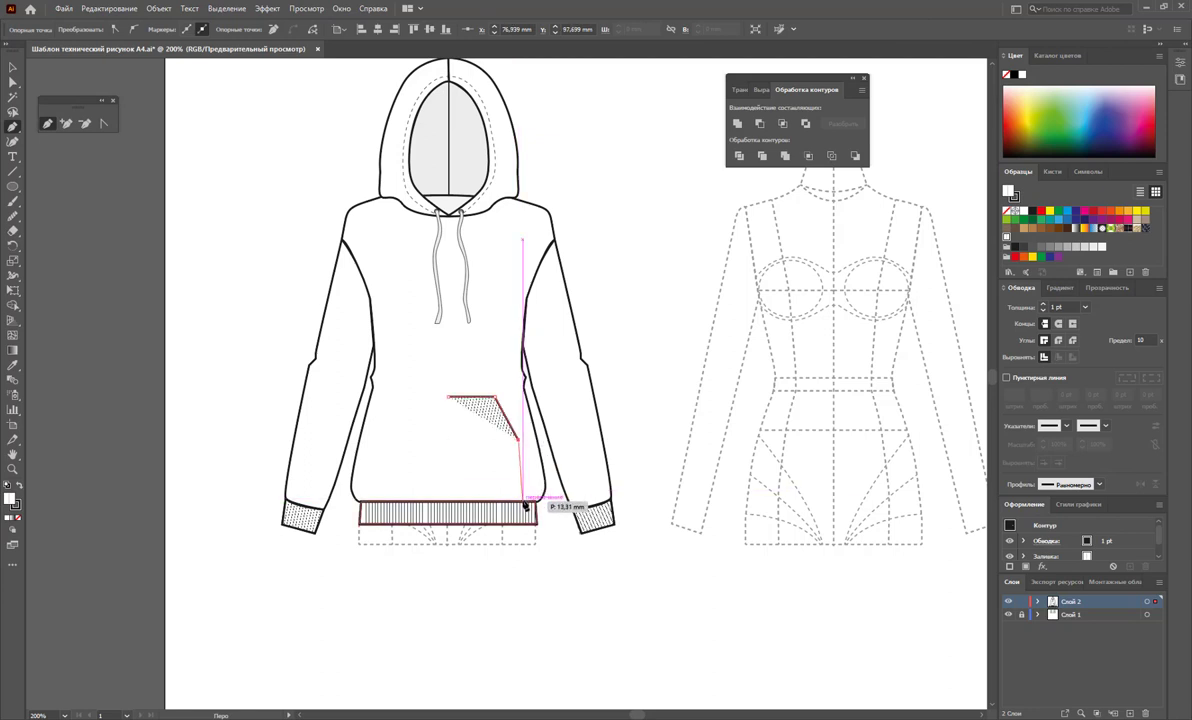
click(447, 499)
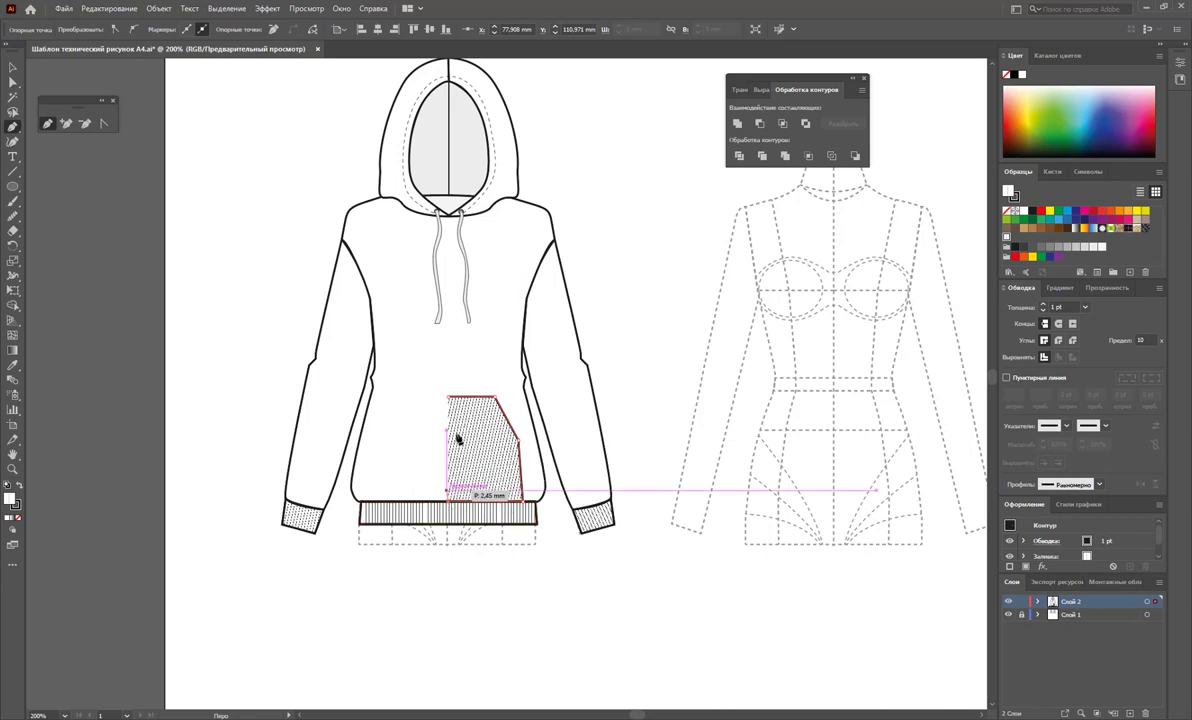
click(447, 397)
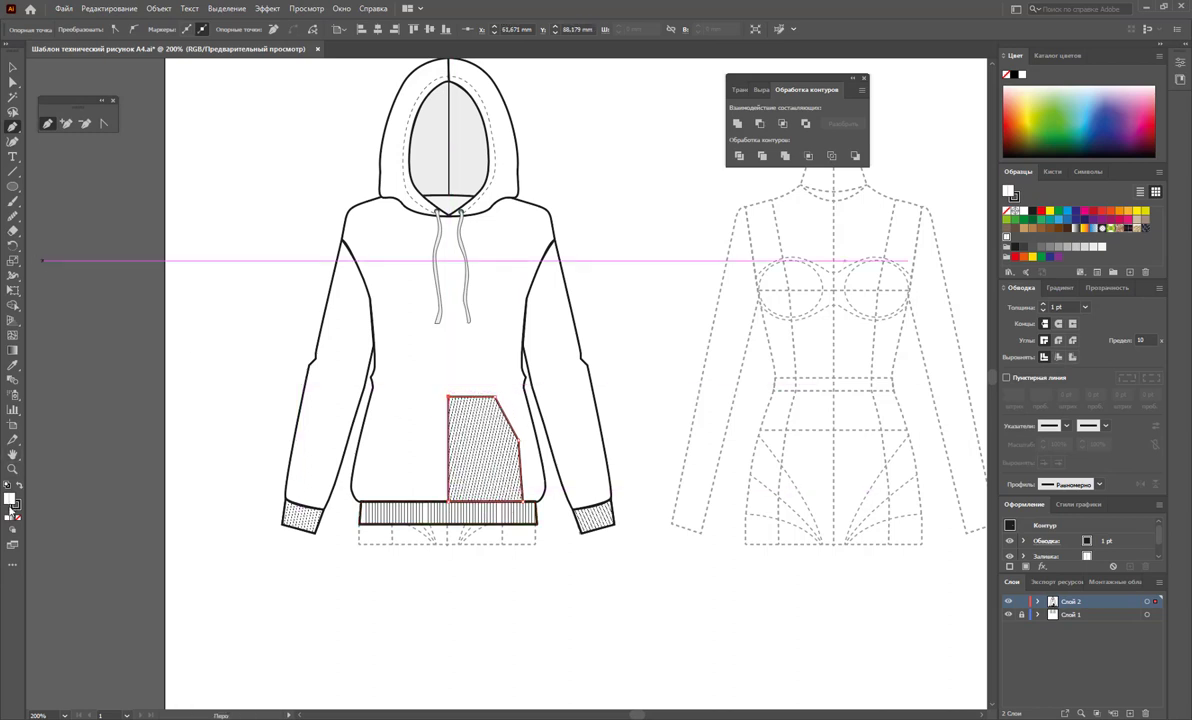
click(14, 518)
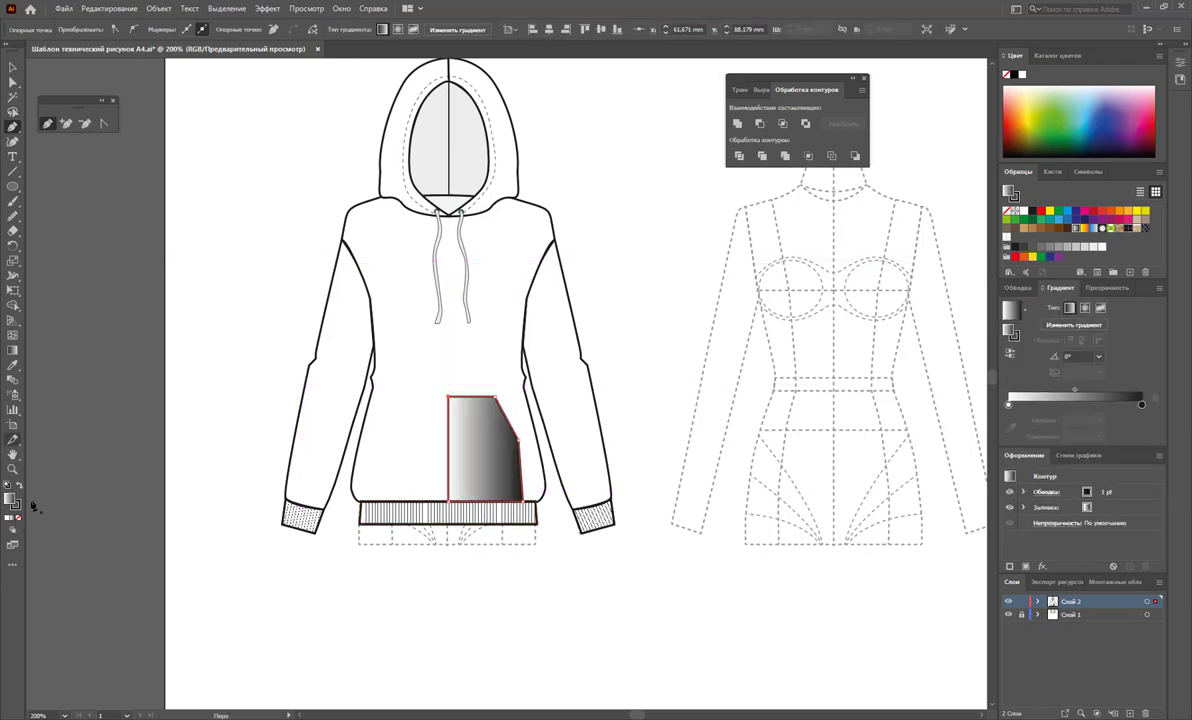
click(18, 519)
click(13, 68)
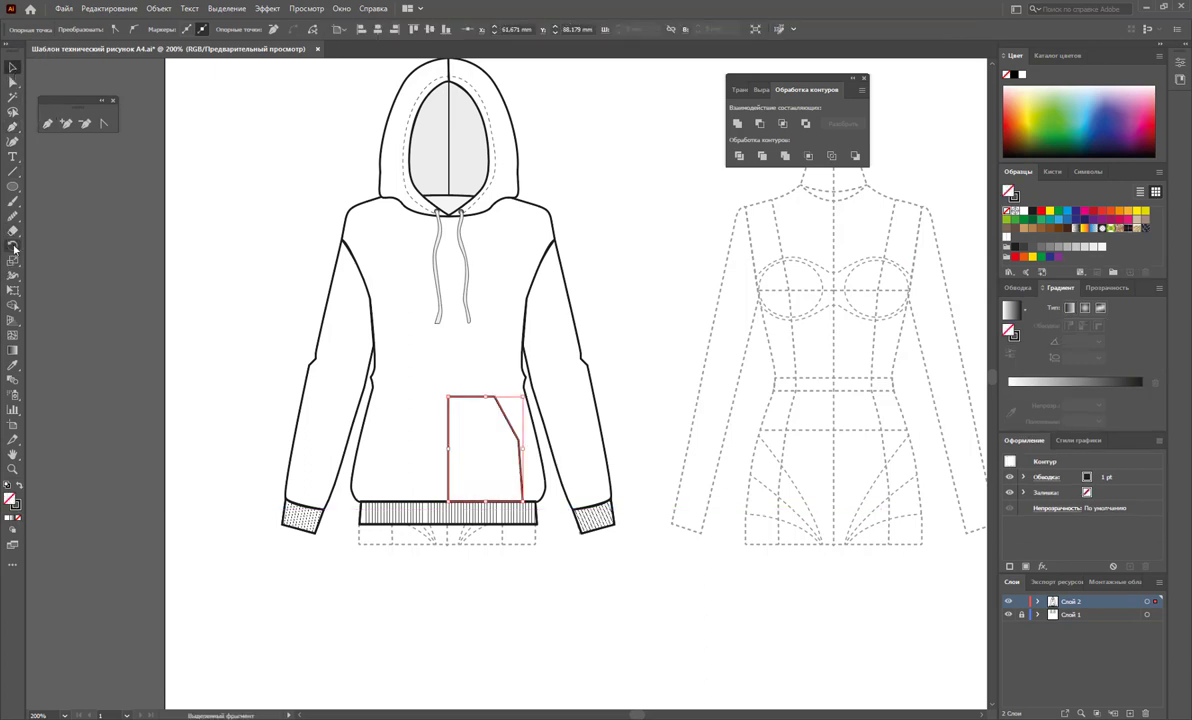
- Reflect a mirrored copy of the pocket half to the left
drag(14, 247, 80, 246)
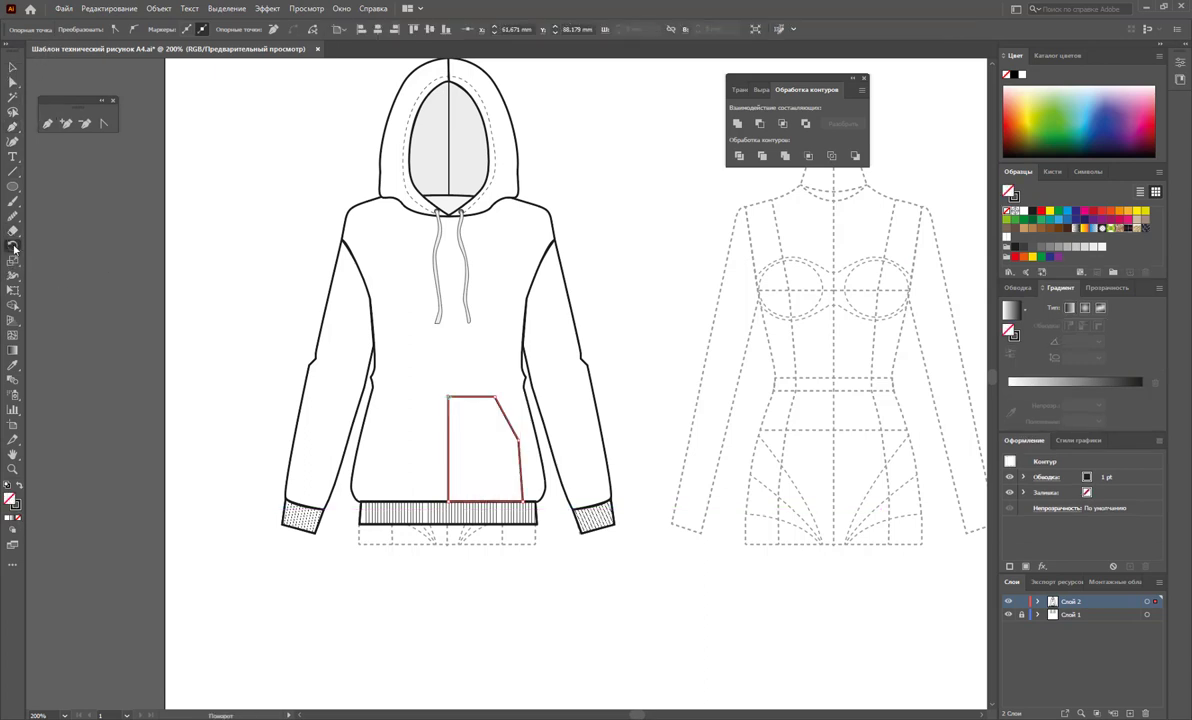
click(447, 446)
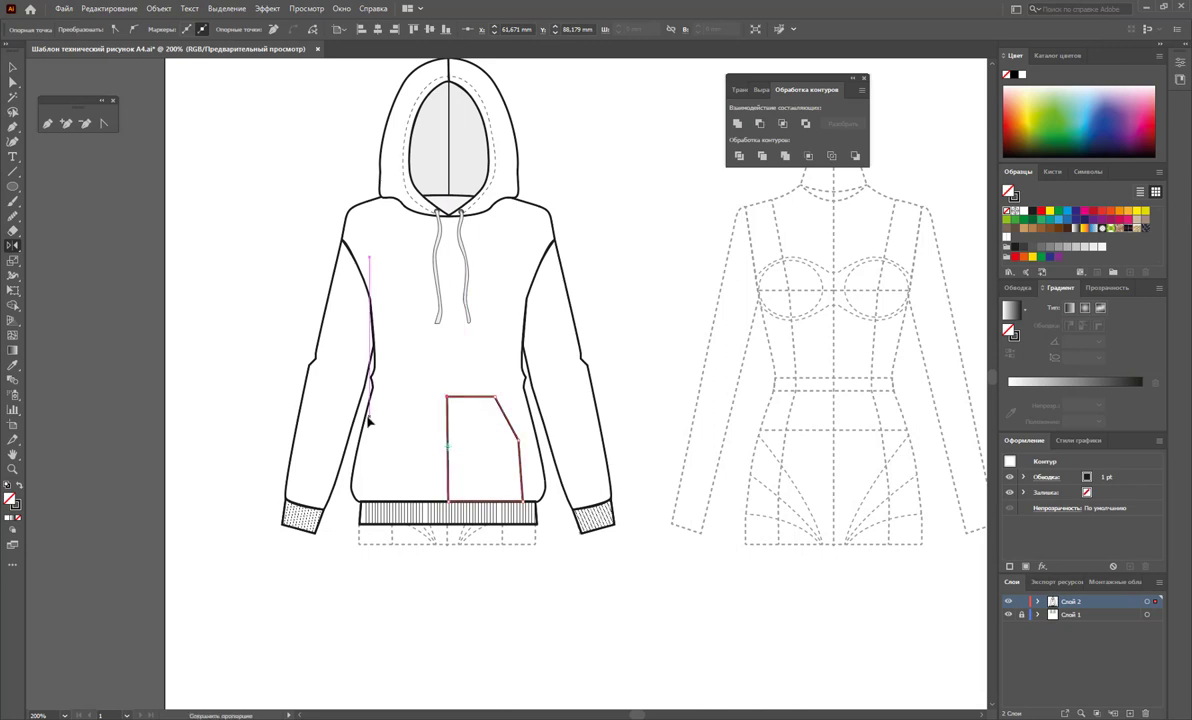
click(12, 70)
click(460, 447)
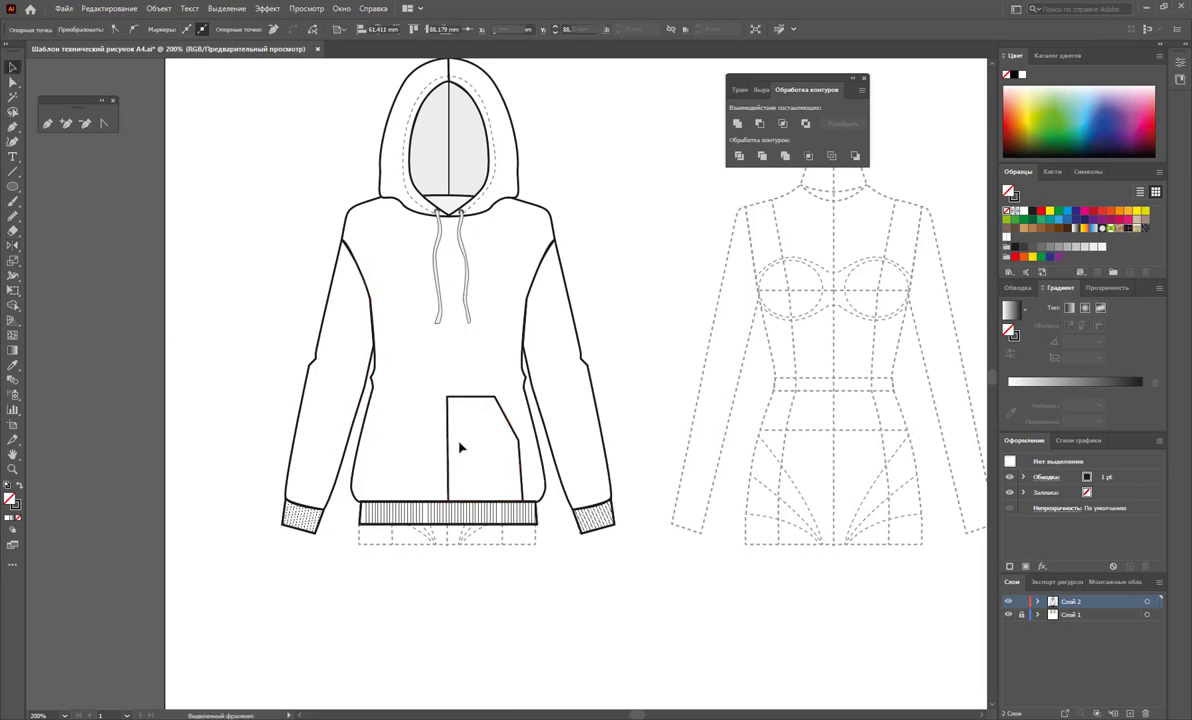
click(498, 412)
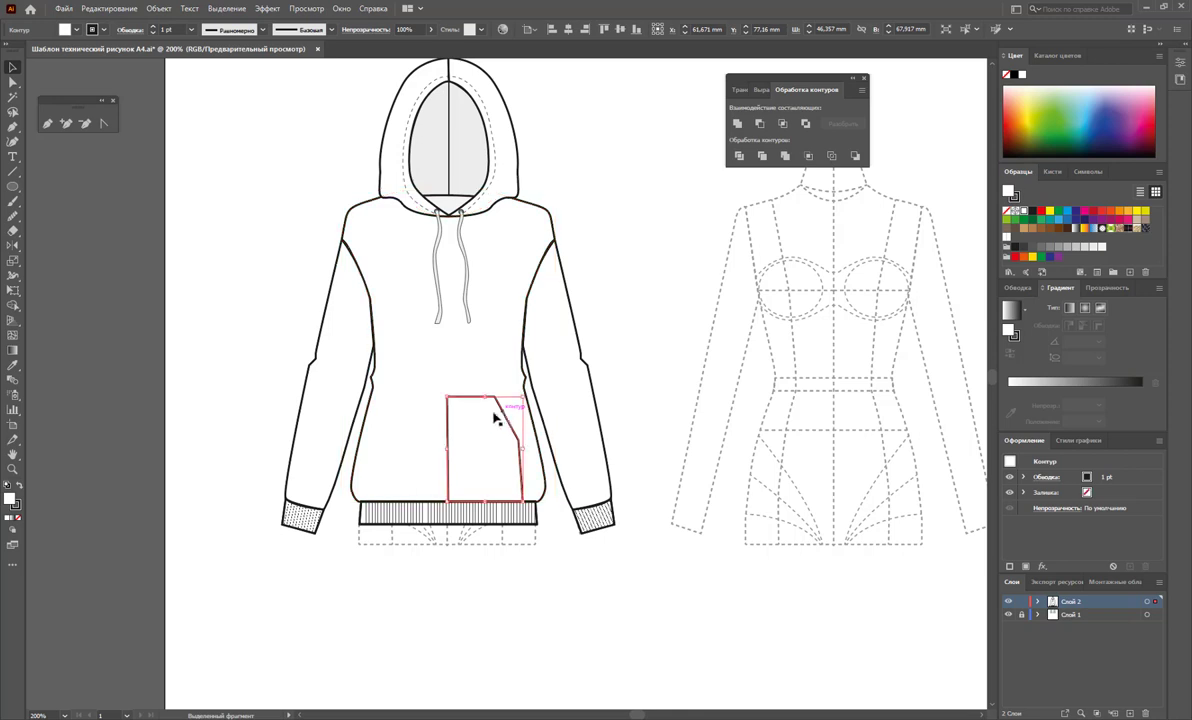
click(14, 247)
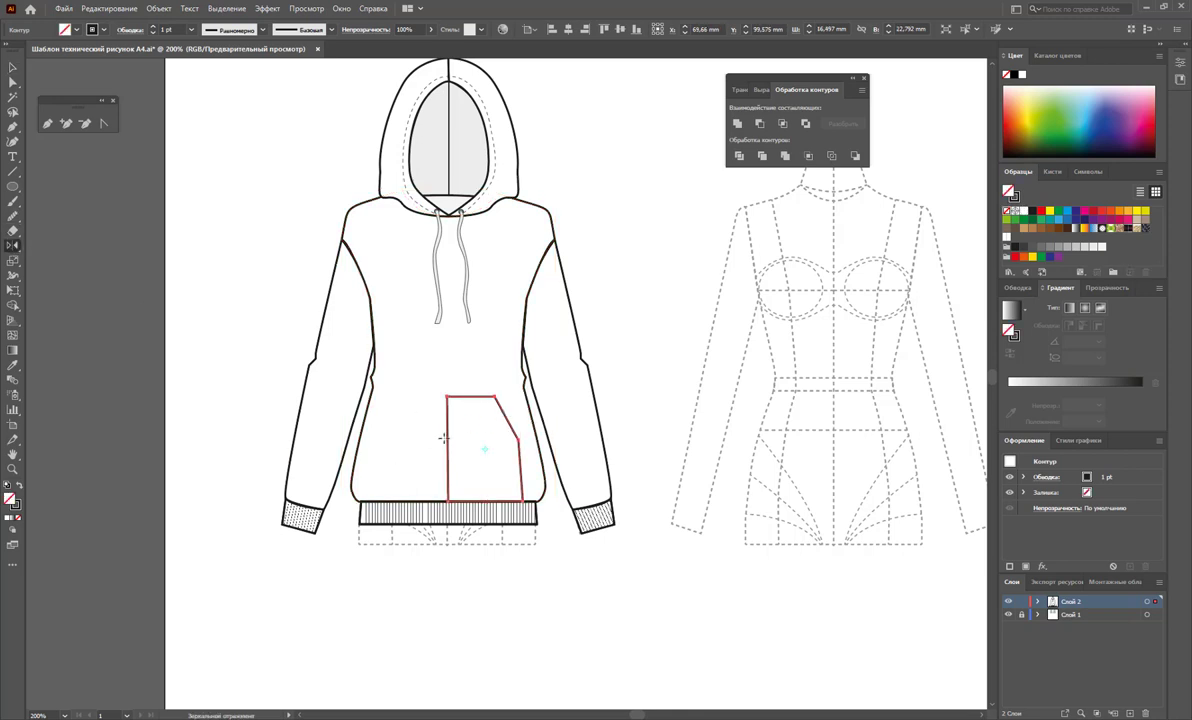
drag(469, 437, 395, 421)
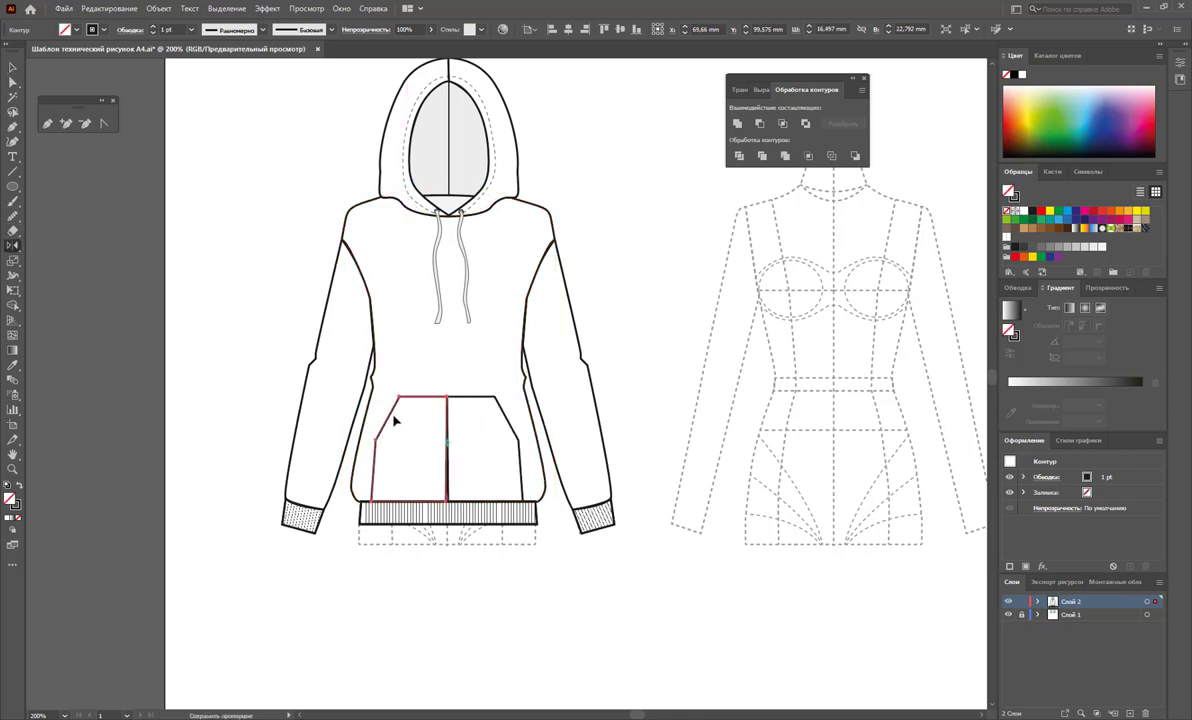
- Nudge the mirrored half right and Unite both halves in Pathfinder
click(13, 67)
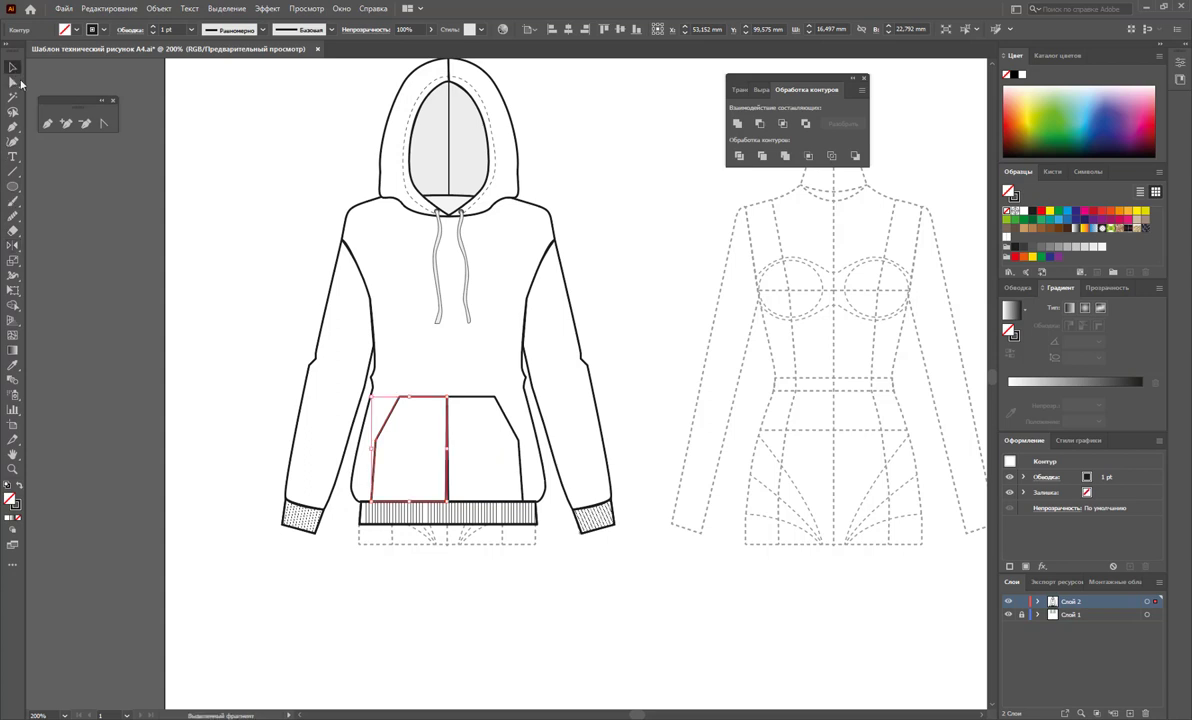
key(Right)
key(Right)
key(Right)
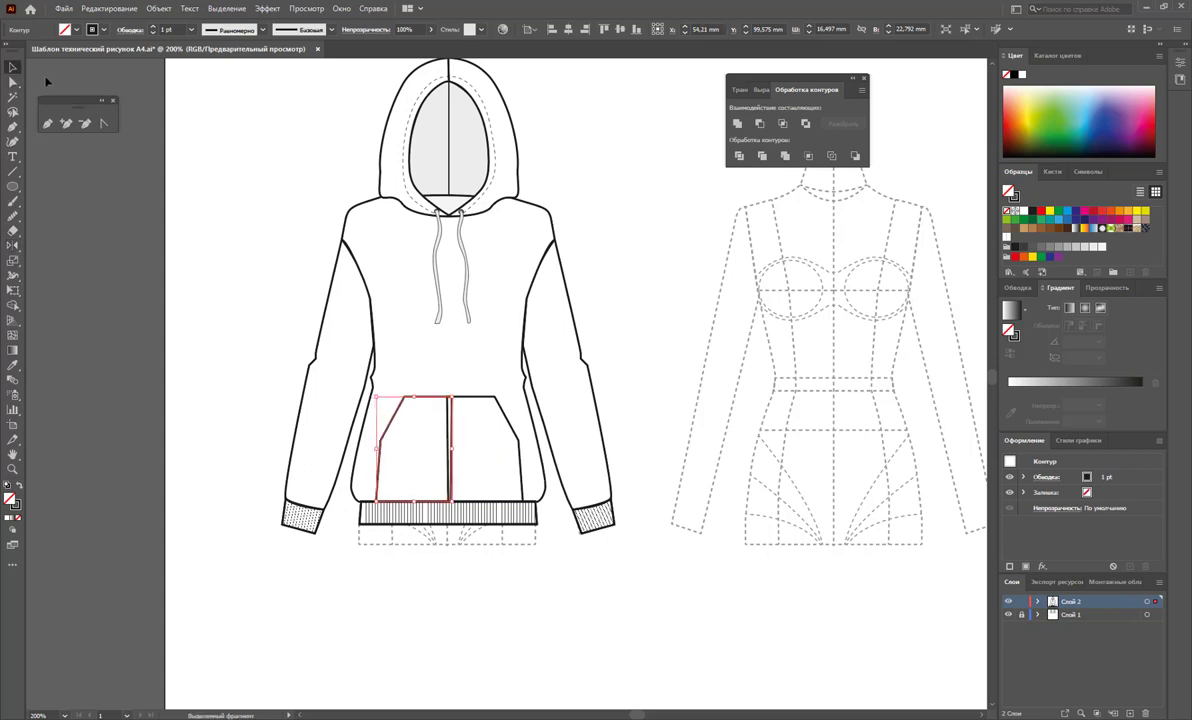
shift+click(487, 403)
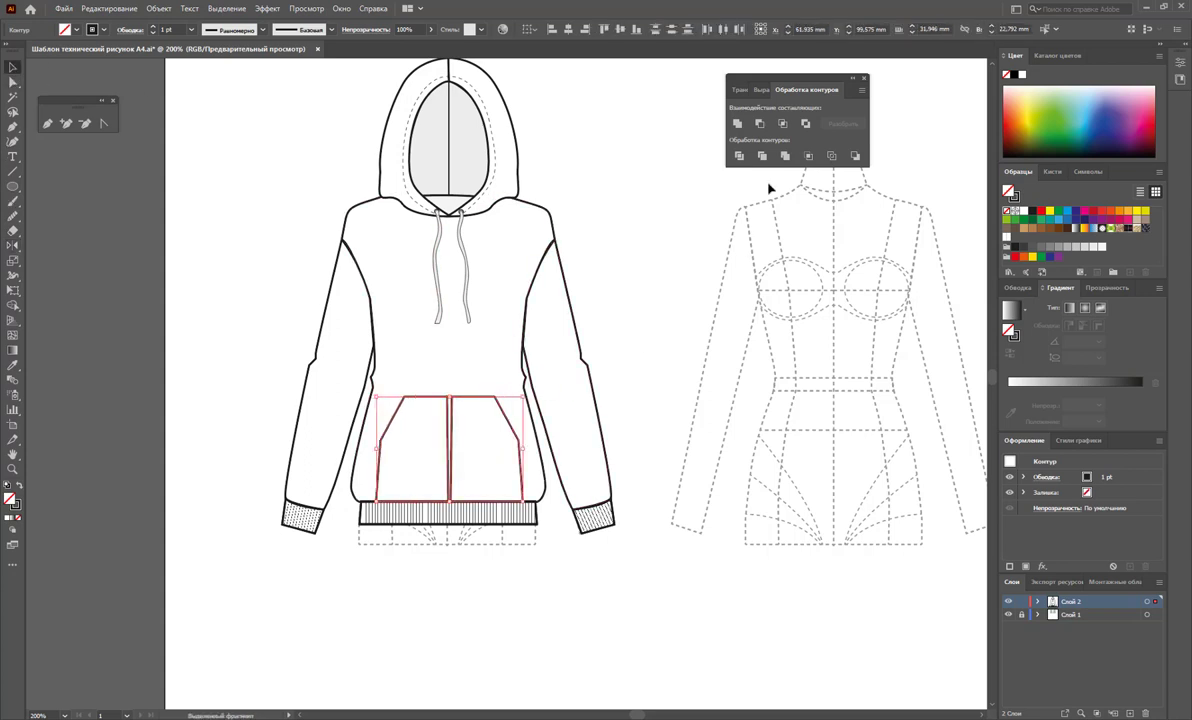
click(737, 123)
click(643, 290)
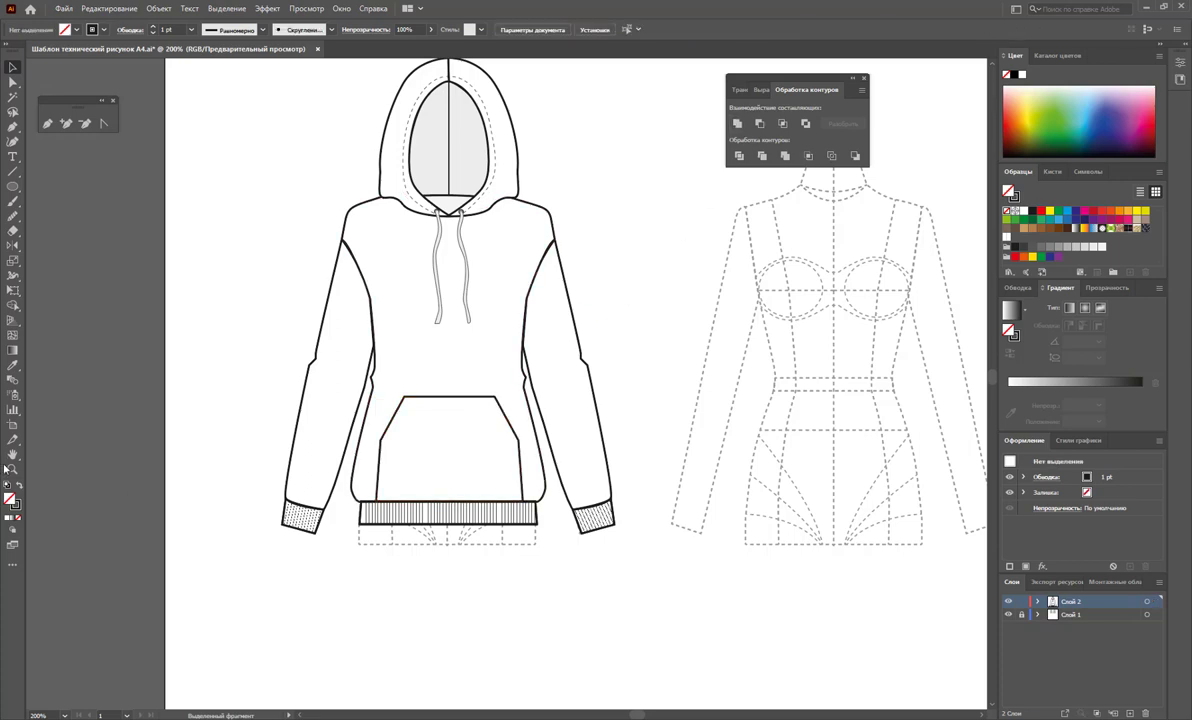
- Zoom in on the pocket and start an inner trim line from the hem up its left edge
key(z)
click(482, 464)
drag(482, 464, 585, 519)
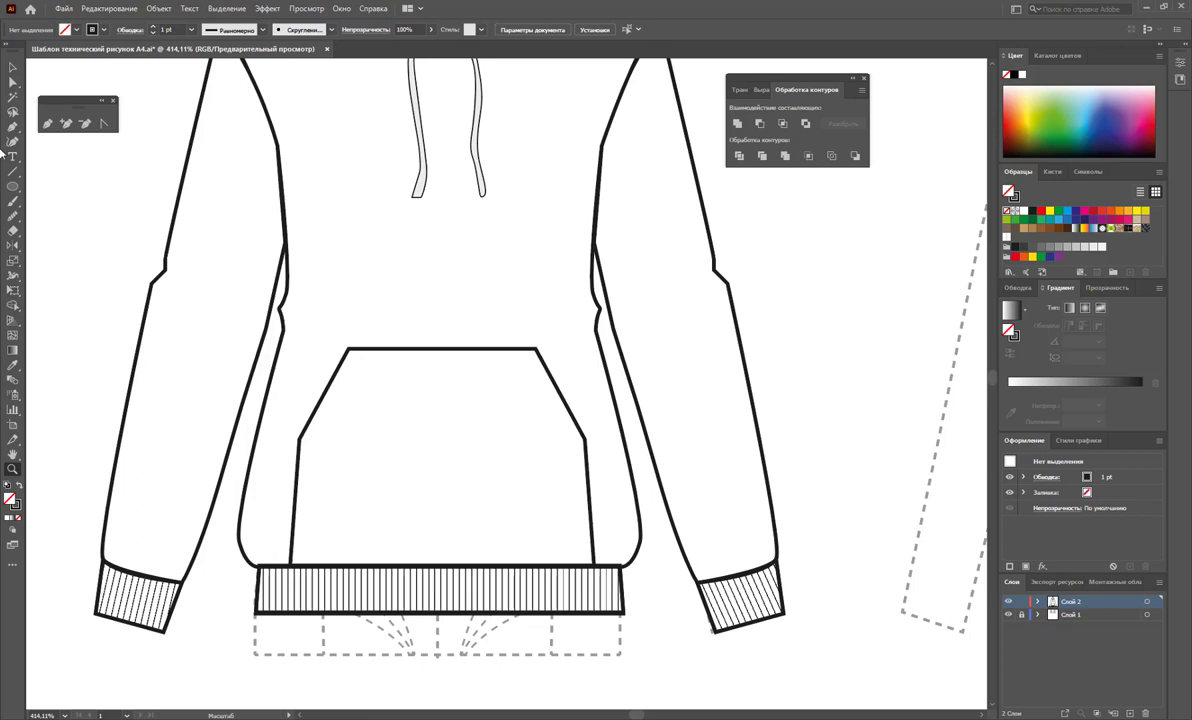
click(46, 124)
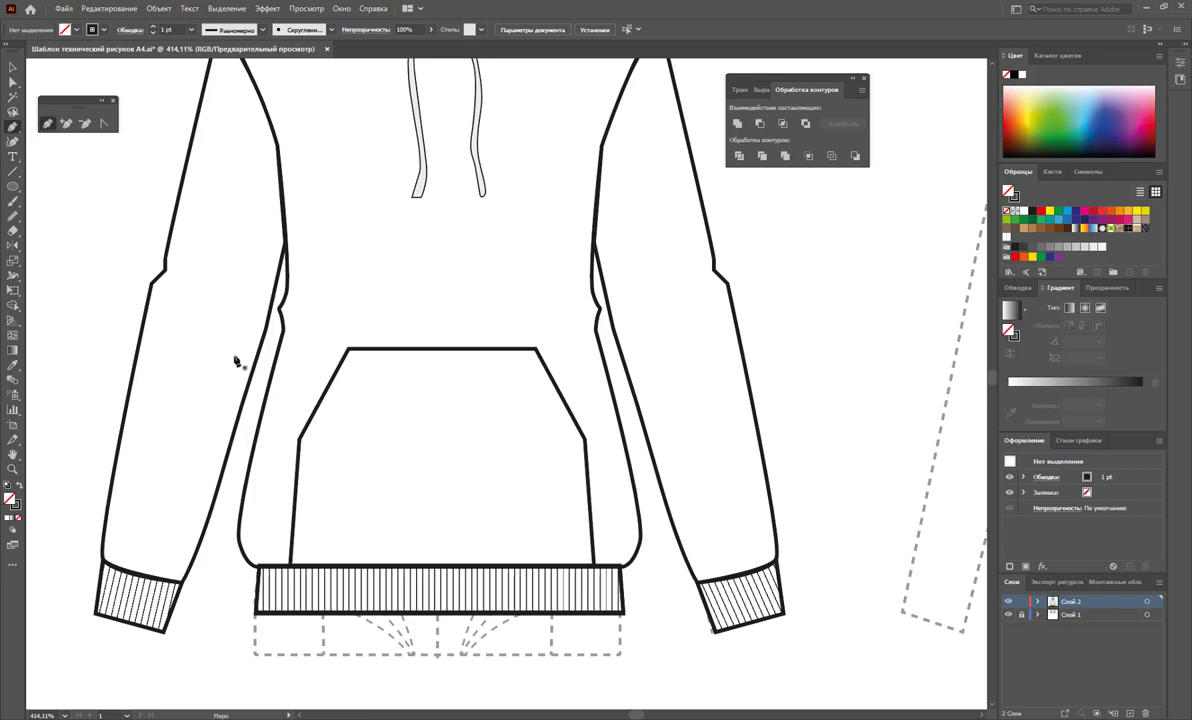
click(294, 564)
click(300, 440)
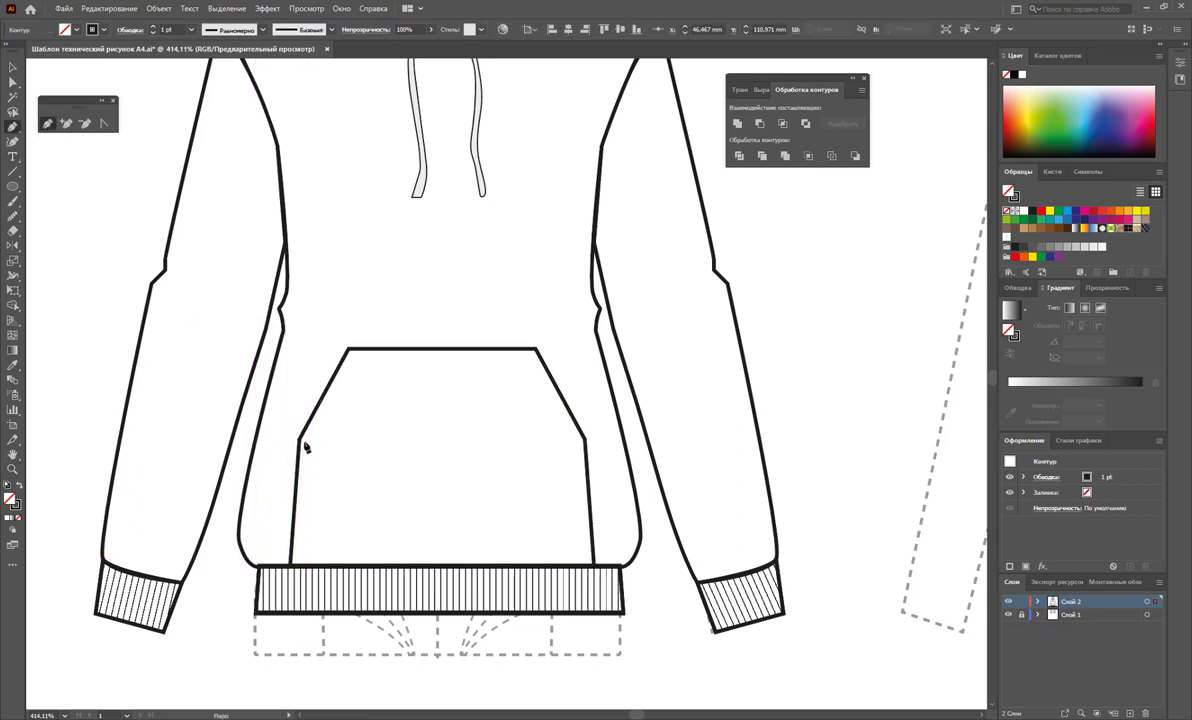
click(350, 349)
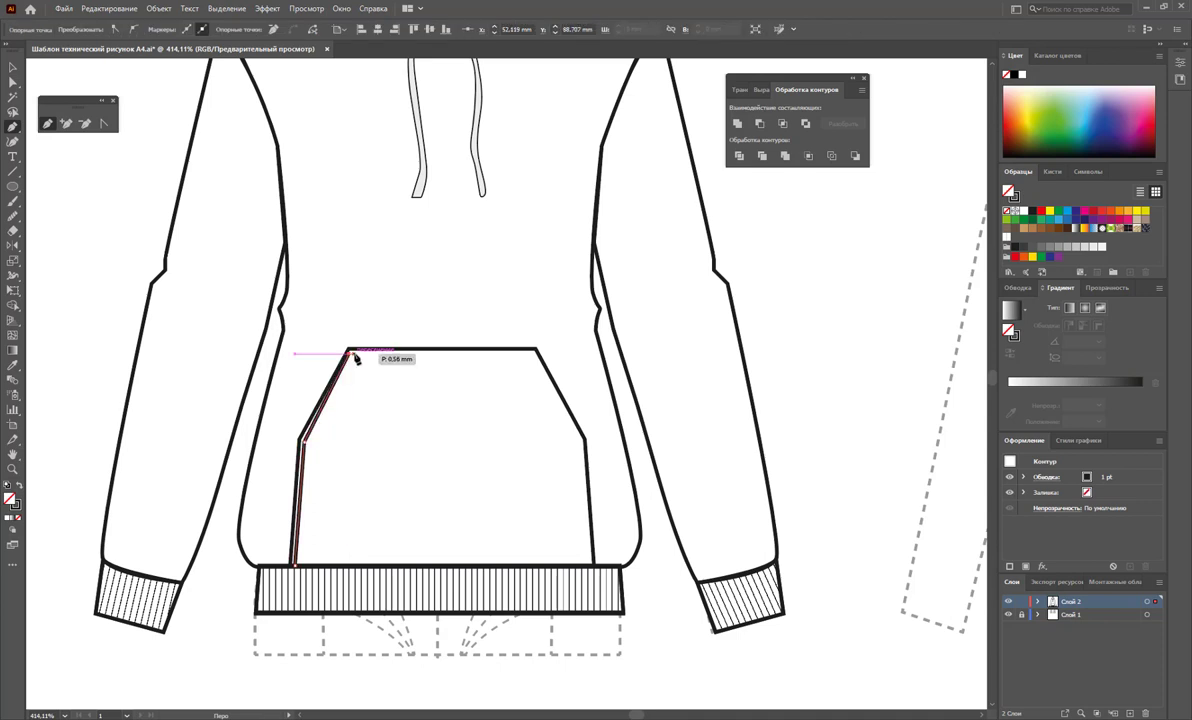
- Continue the inner line across the pocket's top and down its right side to the hem
key(ctrl+z)
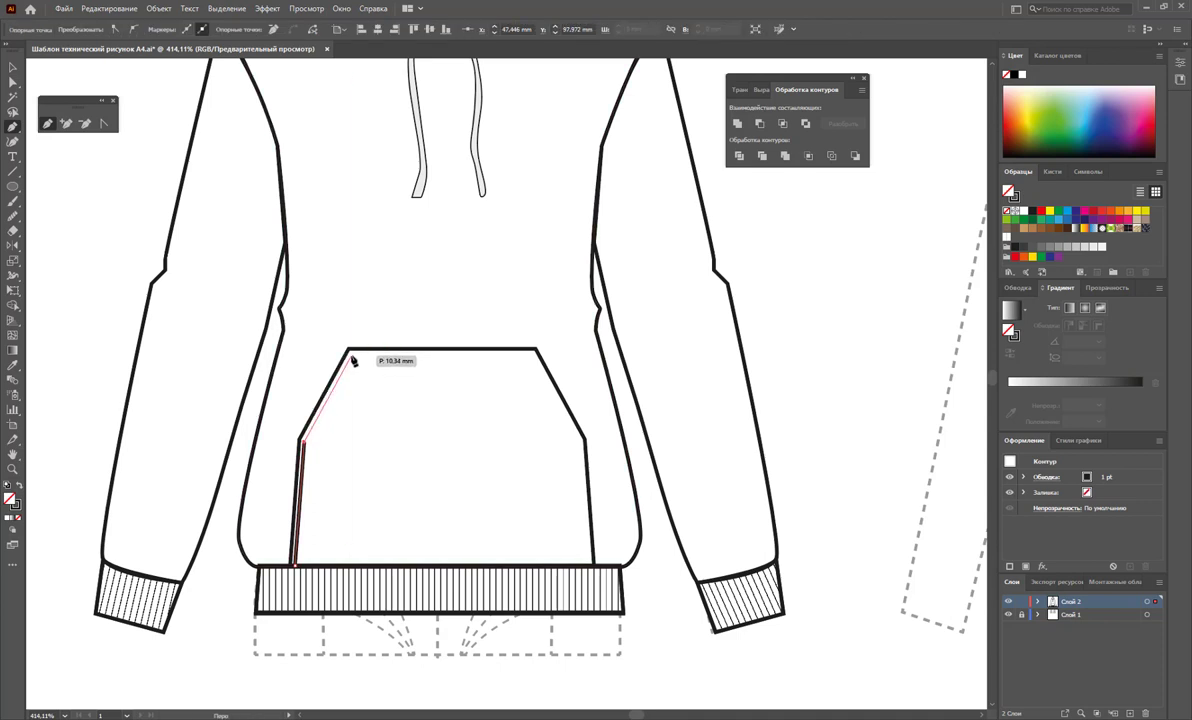
click(349, 351)
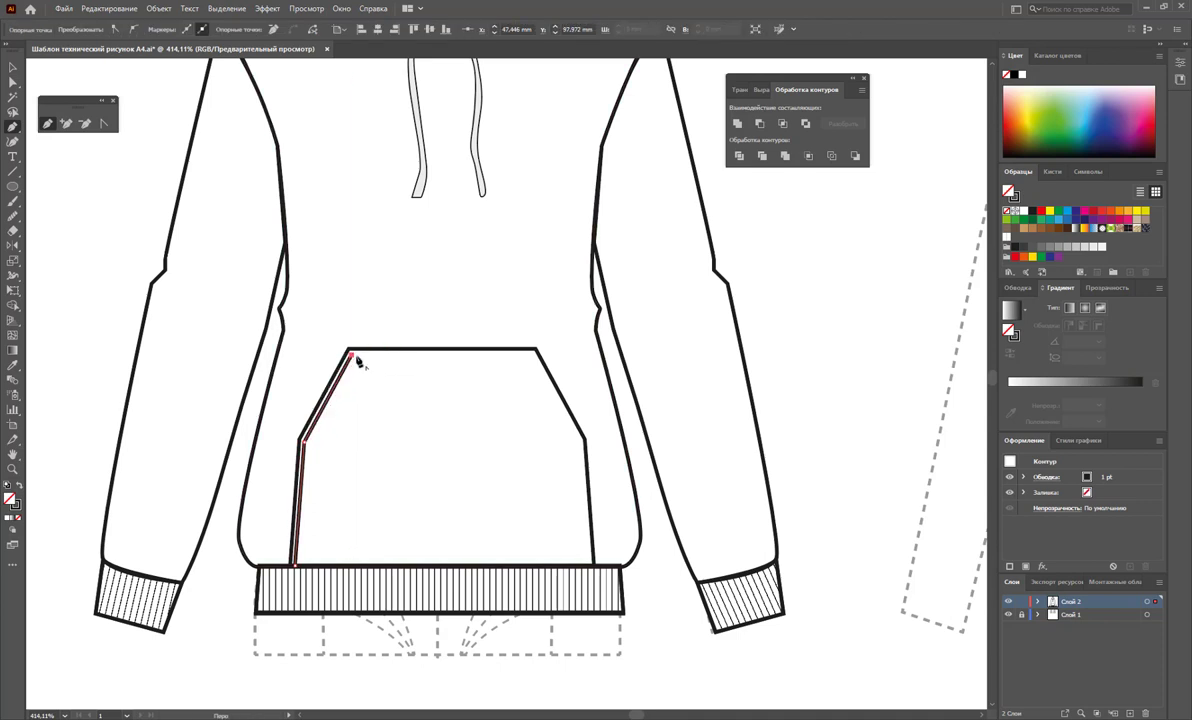
click(530, 357)
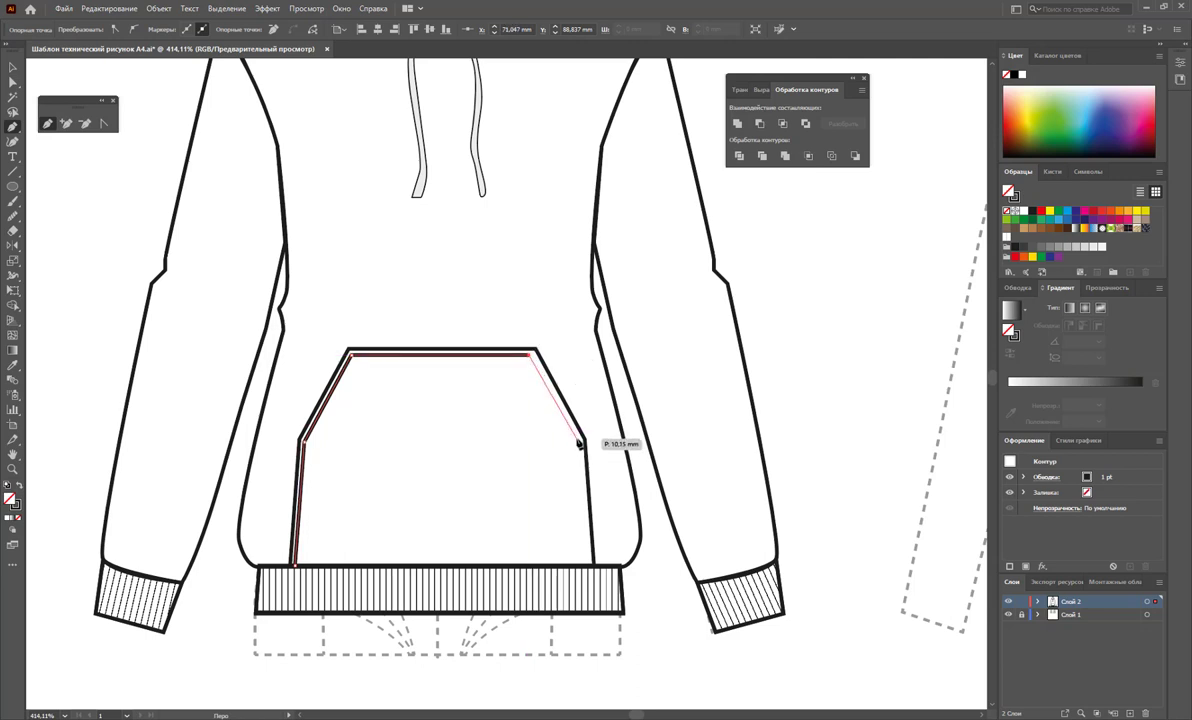
click(578, 441)
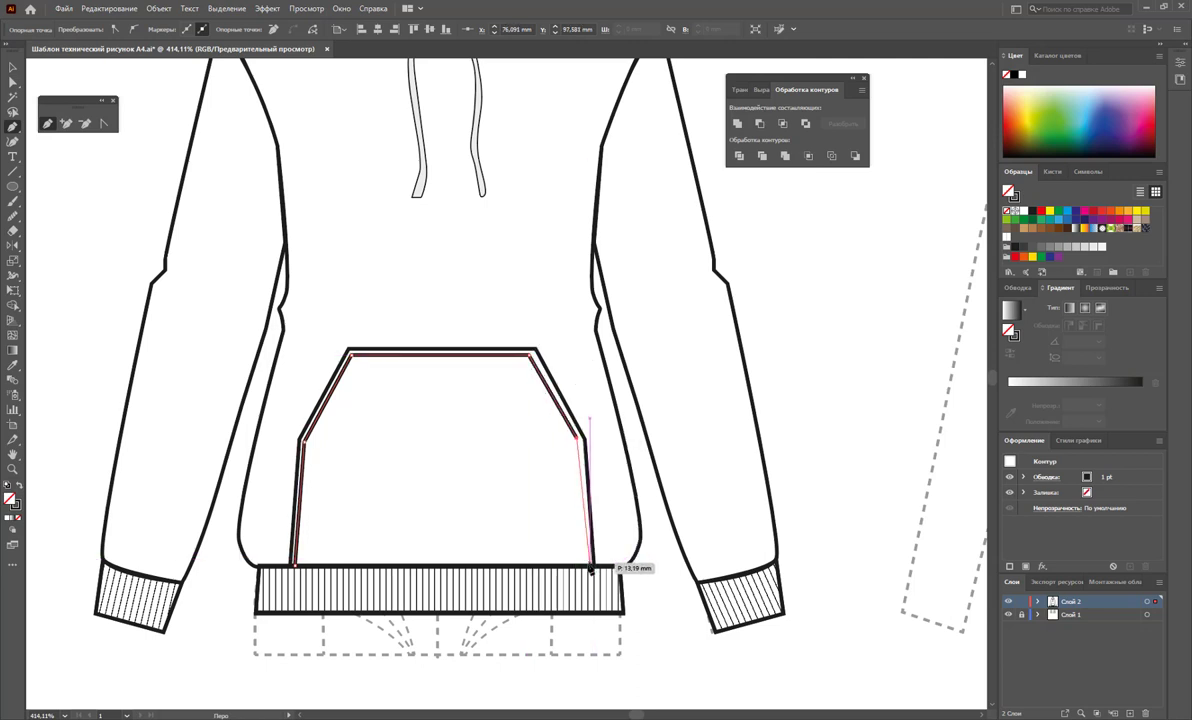
click(591, 566)
ctrl+click(646, 579)
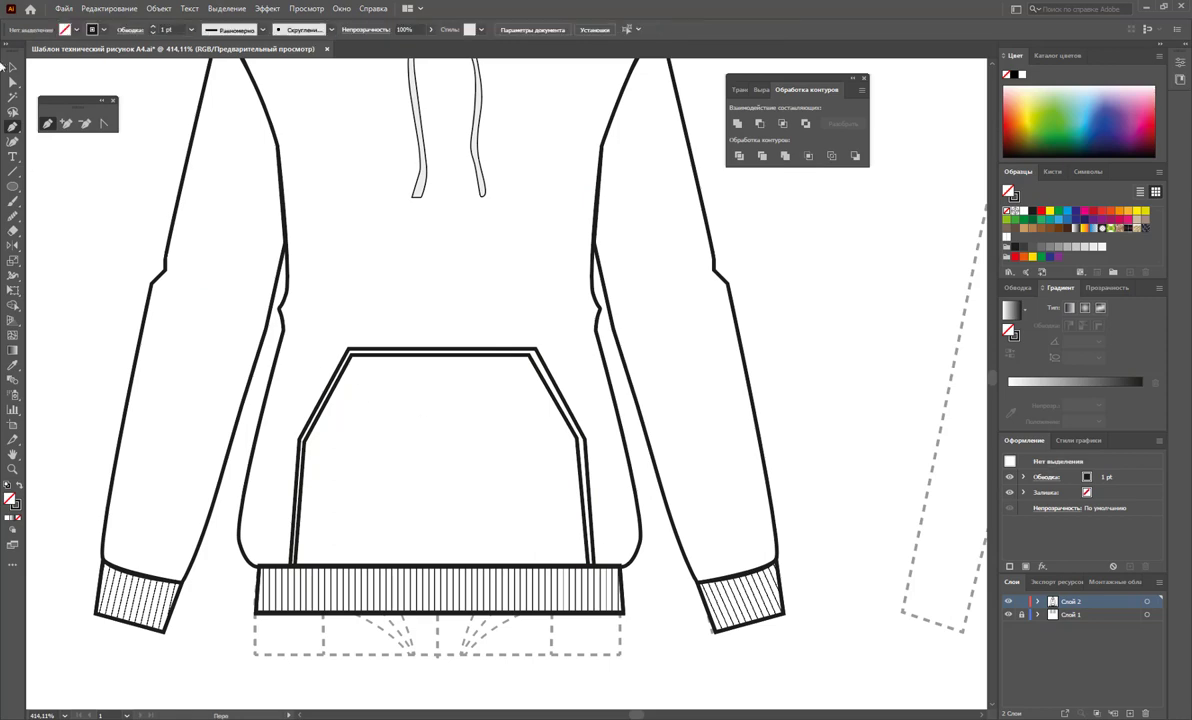
- Eyedrop the hood's 0.25 pt dashed stitch style onto the pocket's inner line, then zoom out
click(13, 67)
click(468, 352)
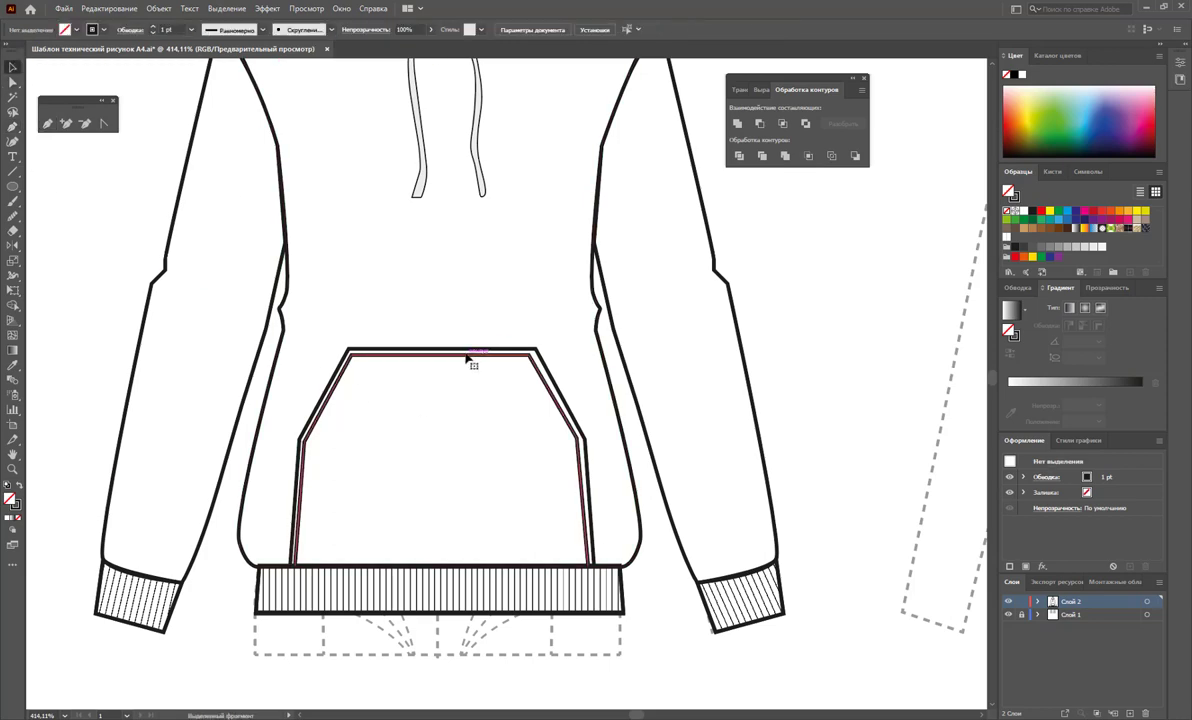
scroll(474, 320, up, 2)
scroll(474, 320, up, 2)
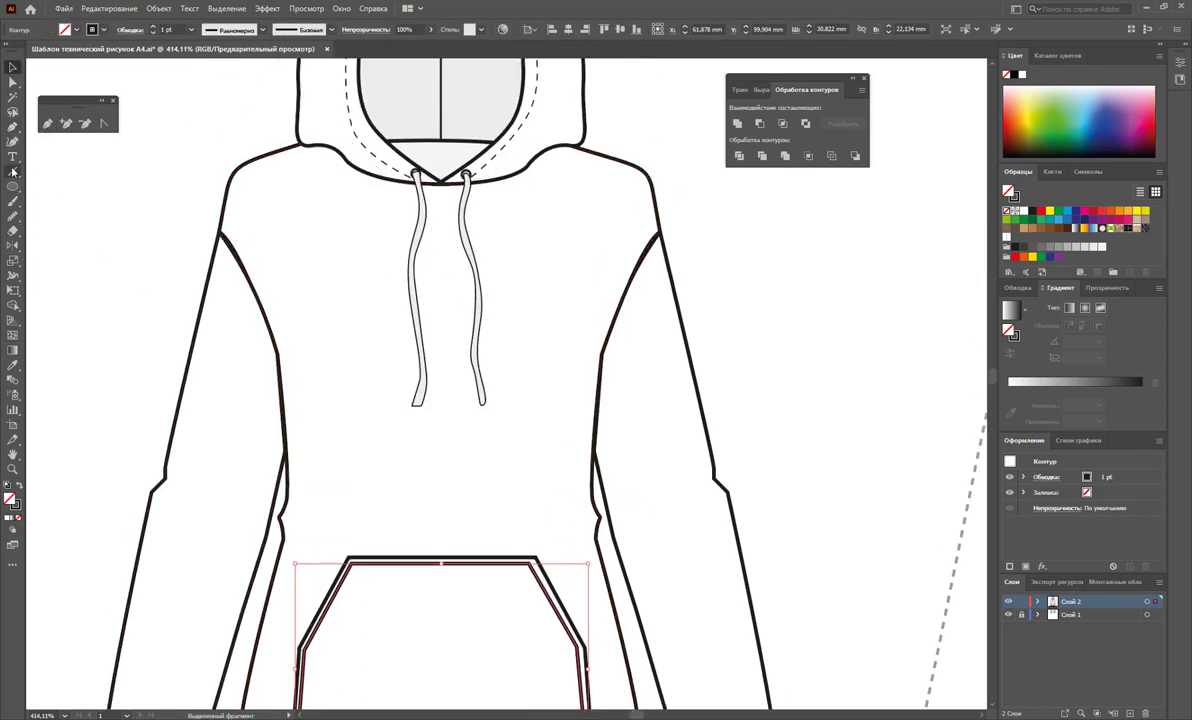
click(13, 365)
click(352, 146)
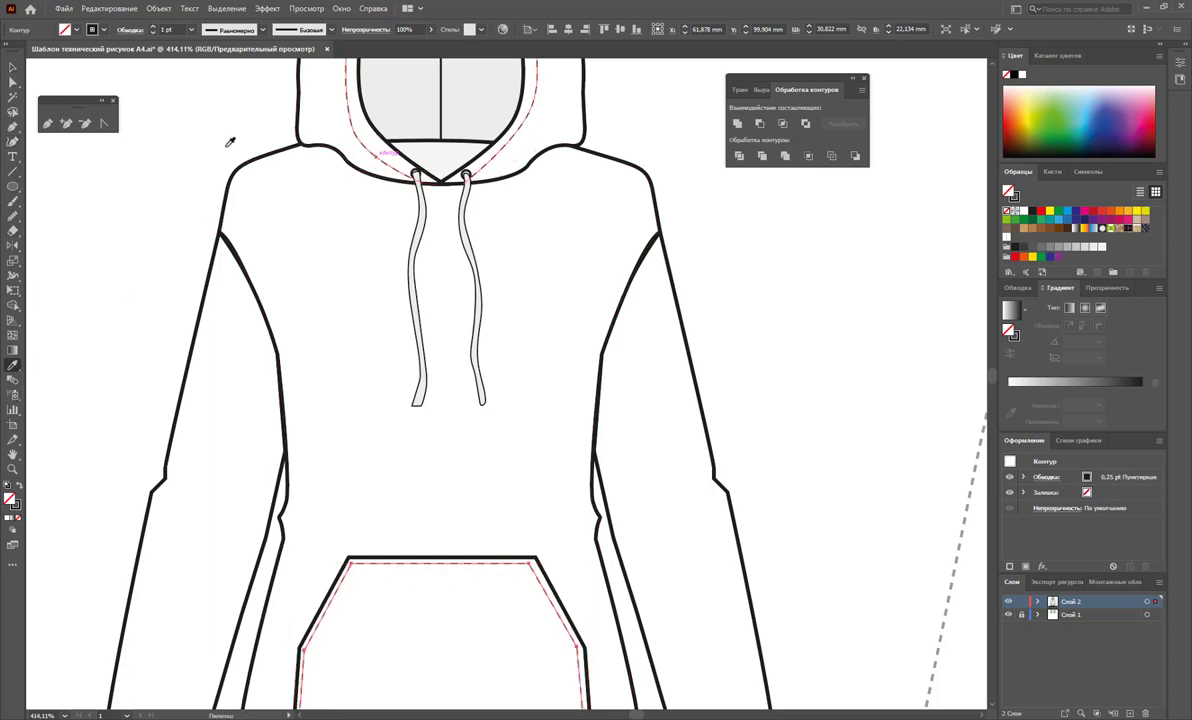
click(13, 70)
click(114, 303)
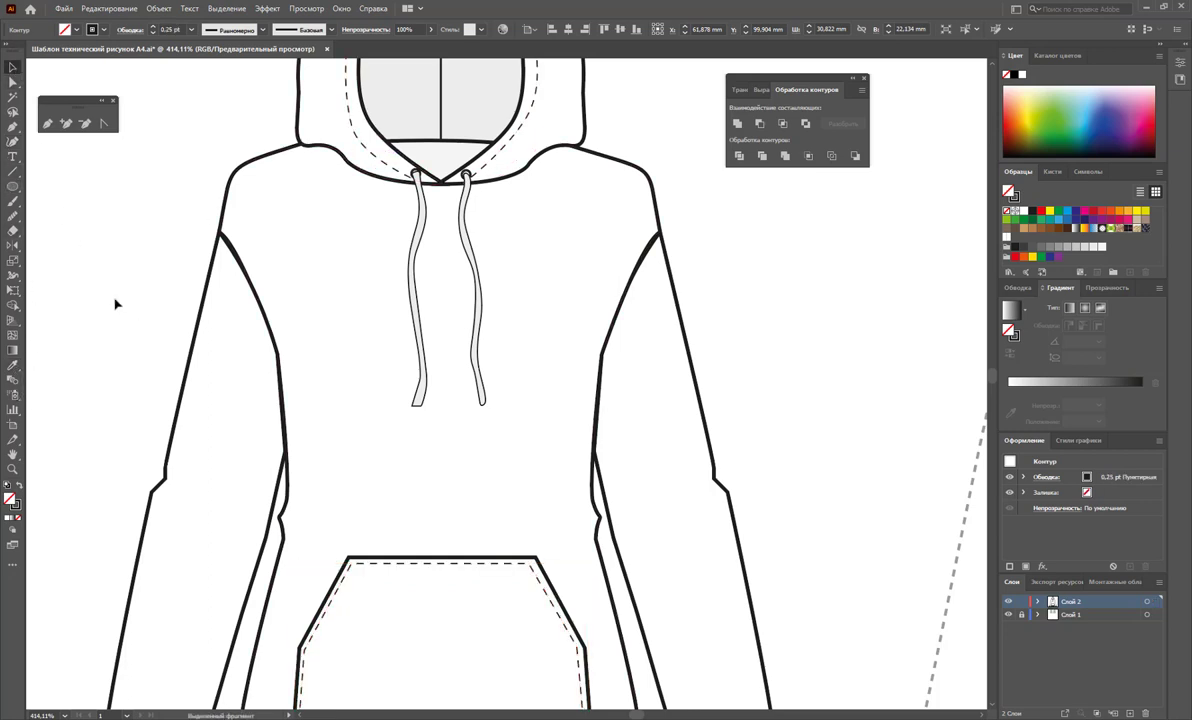
key(z)
alt+click(500, 458)
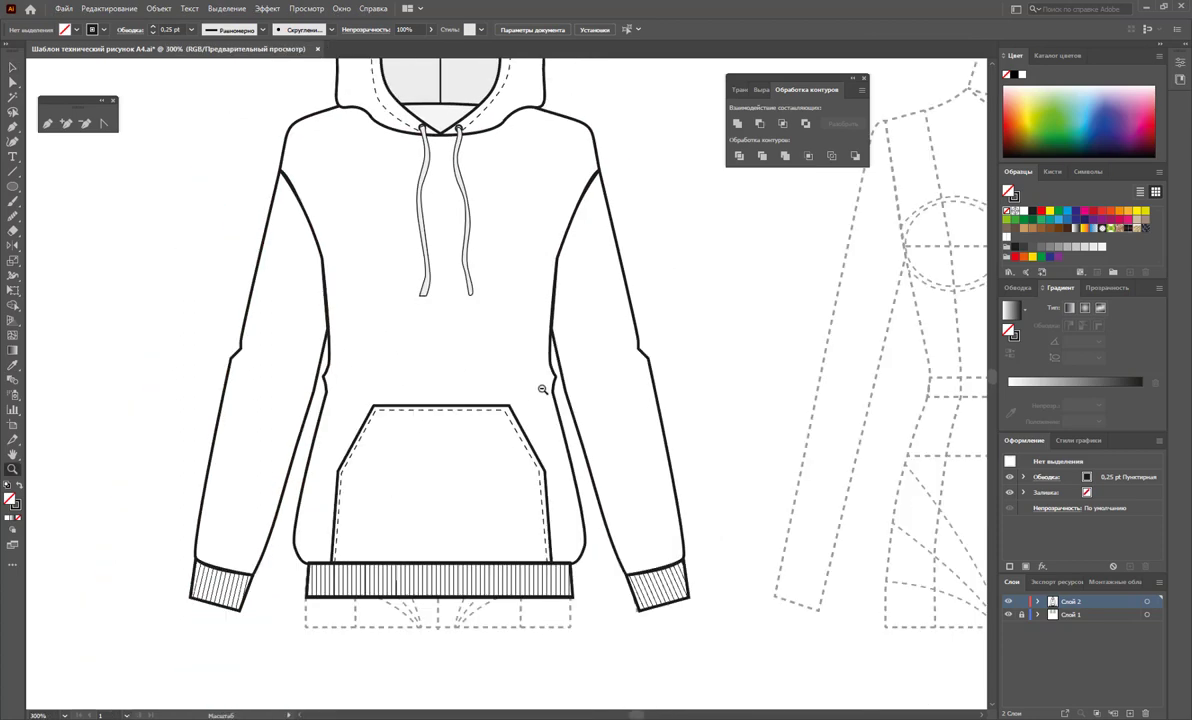
- Zoom out to 150% and marquee-select every part of the hoodie front
alt+click(545, 391)
alt+click(723, 365)
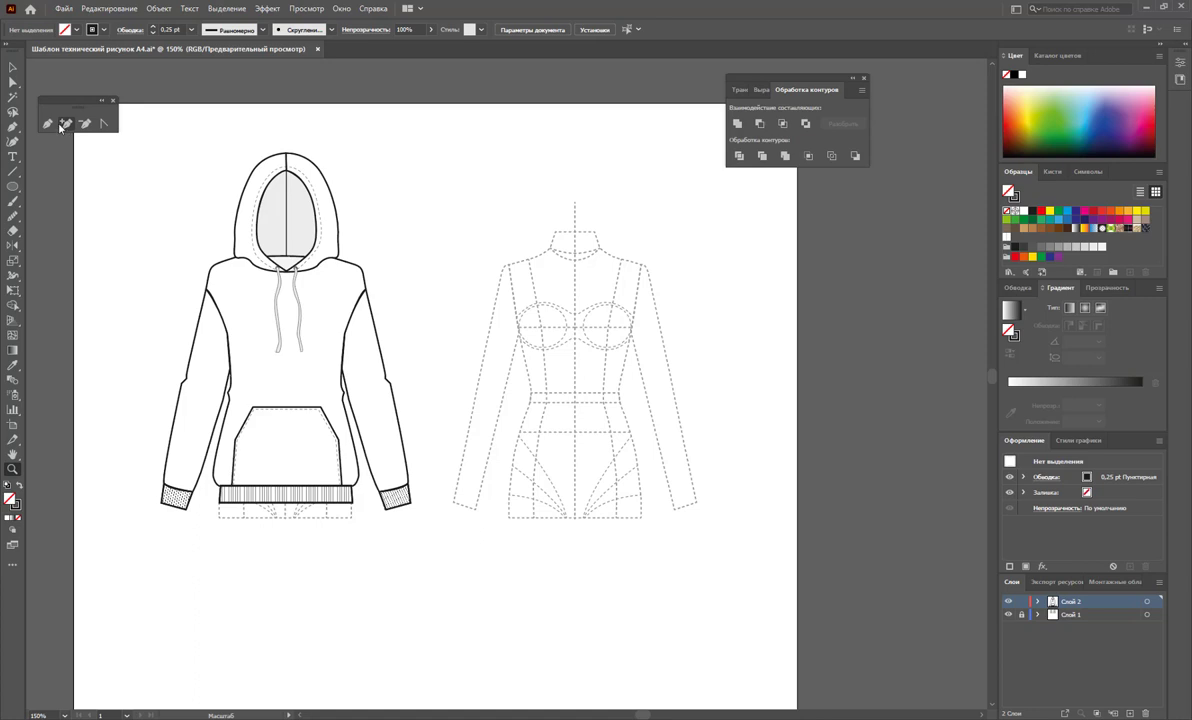
click(13, 67)
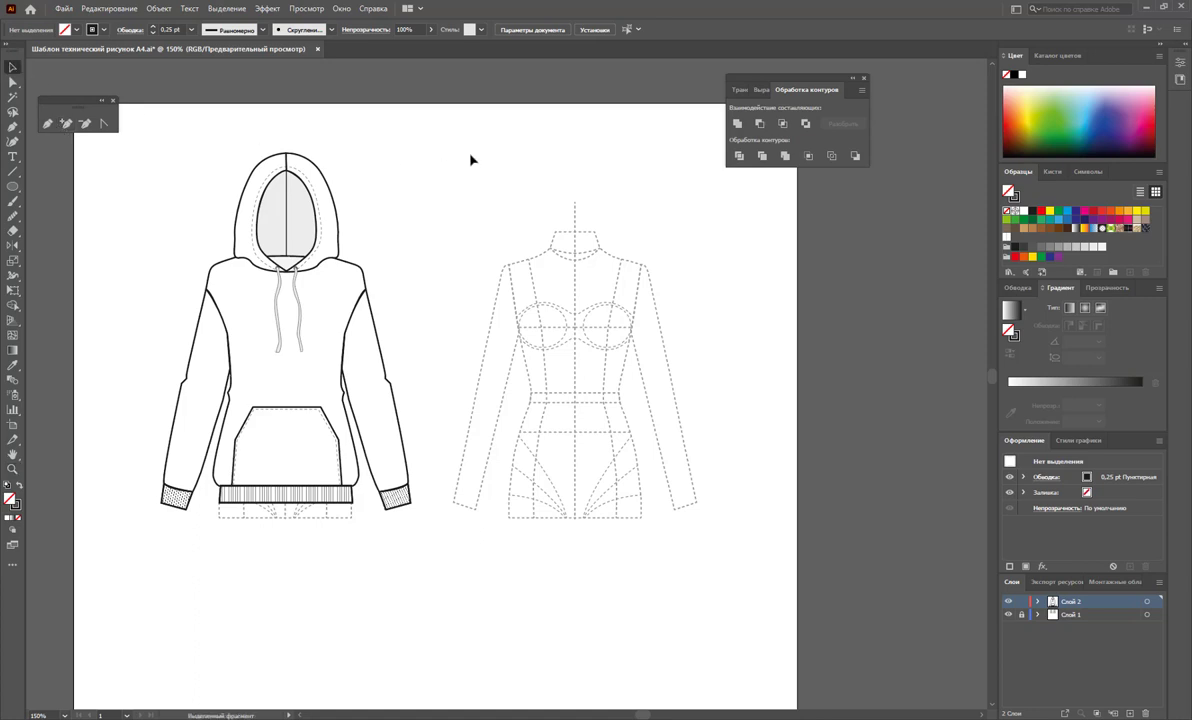
drag(425, 113, 112, 520)
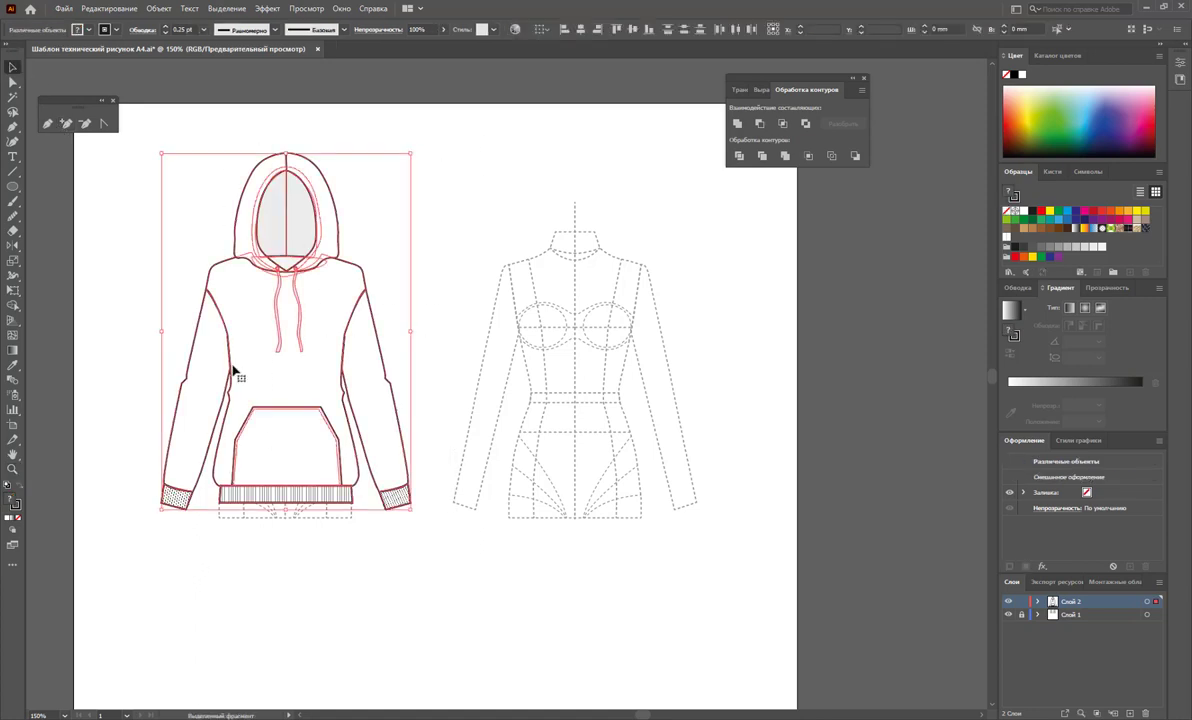
click(471, 304)
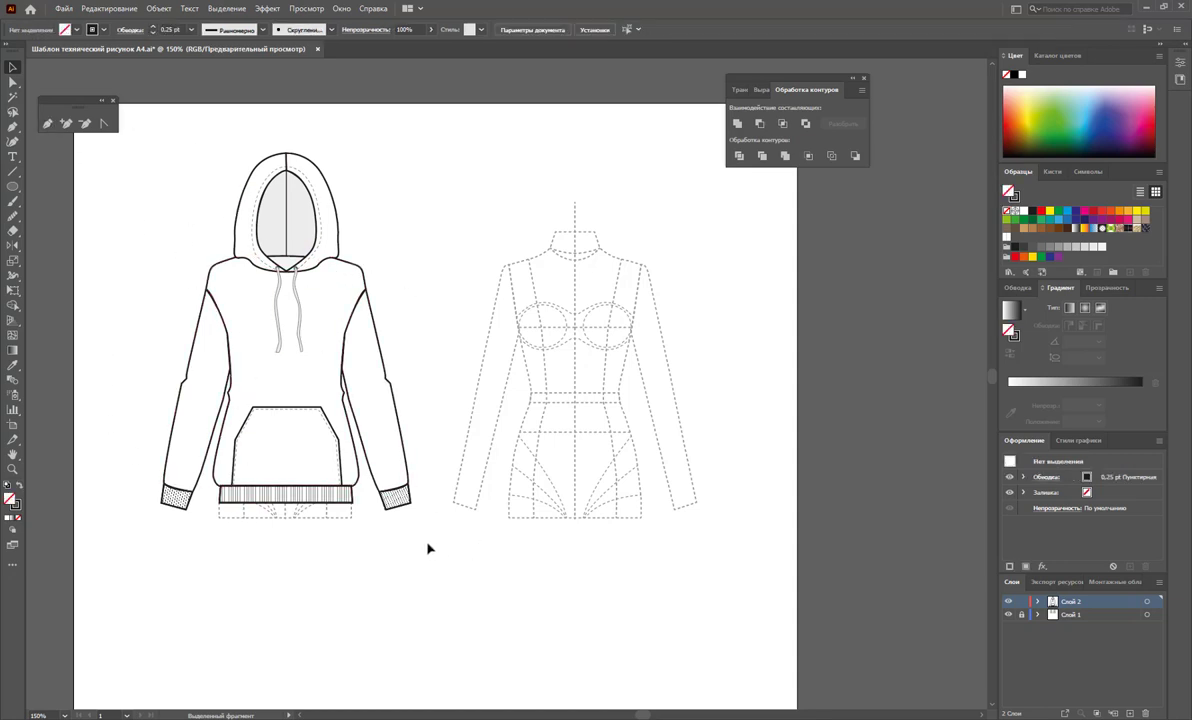
drag(428, 548, 110, 132)
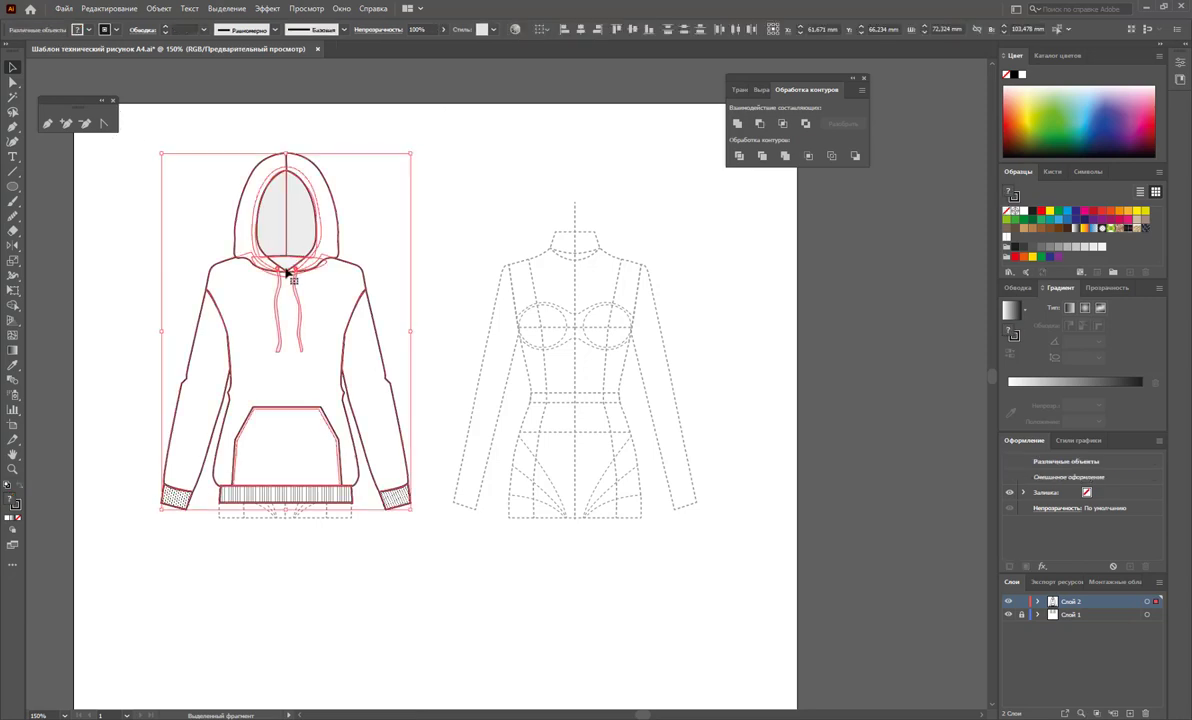
- Alt-drag a copy of the hoodie to the right over the dashed body template
drag(287, 271, 576, 298)
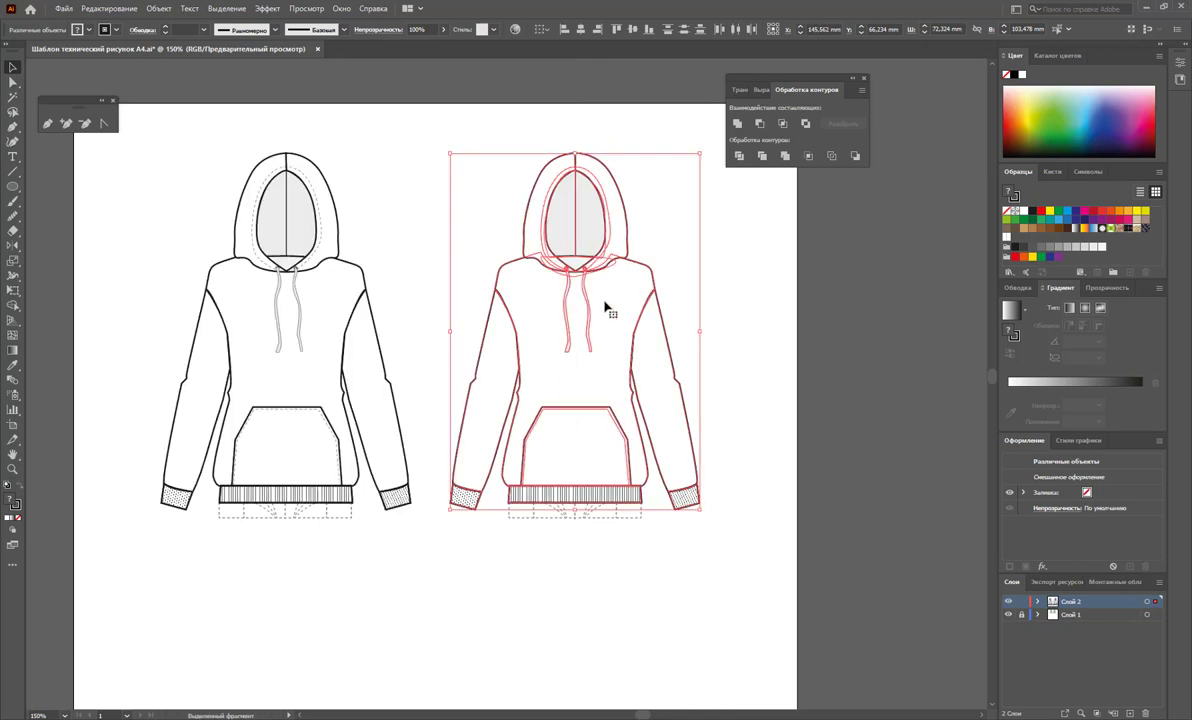
click(727, 320)
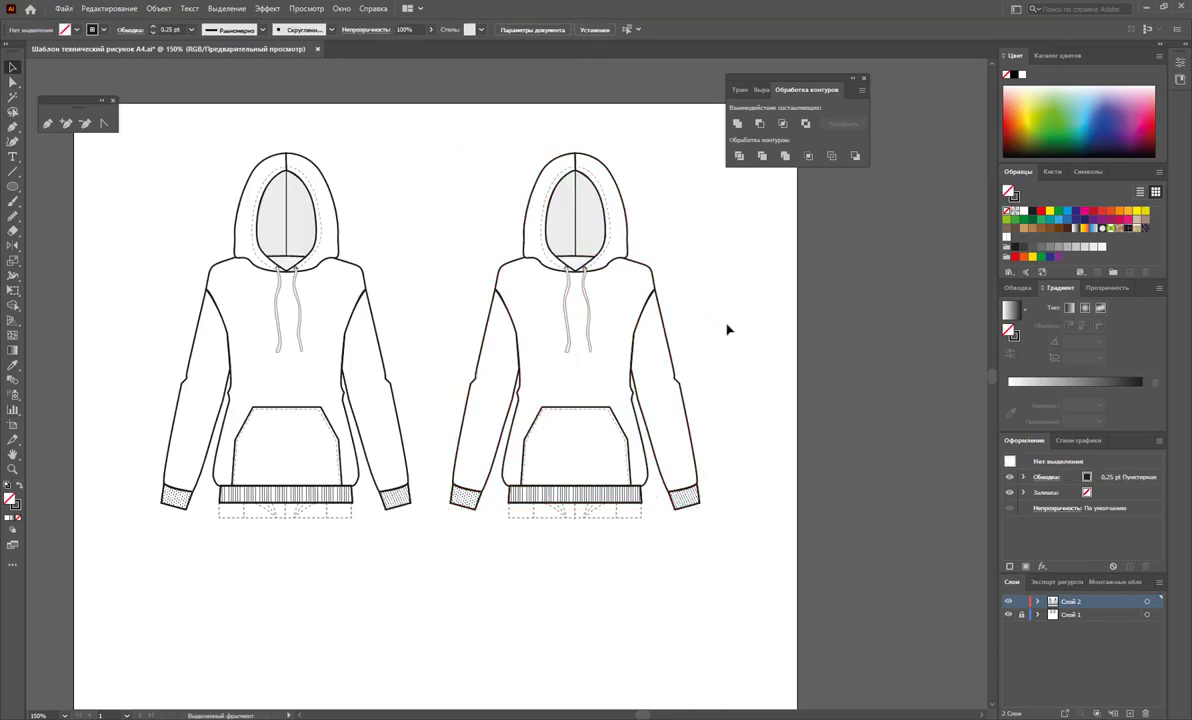
- Delete the pocket and drawstrings from the right hoodie copy
click(622, 428)
key(Delete)
drag(590, 345, 562, 340)
key(Delete)
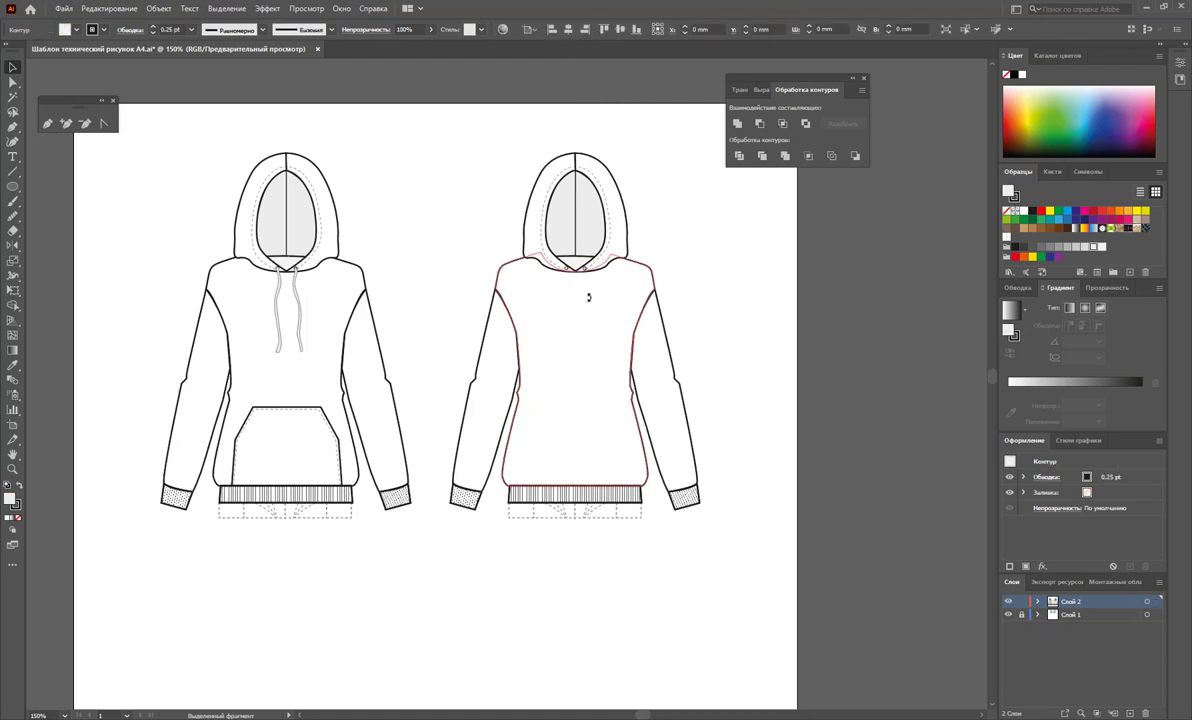
- Unite the inner hood, outer hood outline and neckline paths into one hood shape
click(580, 230)
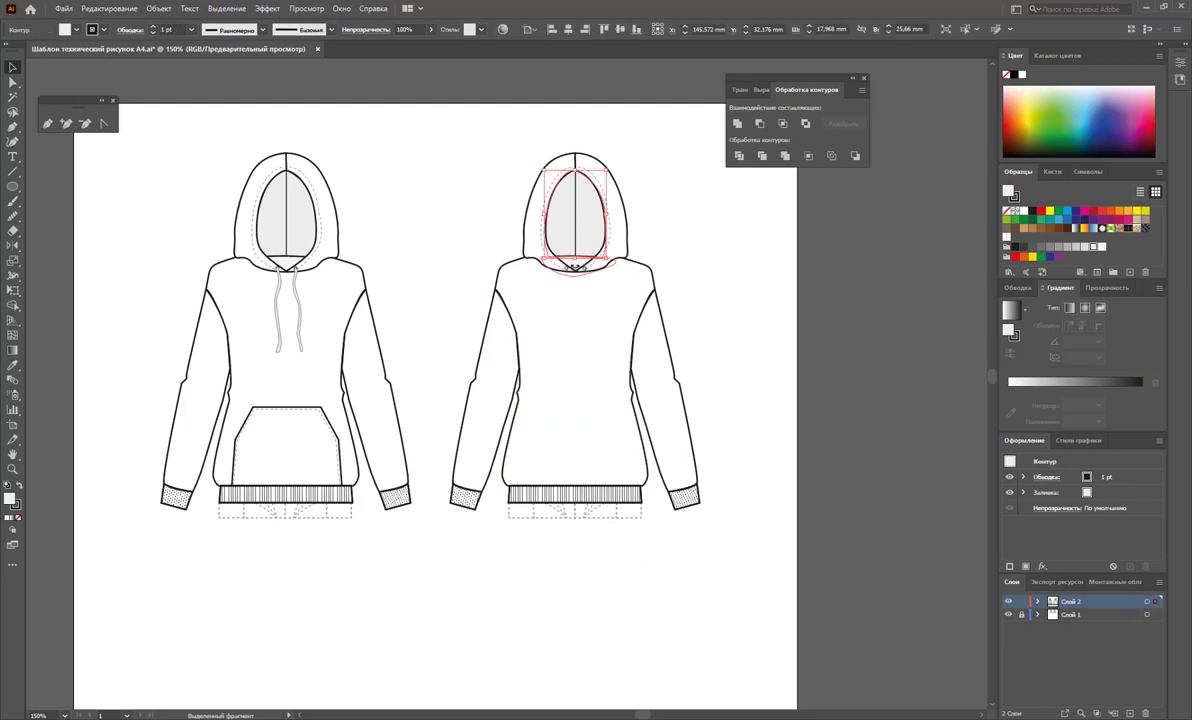
click(724, 252)
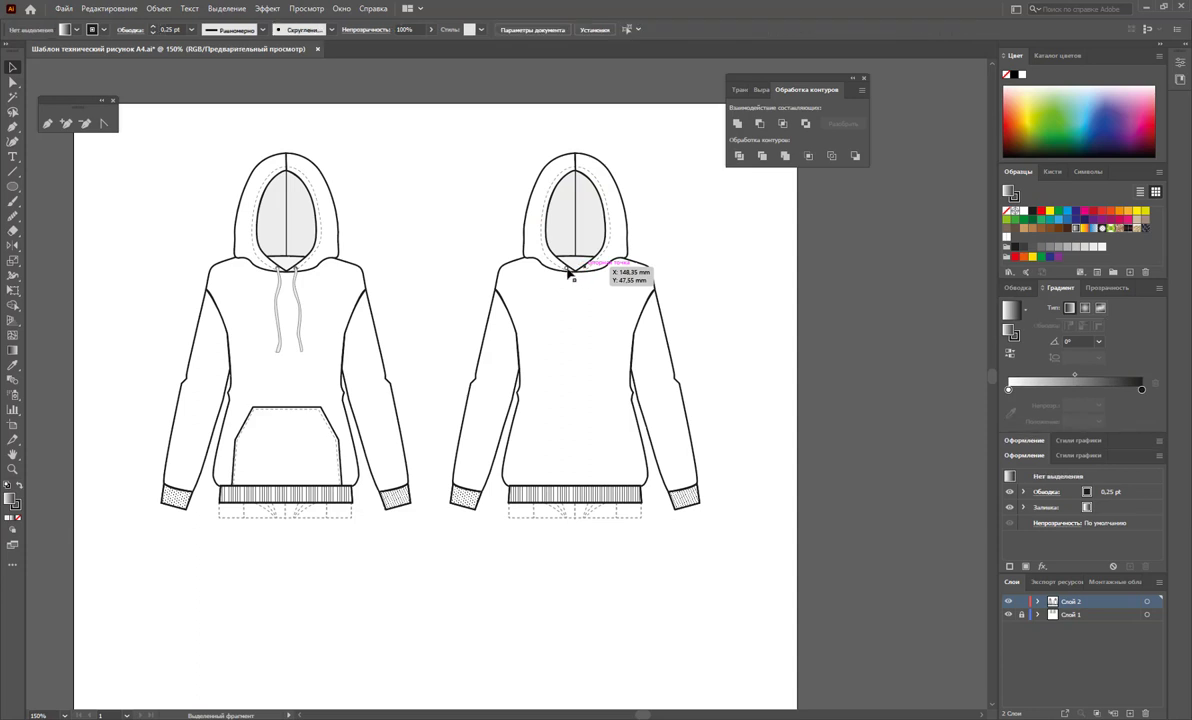
click(565, 268)
click(563, 265)
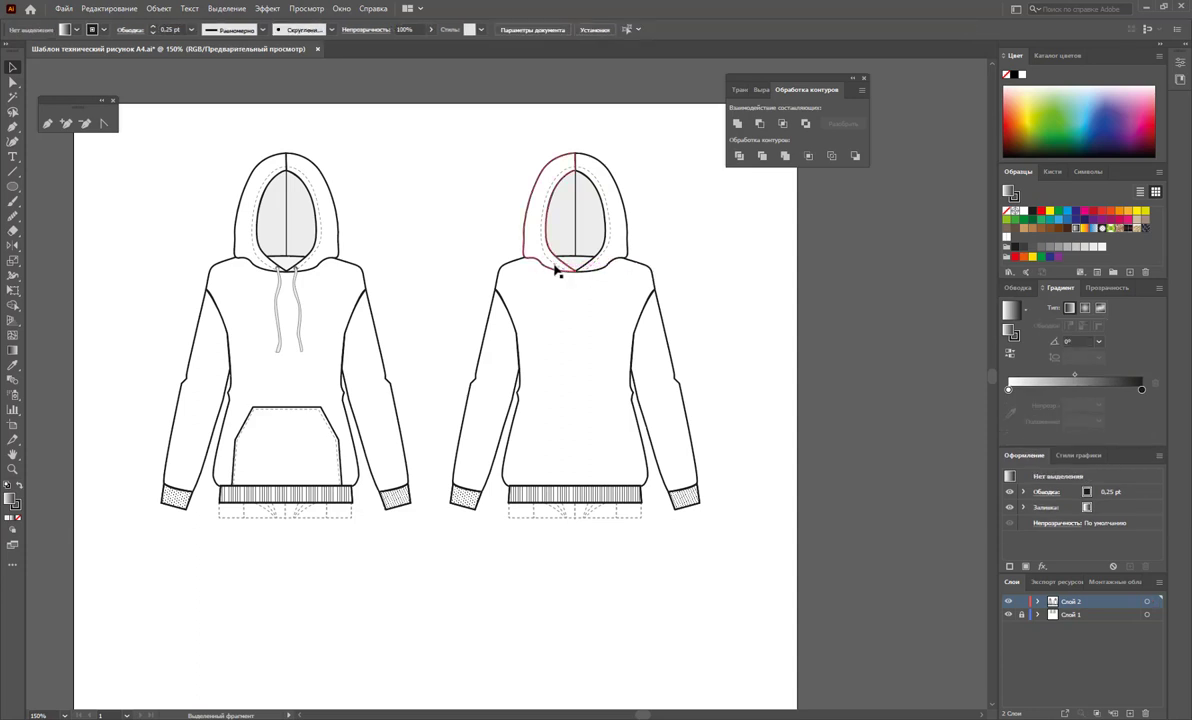
click(568, 260)
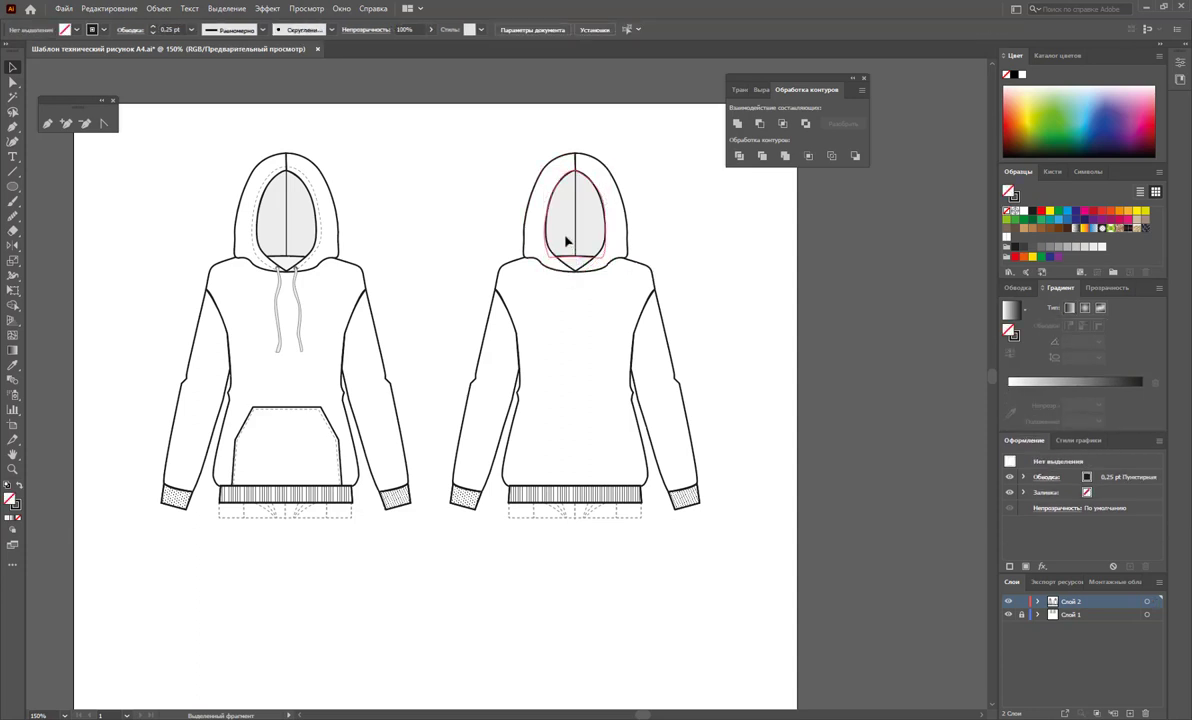
click(573, 262)
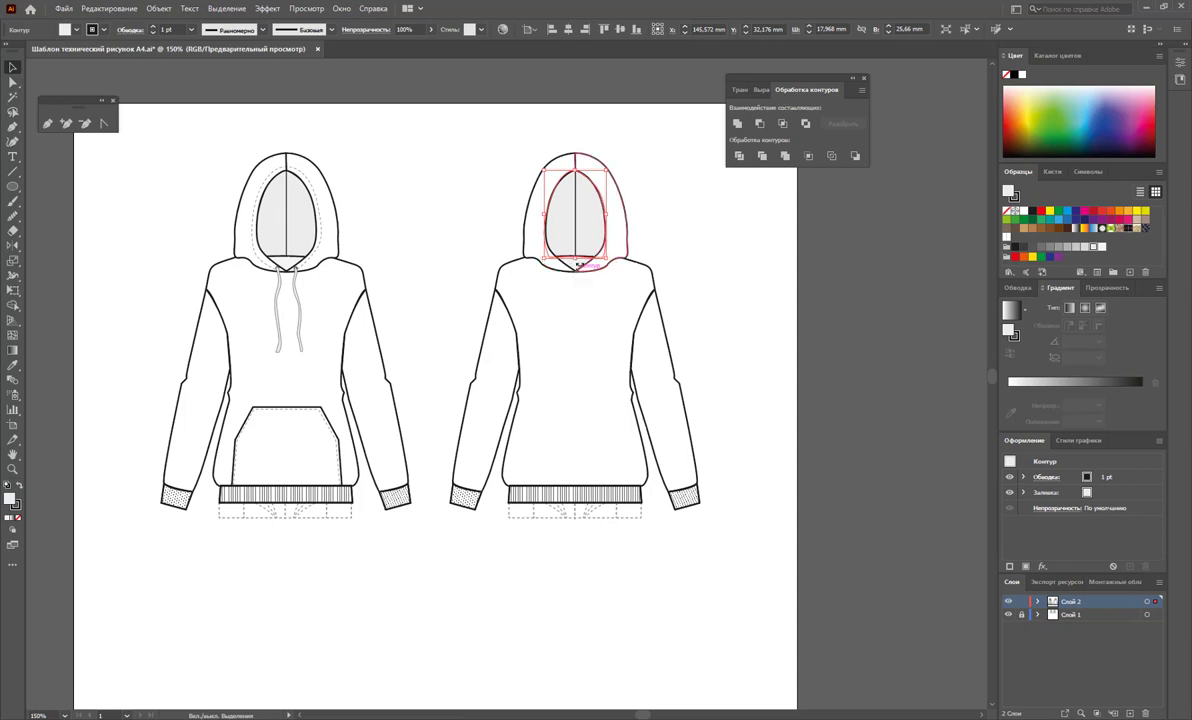
shift+click(533, 228)
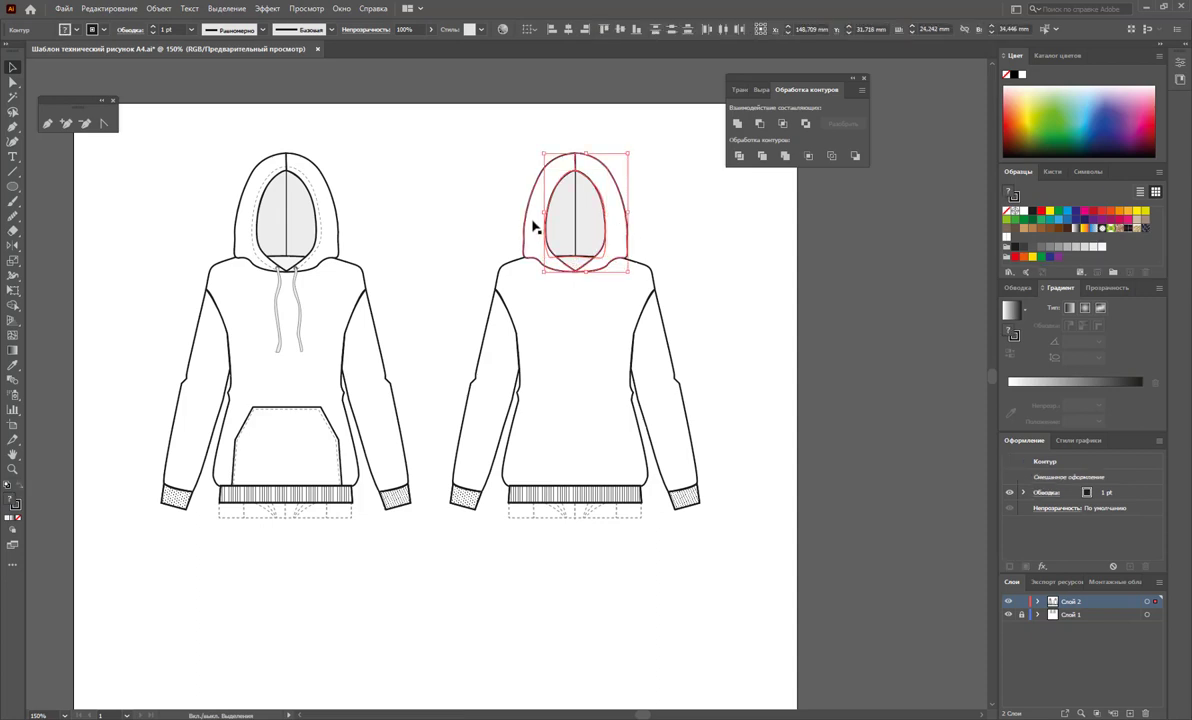
shift+click(578, 265)
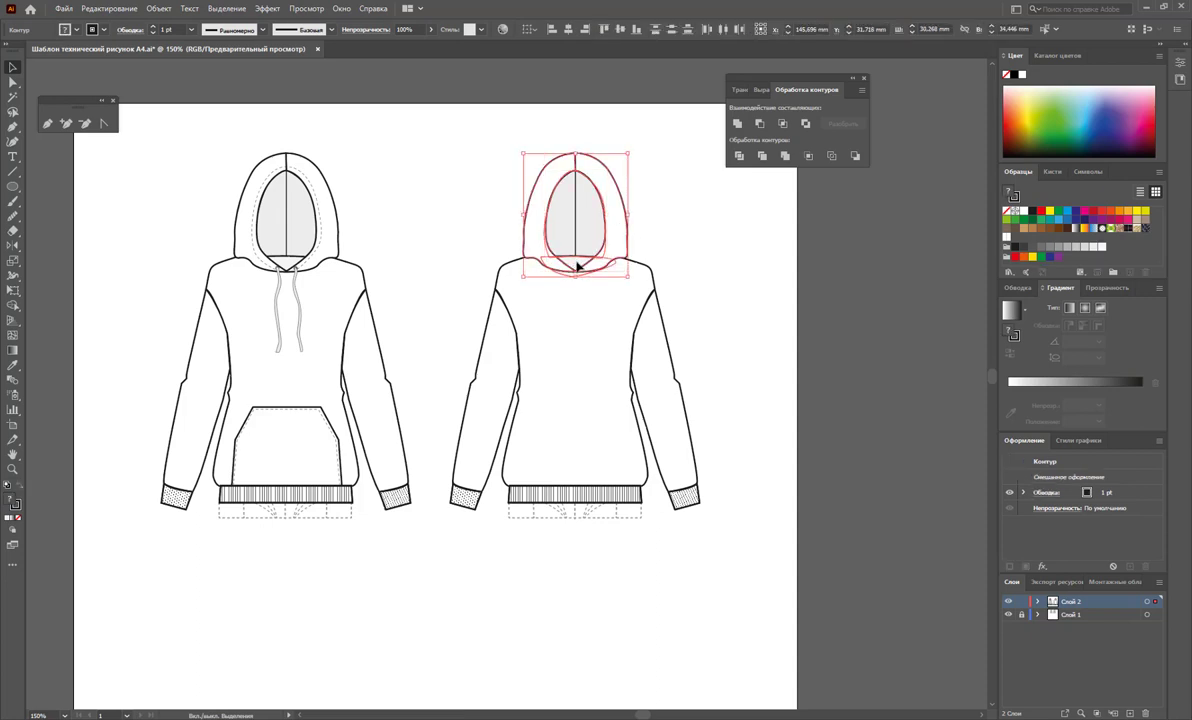
click(738, 124)
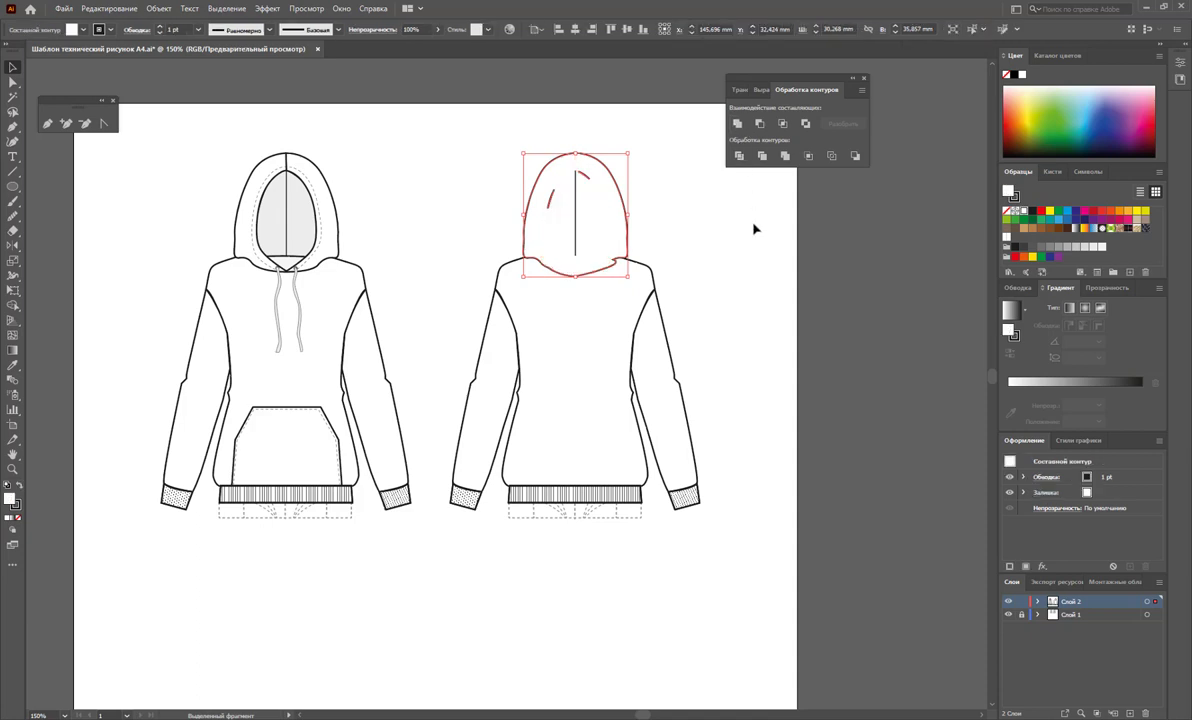
- Smooth the hood's pointed neckline bottom into a curve and adjust its anchors
click(705, 296)
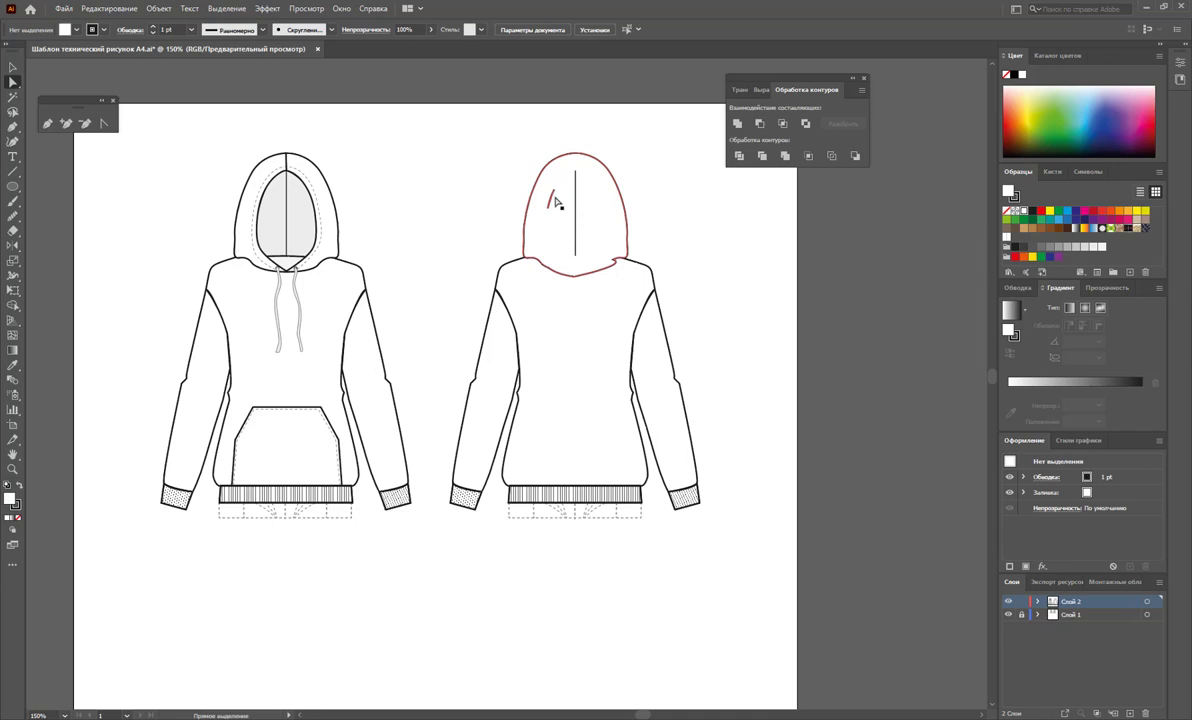
click(554, 203)
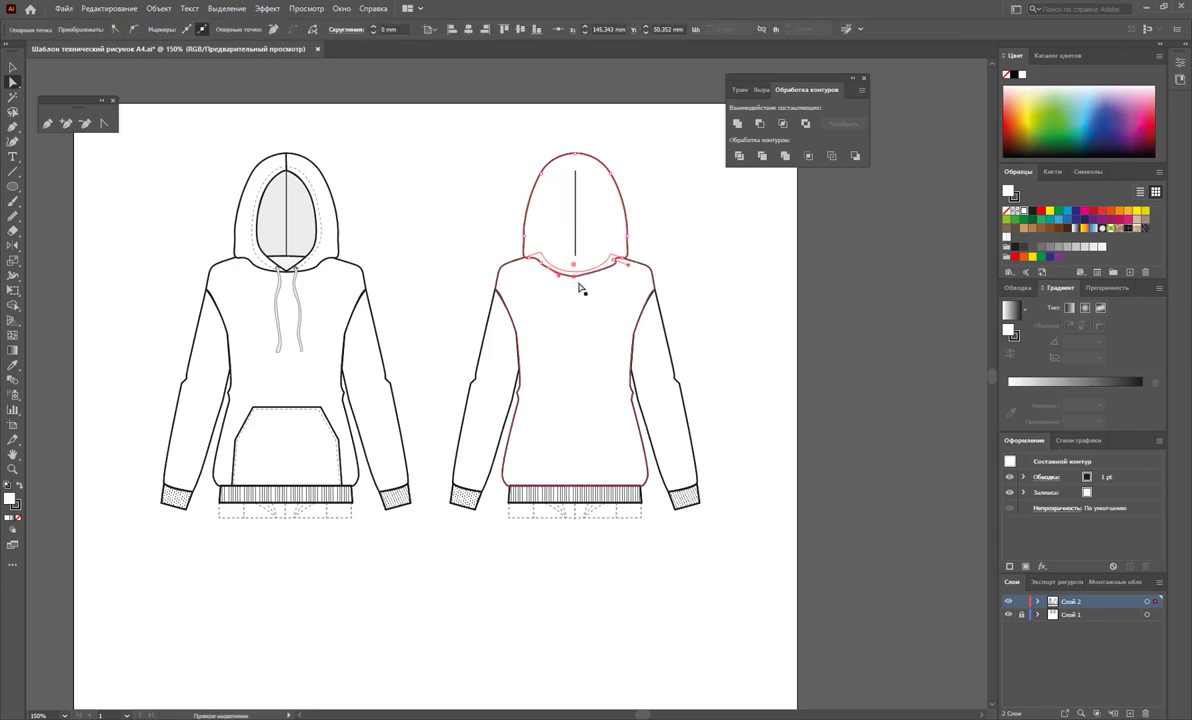
key(Down)
key(Down)
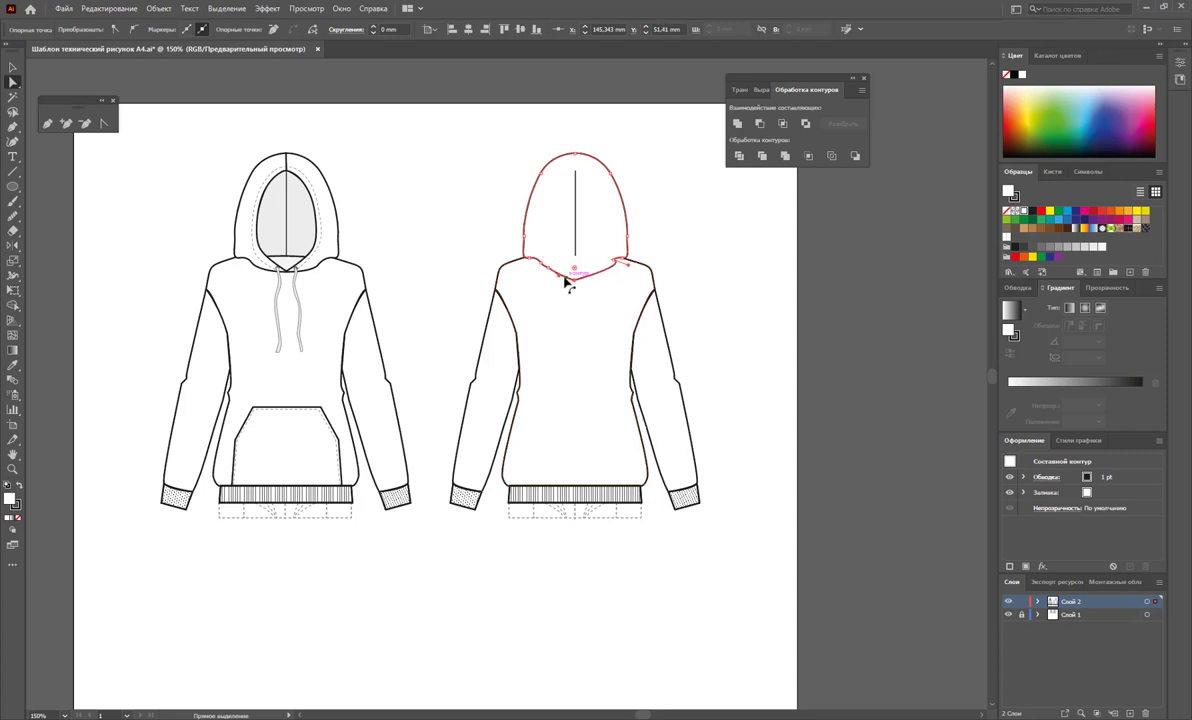
click(85, 122)
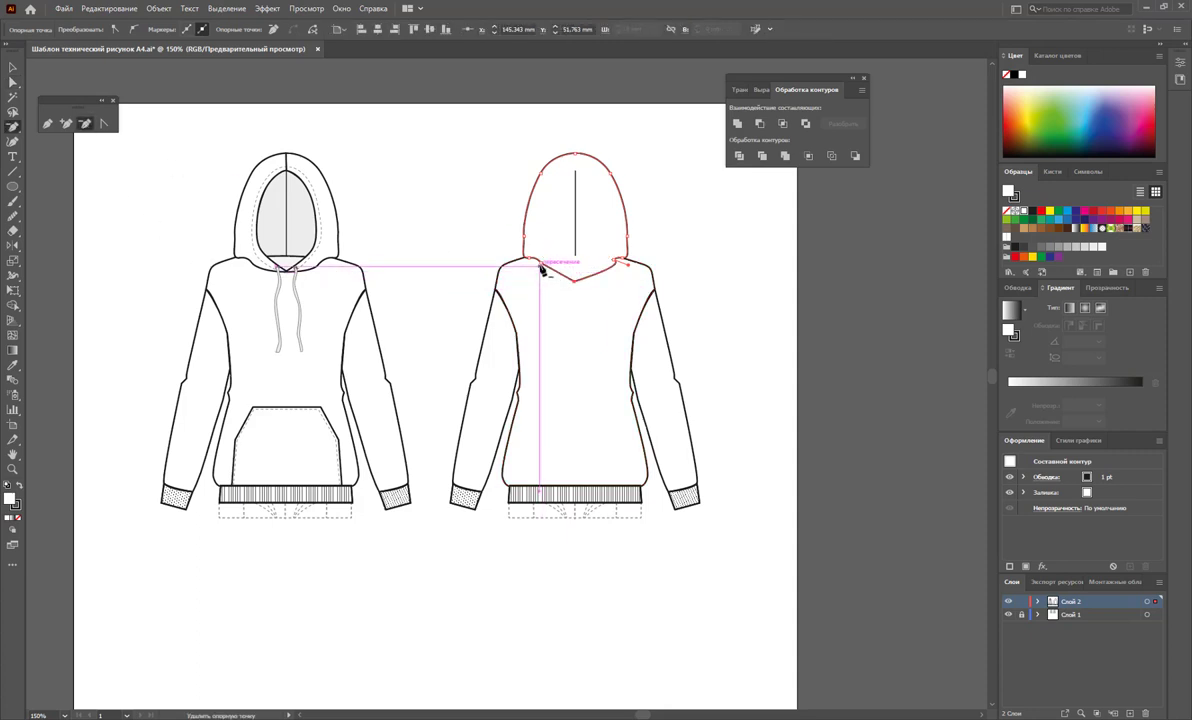
click(104, 124)
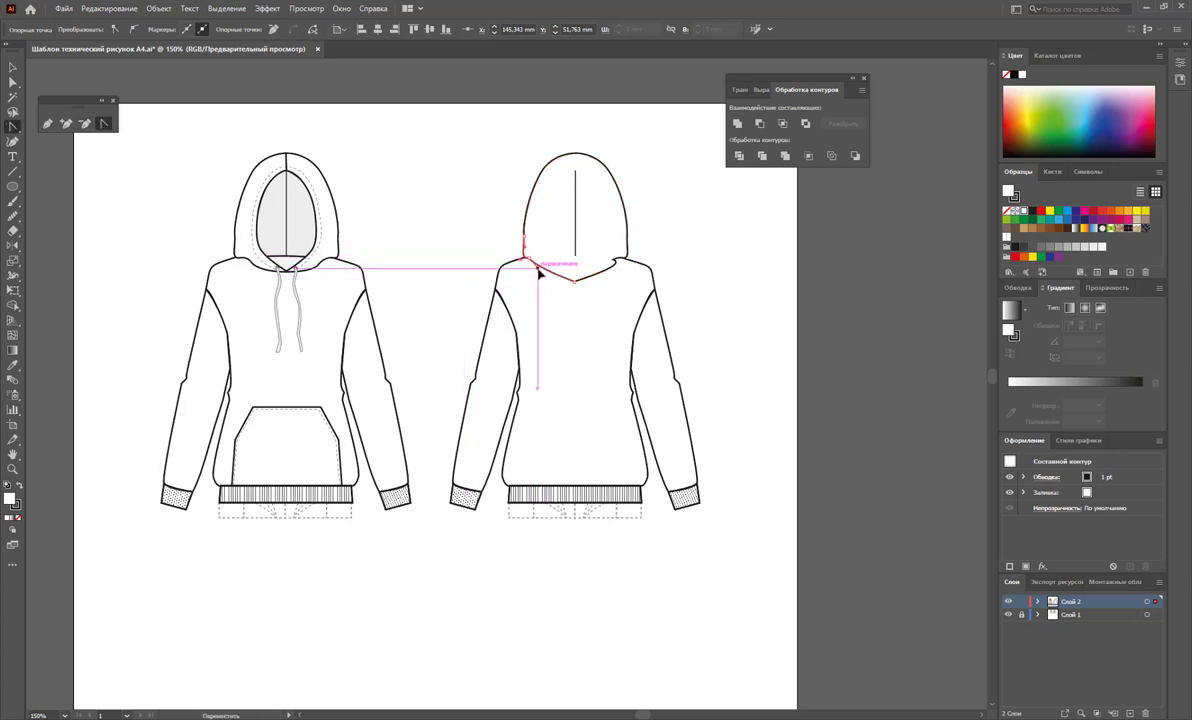
drag(575, 280, 630, 270)
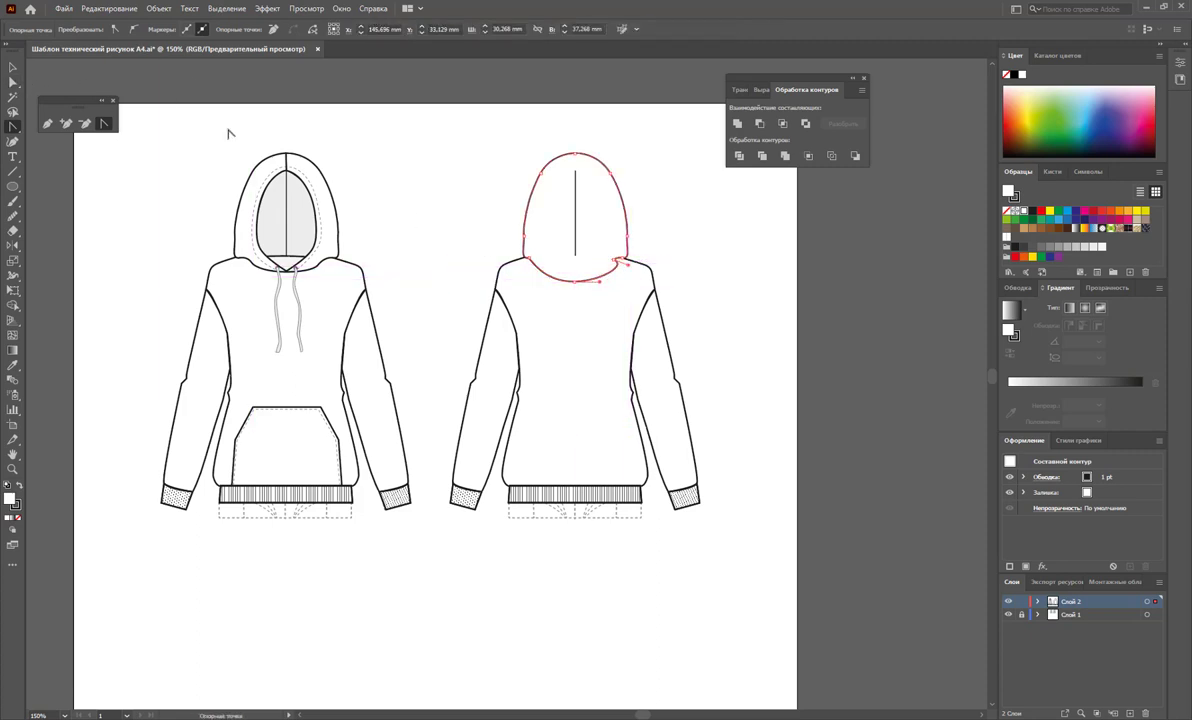
click(620, 263)
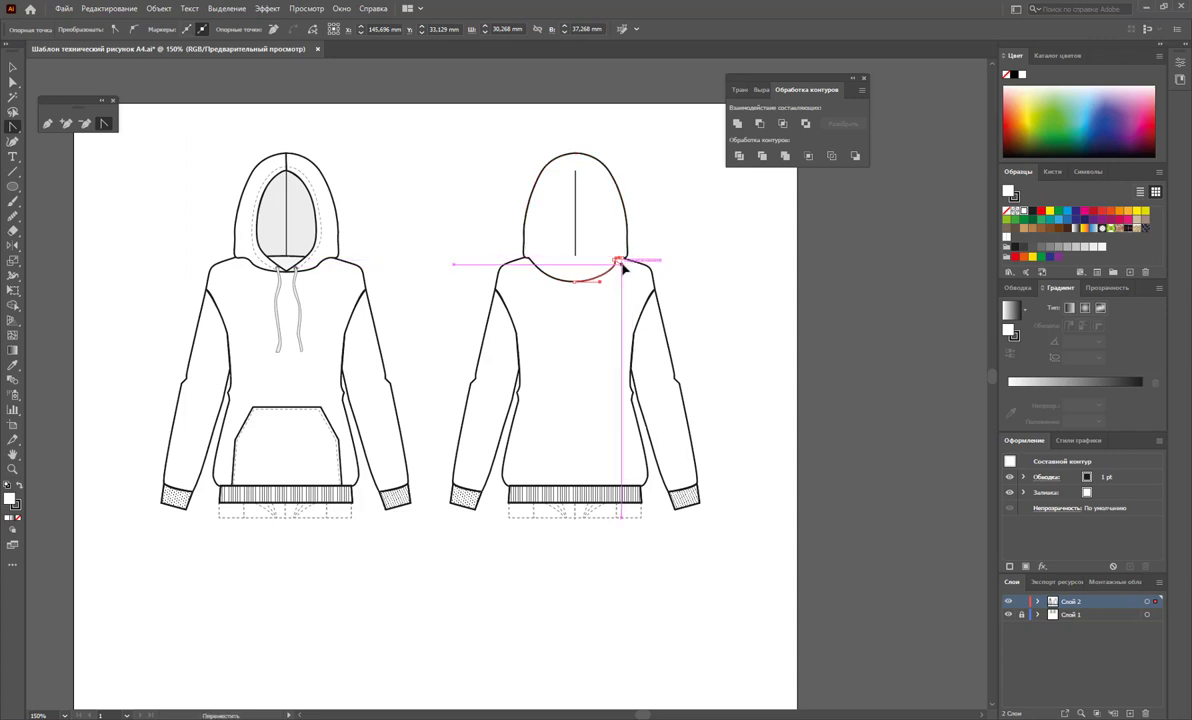
key(a)
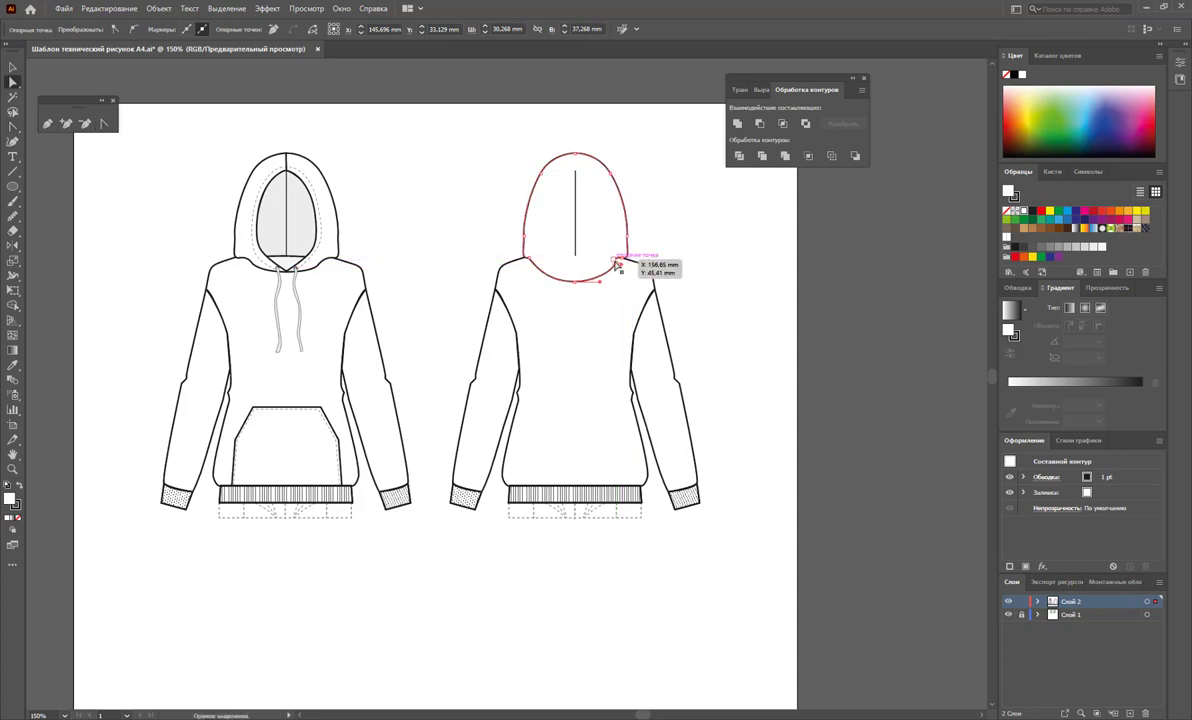
drag(618, 263, 618, 267)
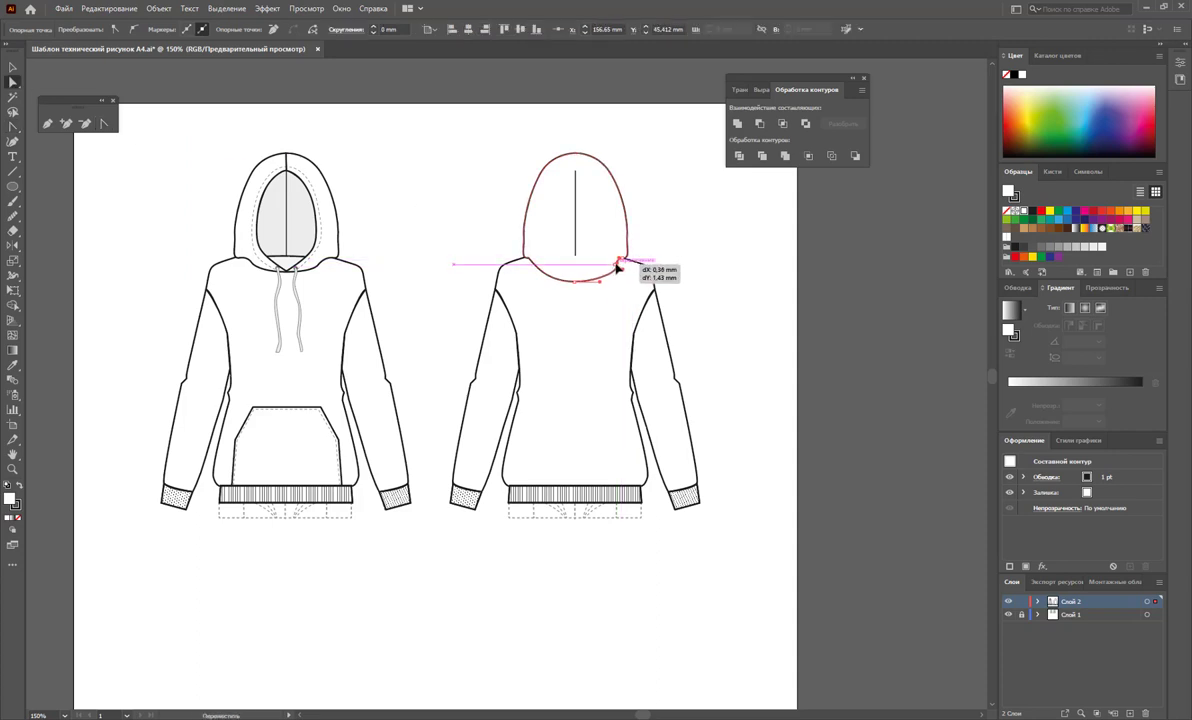
- Stretch the hood's centre seam from the hood top down to the neckline
click(575, 252)
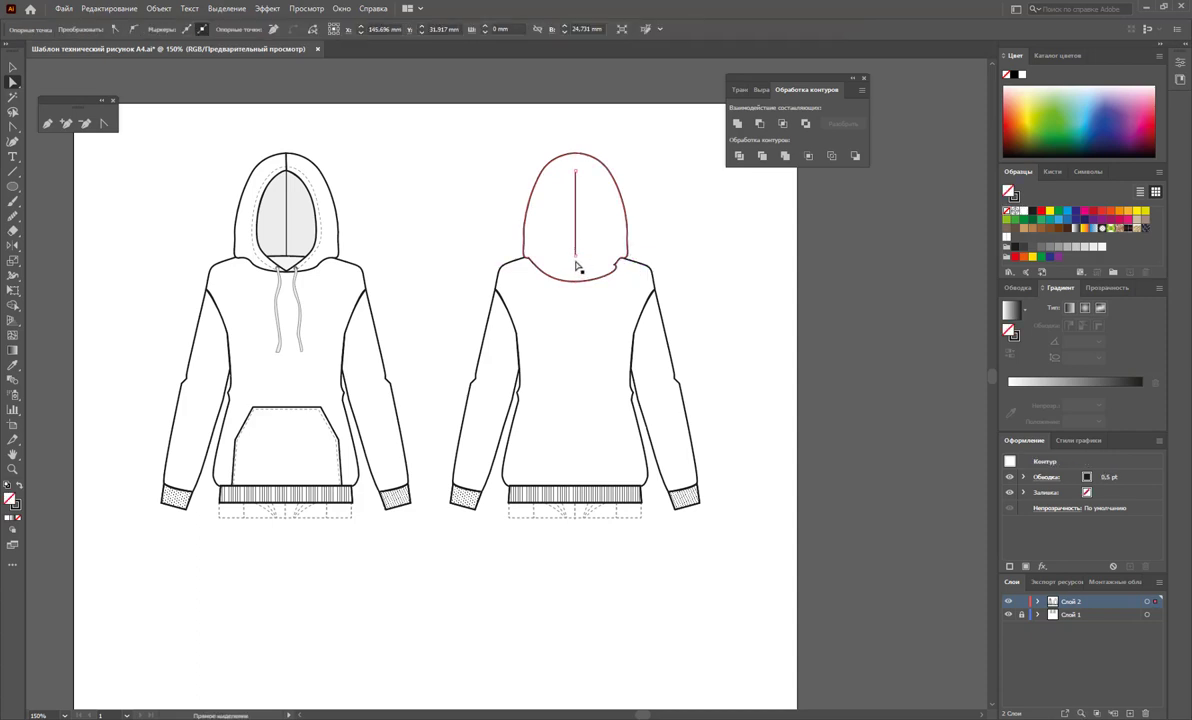
drag(575, 255, 575, 280)
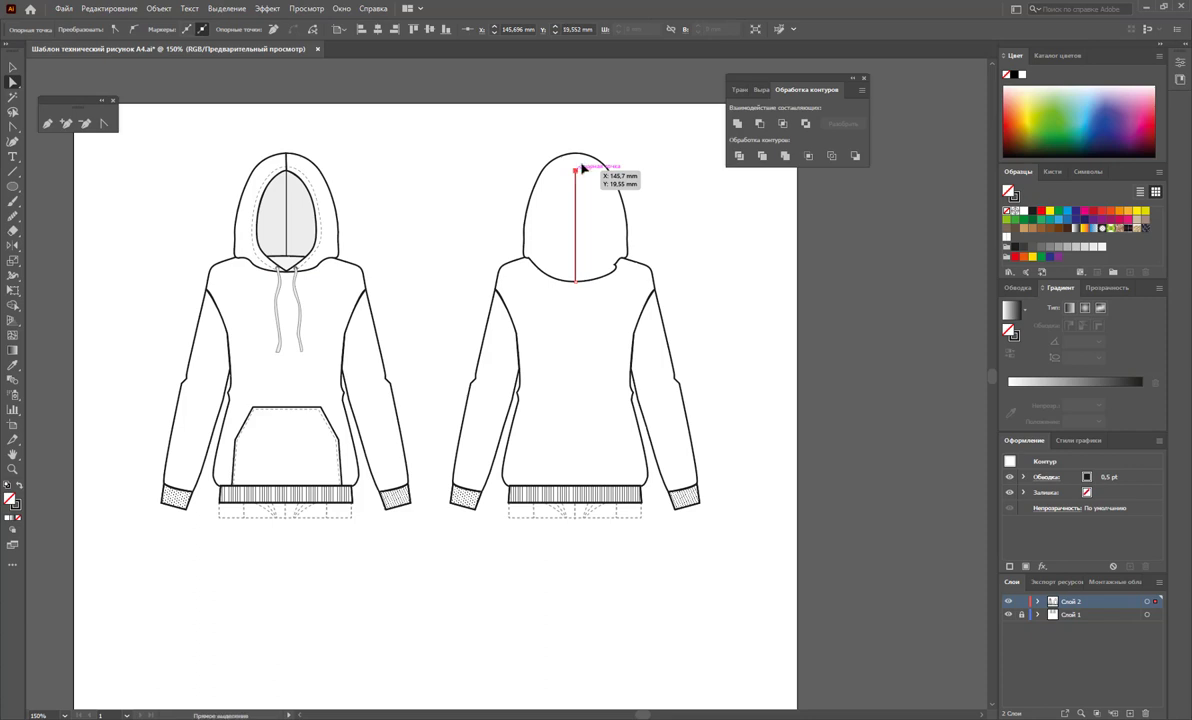
drag(581, 168, 576, 153)
click(671, 196)
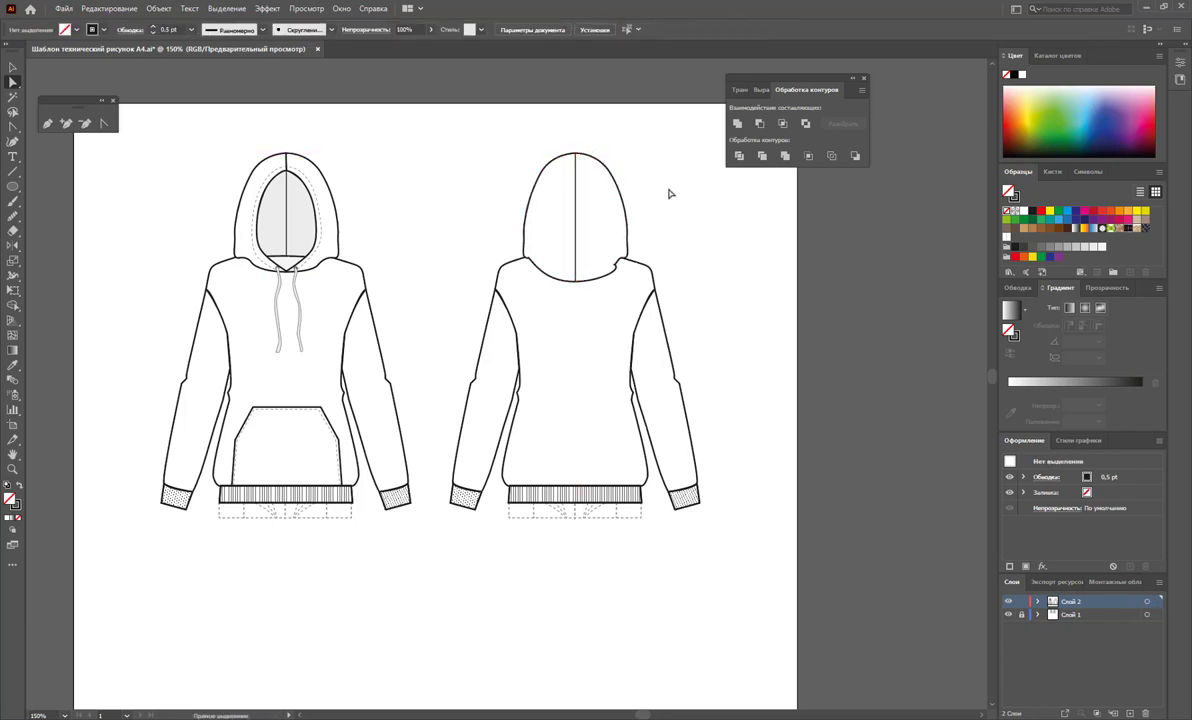
- Remove an extra anchor from the back hood outline to tidy its lower curve
click(615, 234)
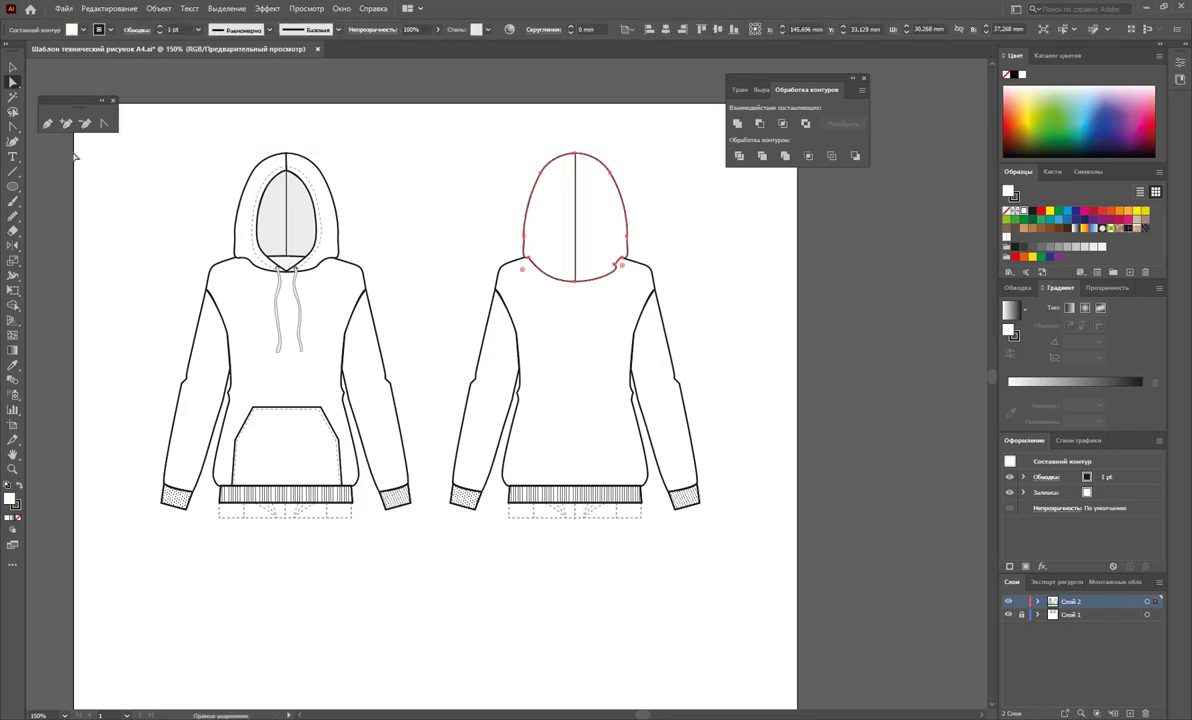
click(86, 123)
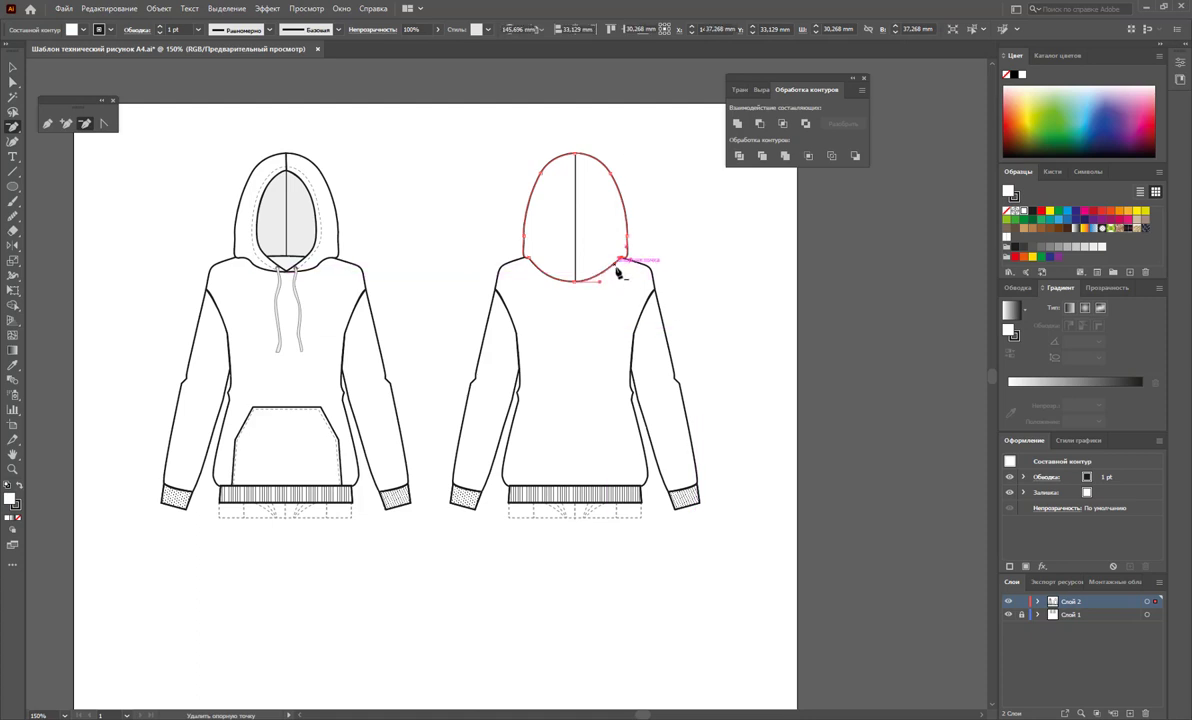
click(620, 258)
click(13, 82)
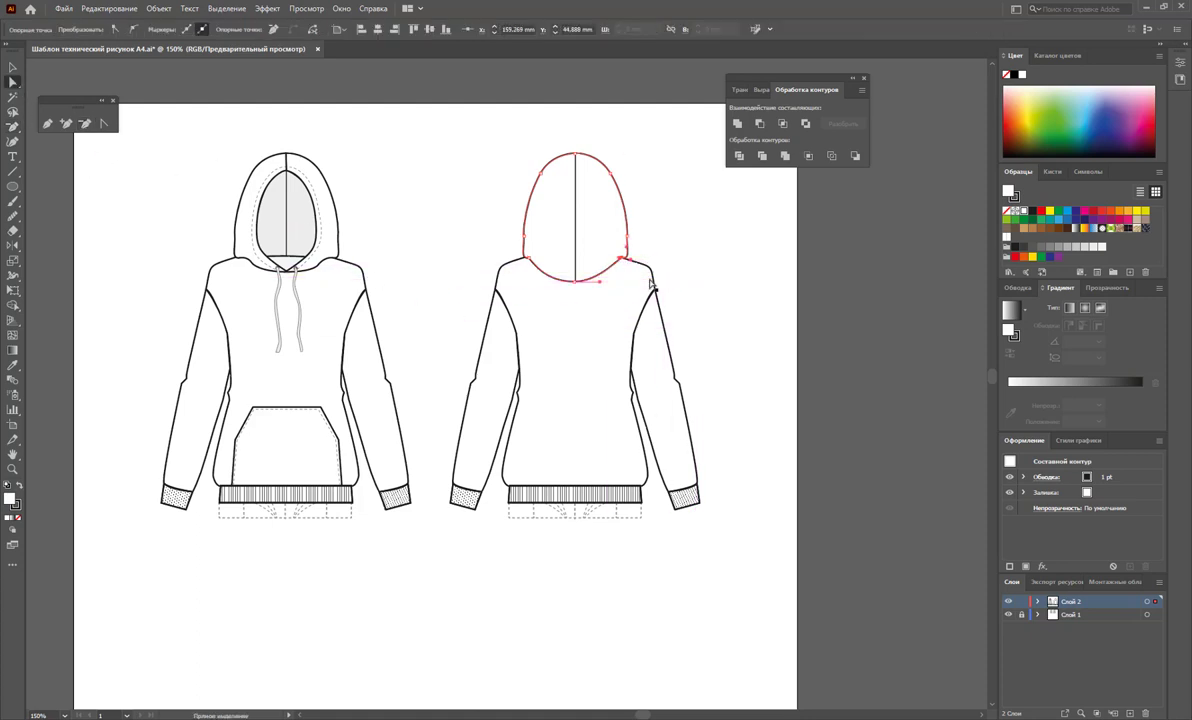
click(605, 284)
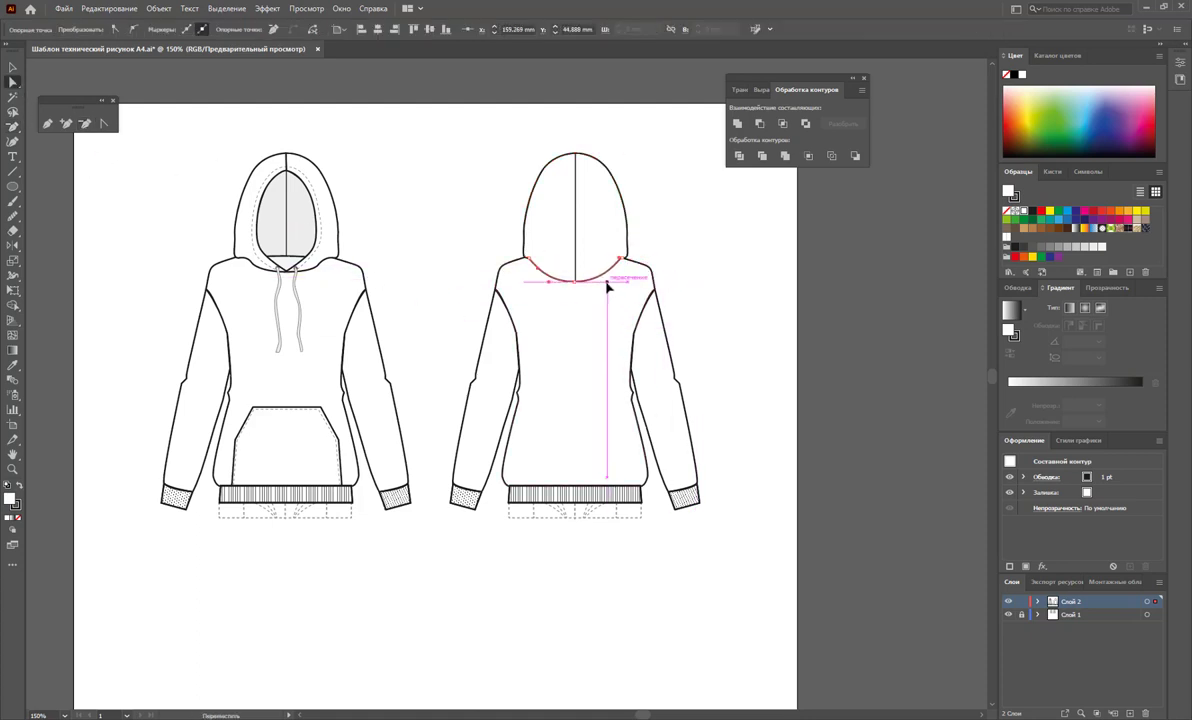
click(620, 182)
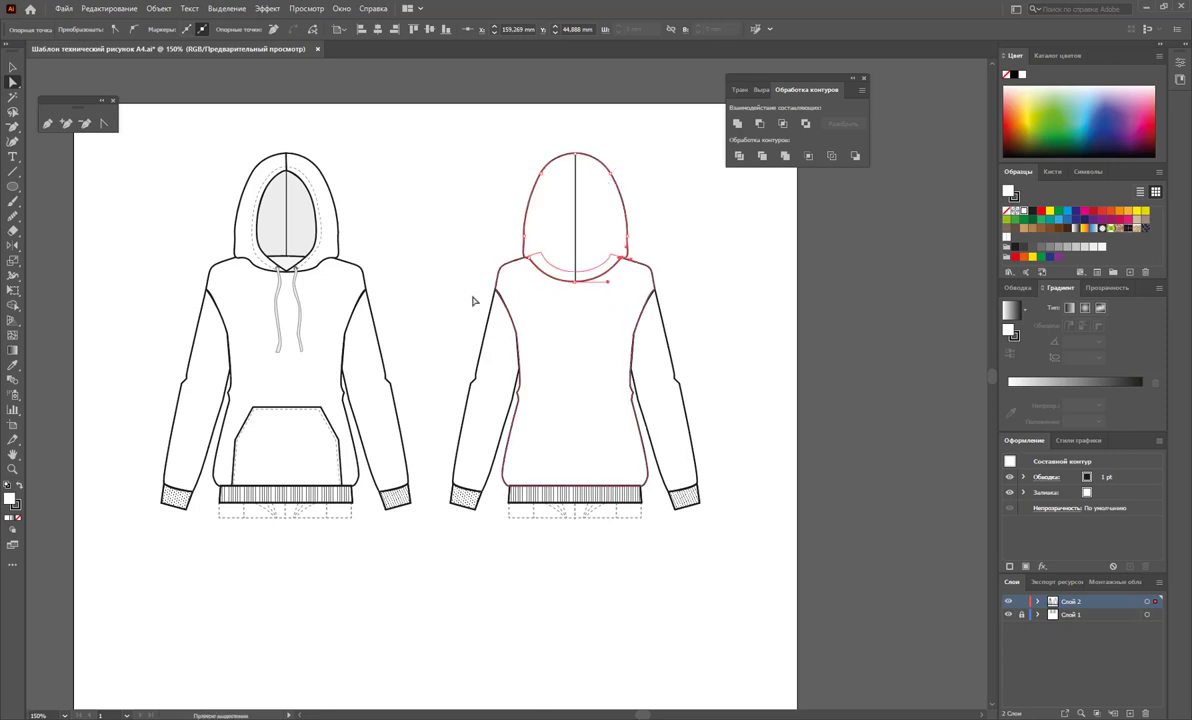
click(12, 68)
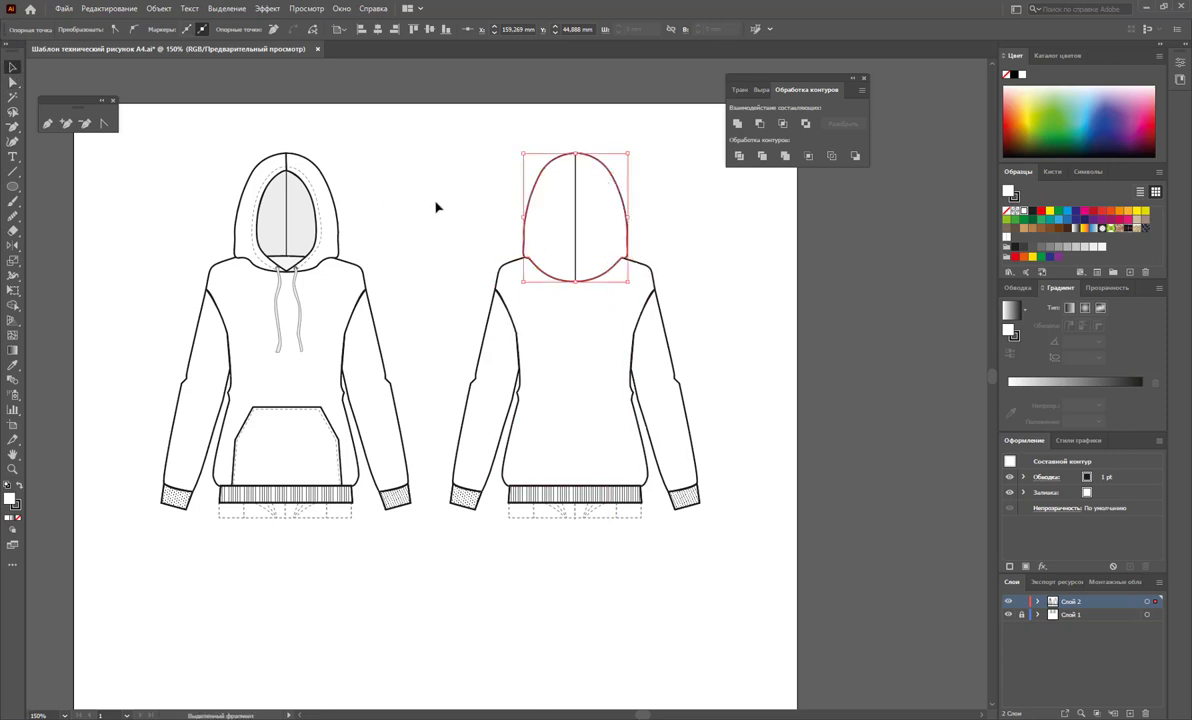
click(436, 207)
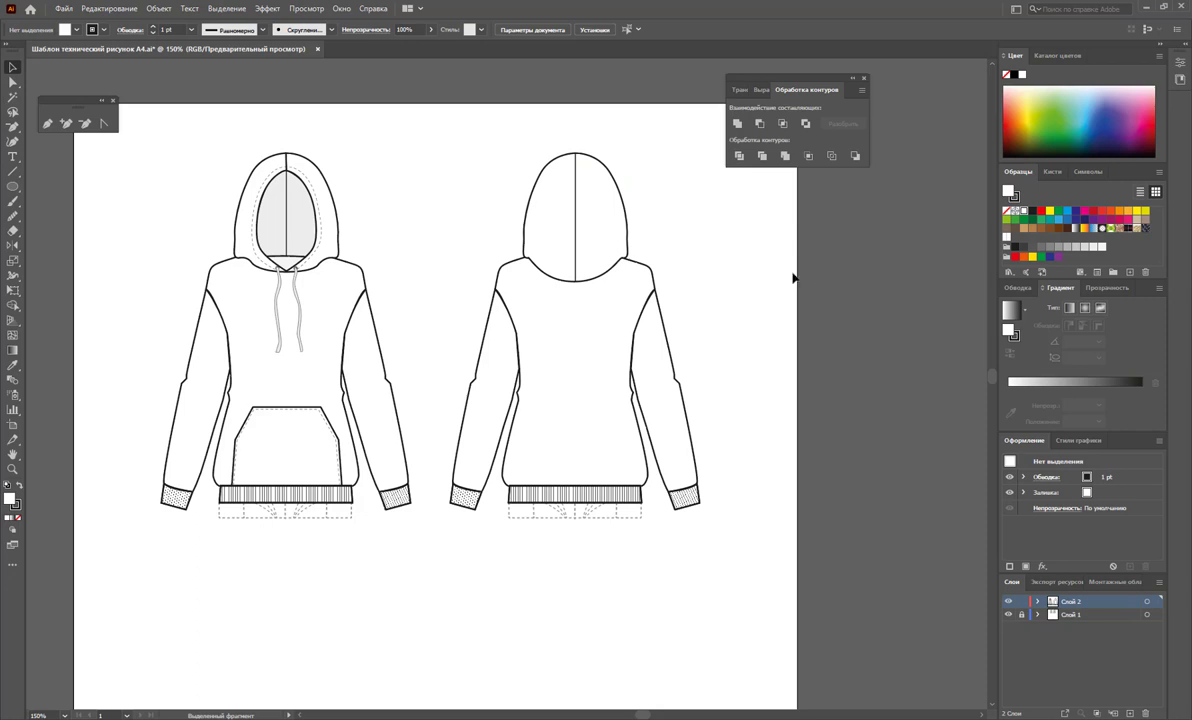
- Close Pathfinder, zoom out to the page, and group the front hoodie's parts
click(863, 79)
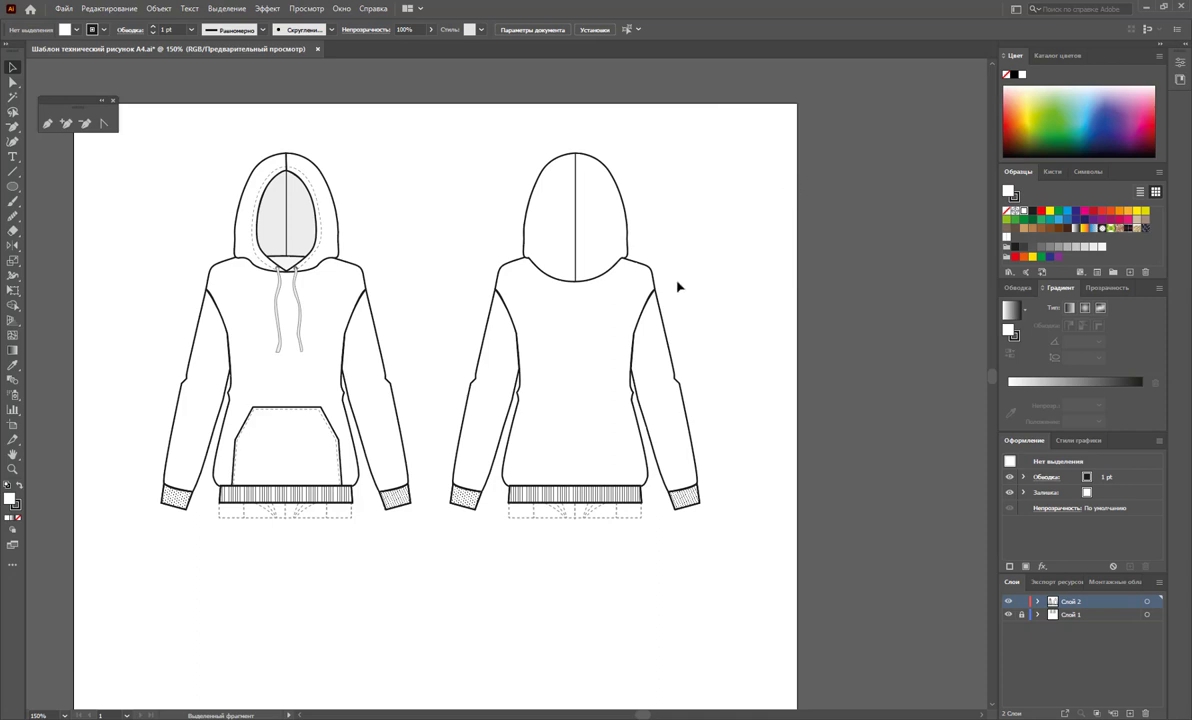
key(z)
alt+click(400, 440)
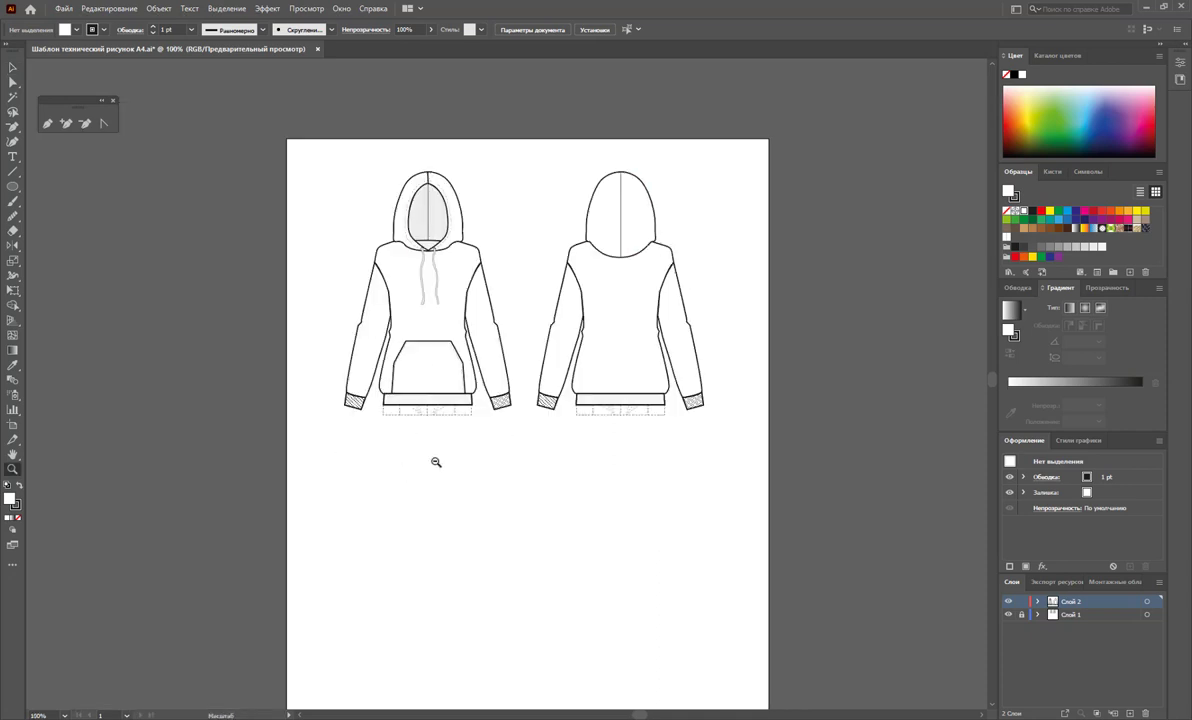
alt+click(573, 424)
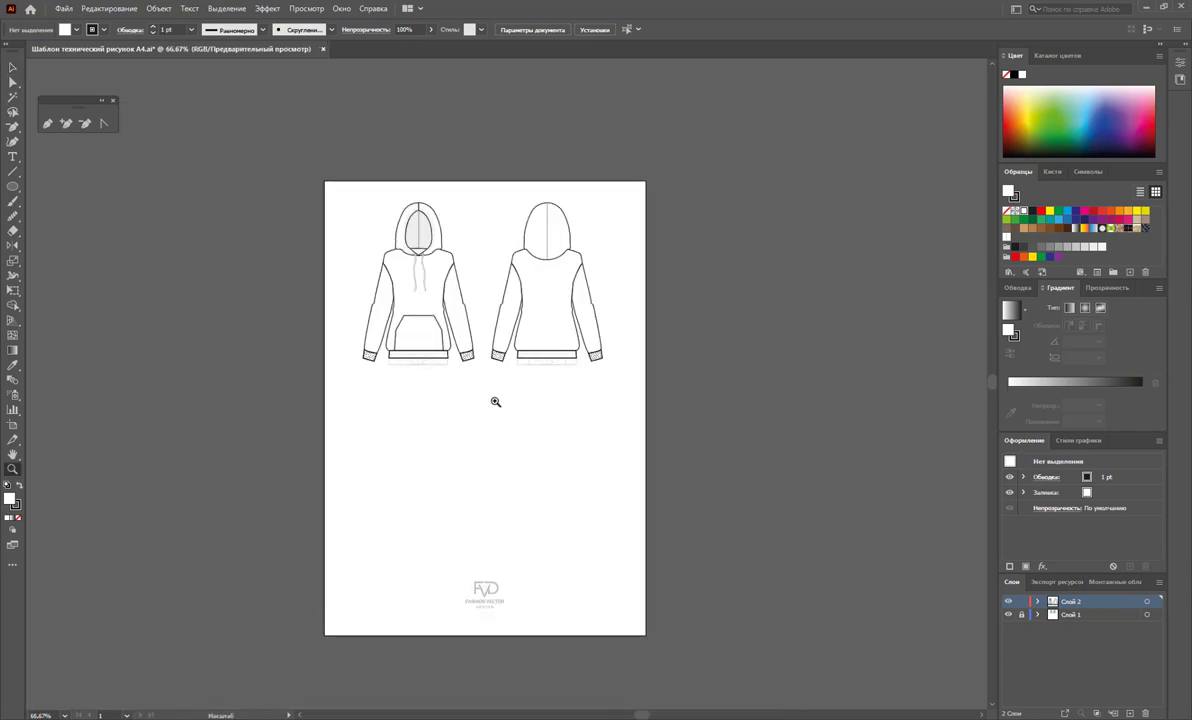
drag(500, 408, 512, 408)
click(13, 68)
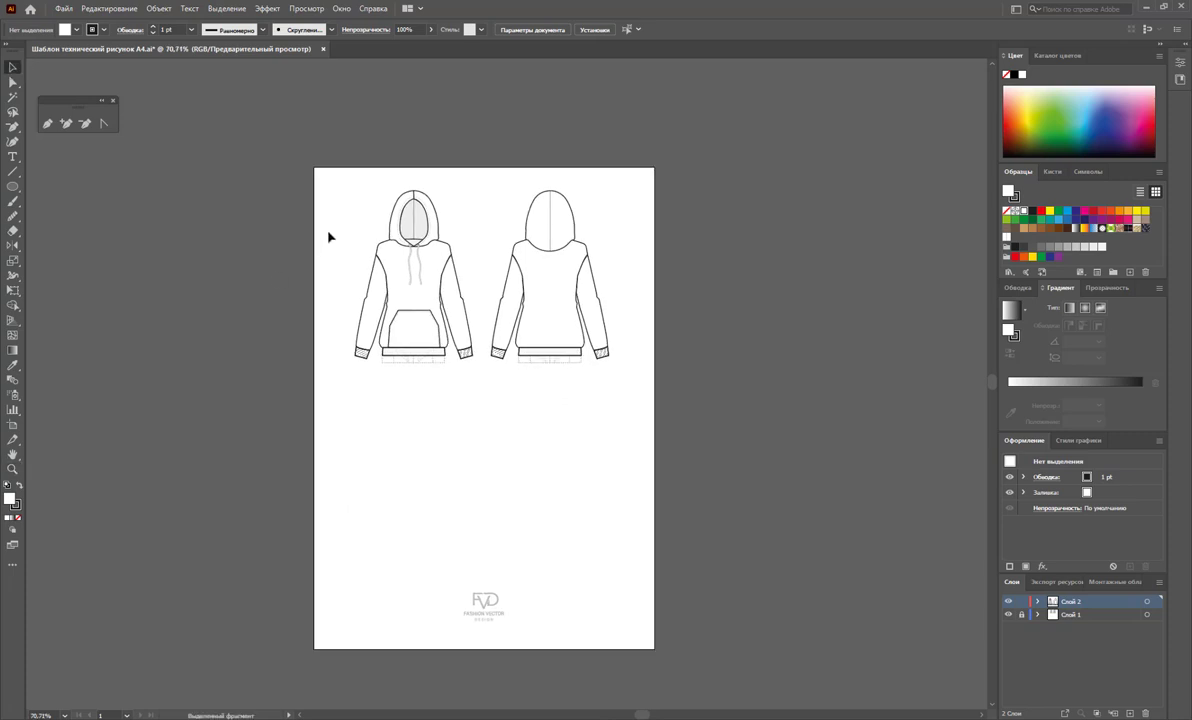
drag(300, 158, 462, 385)
right_click(435, 320)
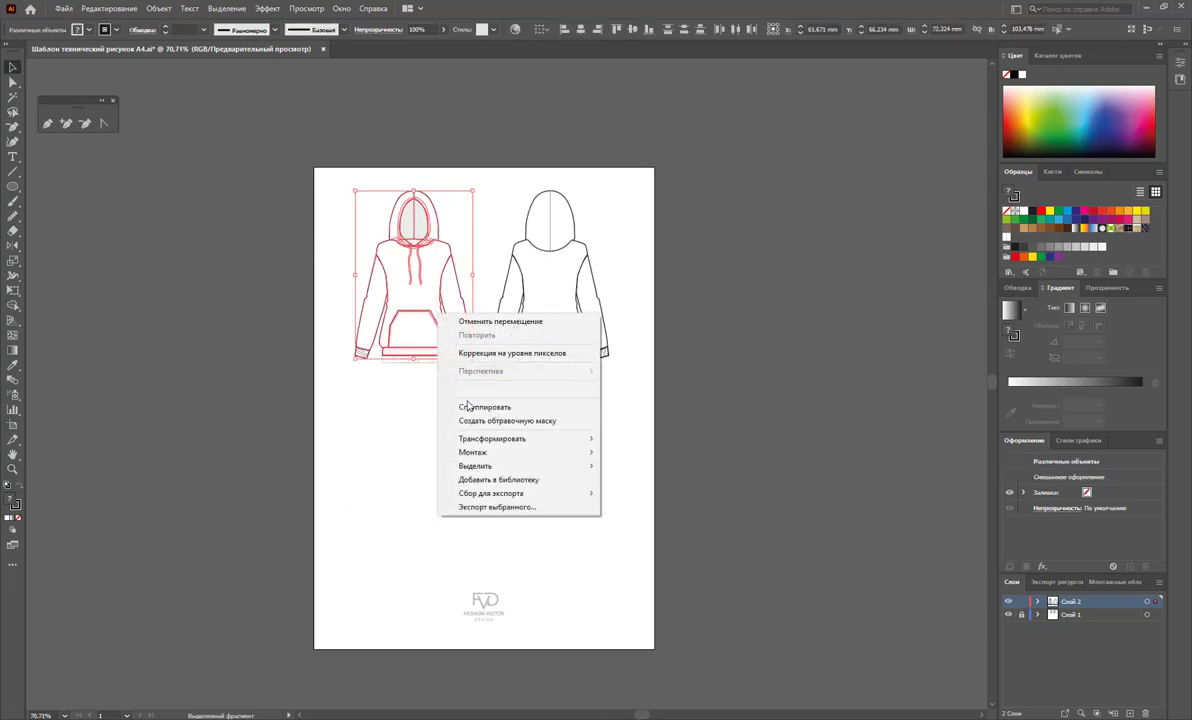
click(470, 381)
- Group all parts of the back hoodie view
drag(607, 349, 599, 367)
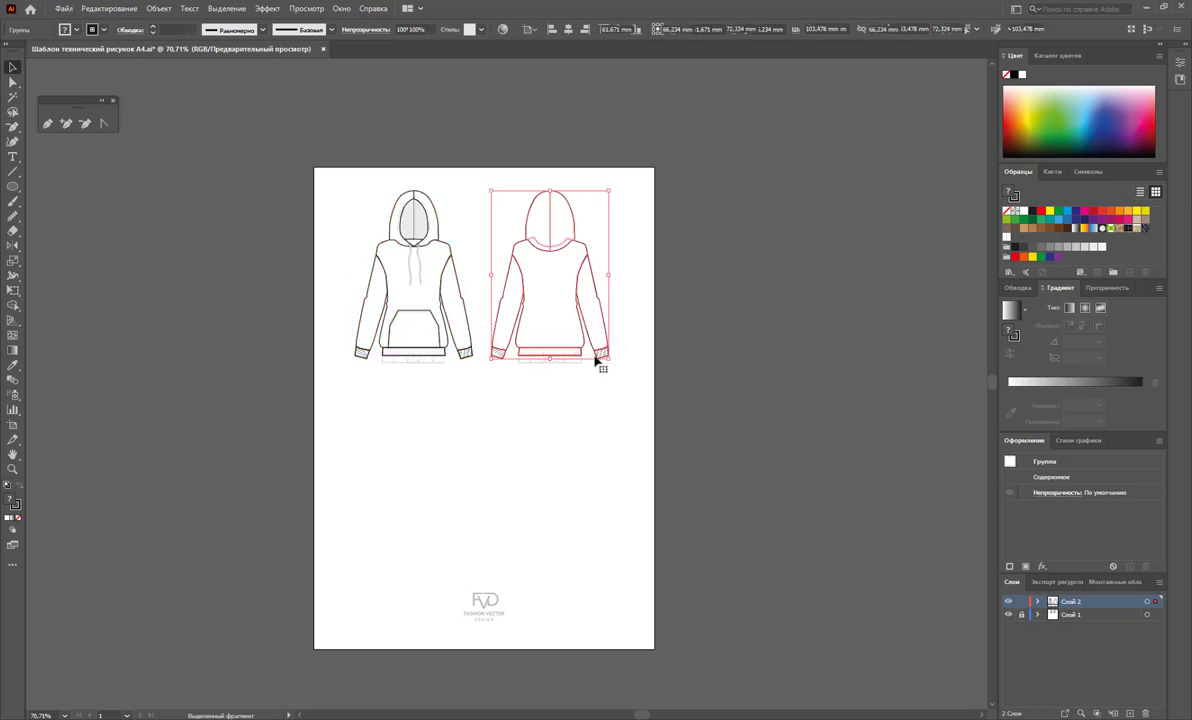
right_click(561, 292)
click(586, 383)
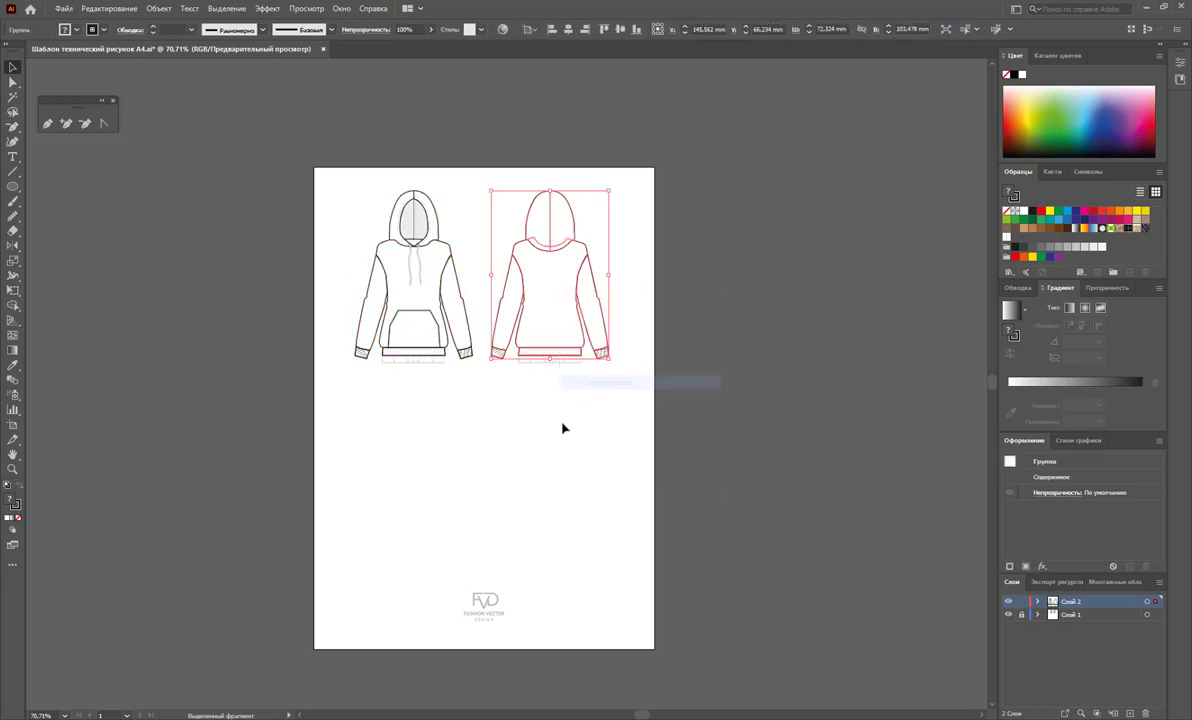
click(561, 428)
- Alt-drag a copy of the front hoodie below the pair and zoom in on it
click(444, 287)
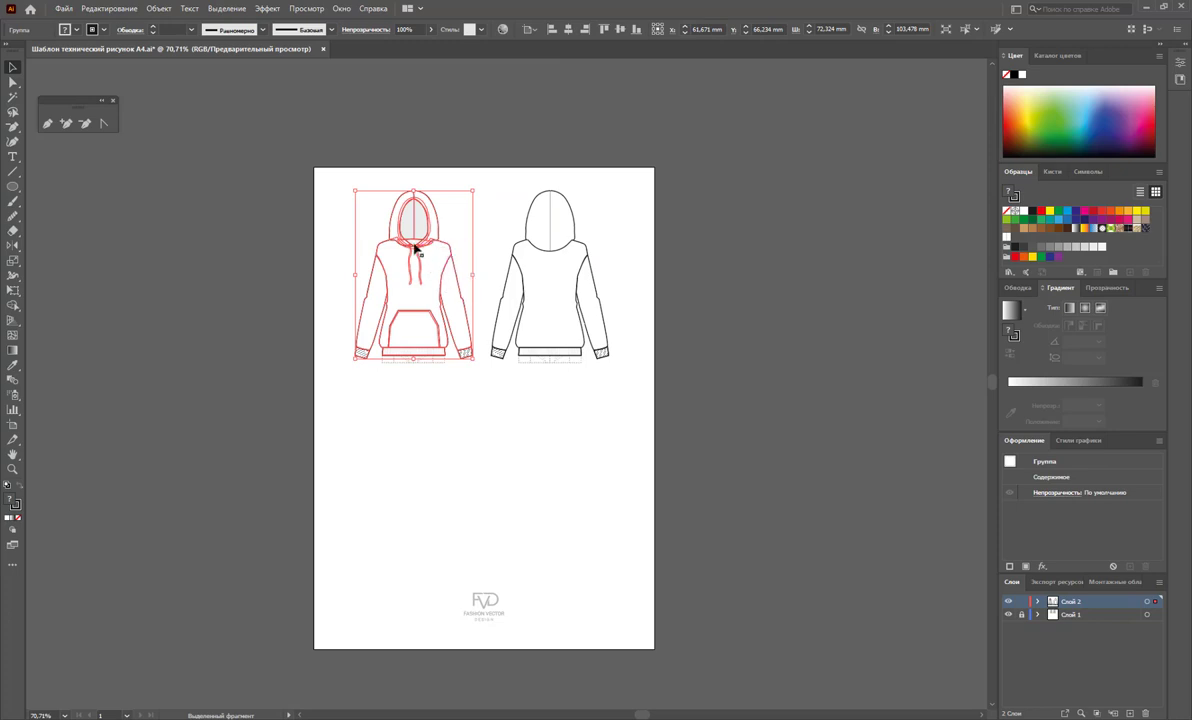
drag(410, 260, 415, 455)
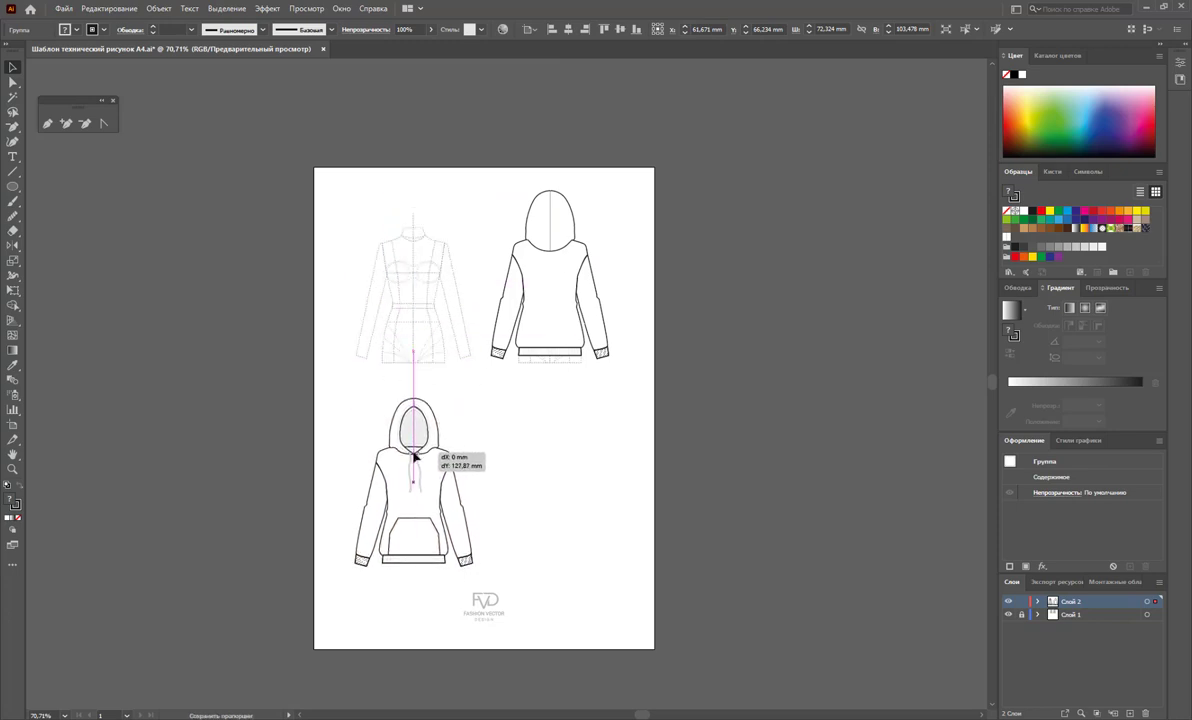
click(535, 452)
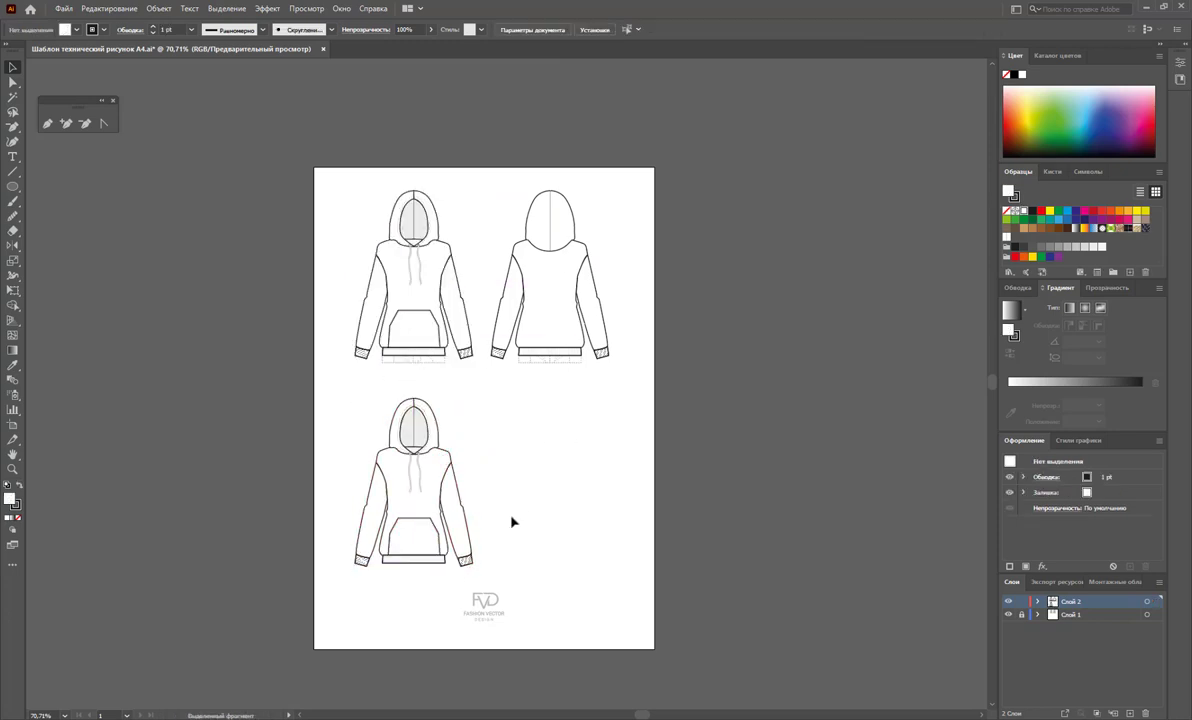
click(16, 470)
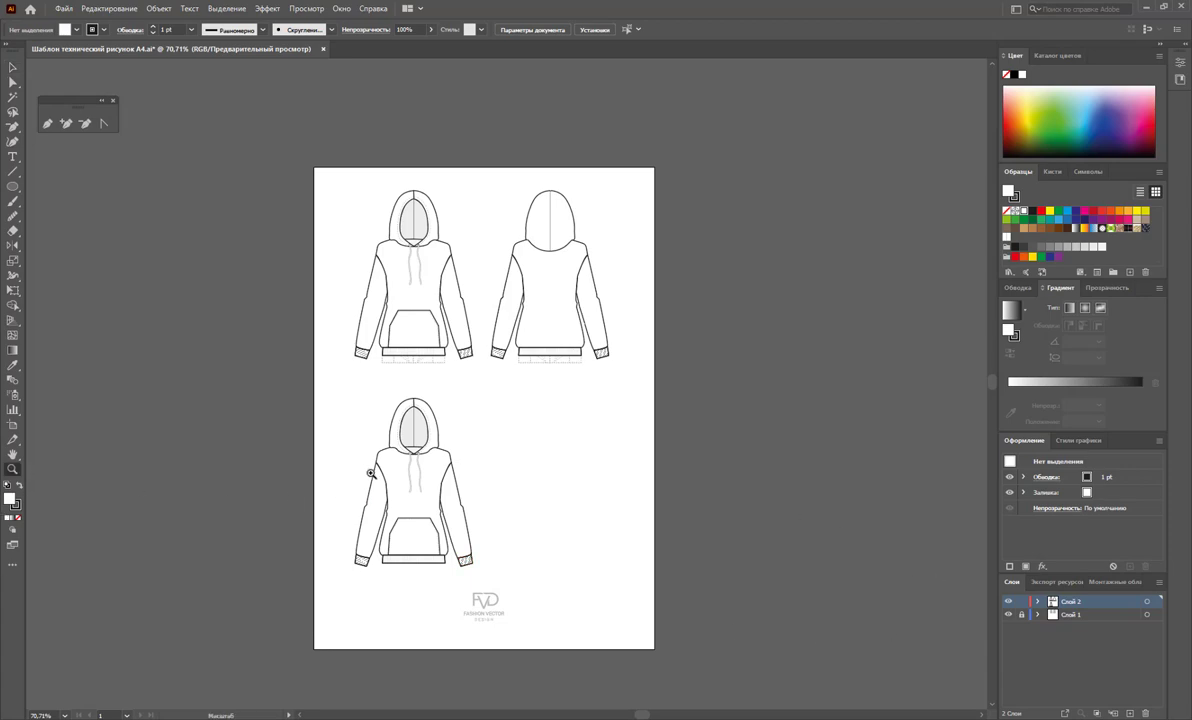
drag(370, 472, 497, 481)
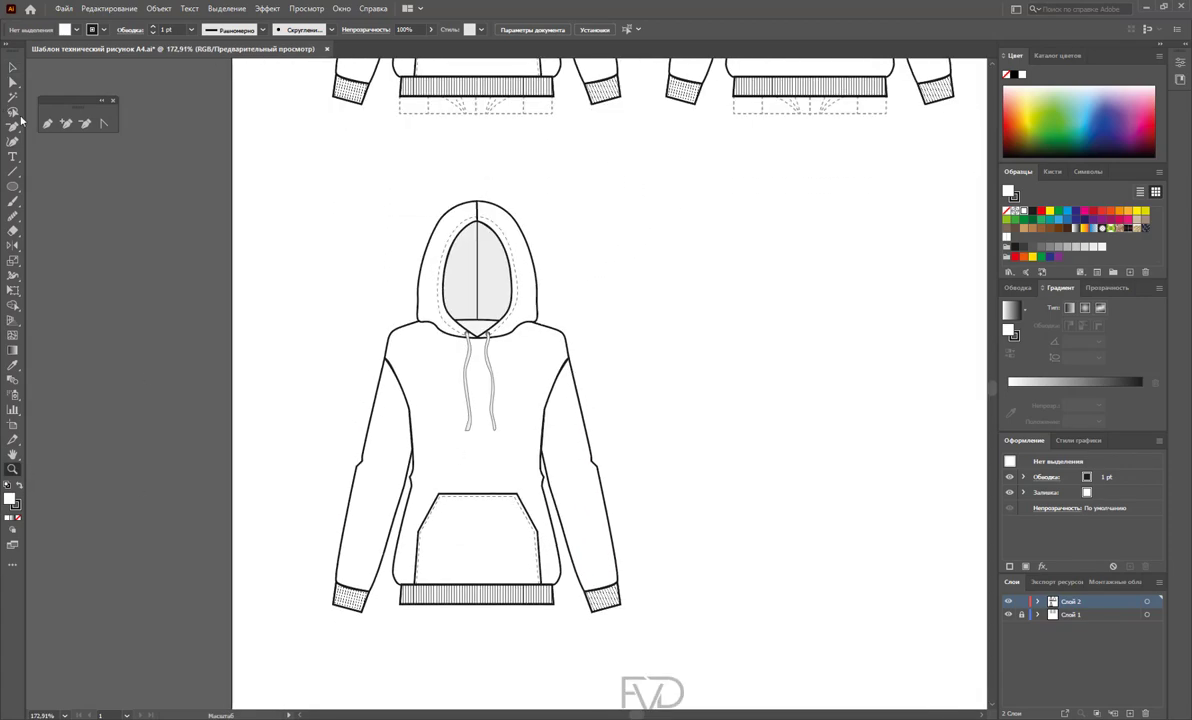
- Fill the lower hoodie's body with pale sage green (#BBC68D)
click(16, 84)
click(453, 359)
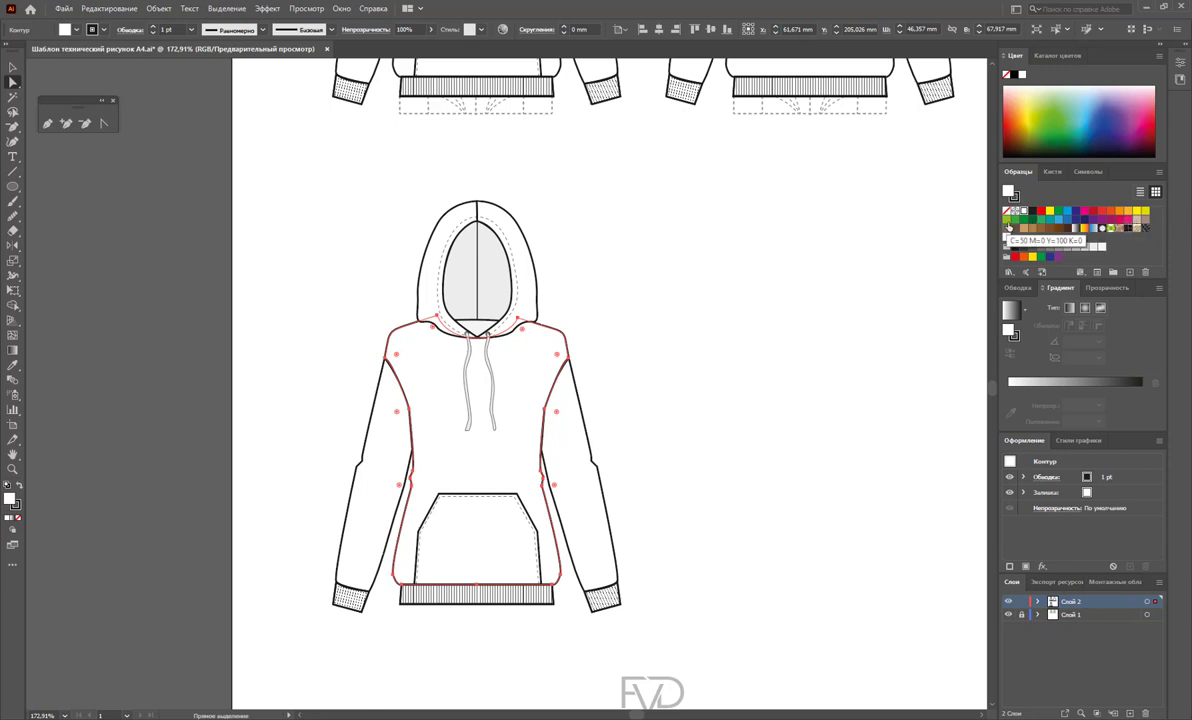
click(1008, 227)
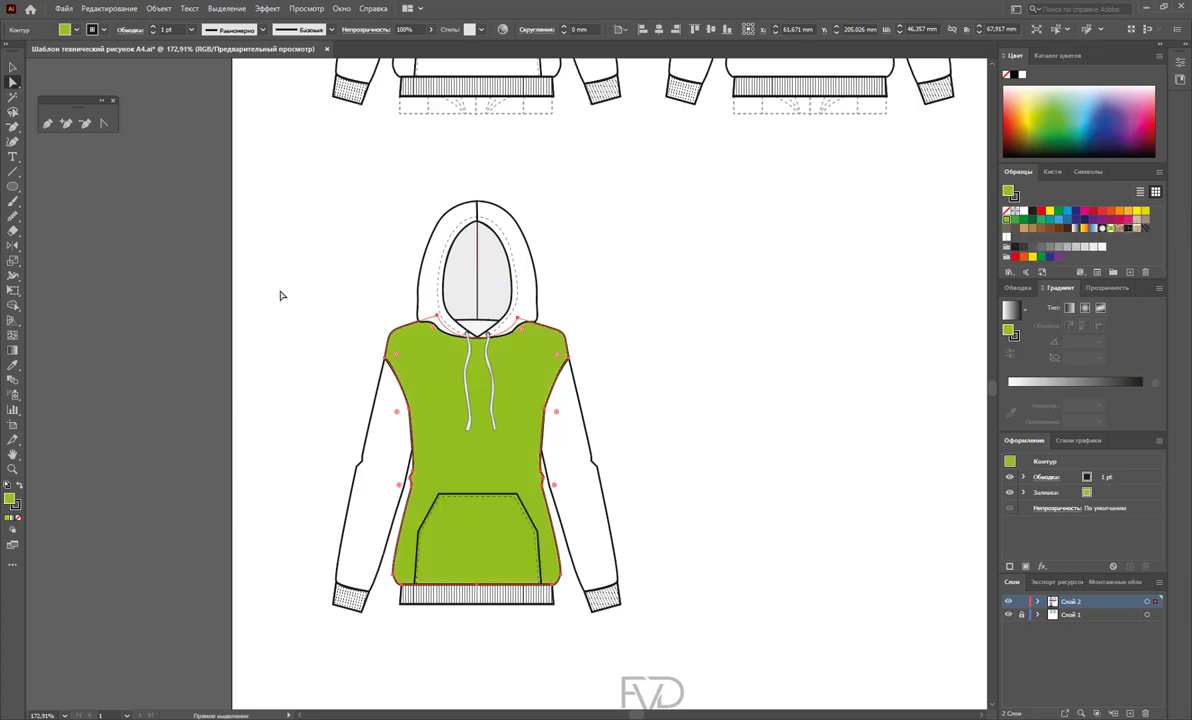
double_click(10, 500)
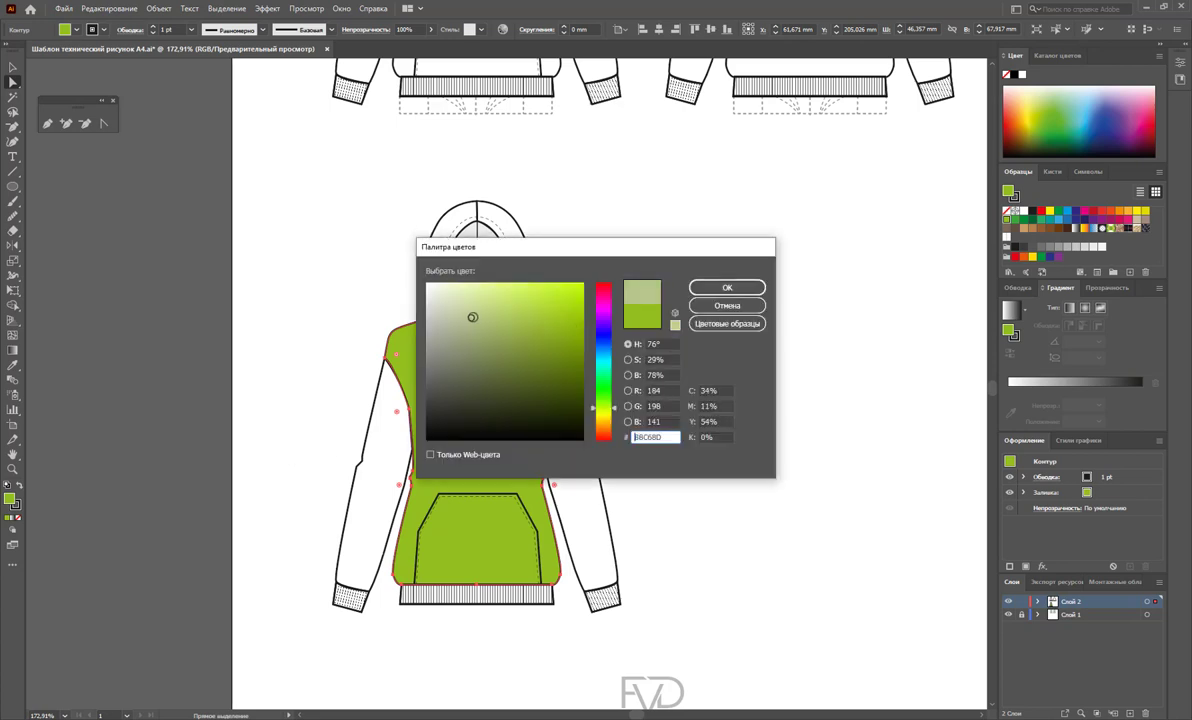
click(720, 288)
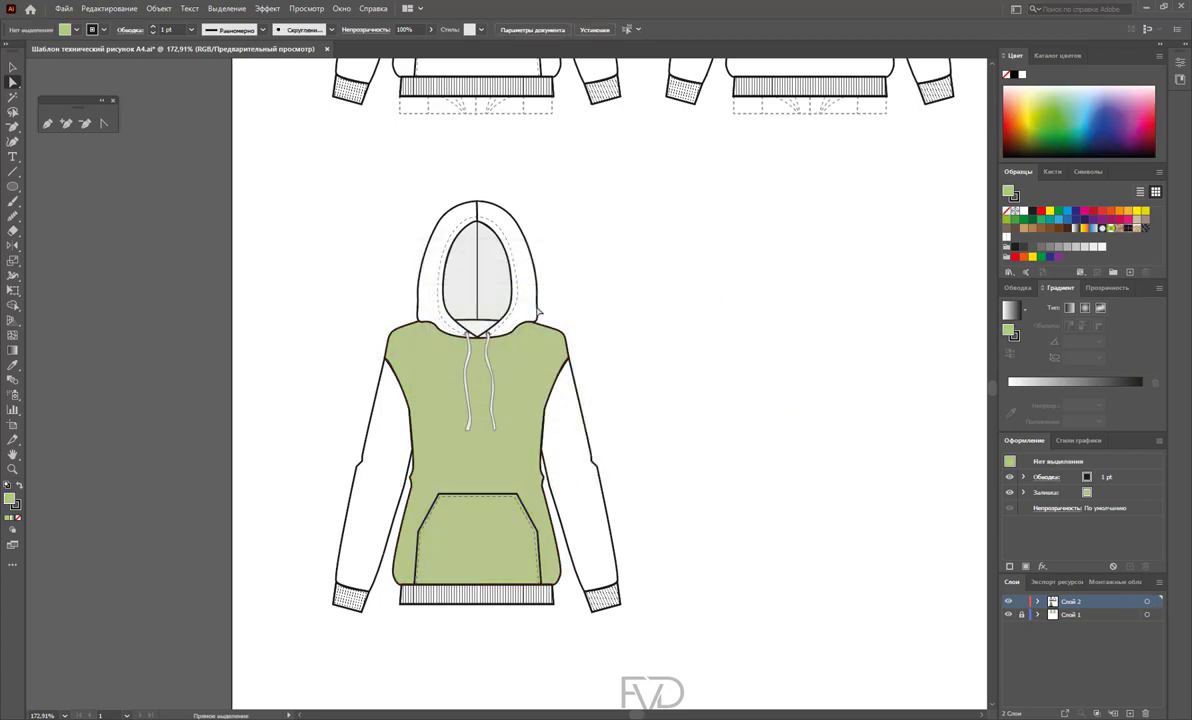
- Save the sage green body colour as a new swatch
click(404, 378)
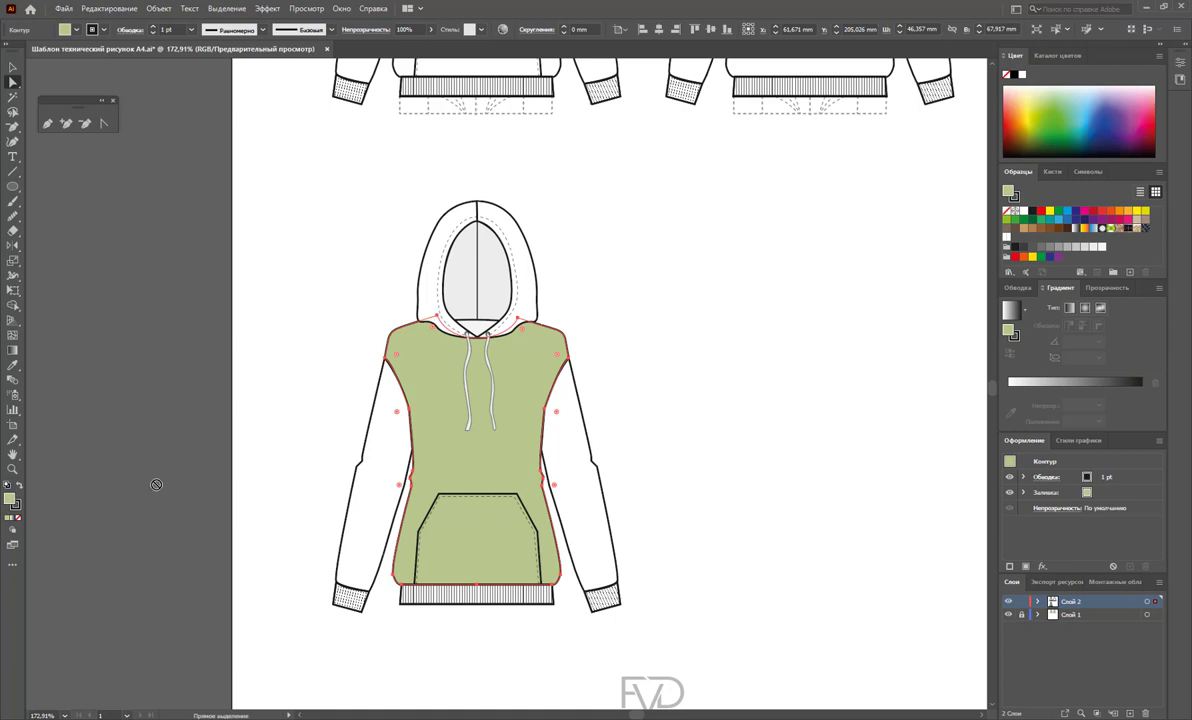
click(1116, 268)
click(12, 66)
click(392, 268)
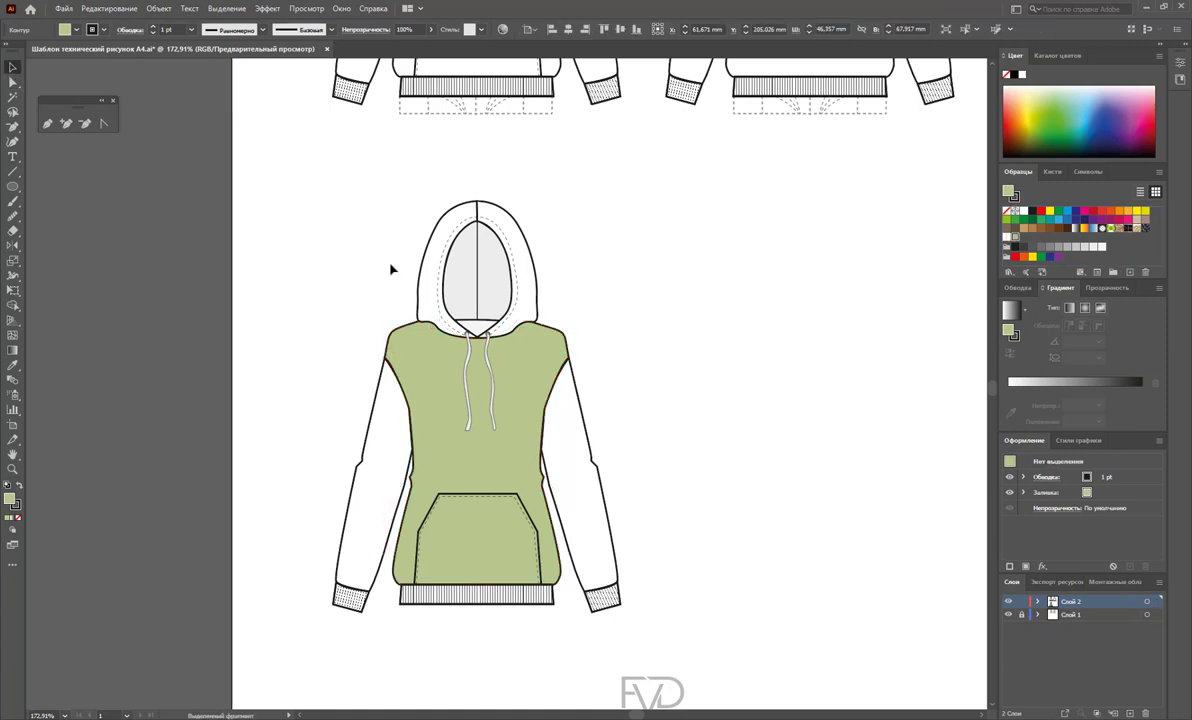
click(515, 288)
- Inside the hoodie group, fill the hood and both sleeves with the sage green
double_click(525, 280)
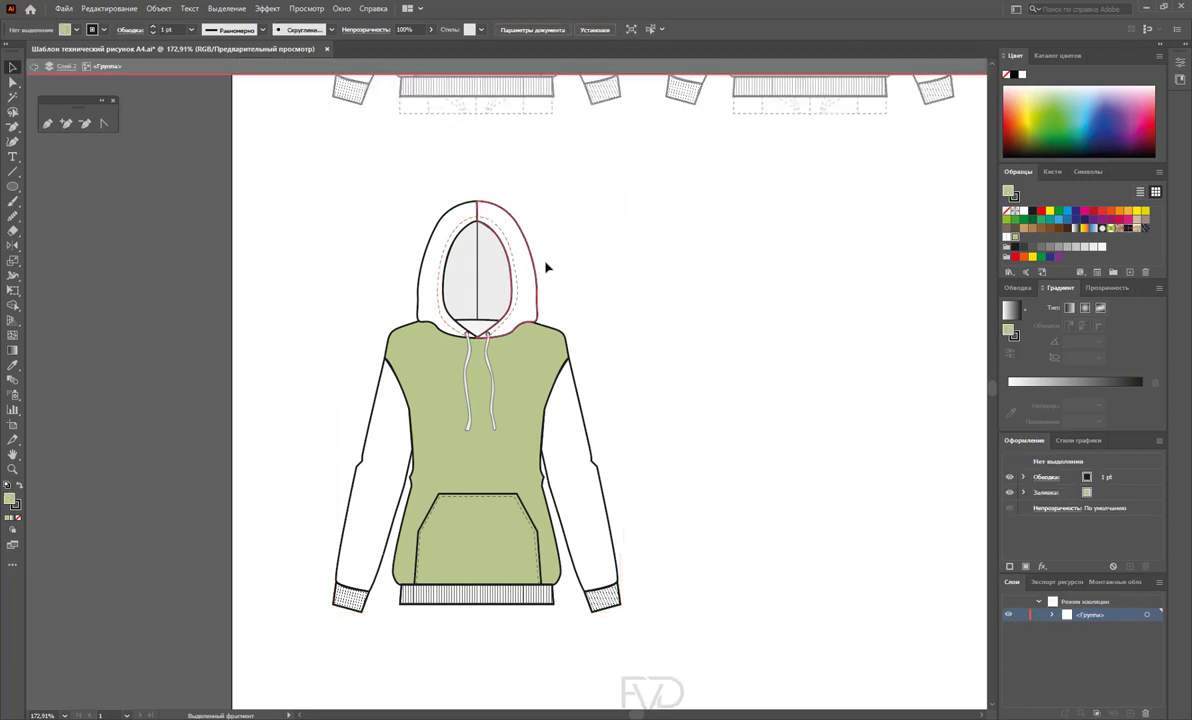
click(540, 266)
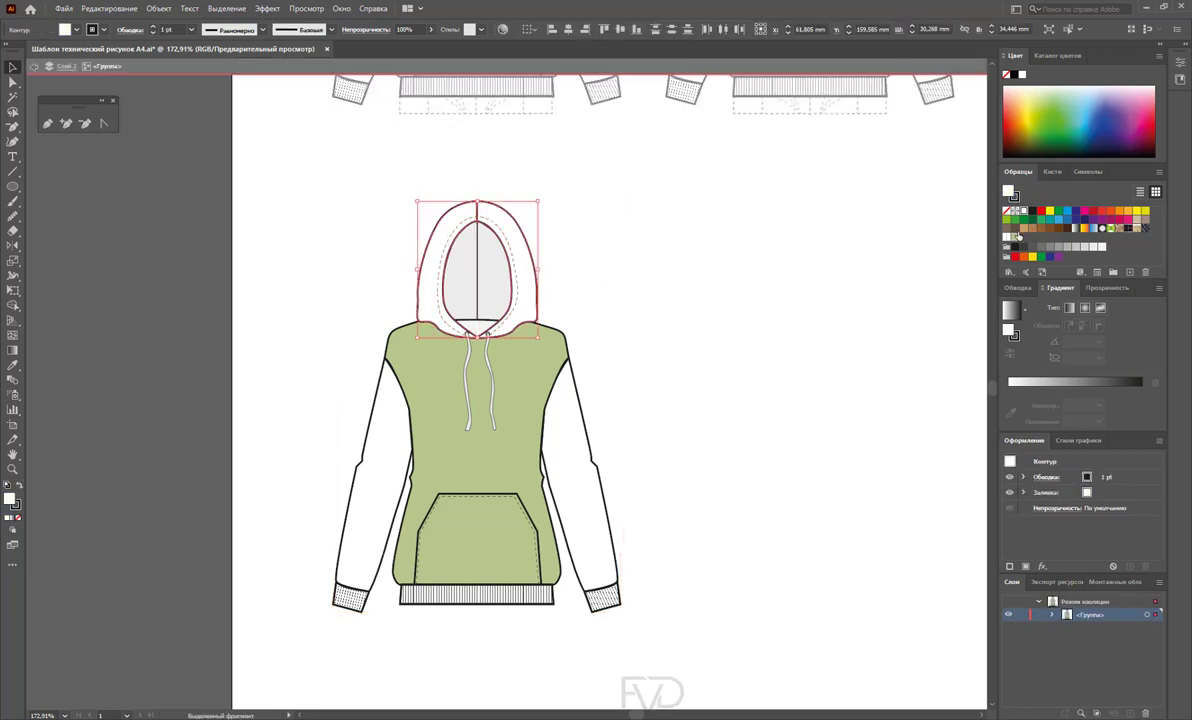
click(1110, 229)
click(535, 490)
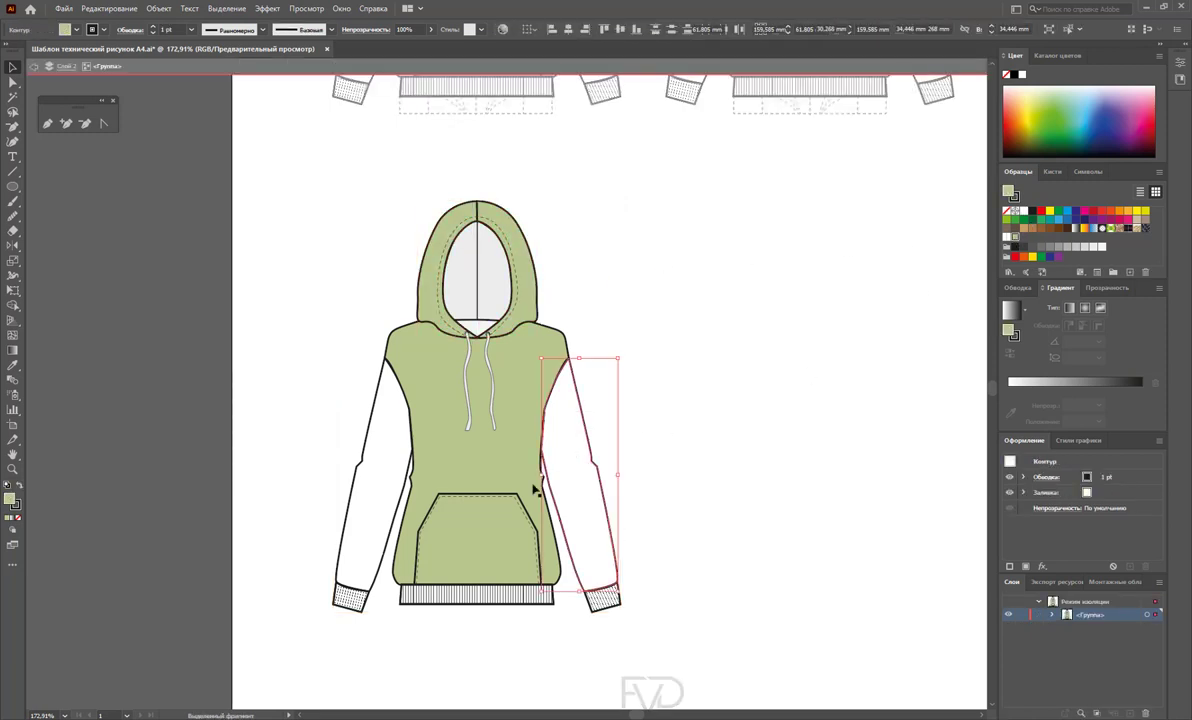
shift+click(356, 438)
click(1110, 229)
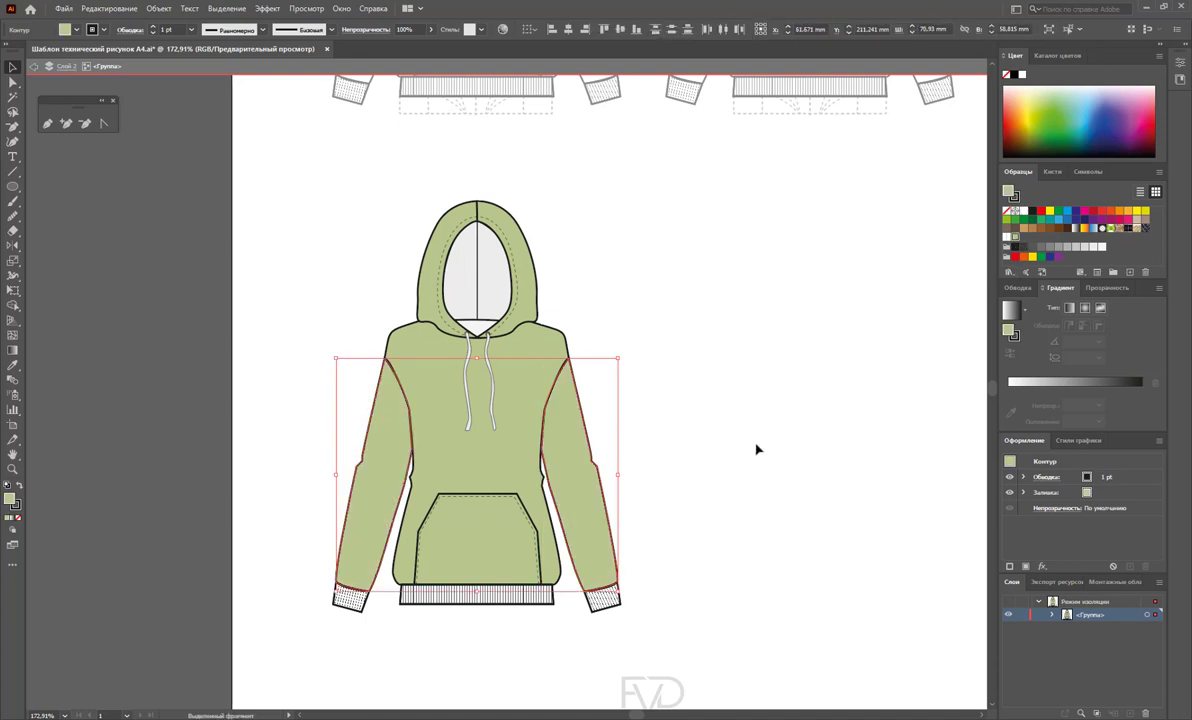
click(740, 470)
- Move the striped cuffs and waistband aside to reach the hem shapes, then restore them
scroll(724, 474, down, 1)
click(604, 581)
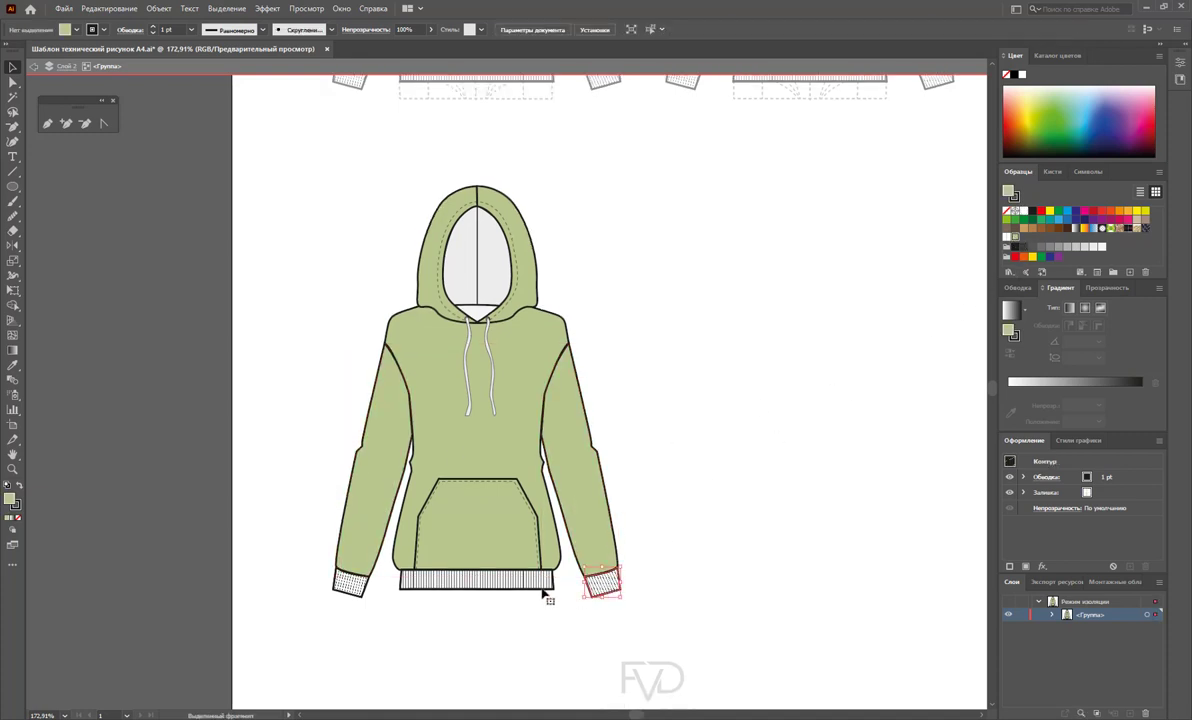
shift+click(480, 580)
shift+click(350, 585)
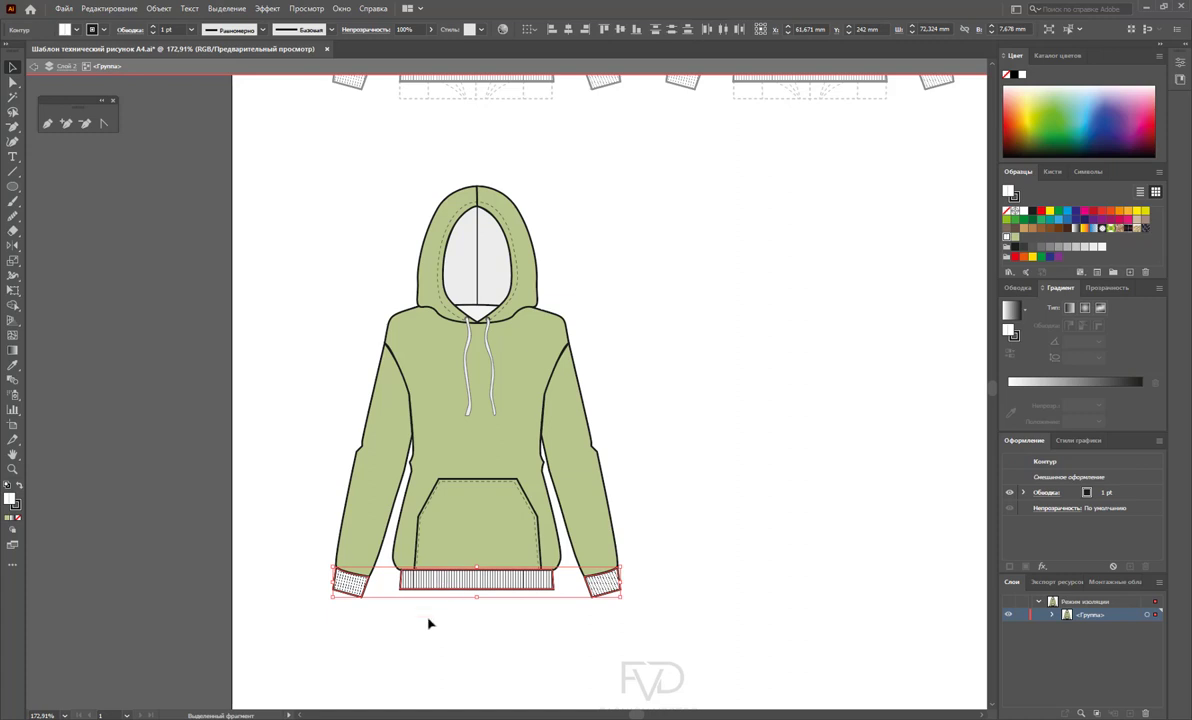
drag(437, 588, 430, 644)
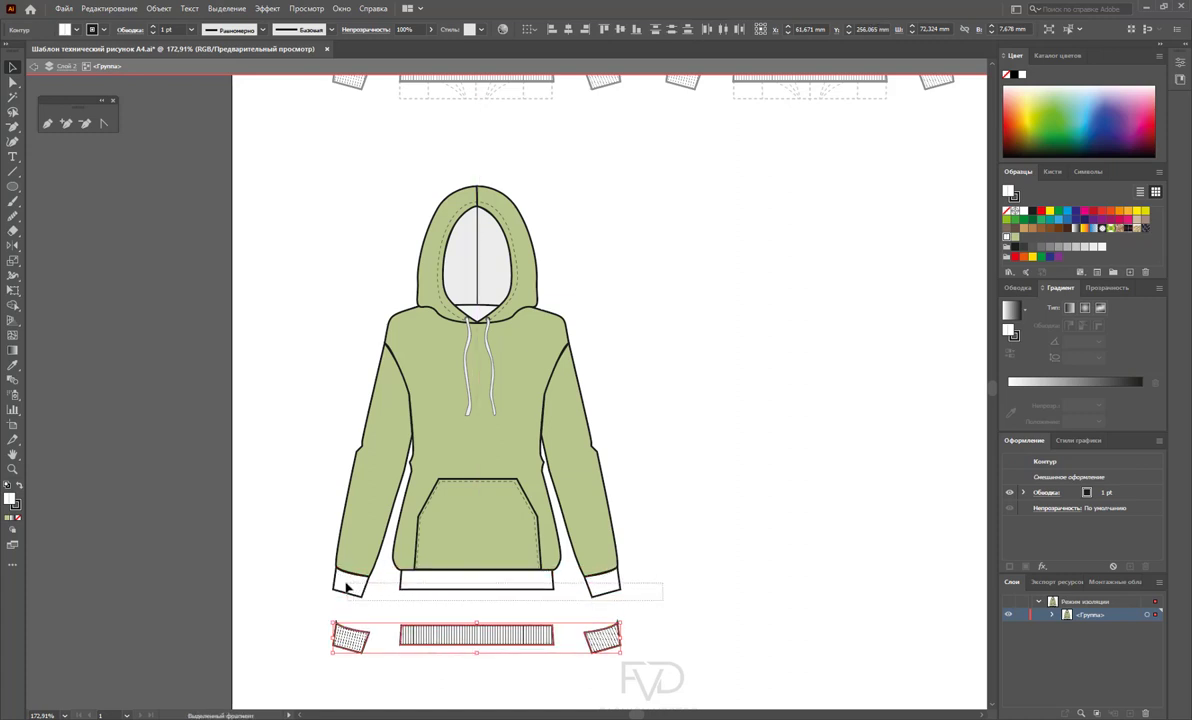
click(398, 586)
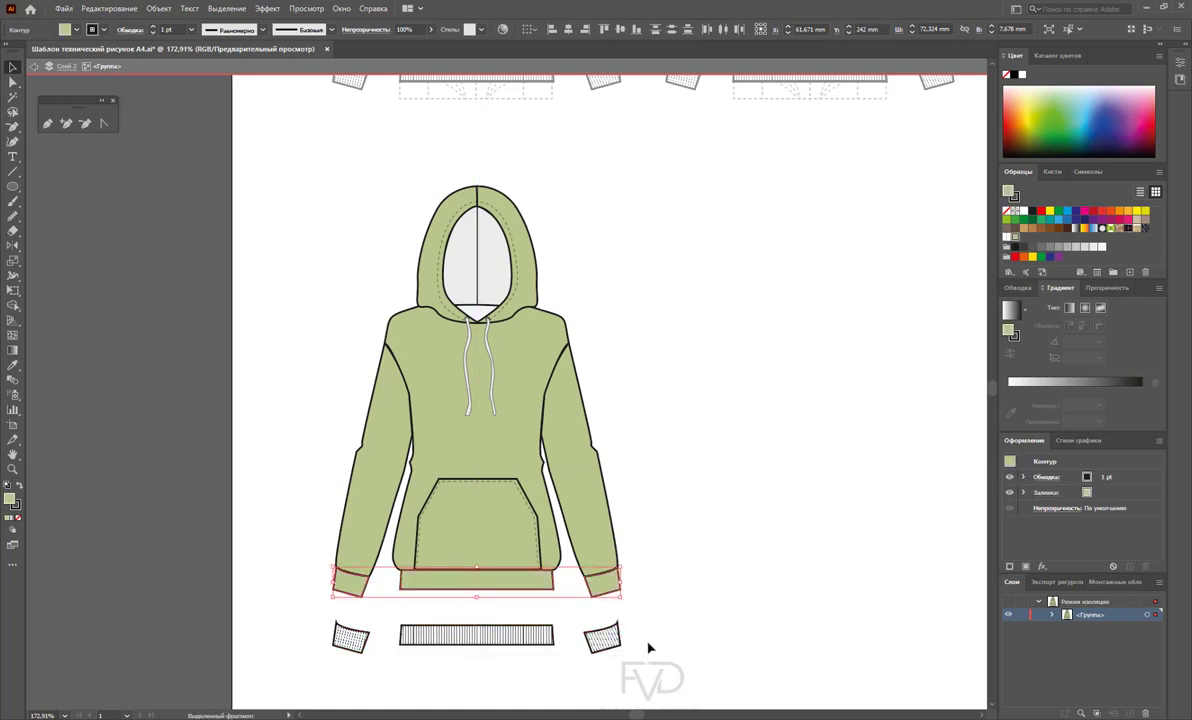
click(567, 632)
mouse_move(630, 612)
mouse_down()
mouse_move(372, 651)
mouse_move(372, 592)
mouse_up()
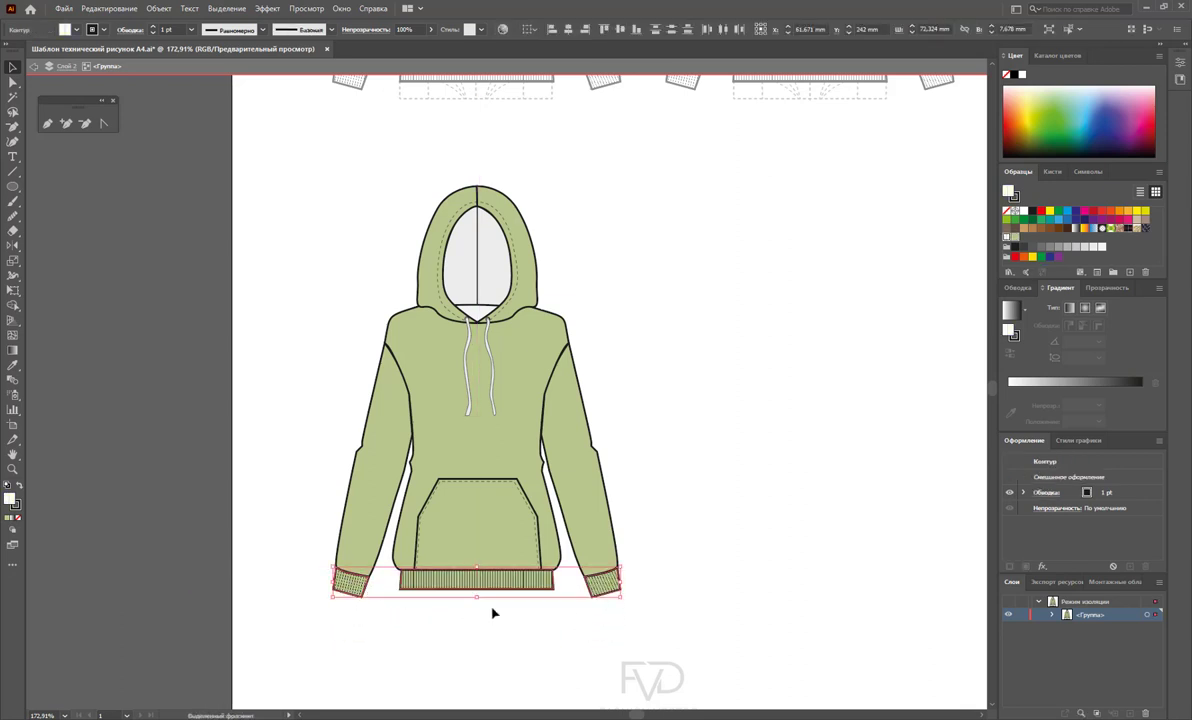
- Fill the inner hood lining with darker olive green (#959E71)
click(468, 297)
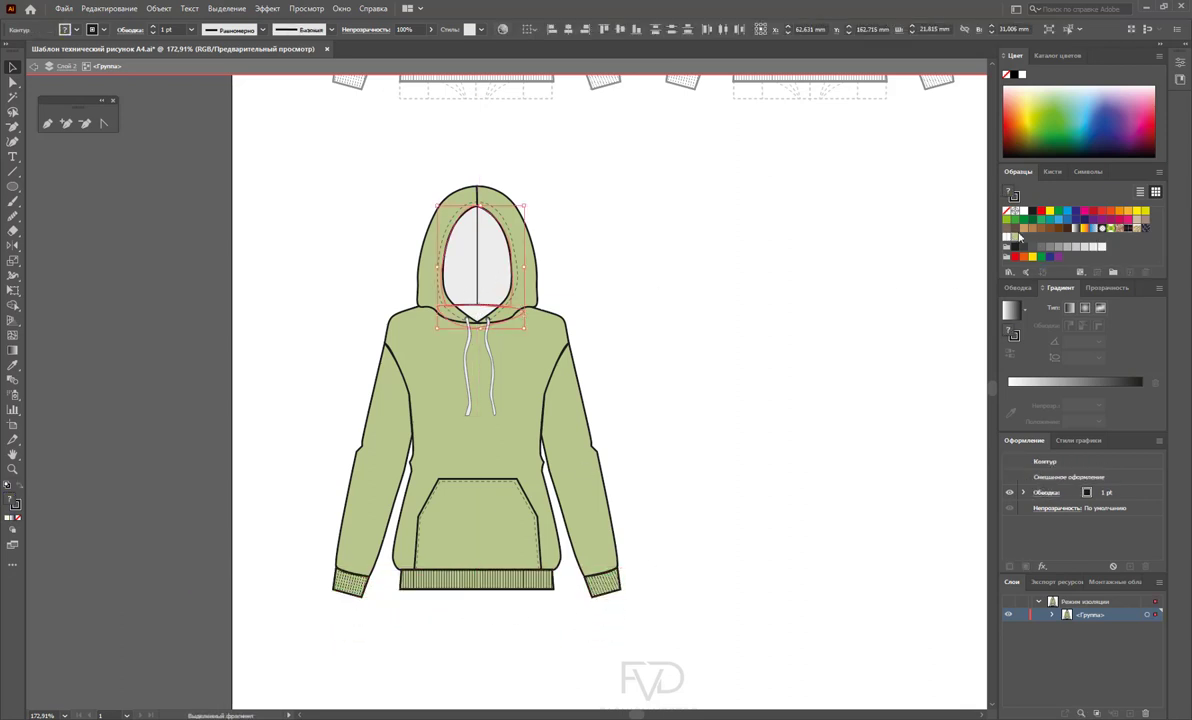
click(1016, 236)
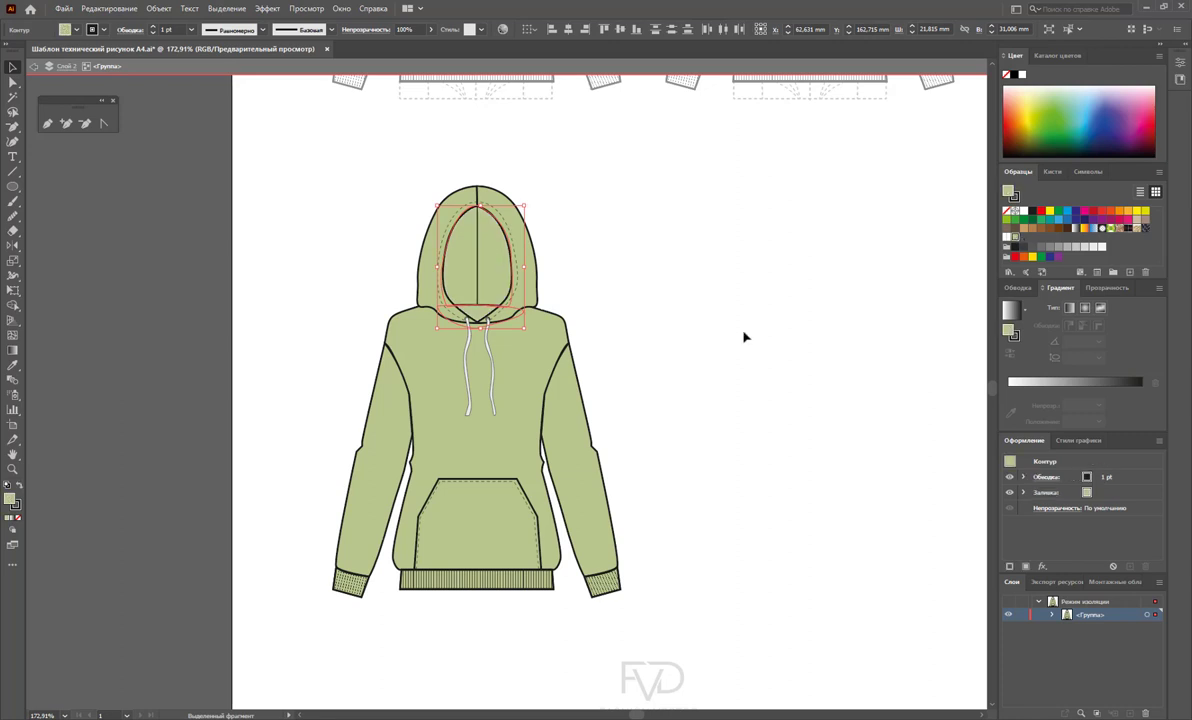
double_click(10, 499)
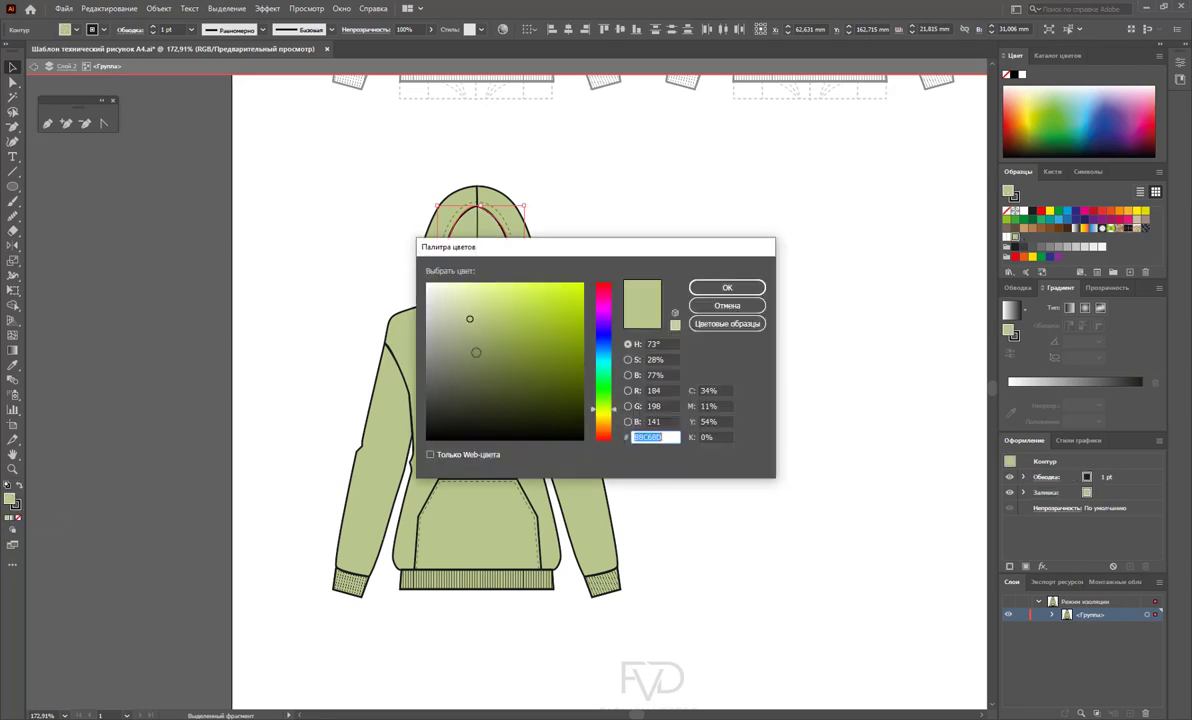
click(718, 286)
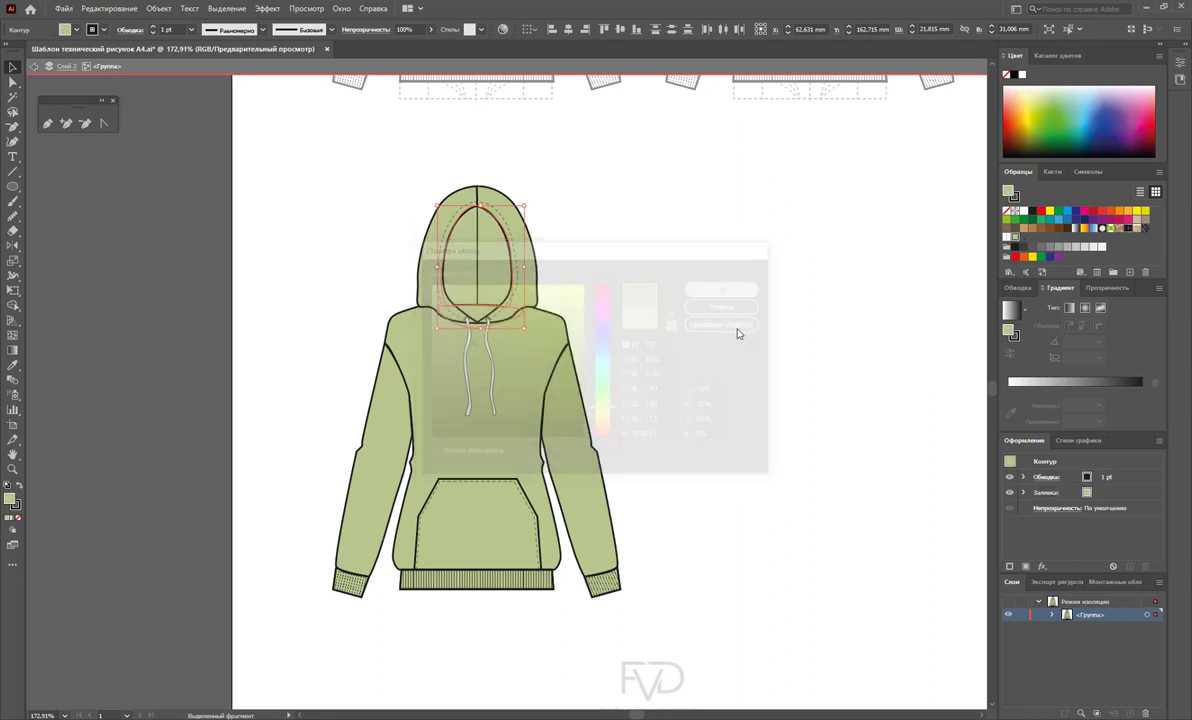
- Make the drawstrings black, exit the hoodie group and zoom out
click(467, 355)
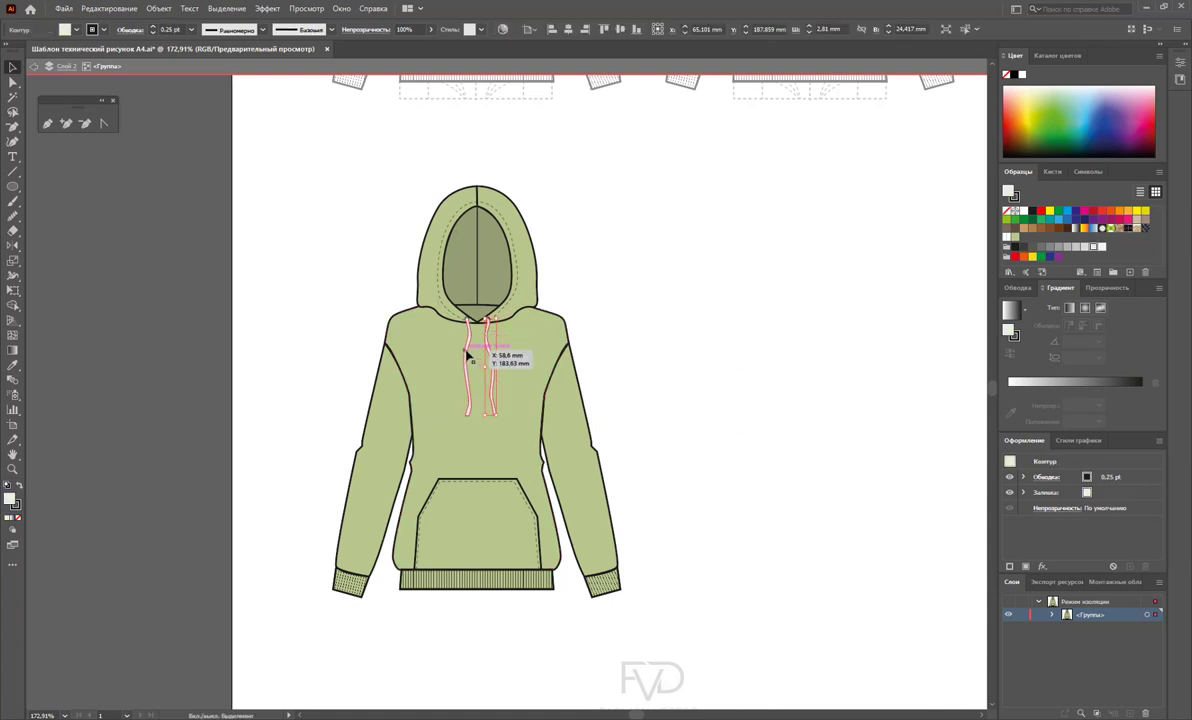
click(1028, 212)
click(748, 310)
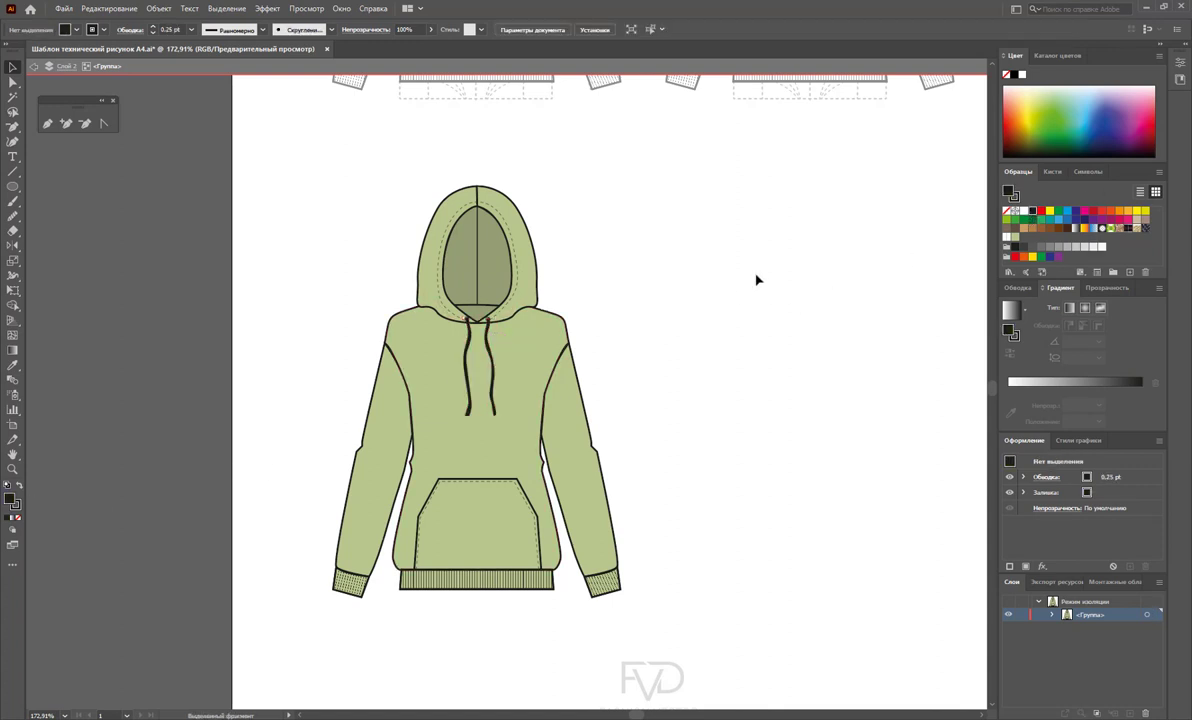
key(Escape)
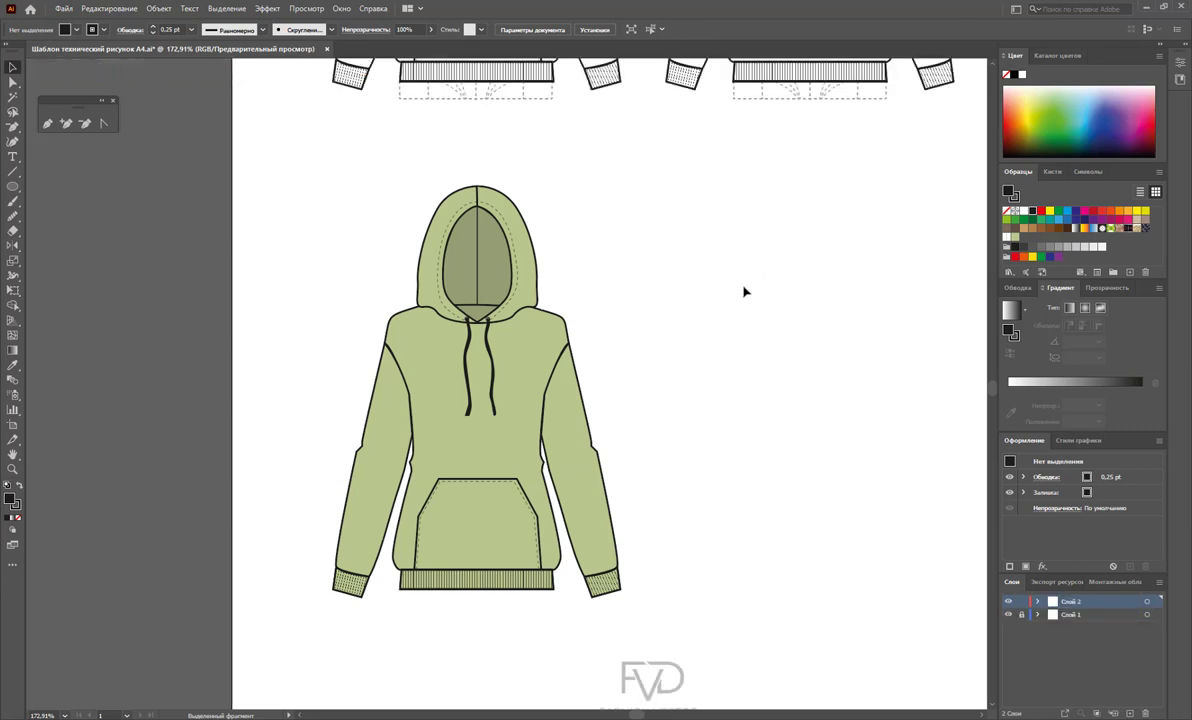
key(z)
alt+click(617, 431)
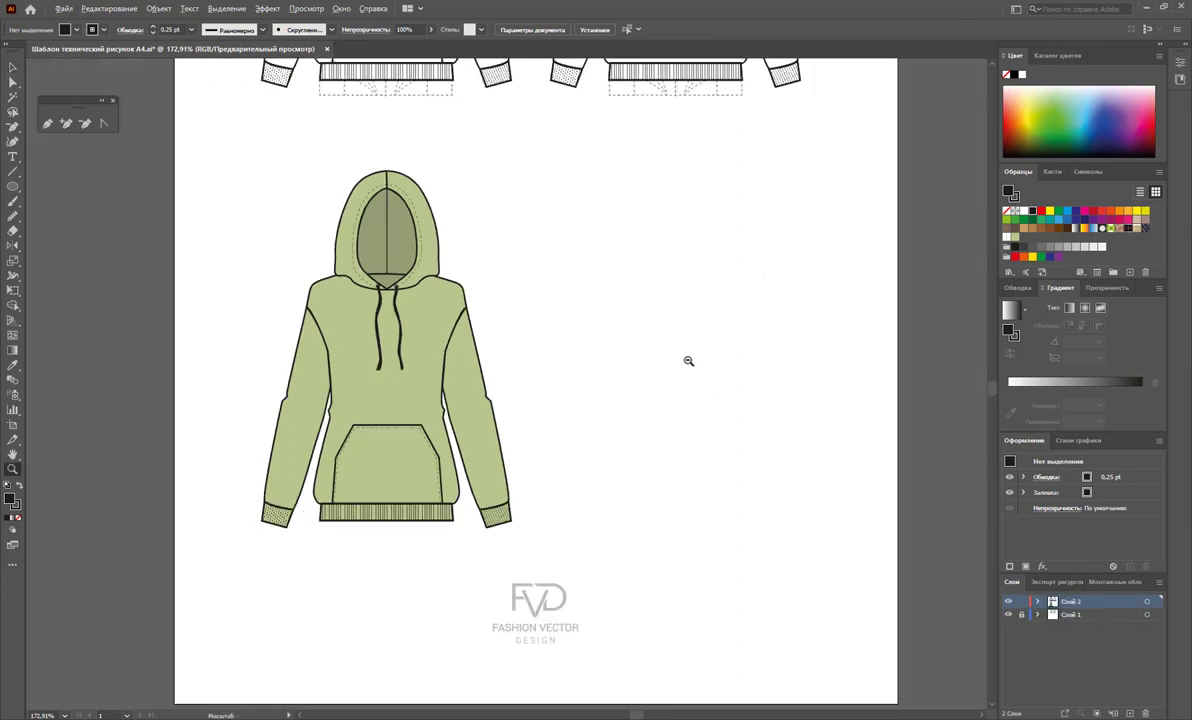
- Place a copy of the green hoodie group about 45 mm to its right, below the line drawings
alt+click(653, 334)
click(12, 67)
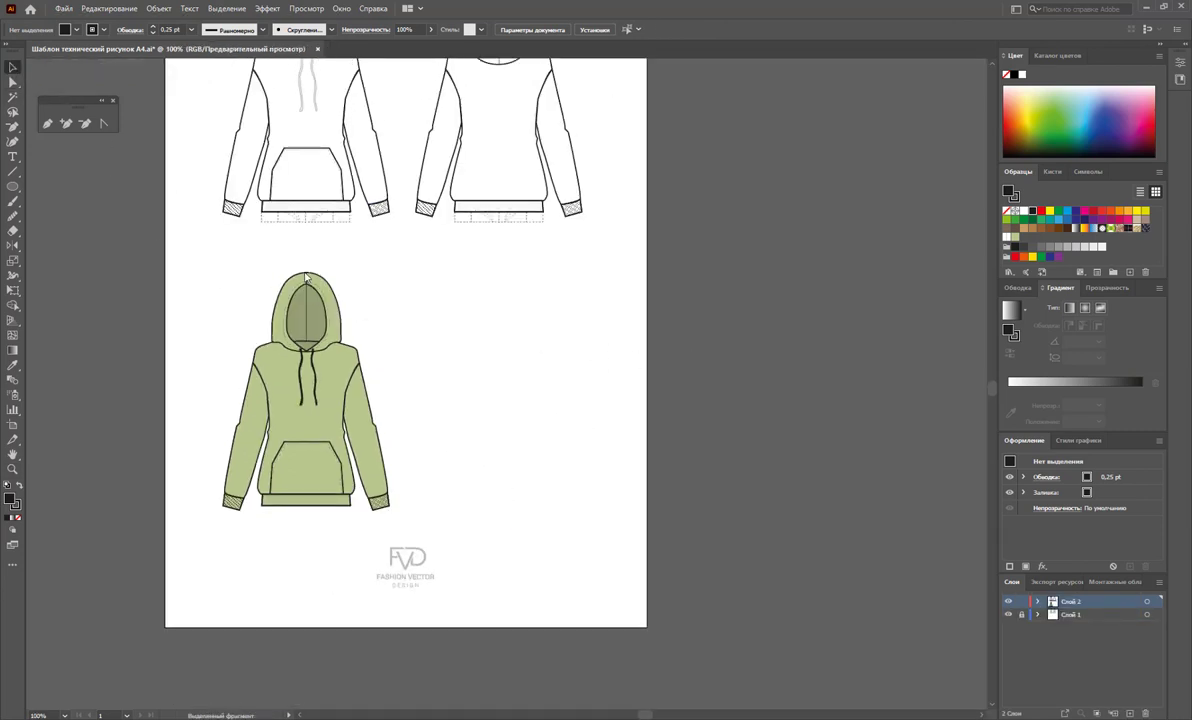
drag(415, 250, 210, 514)
mouse_move(301, 460)
mouse_down()
mouse_move(268, 460)
mouse_move(431, 460)
mouse_up()
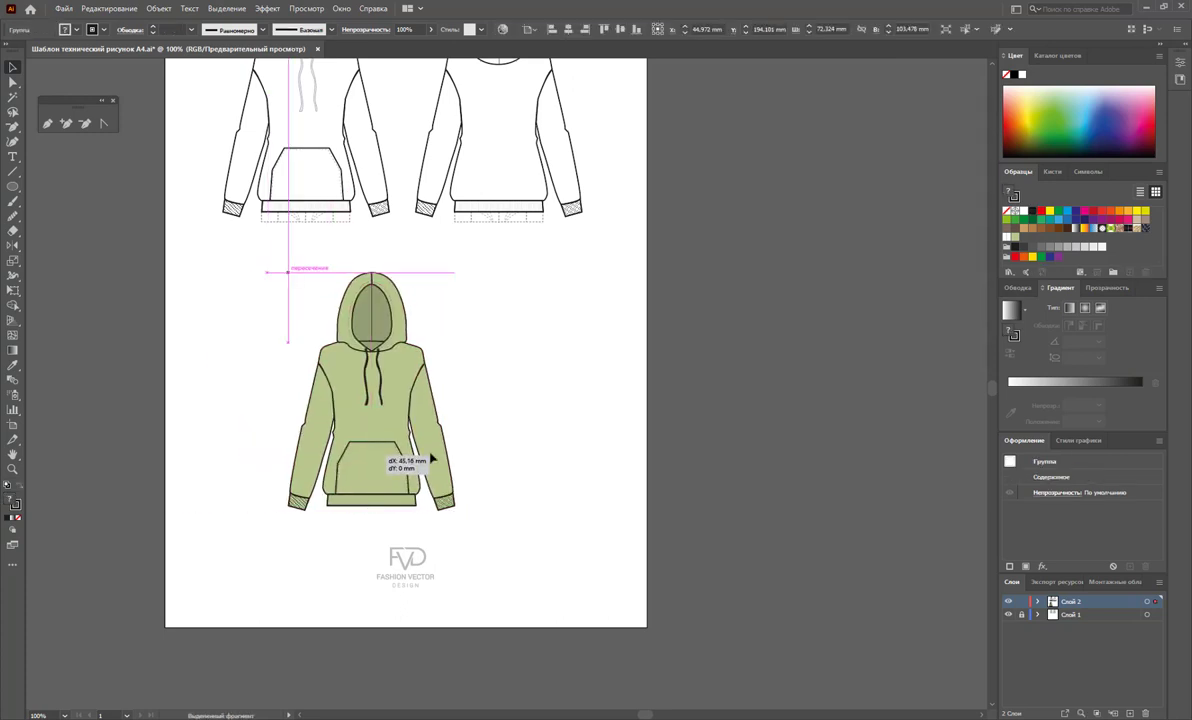
- Recolour the copied hoodie's green fills to light lavender and save that lavender as a swatch
double_click(431, 460)
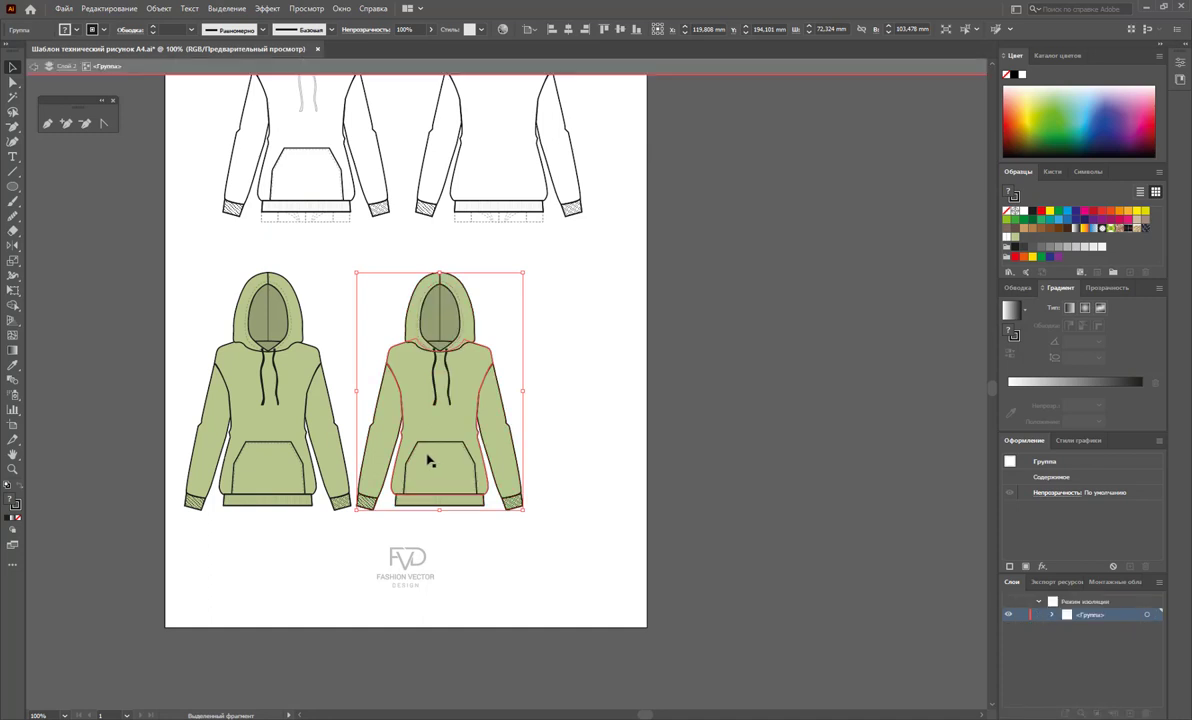
click(13, 98)
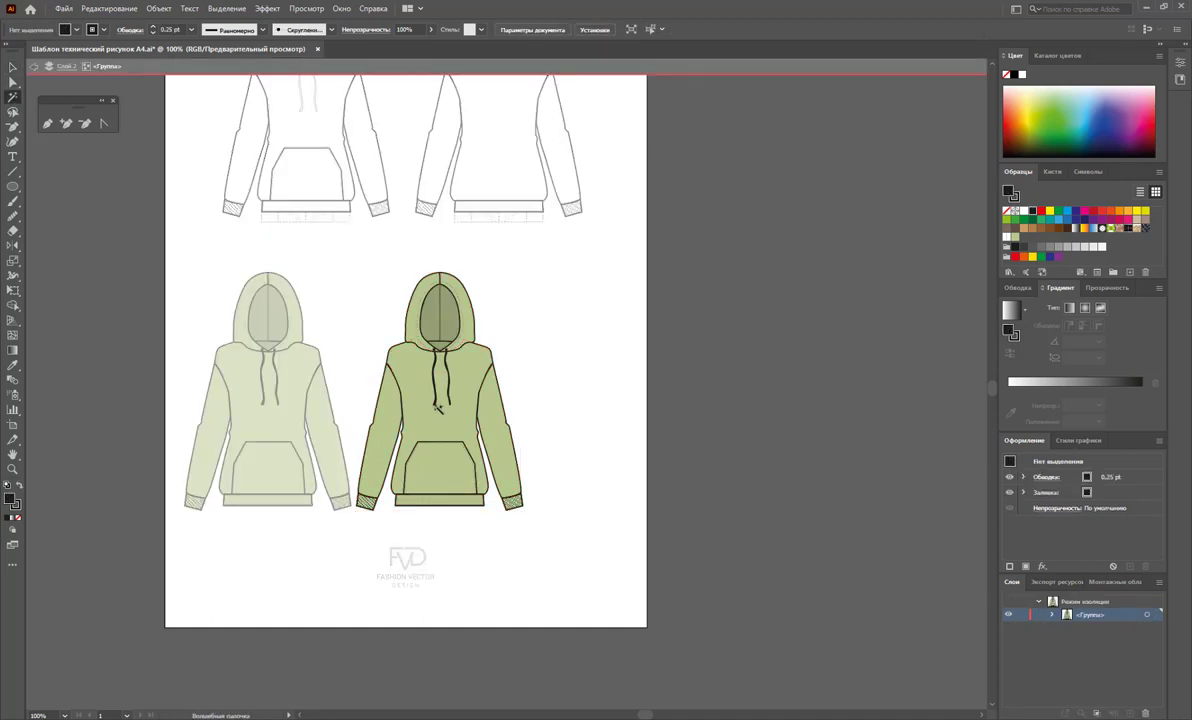
click(393, 386)
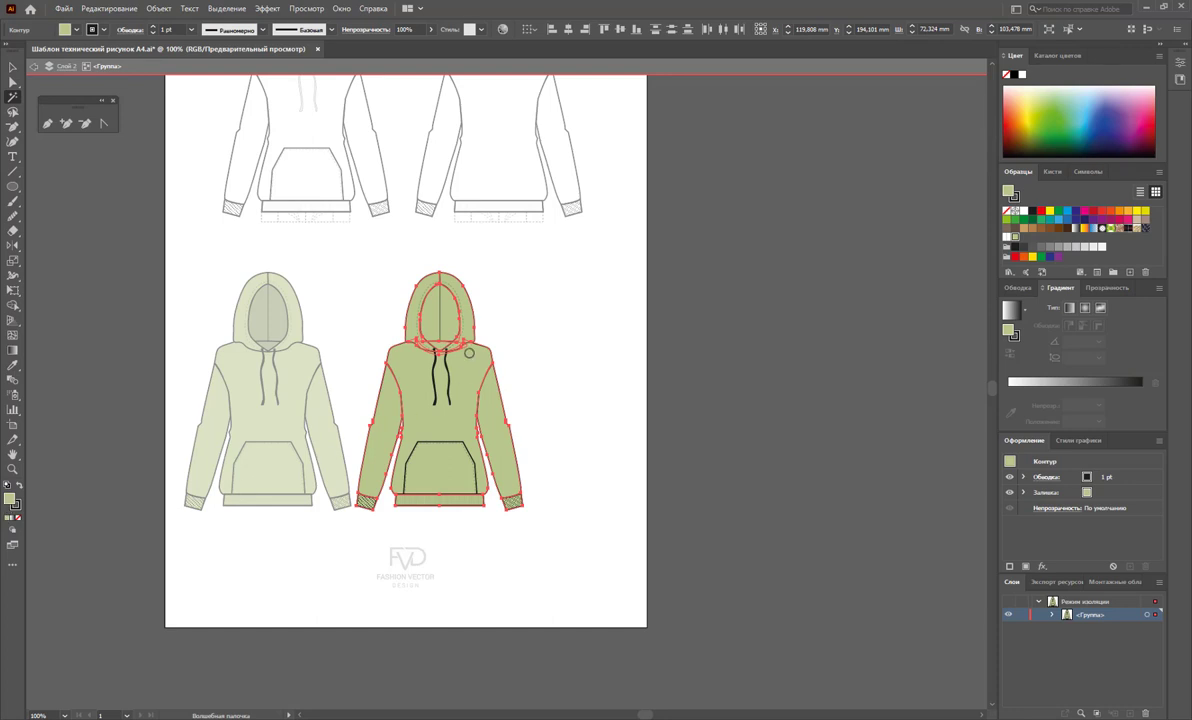
double_click(9, 500)
click(603, 319)
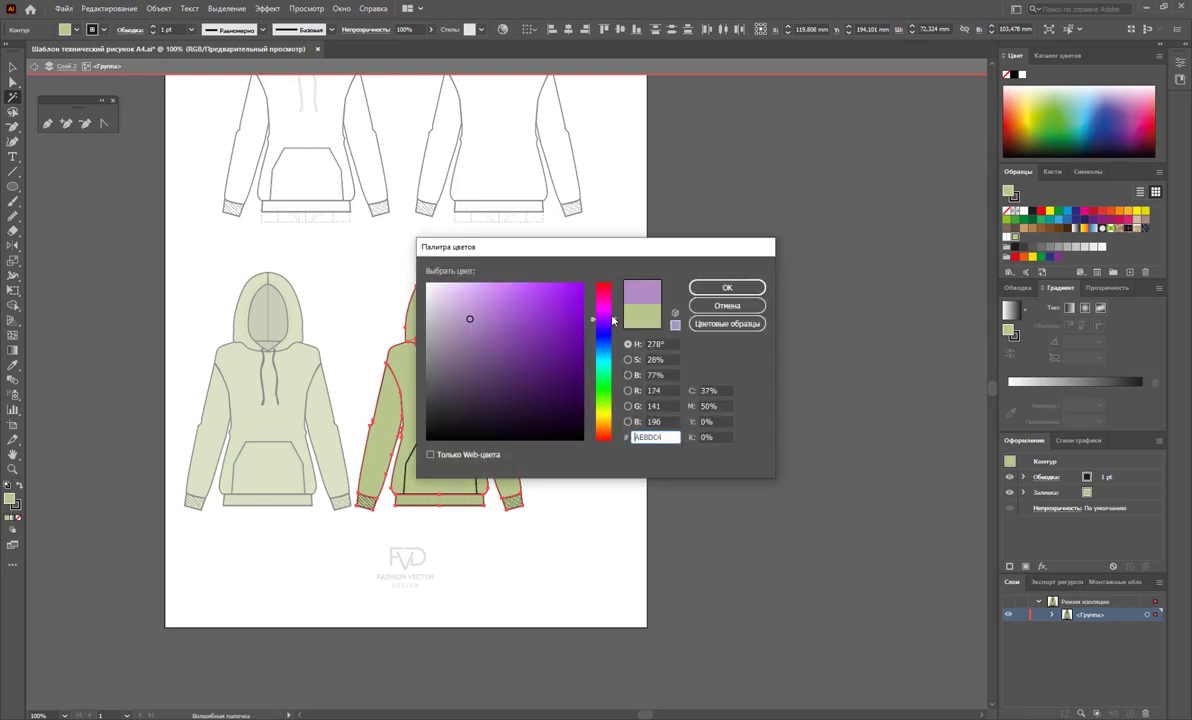
drag(466, 296, 472, 306)
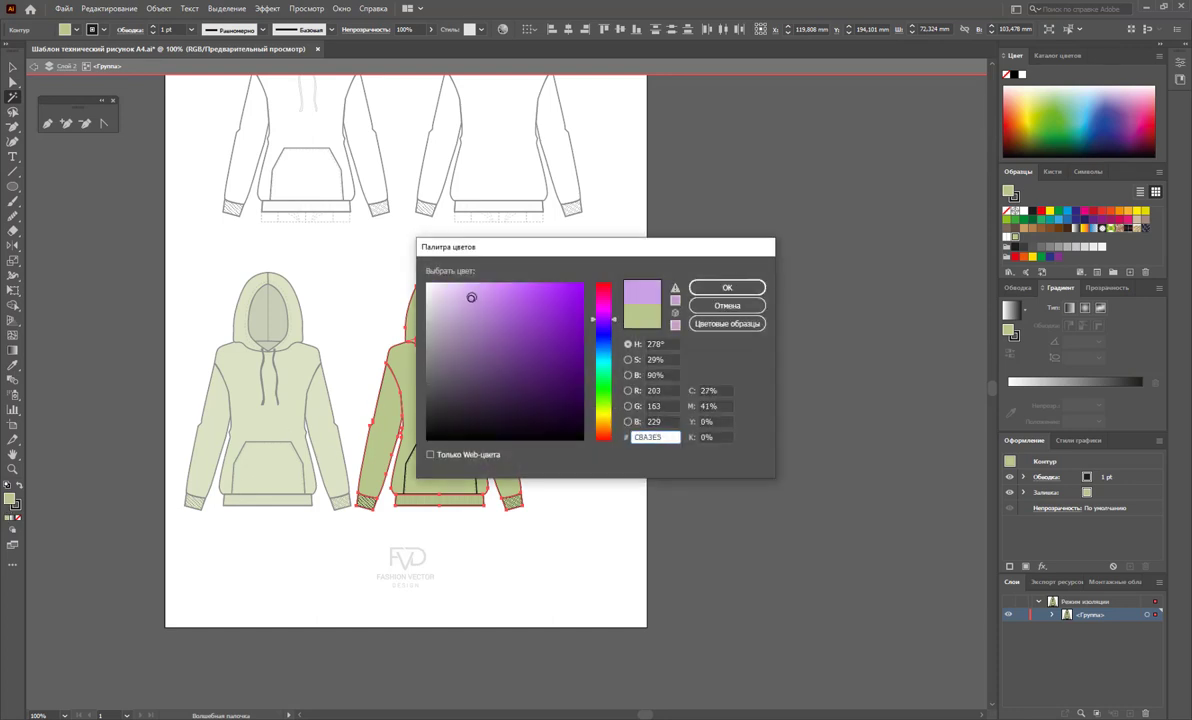
click(727, 289)
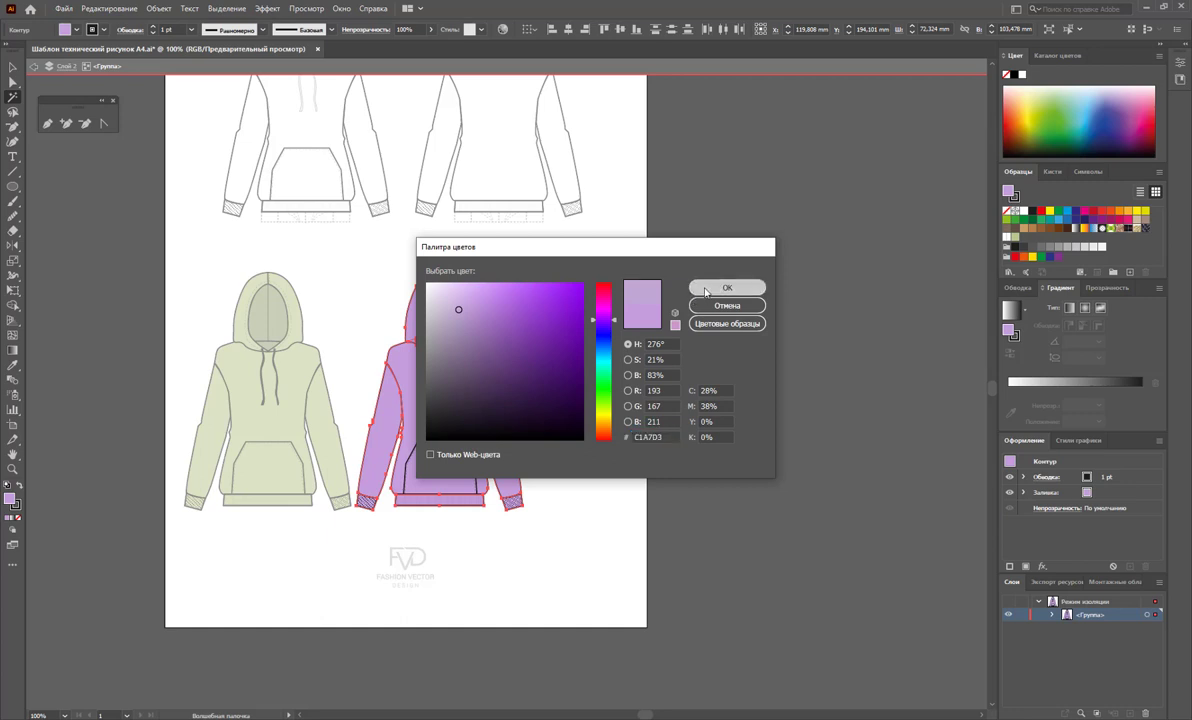
click(705, 290)
drag(9, 497, 1055, 250)
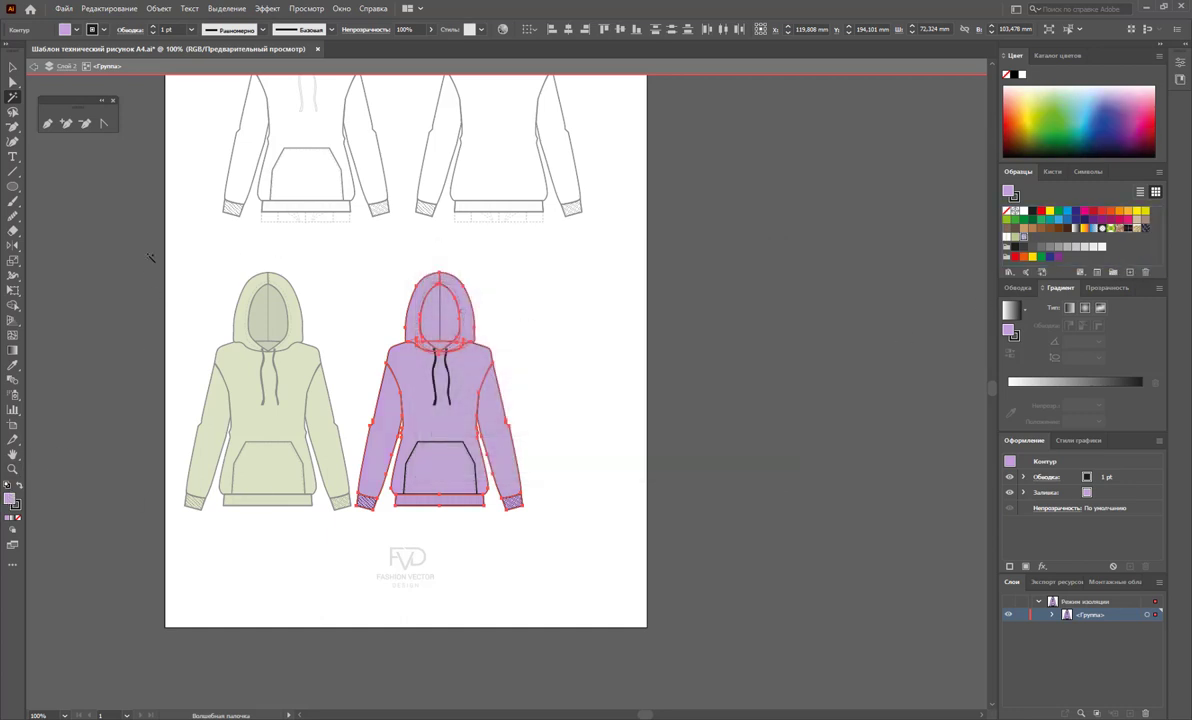
- Give the lavender hoodie's inner hood a darker lavender fill and leave isolation mode
click(13, 67)
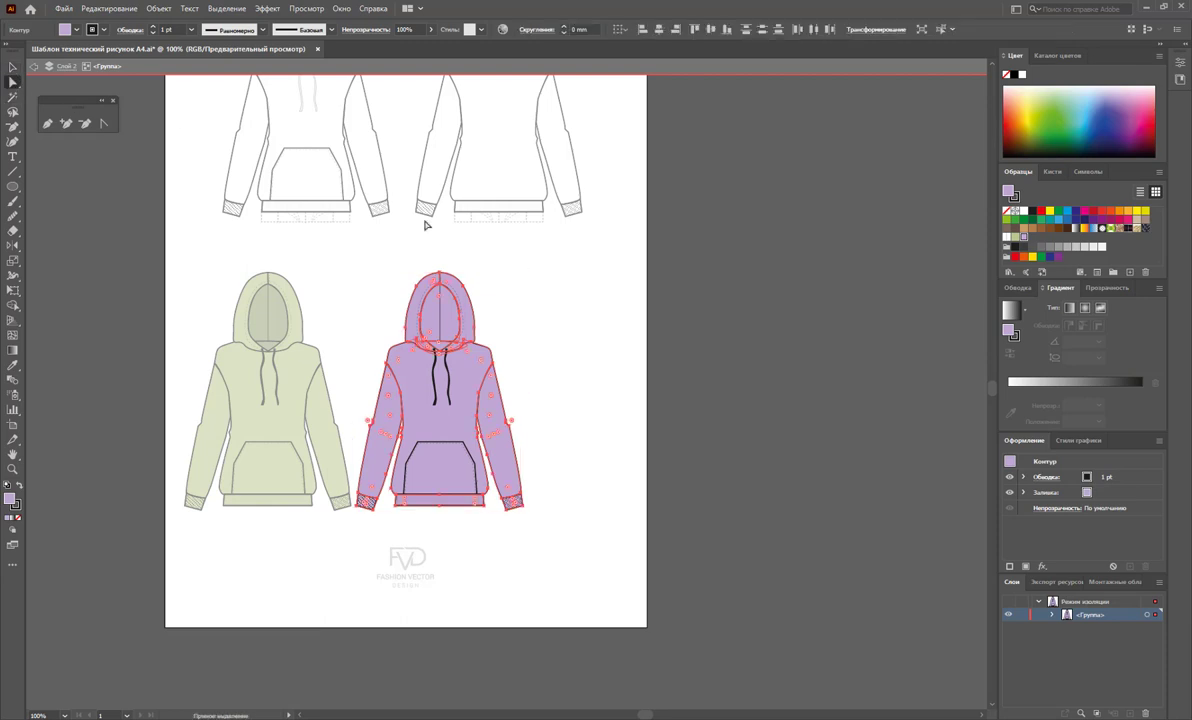
click(441, 347)
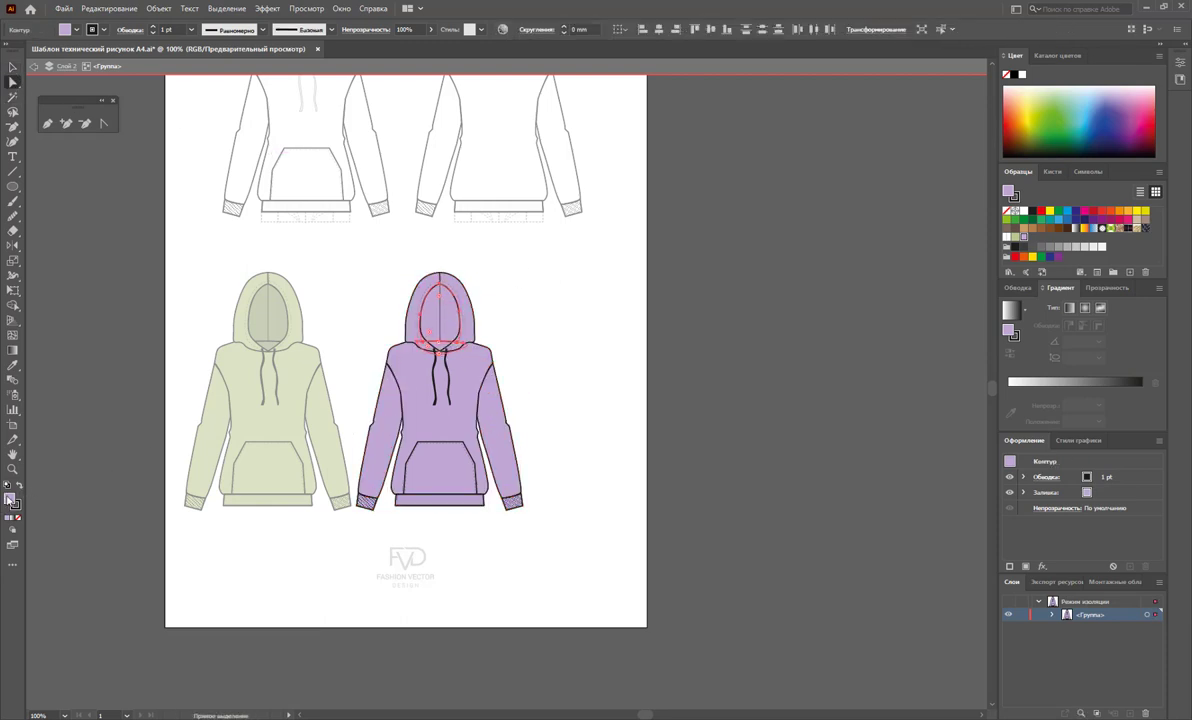
double_click(9, 498)
click(464, 331)
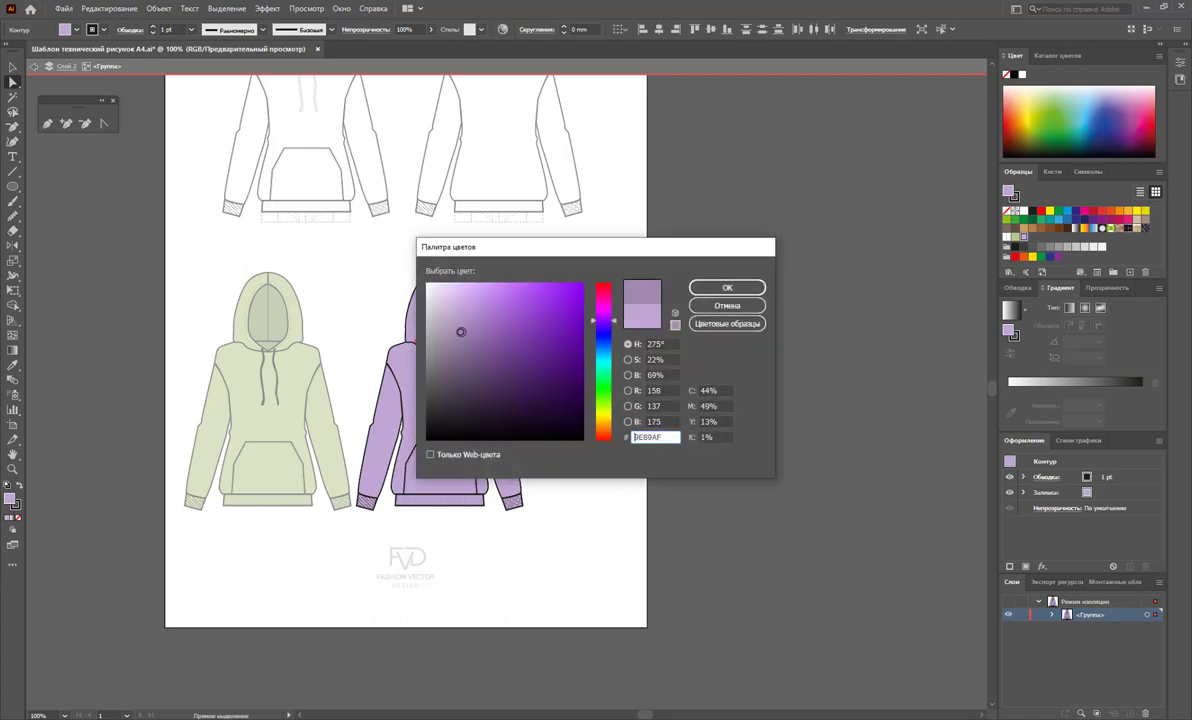
click(727, 287)
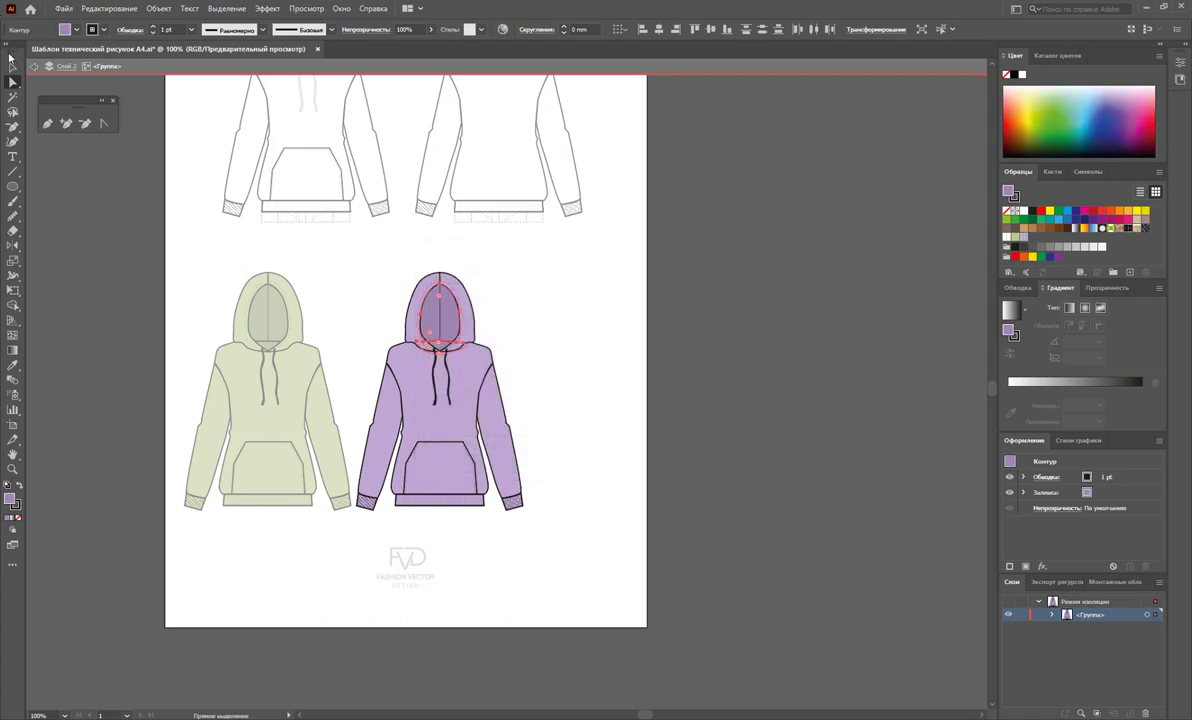
double_click(510, 344)
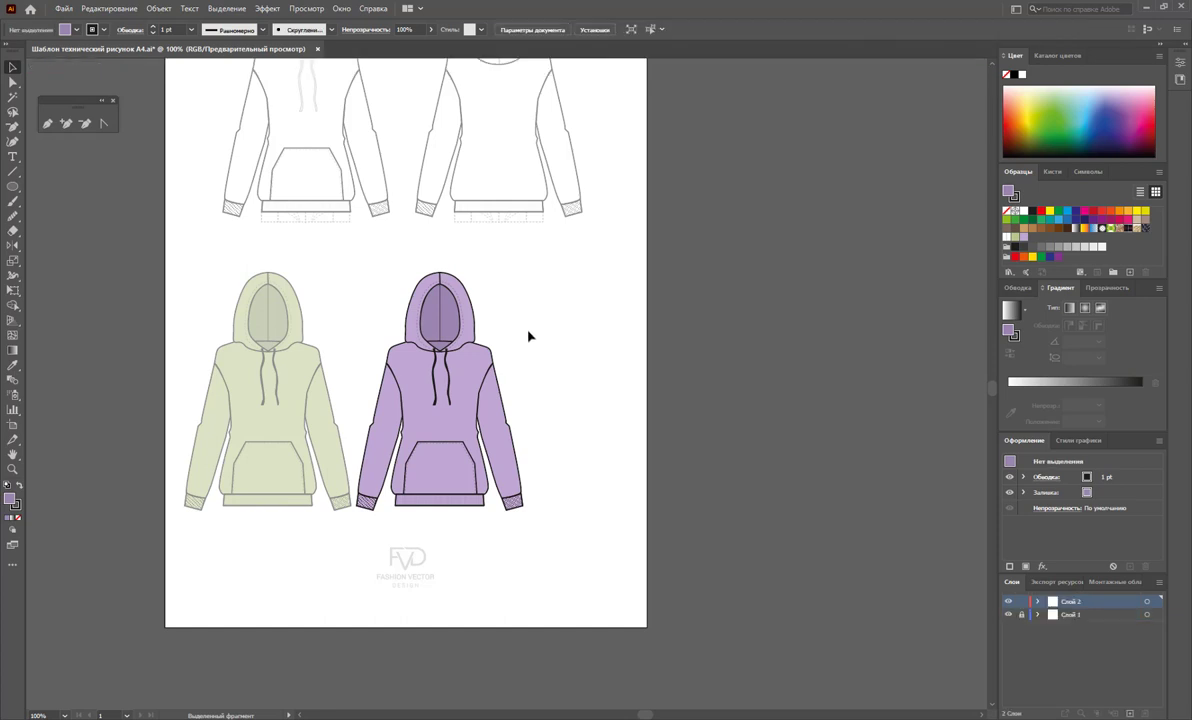
- Copy the lavender hoodie to its right and recolour the copy's fills pale yellow (EFE8A8)
mouse_move(567, 280)
mouse_down()
mouse_move(370, 495)
mouse_move(541, 483)
mouse_up()
double_click(627, 445)
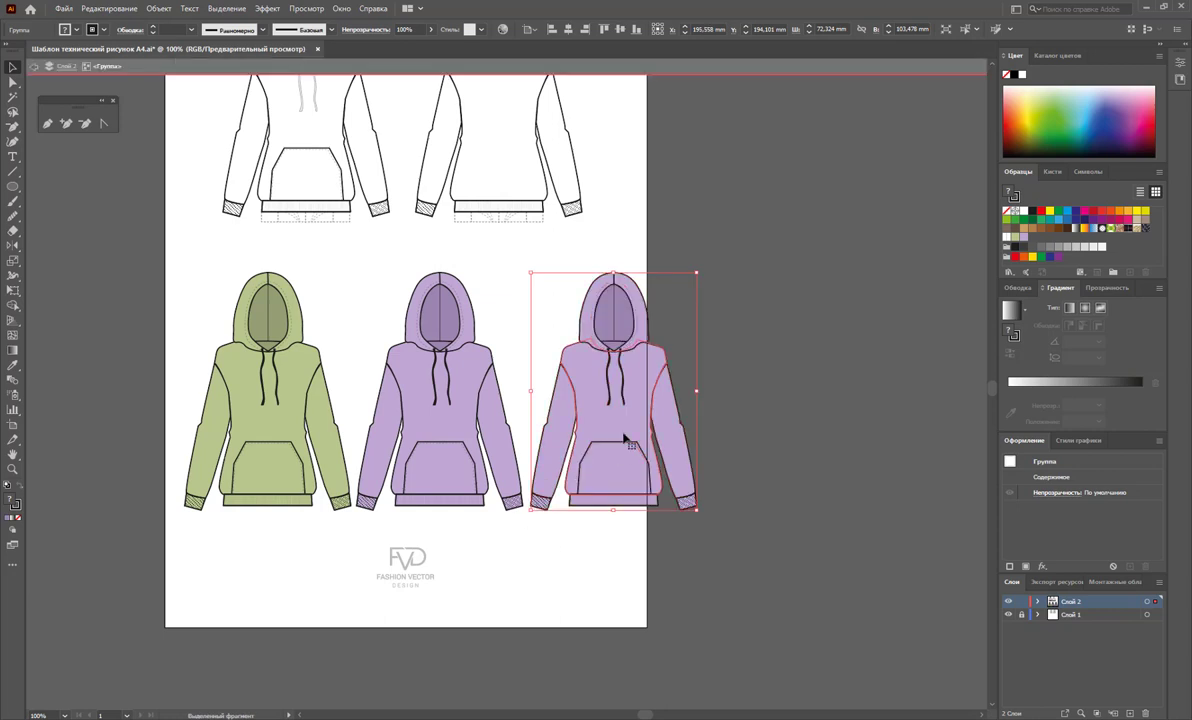
click(13, 97)
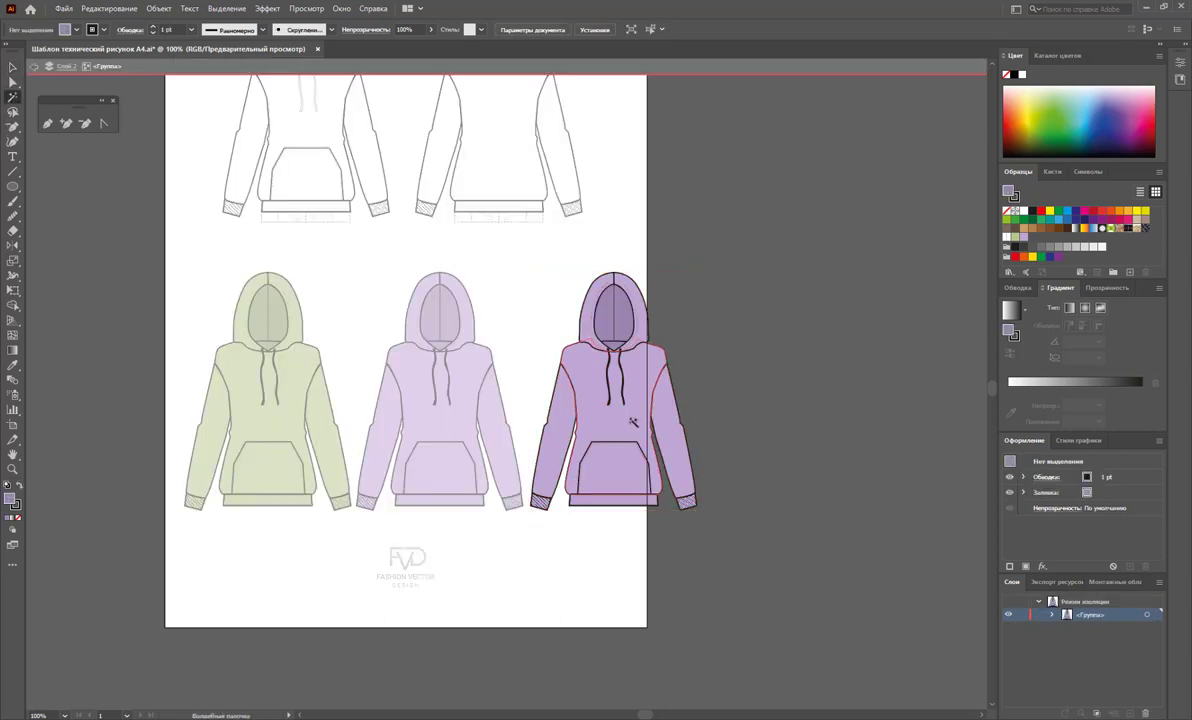
click(630, 421)
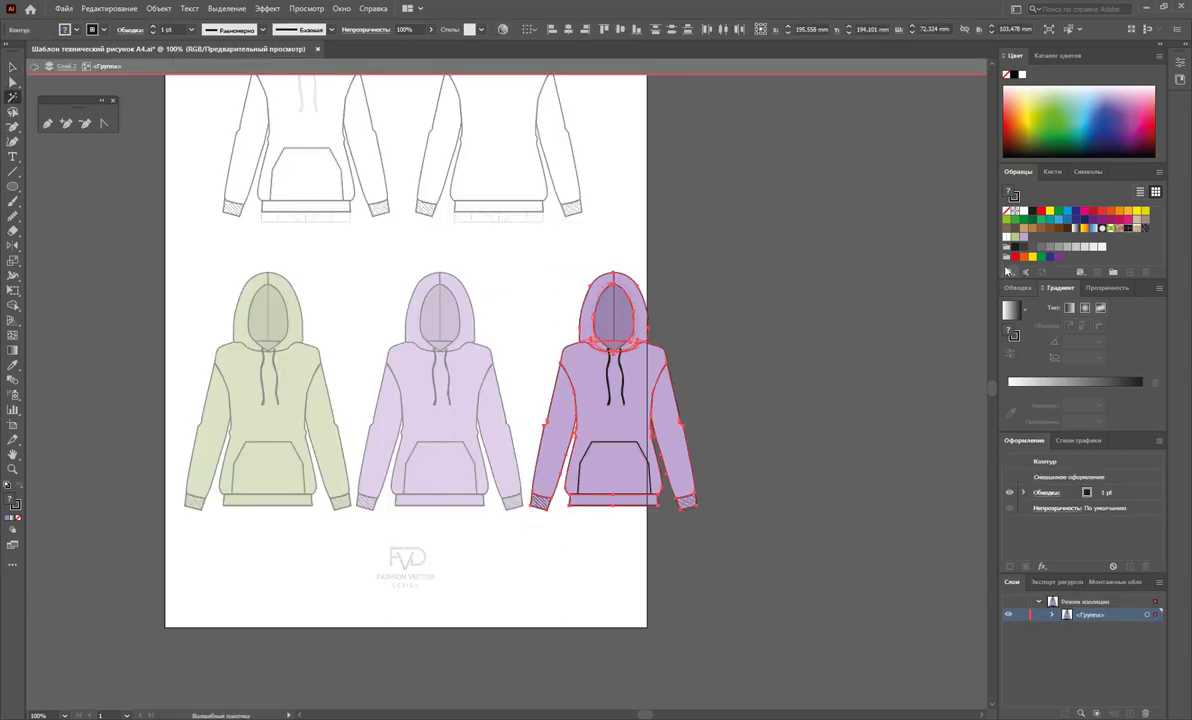
click(1049, 210)
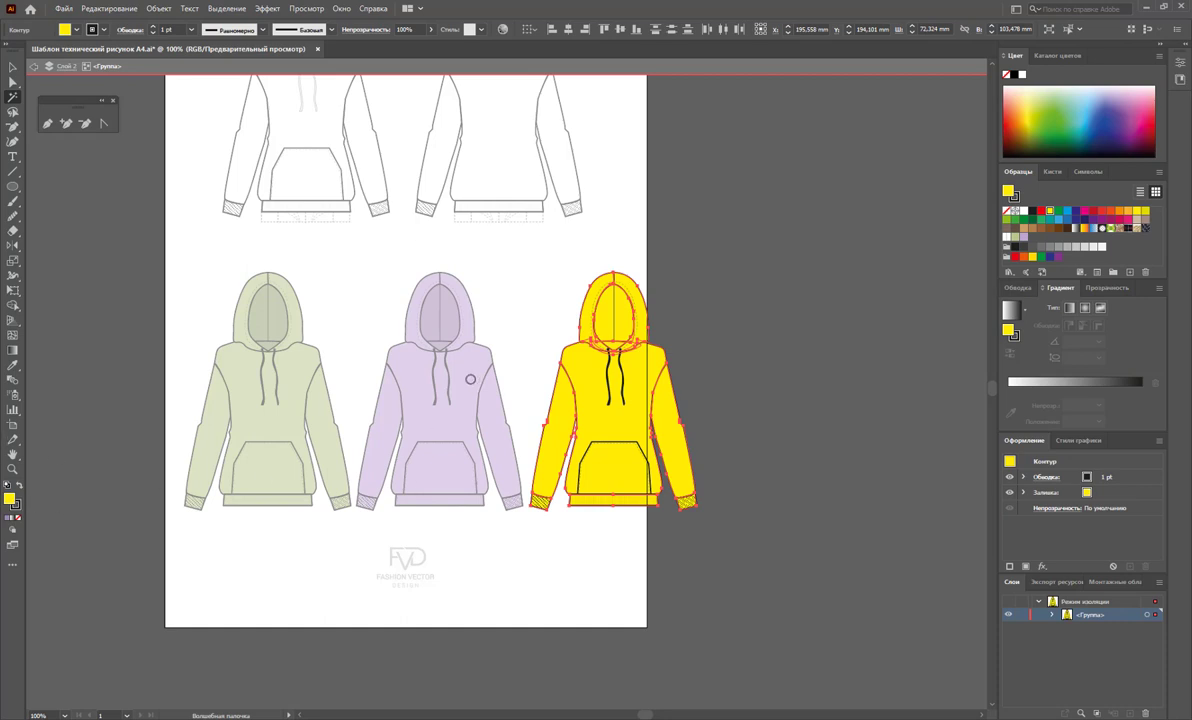
double_click(9, 497)
drag(487, 322, 474, 291)
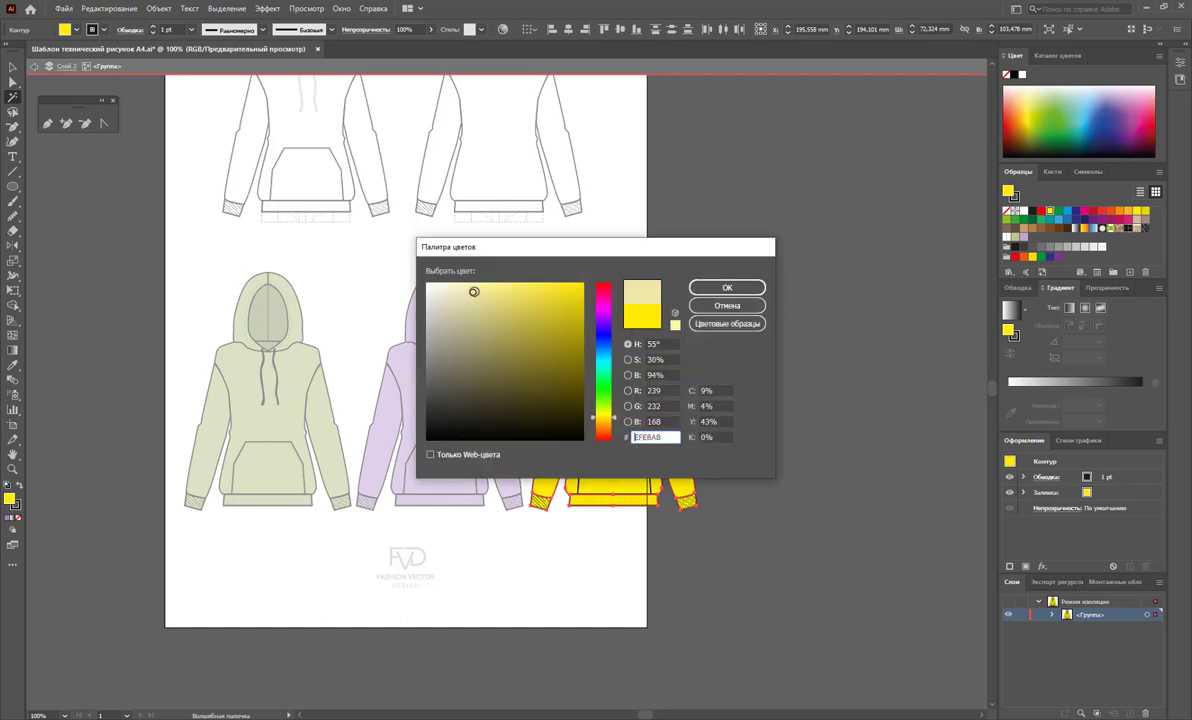
click(727, 287)
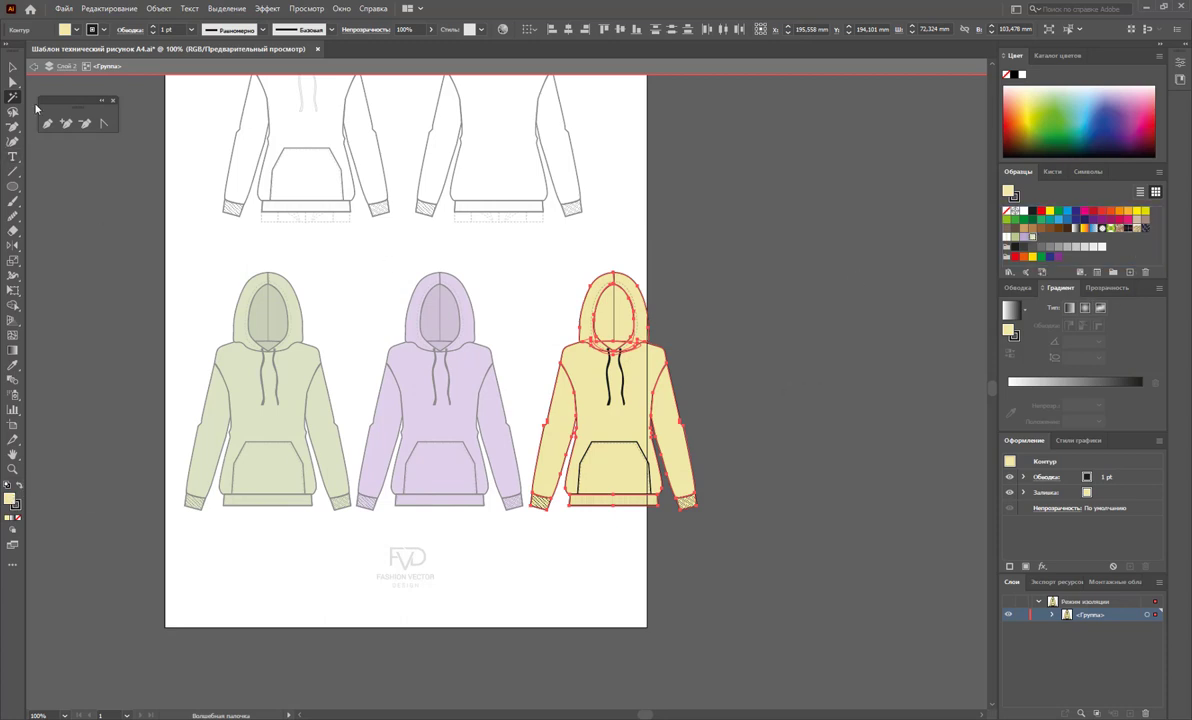
- Give the yellow hoodie's inner hood a slightly darker yellow and leave isolation mode
key(a)
click(742, 226)
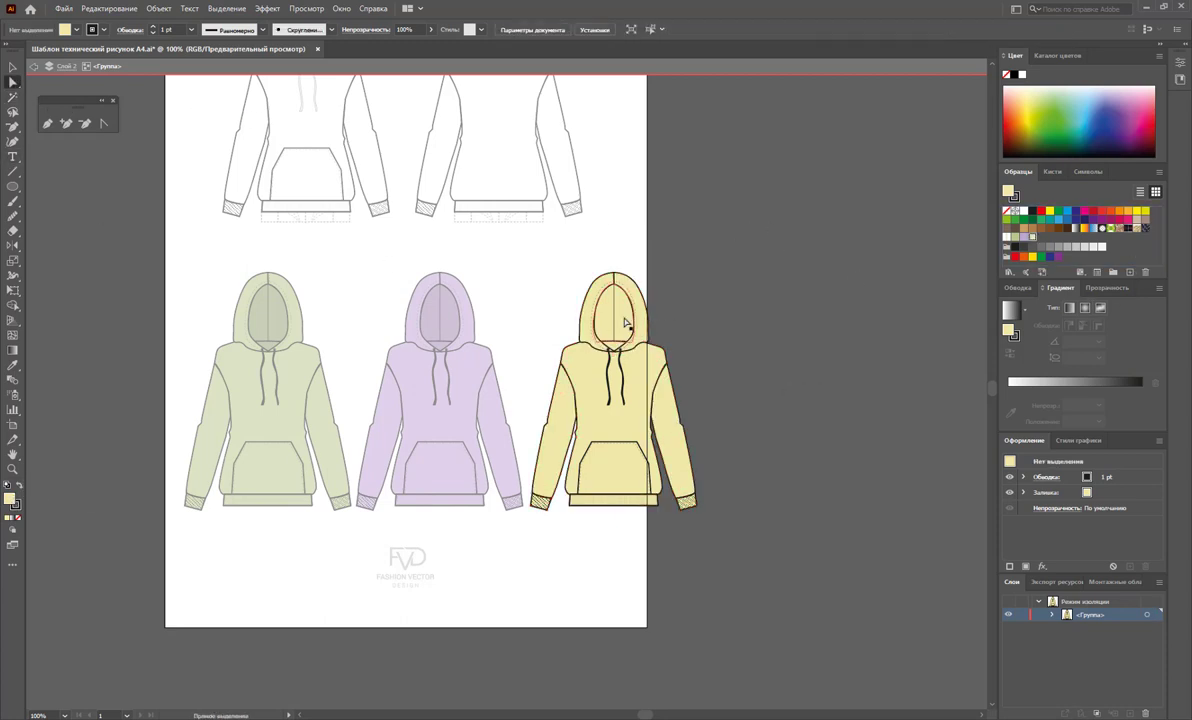
click(617, 346)
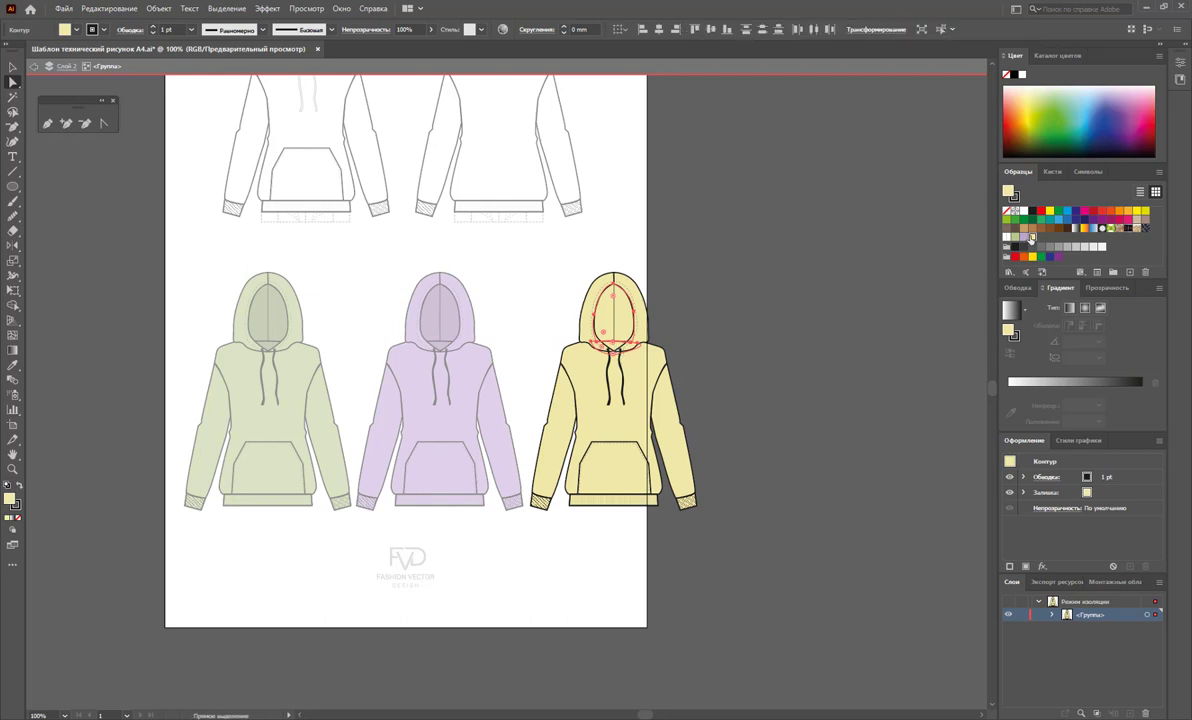
double_click(10, 498)
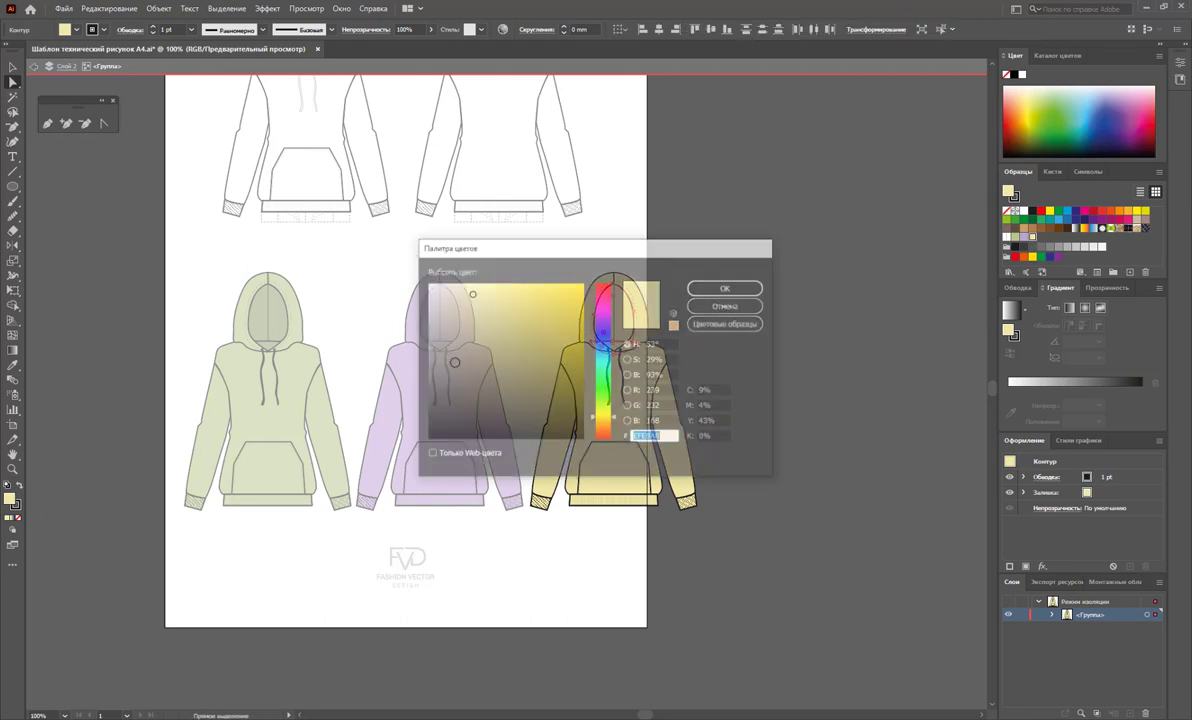
click(727, 288)
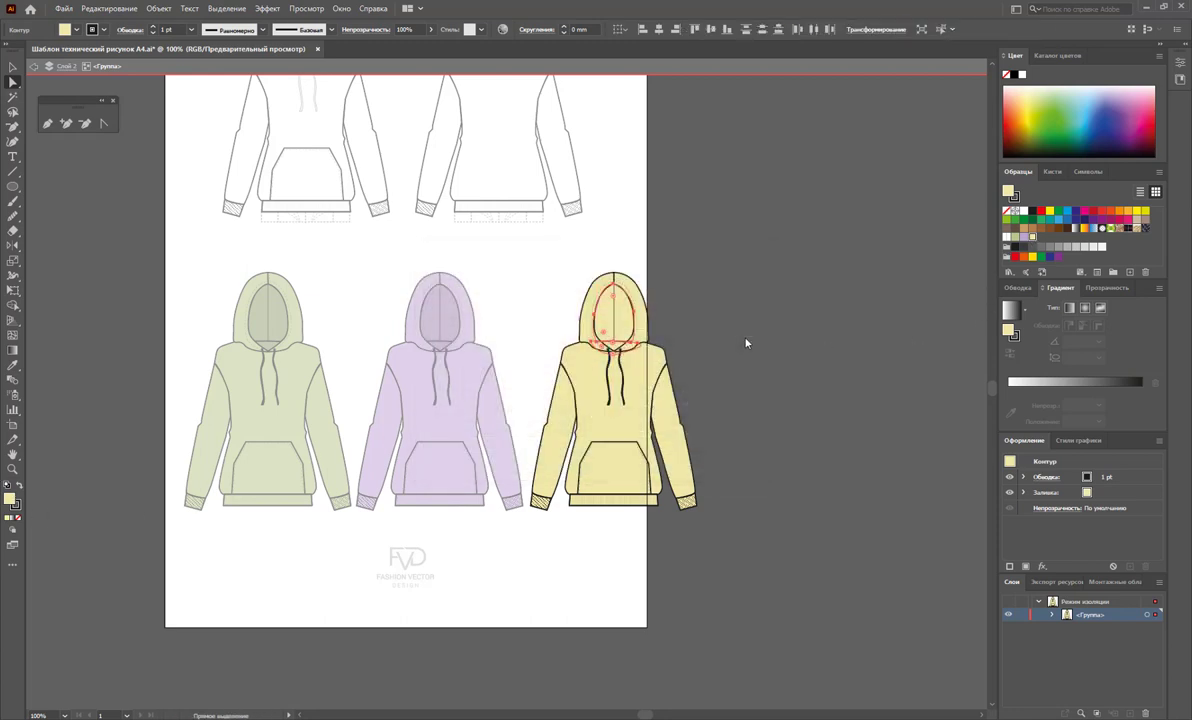
double_click(745, 342)
- Widen the artboard on both sides and shift the three coloured hoodies left onto it
key(z)
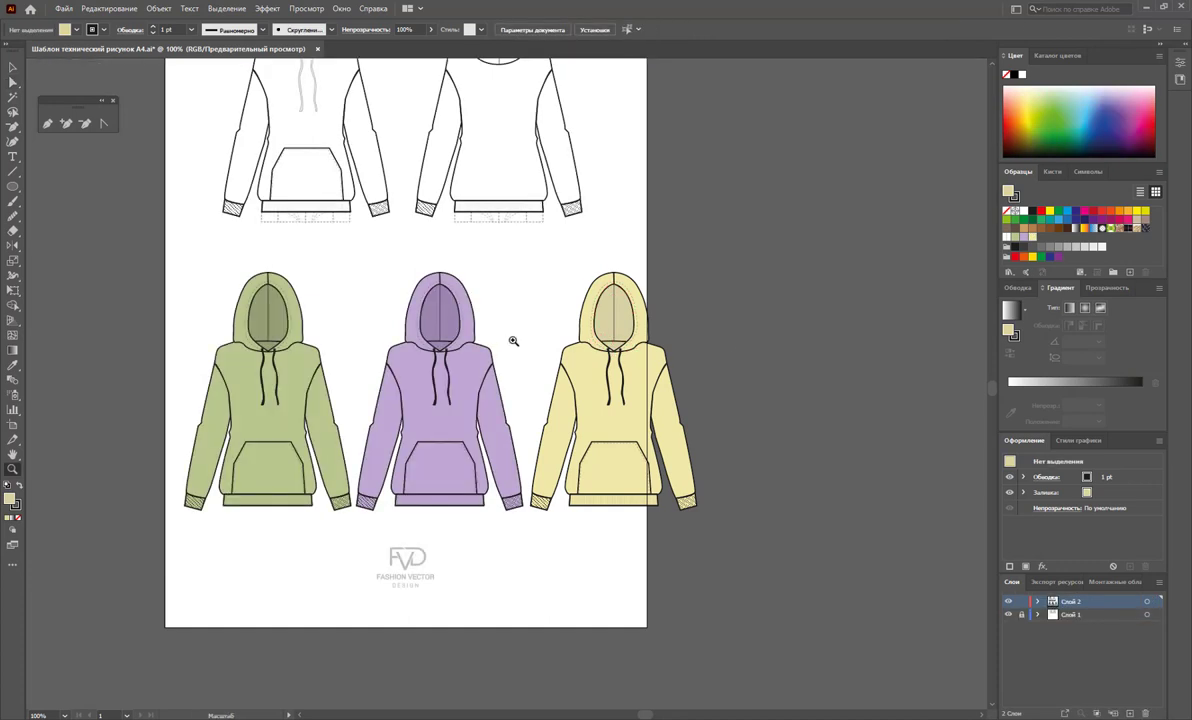
alt+click(418, 326)
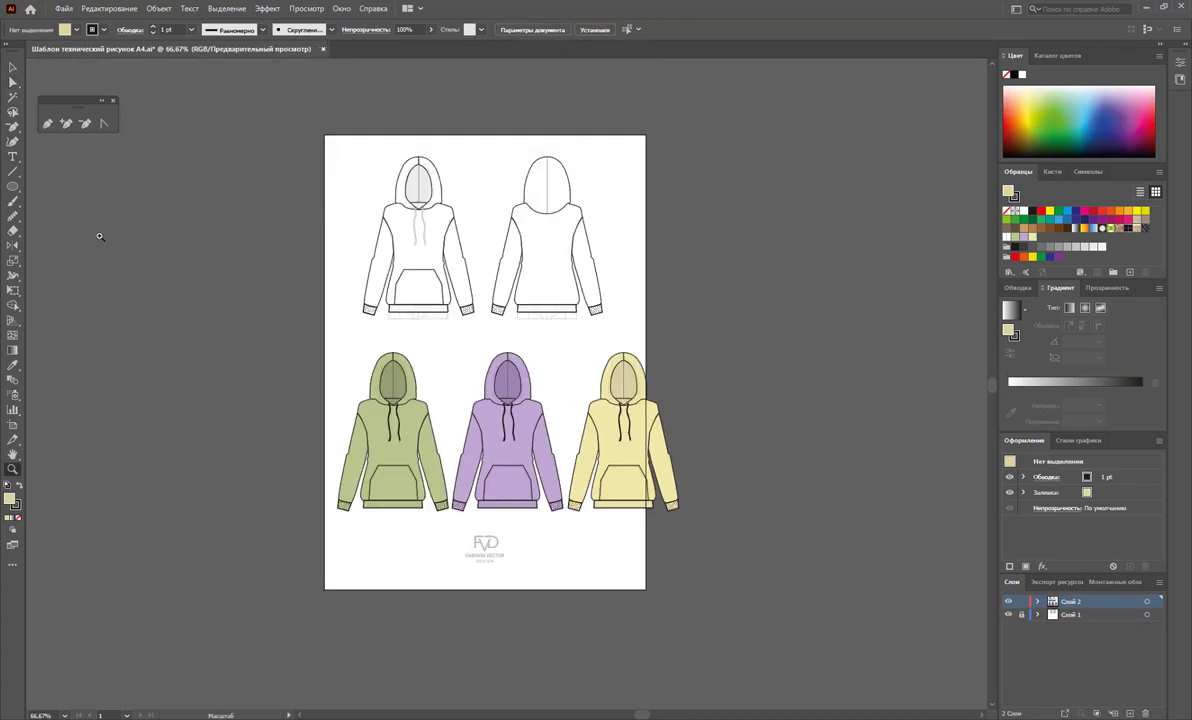
click(13, 424)
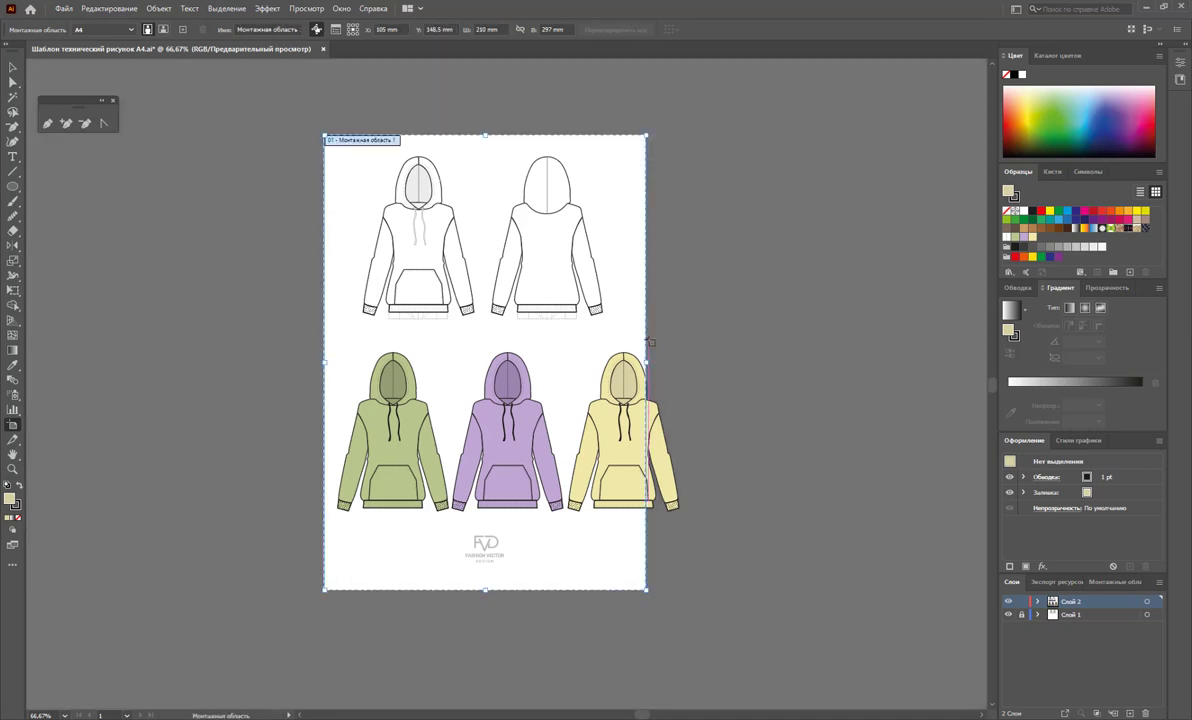
drag(647, 363, 662, 363)
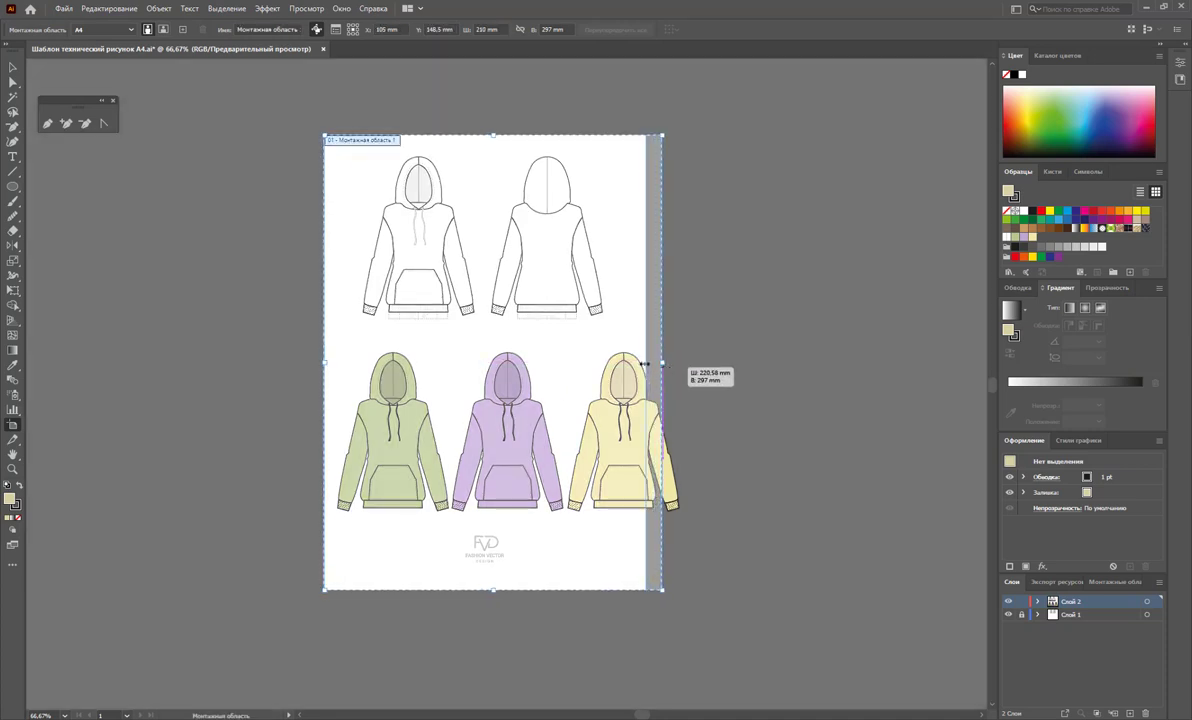
drag(327, 361, 304, 361)
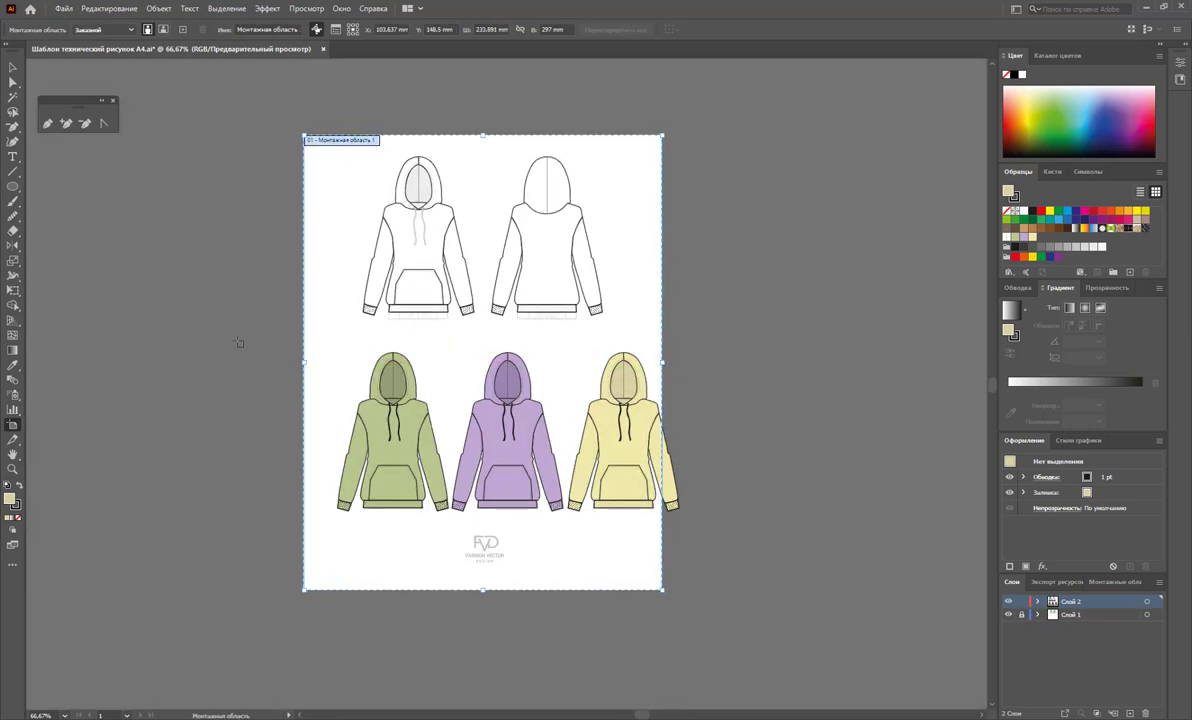
click(10, 69)
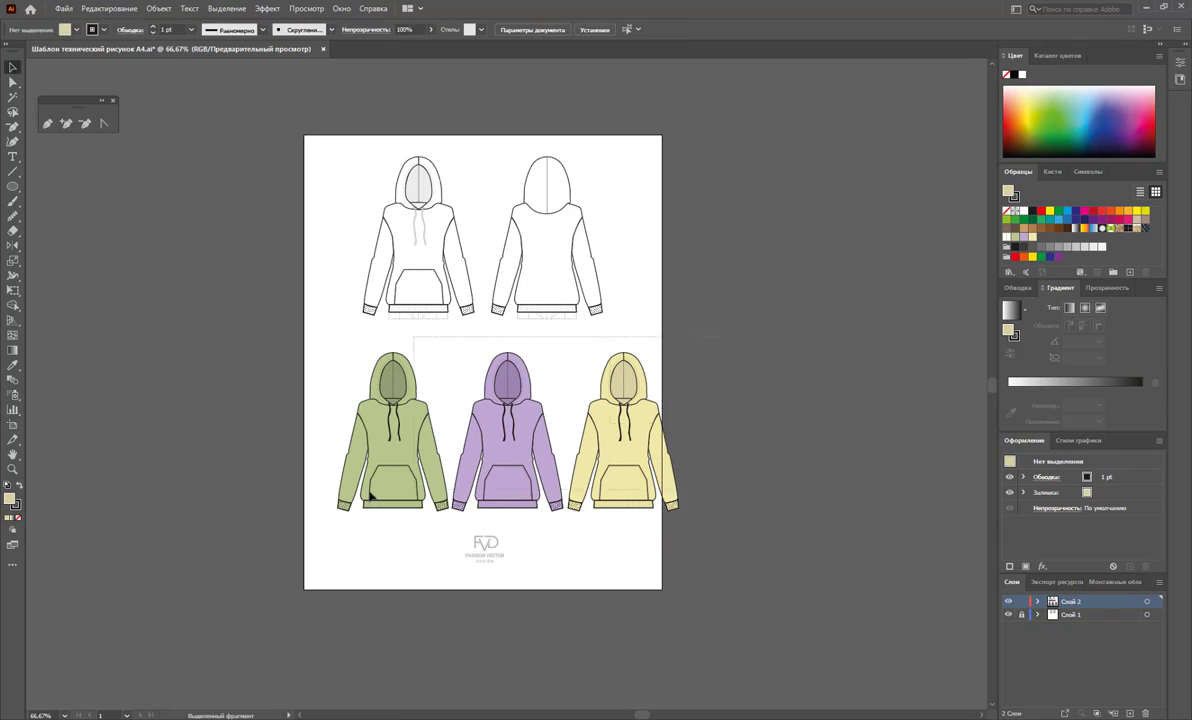
drag(616, 312, 312, 488)
drag(403, 503, 381, 496)
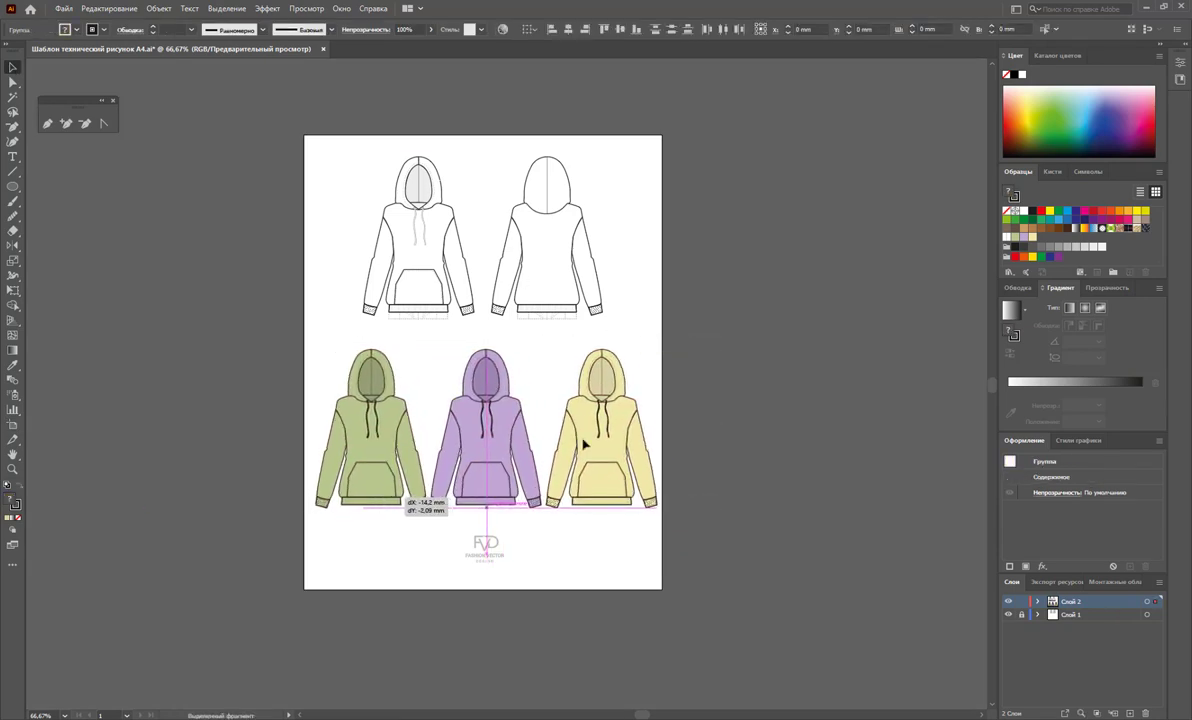
click(683, 386)
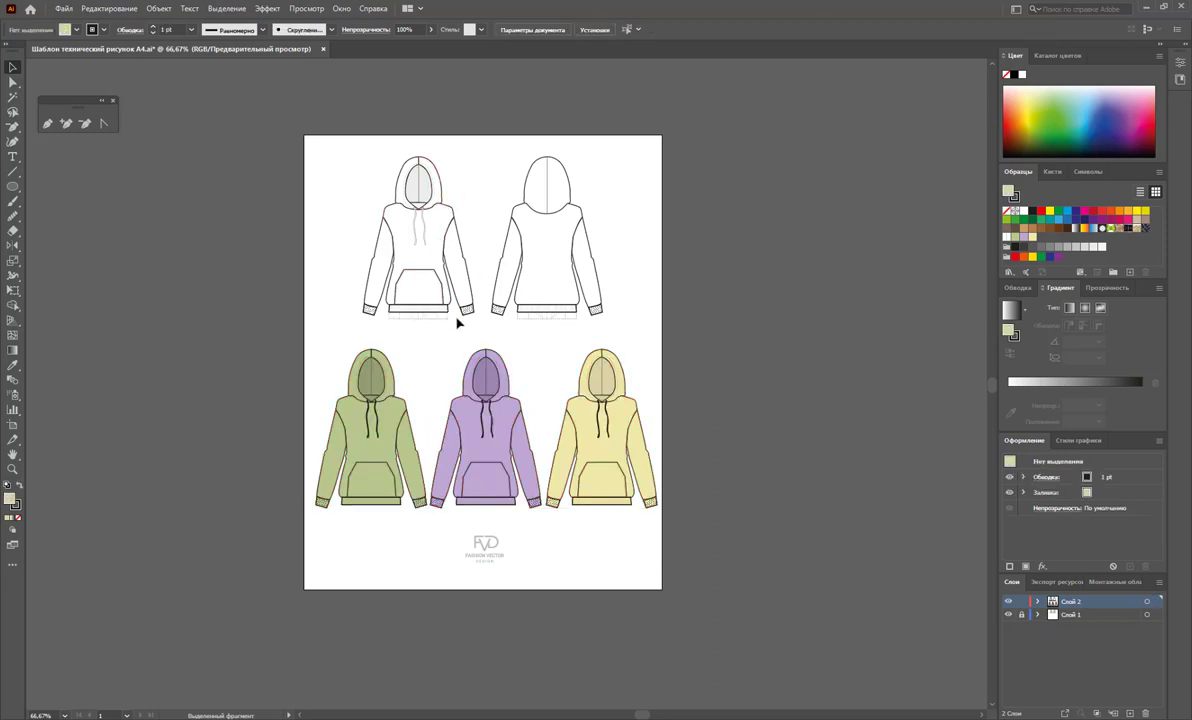
- Widen the artboard edges further past the hoodies and fit the page in the window
click(13, 425)
drag(303, 364, 300, 364)
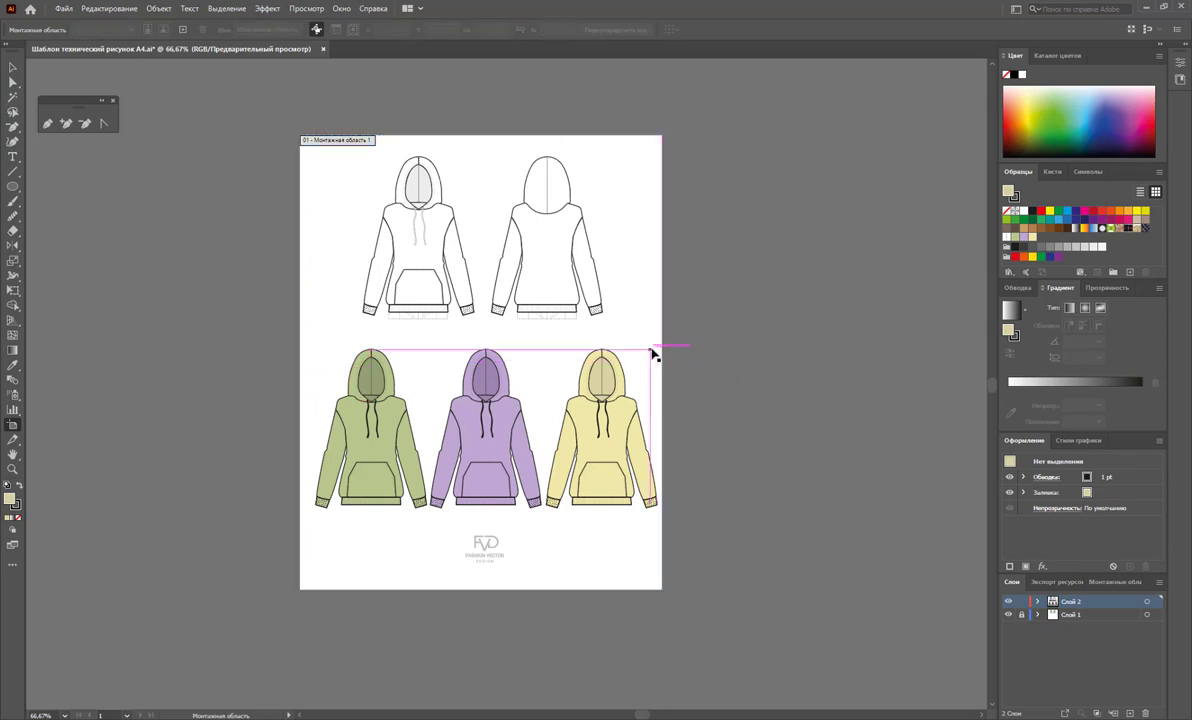
drag(659, 368, 667, 363)
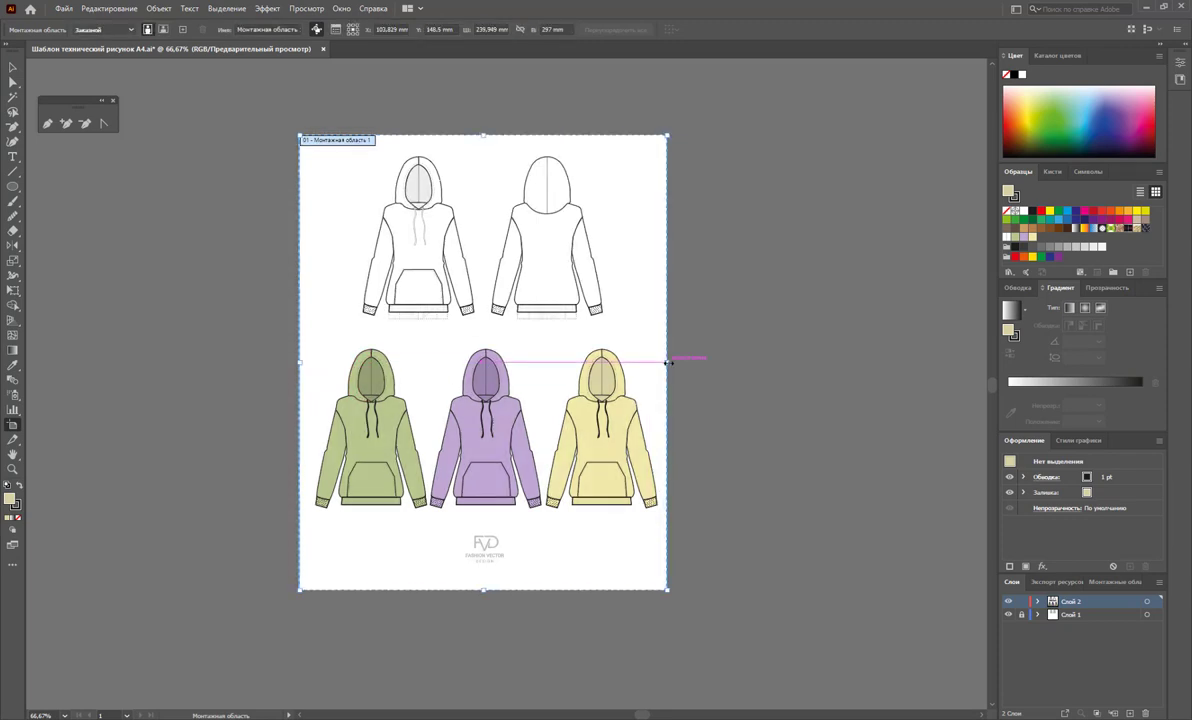
click(12, 68)
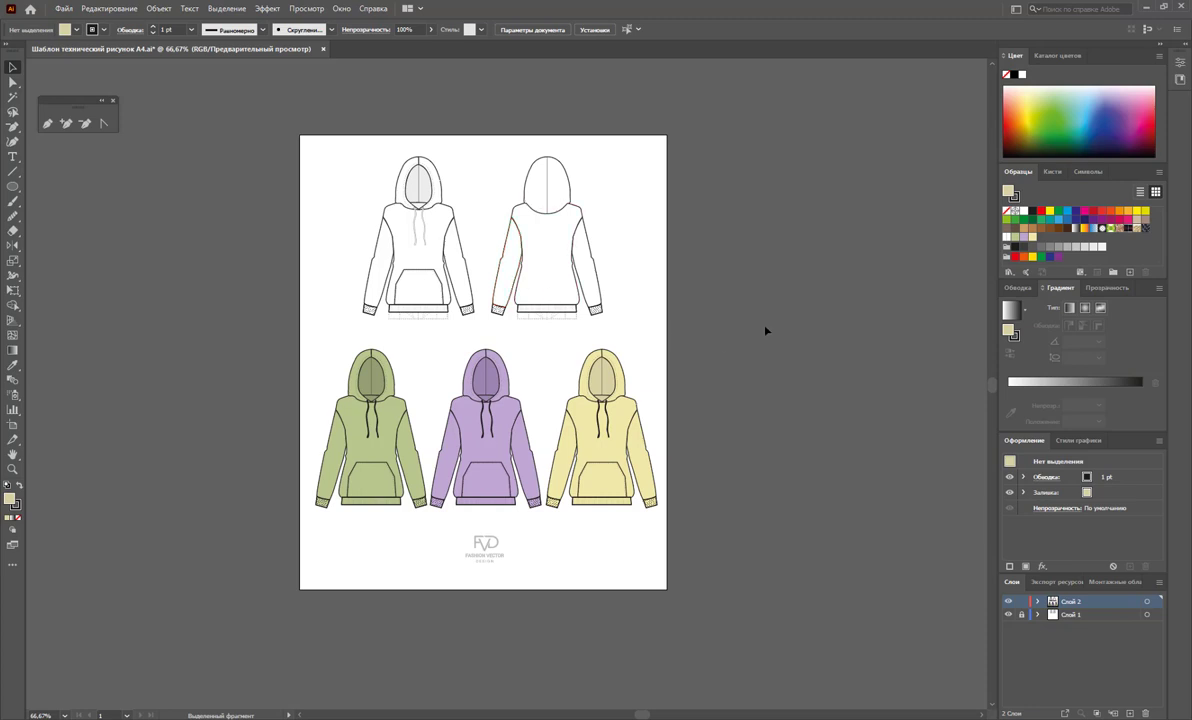
key(ctrl+0)
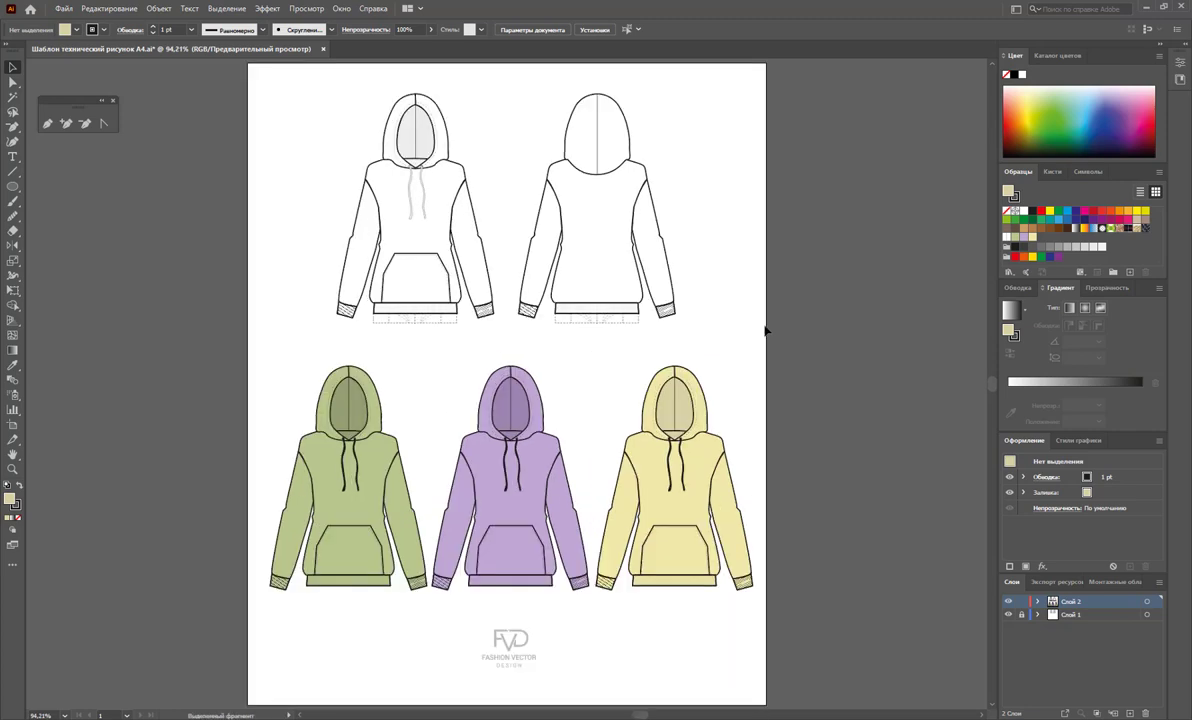